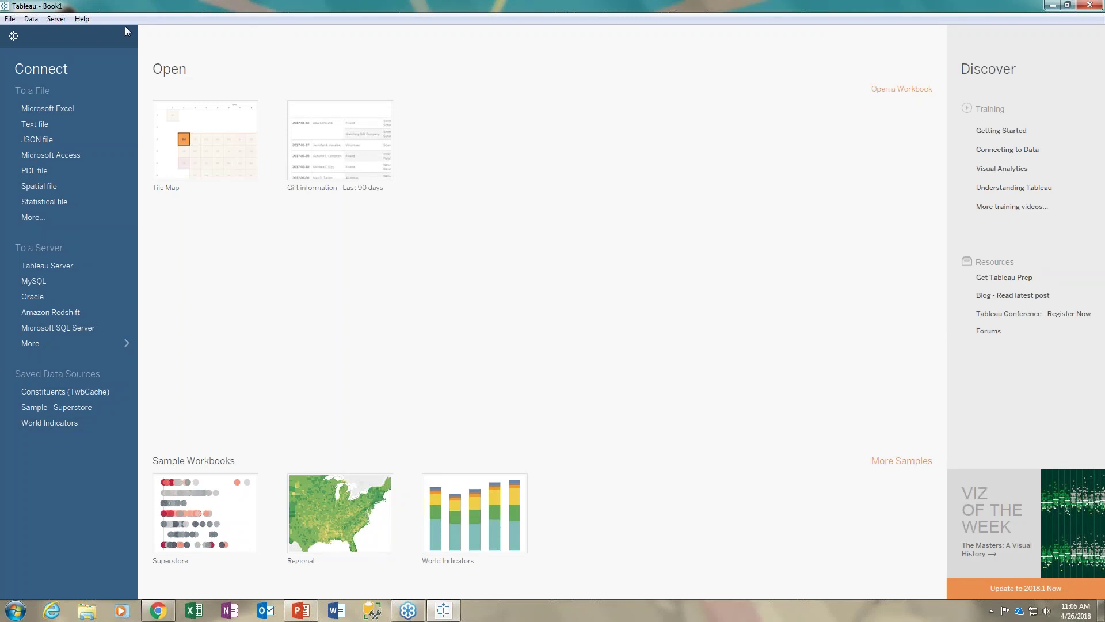
click(55, 19)
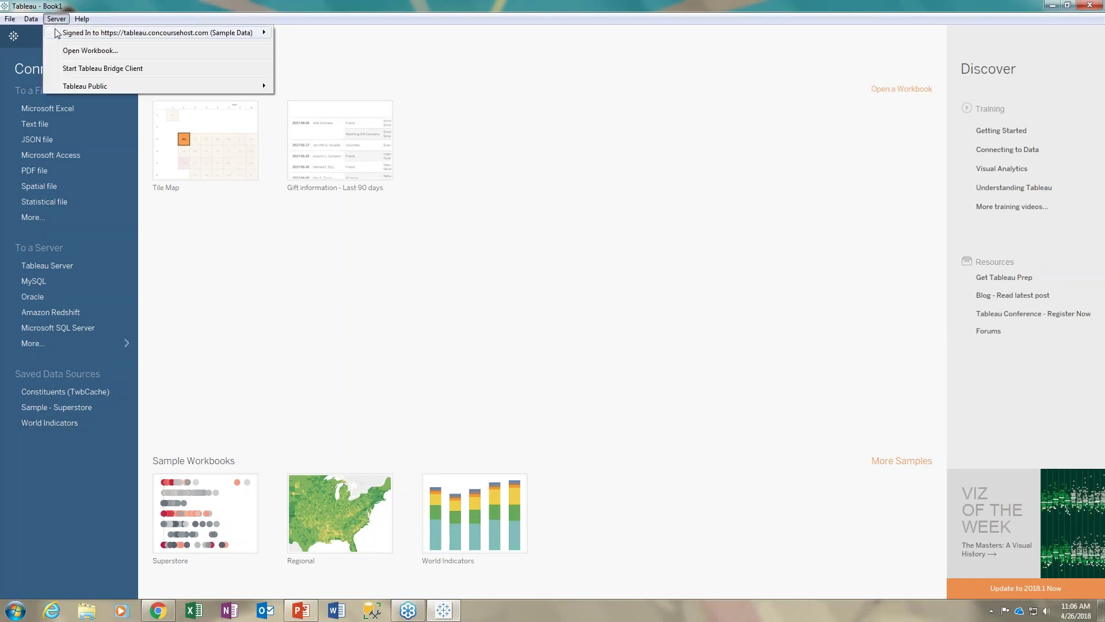
mouse_move(57, 36)
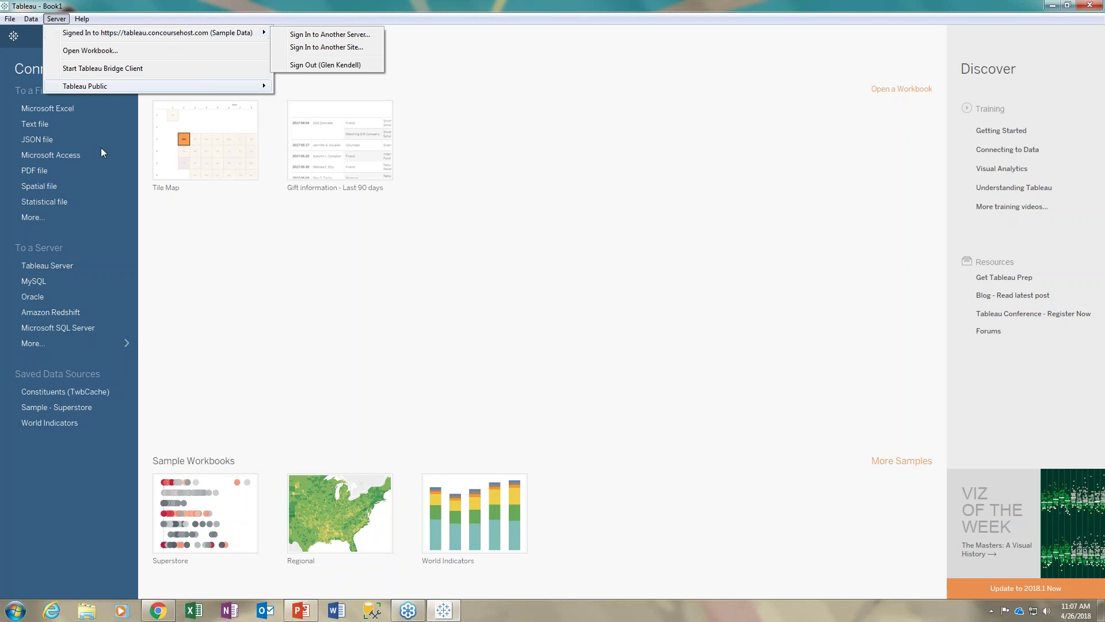
click(7, 264)
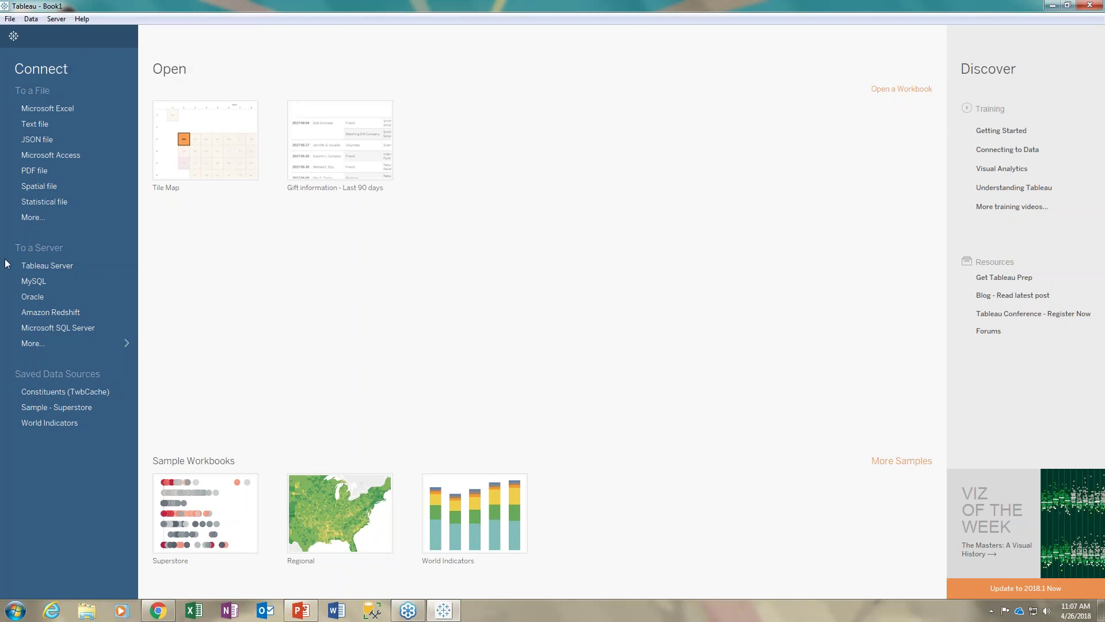
Connect to the Actions (TwbCache) data source on Tableau Server and open Sheet 1.
click(46, 266)
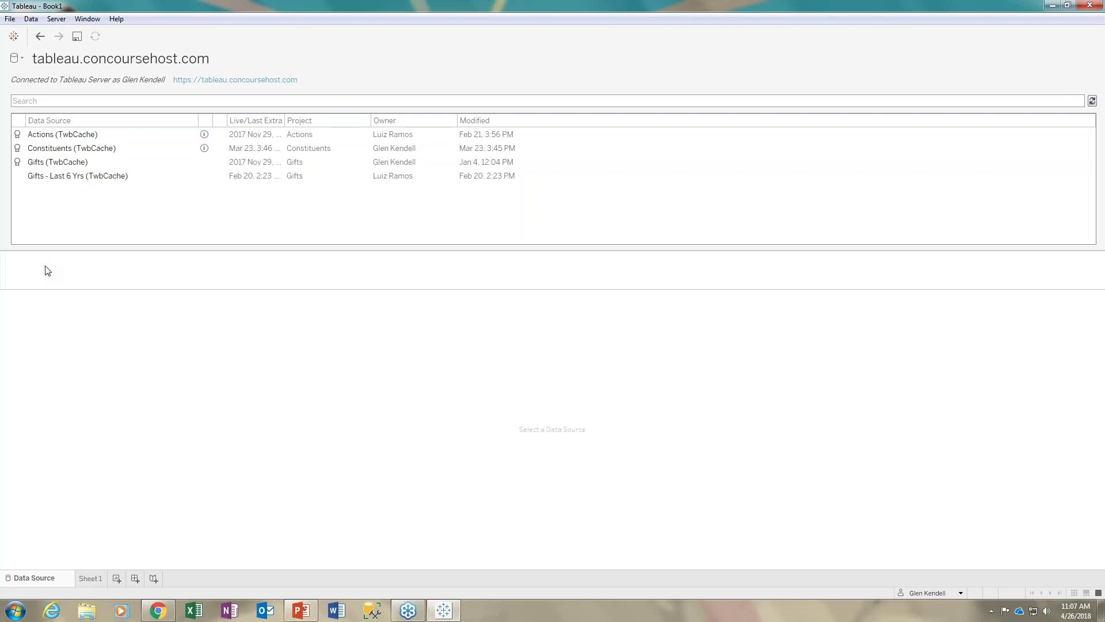
click(65, 136)
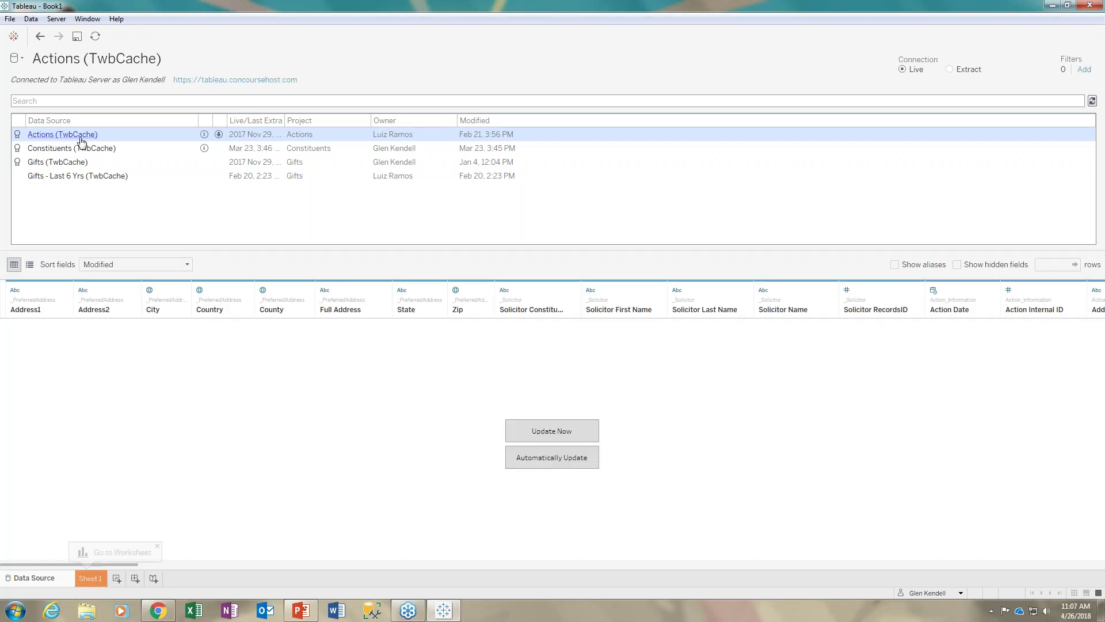
click(92, 579)
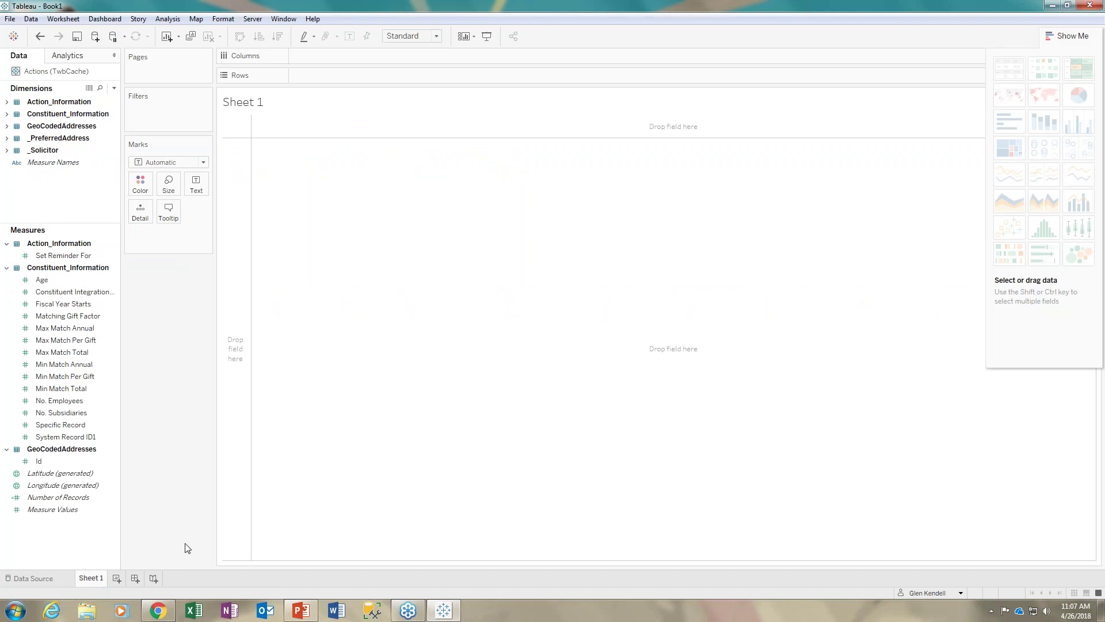
Collapse the Constituent_Information and Action_Information folders under Measures.
click(64, 255)
click(6, 267)
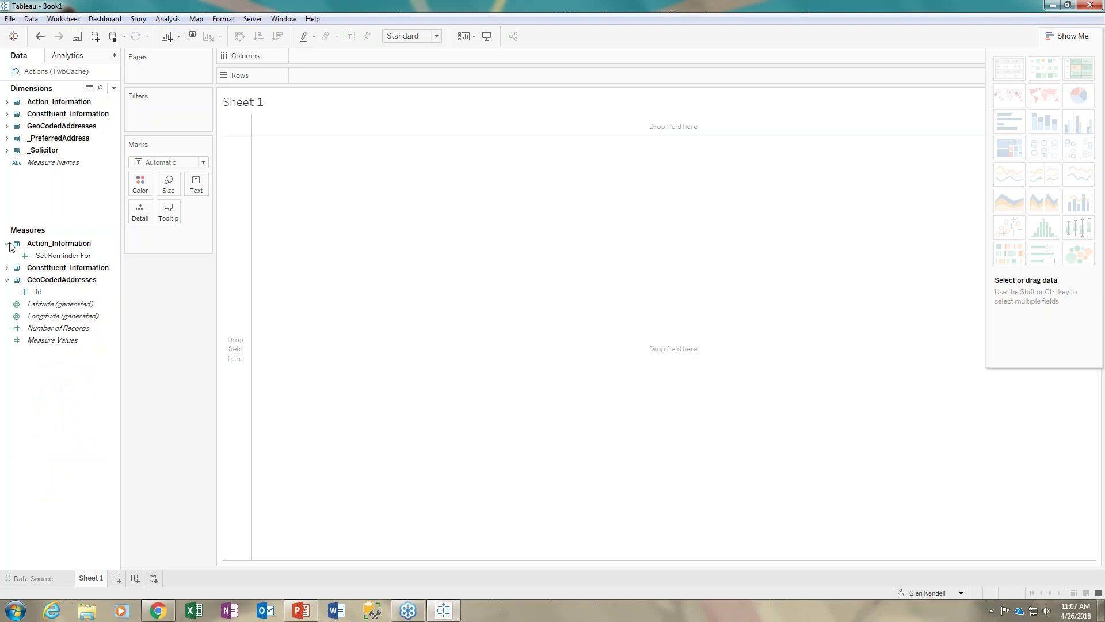
click(6, 243)
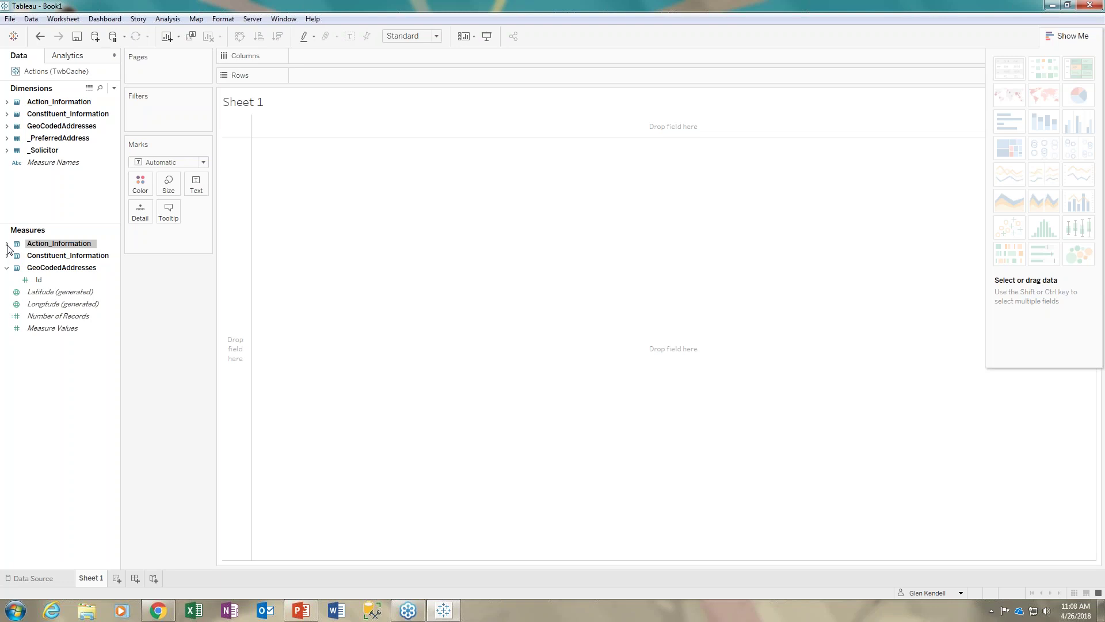
Add Solicitor Name from the _Solicitor folder as rows and show Number of Records for each solicitor.
click(6, 151)
drag(116, 178, 118, 193)
click(59, 188)
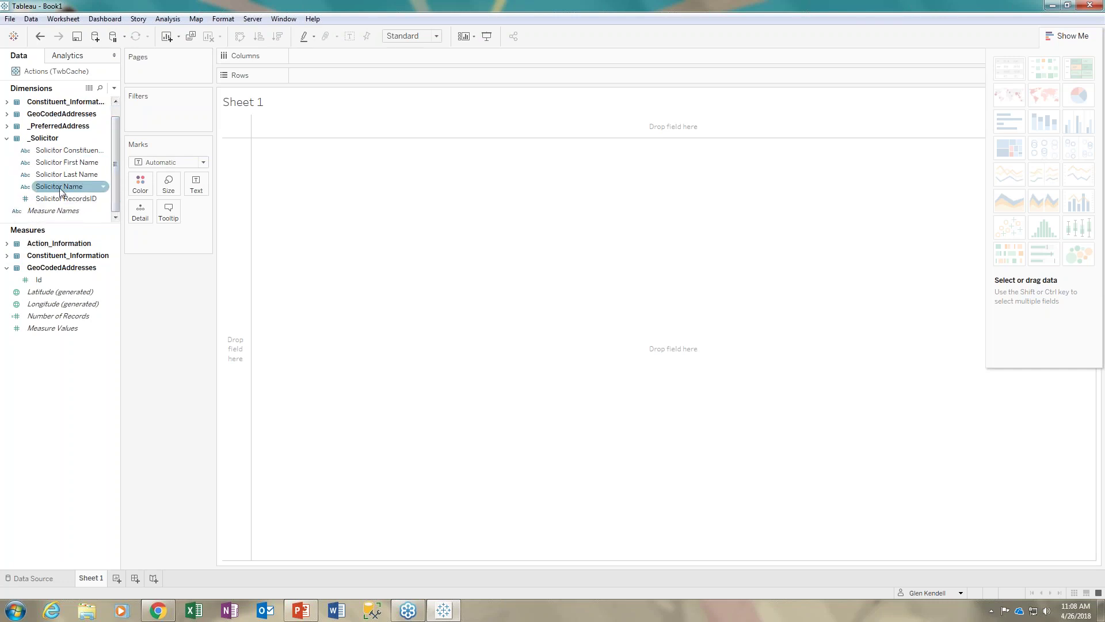
double_click(59, 187)
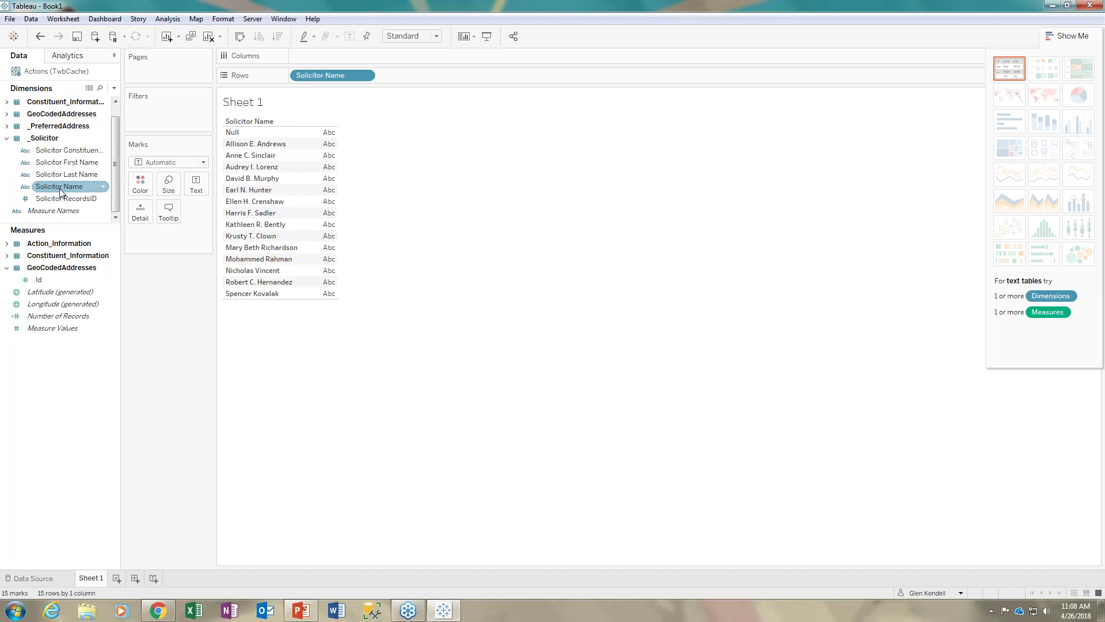
click(7, 139)
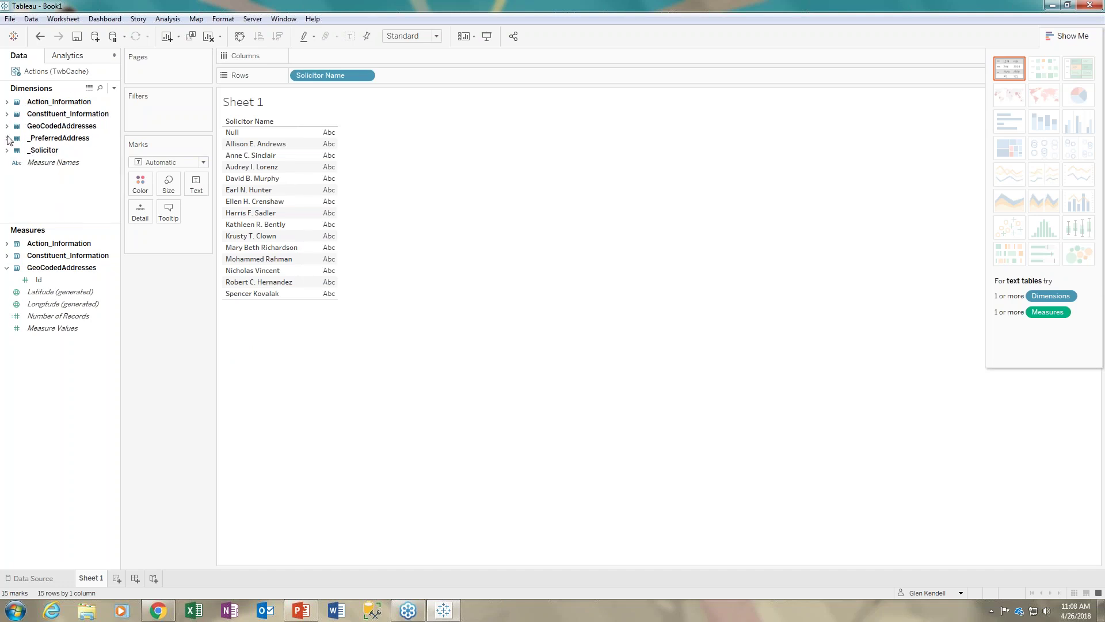
double_click(50, 317)
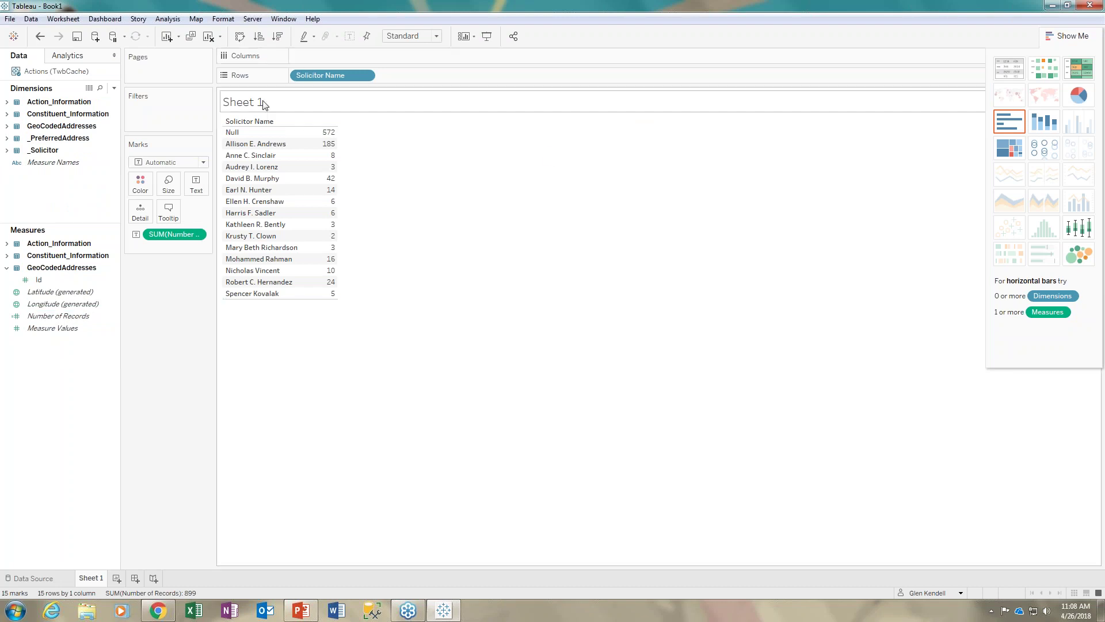
Exclude the Null entry from the Solicitor Name rows.
click(264, 134)
right_click(265, 133)
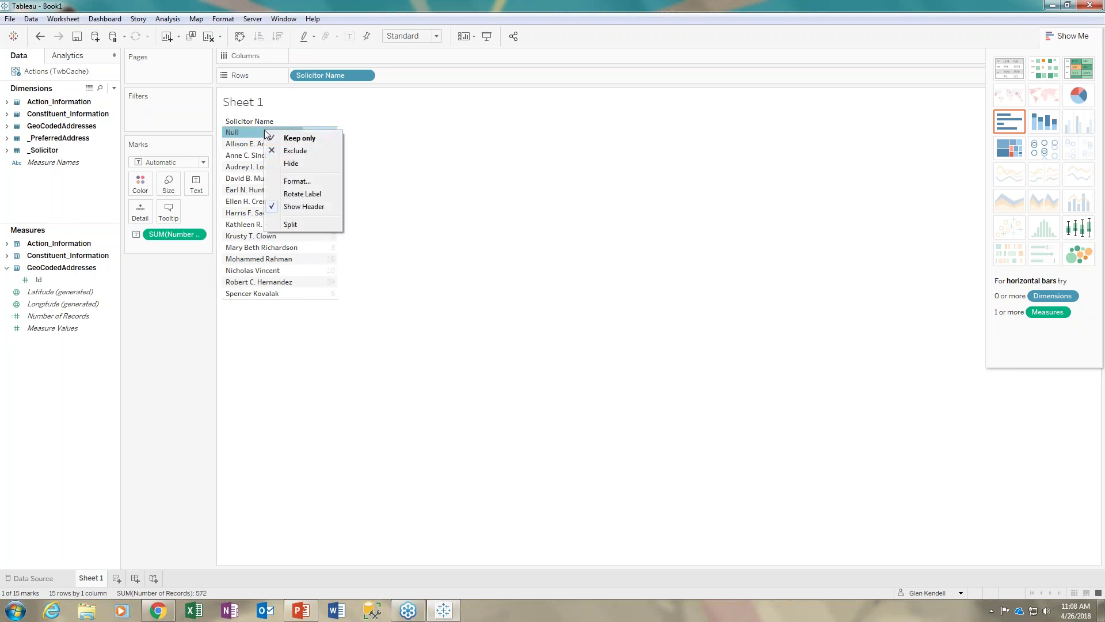
click(298, 152)
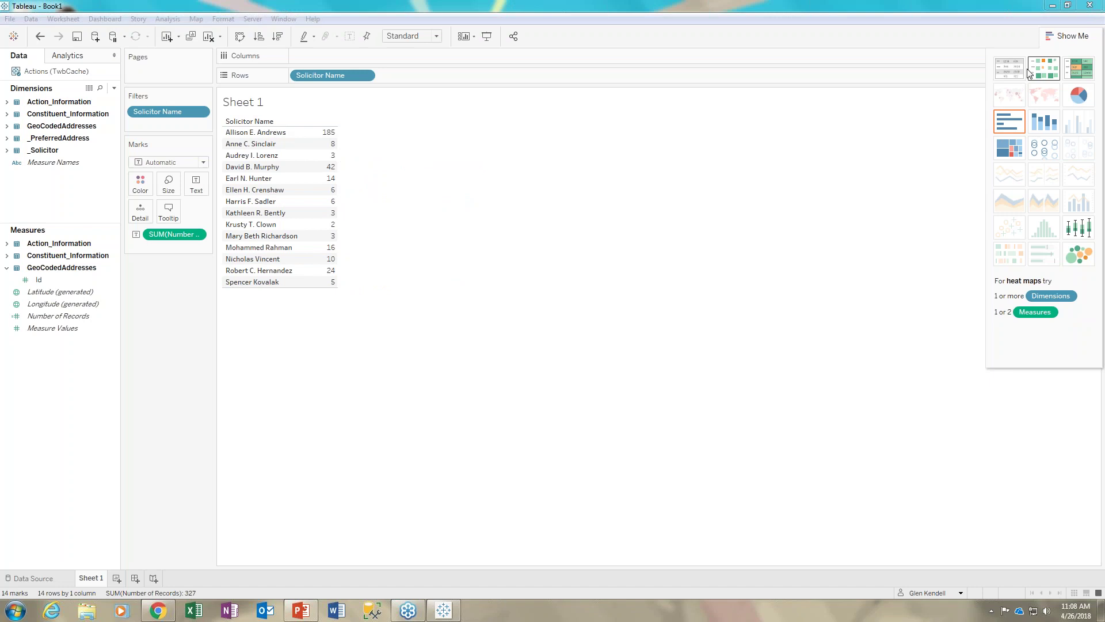
Display the number of records per solicitor as a pie chart and inspect its slices.
click(1064, 37)
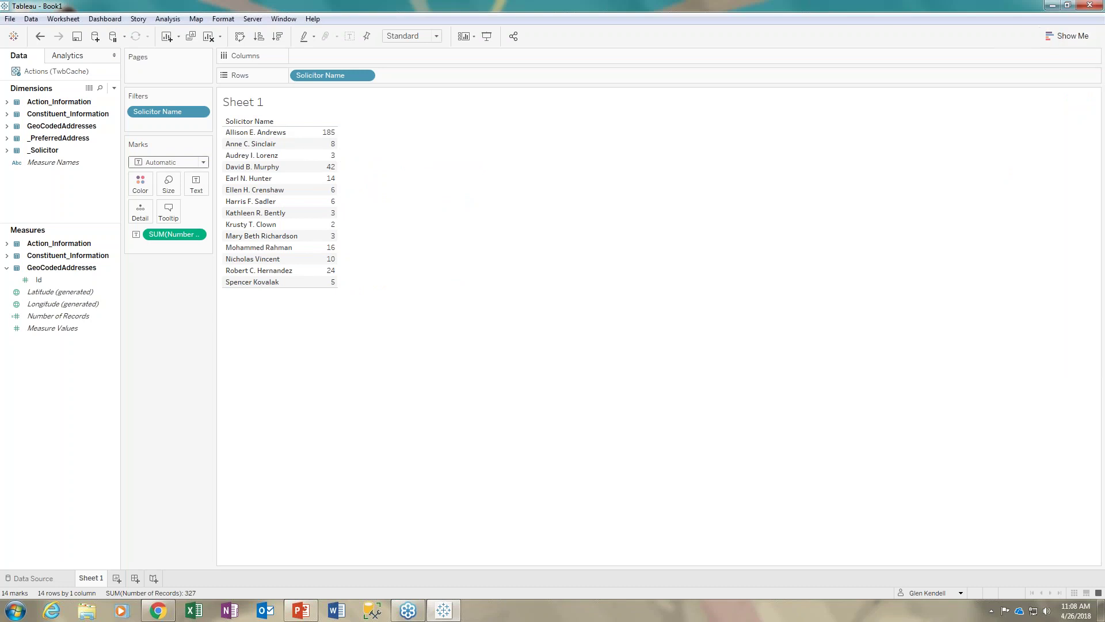
click(1061, 38)
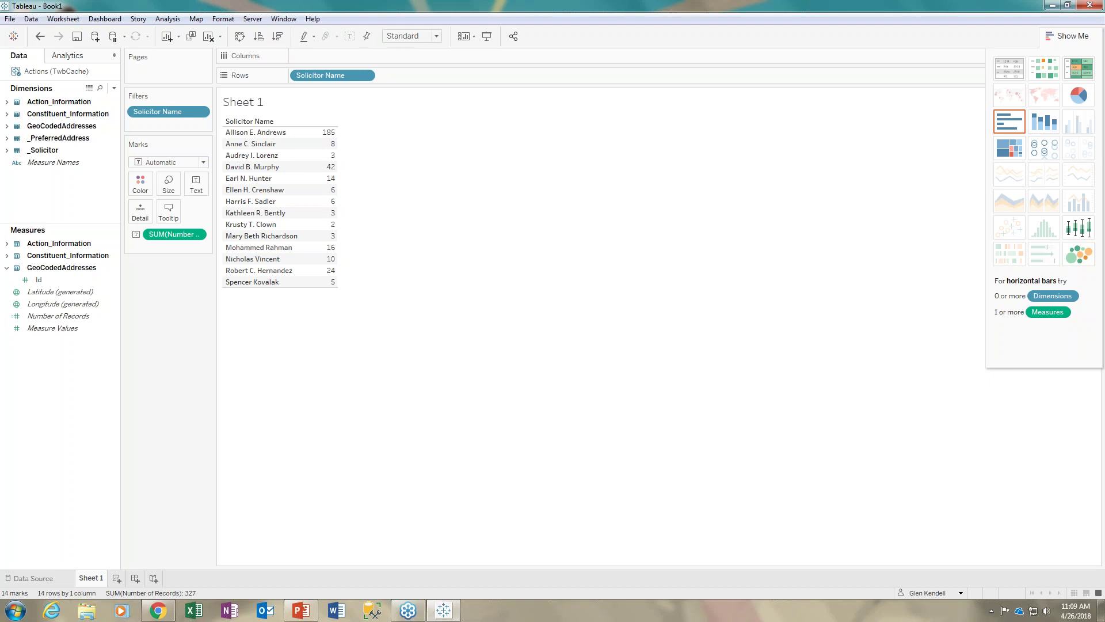
click(1078, 96)
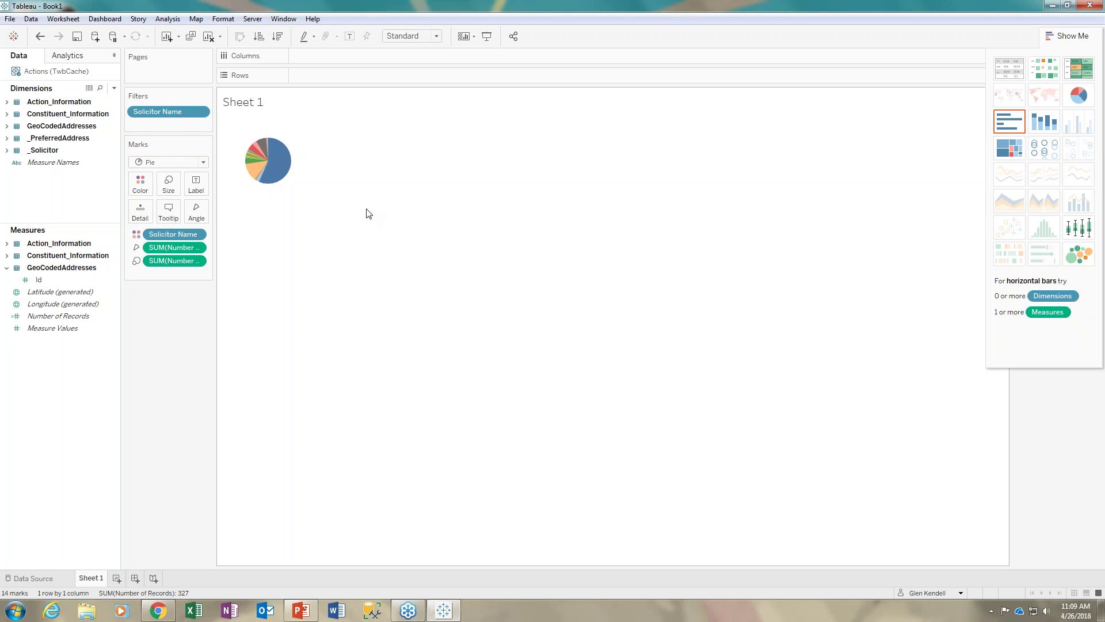
mouse_move(284, 166)
Switch the view to a box-and-whisker plot and inspect the individual solicitor data points.
click(1085, 232)
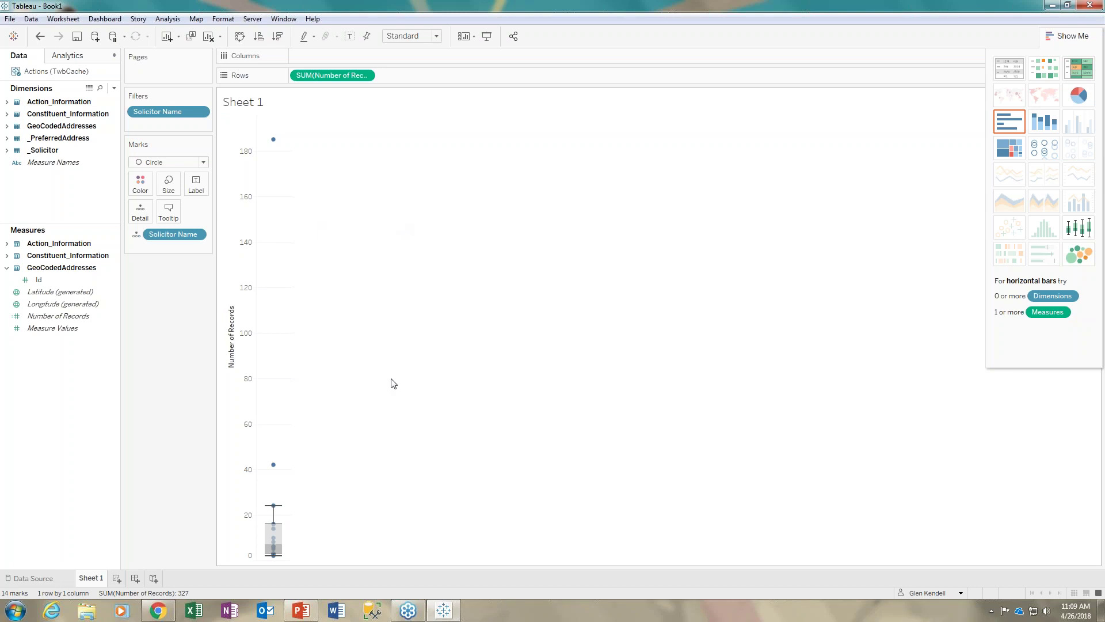
mouse_move(273, 142)
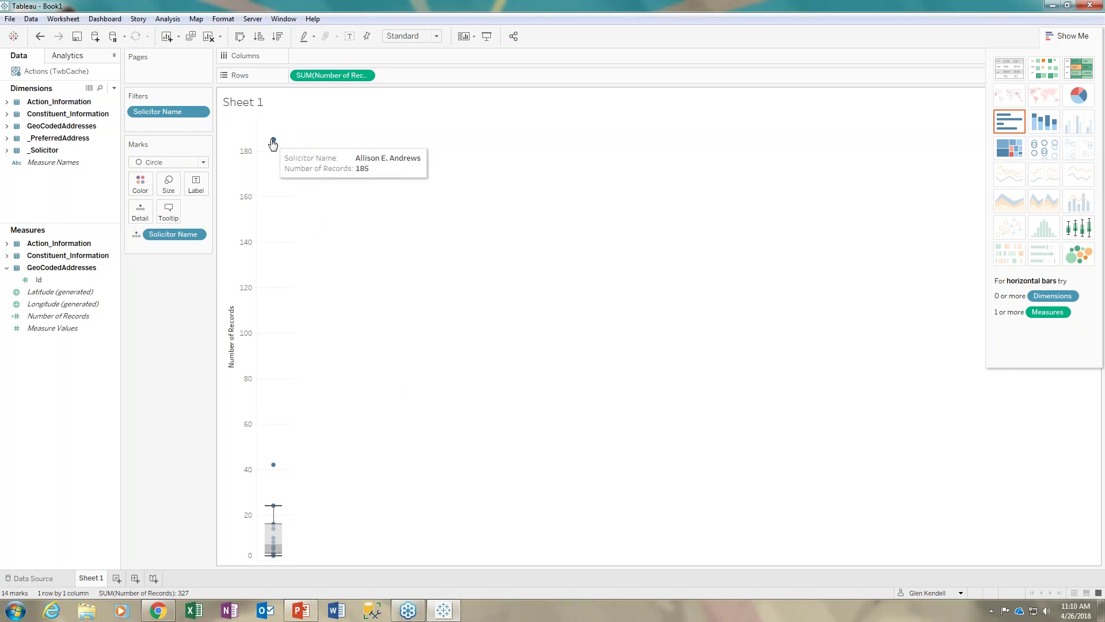
mouse_move(273, 524)
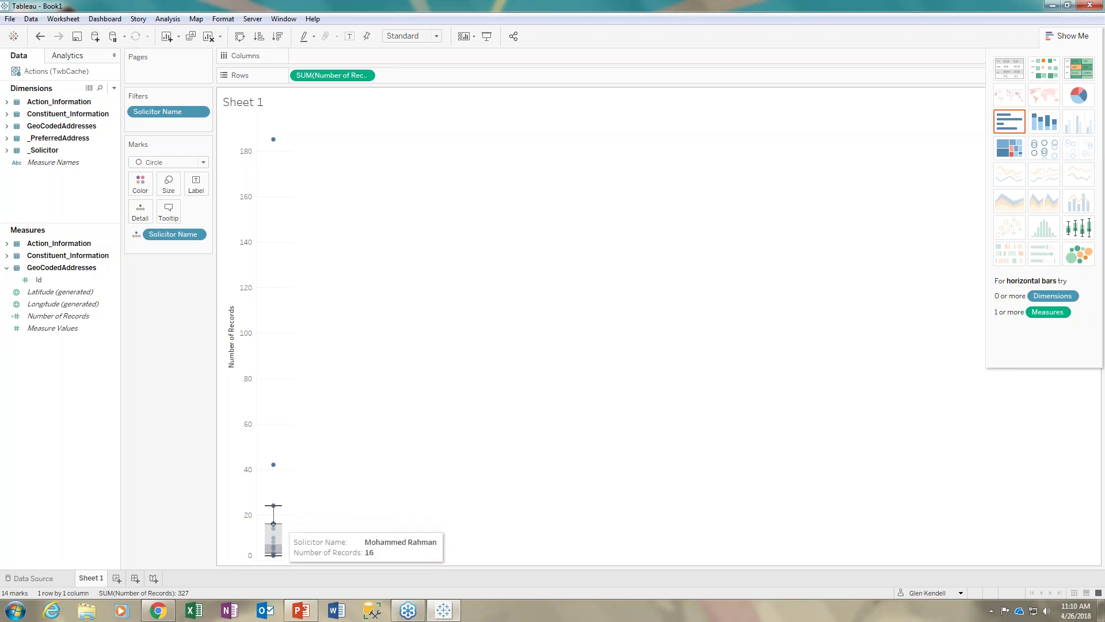
mouse_move(278, 552)
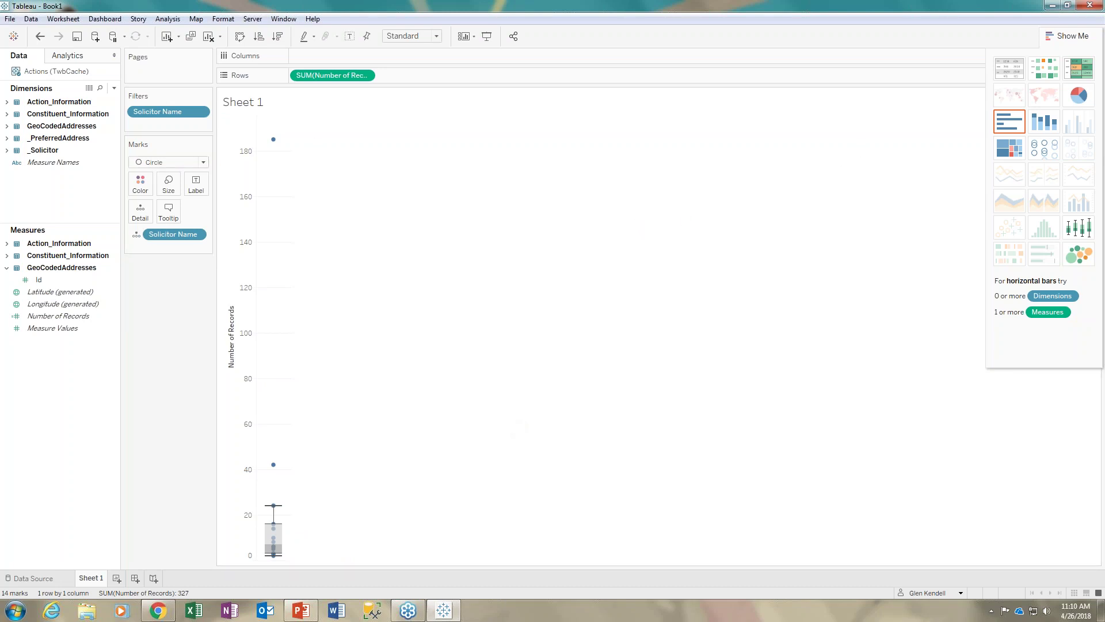
Change the view to horizontal bars and sort Solicitor Name ascending by the sum of Number of Records.
click(1009, 119)
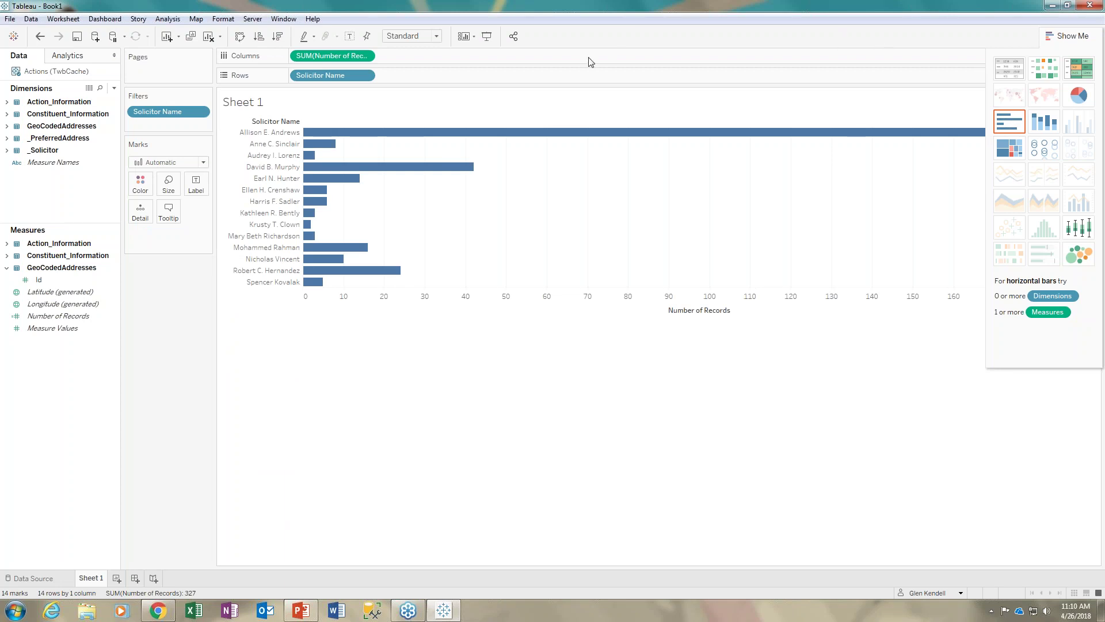
click(377, 76)
click(340, 138)
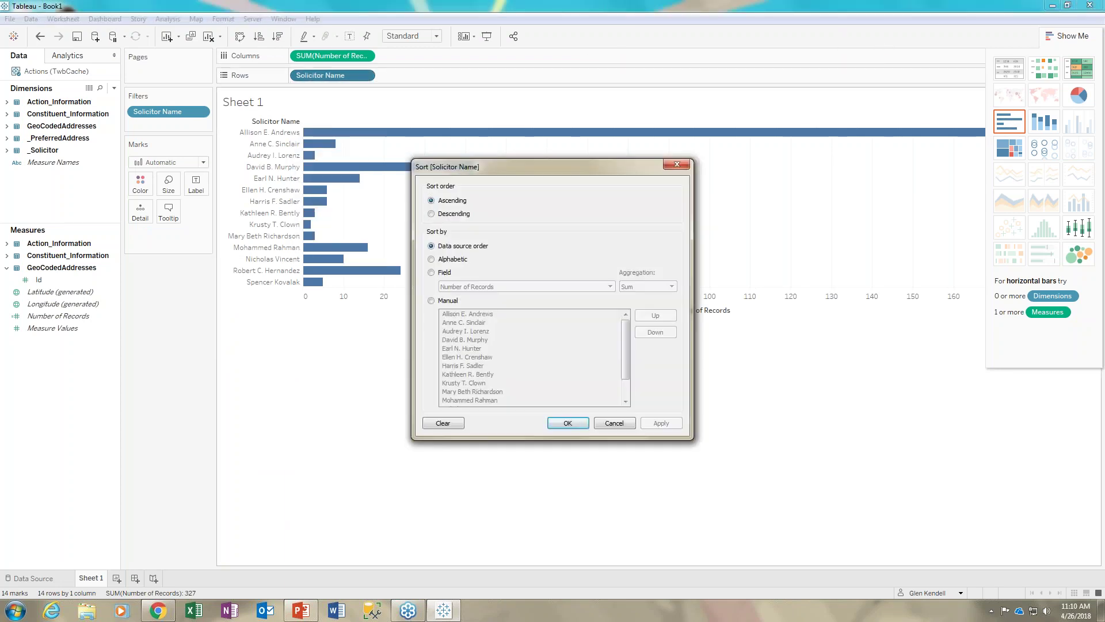
click(442, 274)
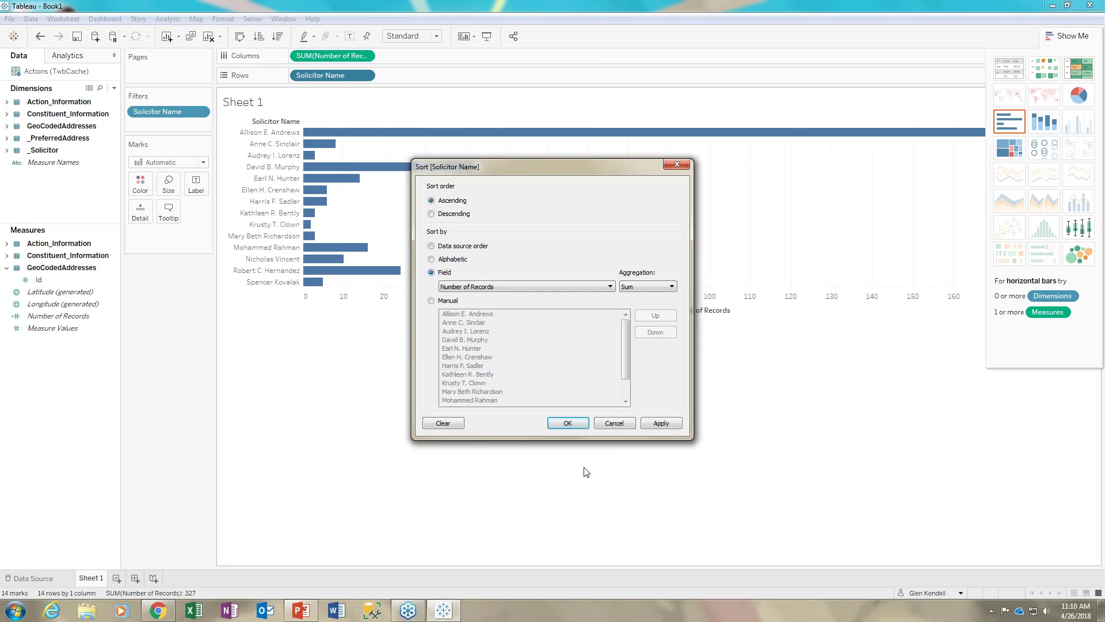
click(567, 423)
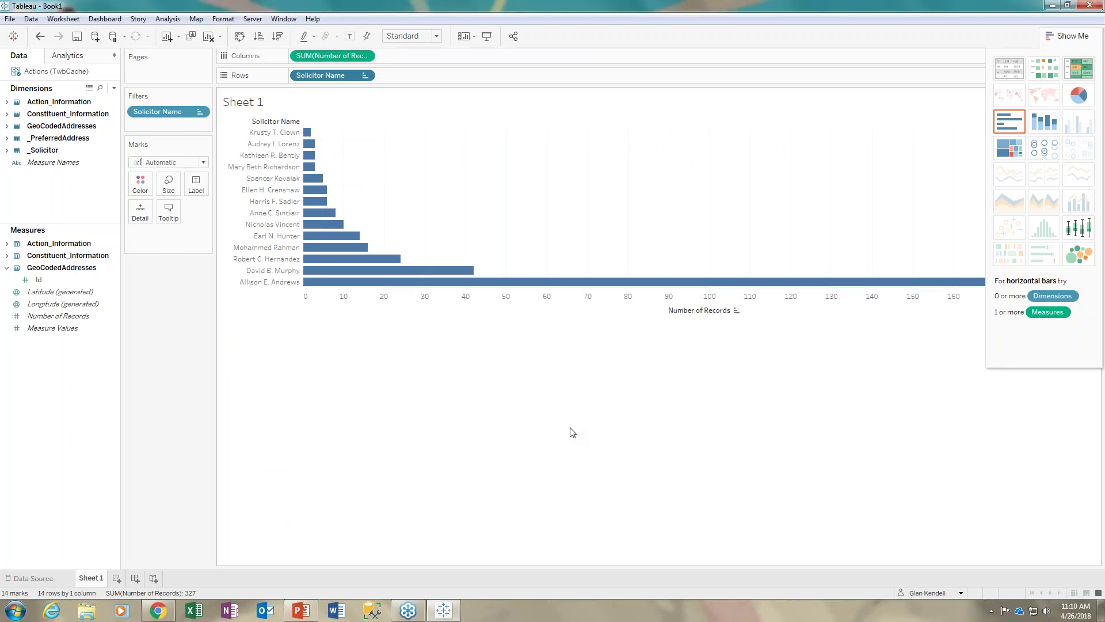
Change the Solicitor Name sort order to descending and inspect the reordered bars.
click(365, 76)
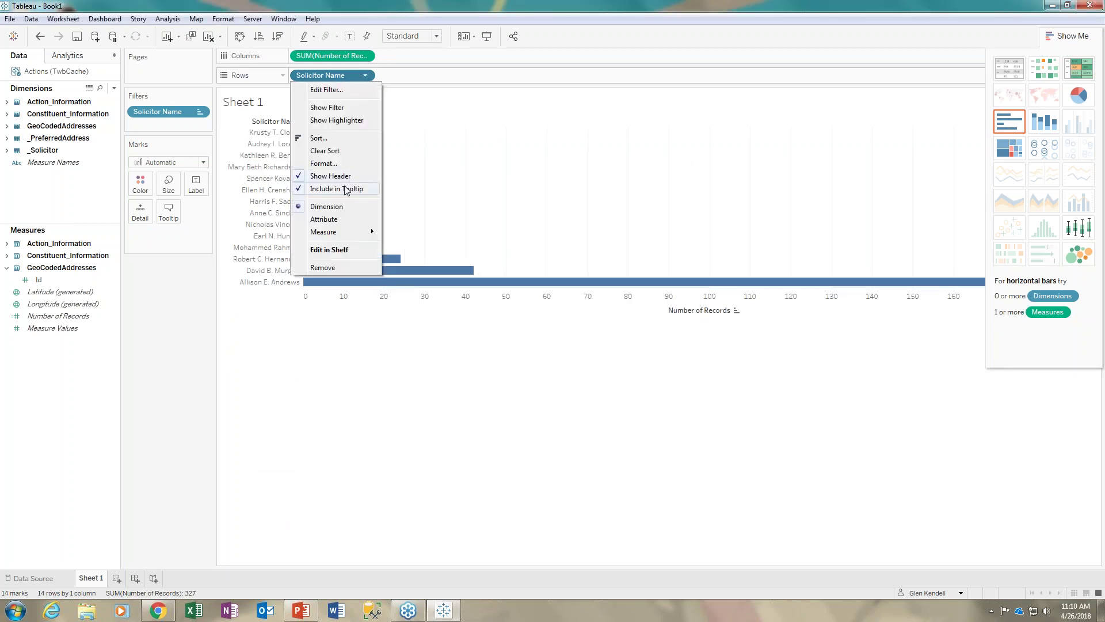
click(329, 138)
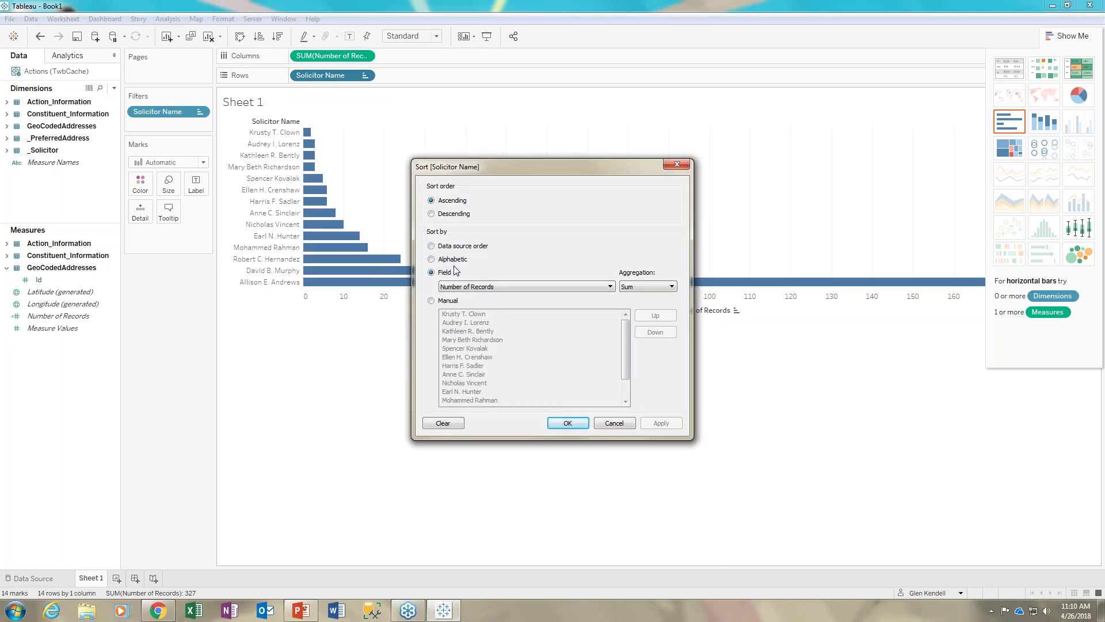
click(451, 216)
click(575, 426)
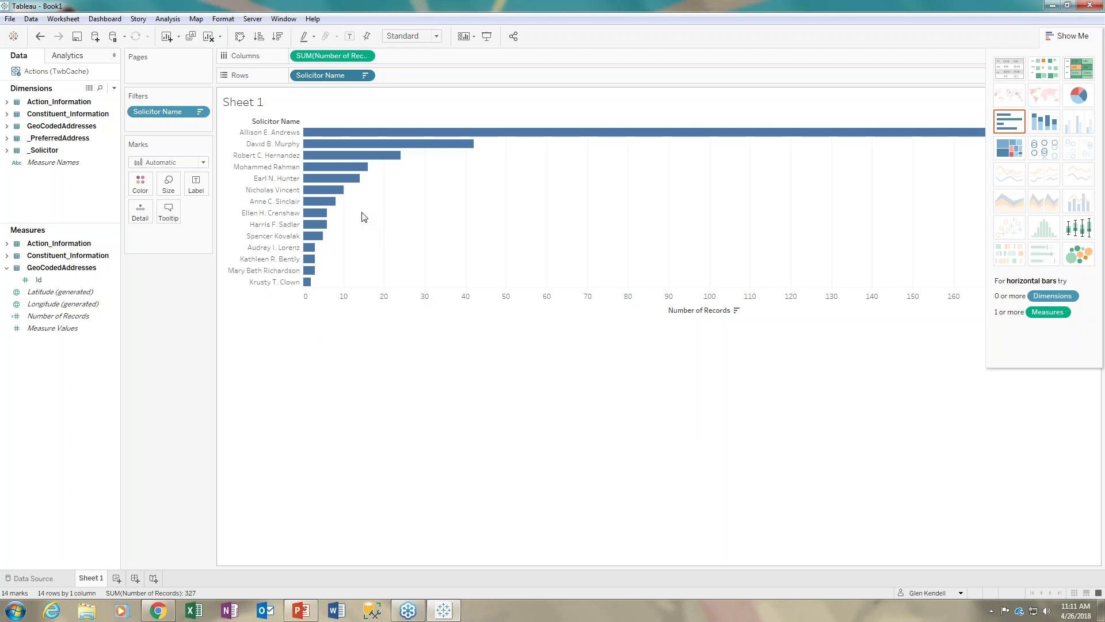
mouse_move(329, 217)
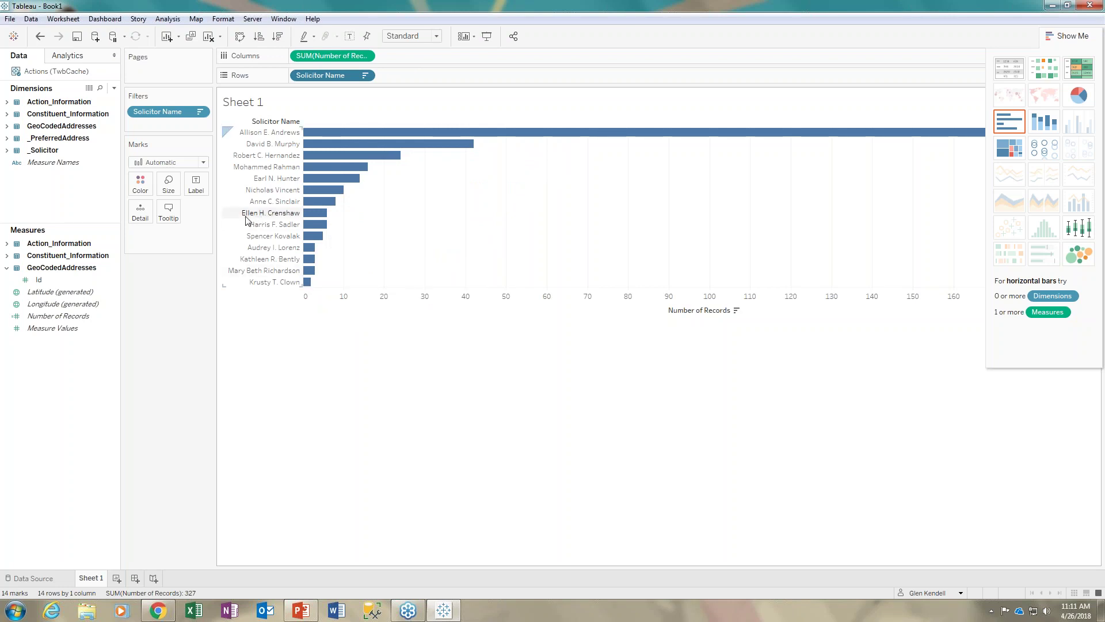
click(203, 162)
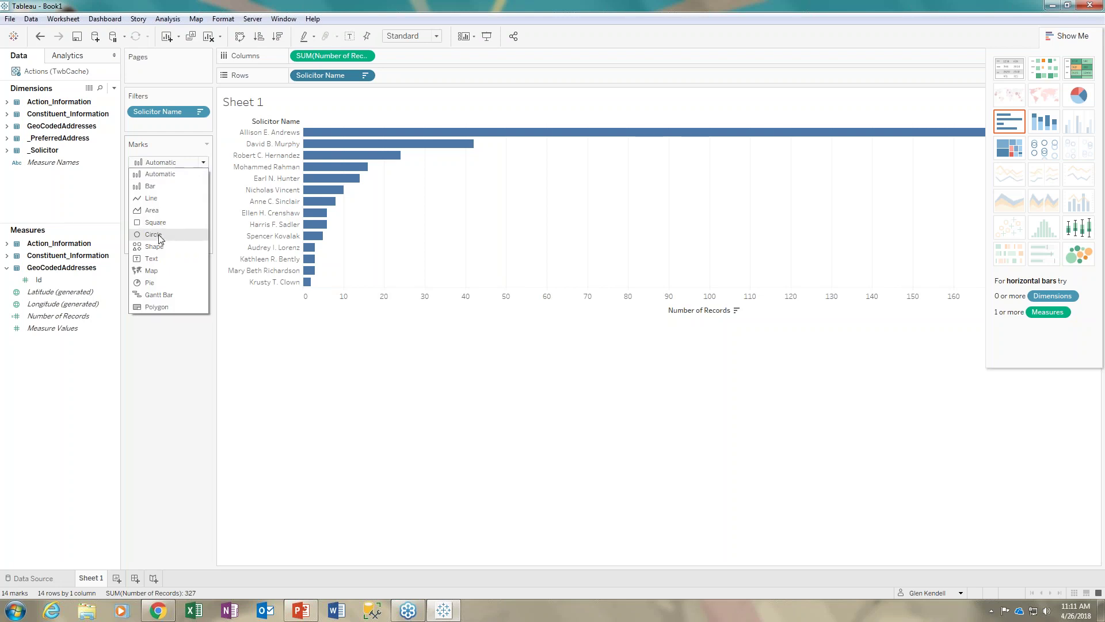
click(151, 388)
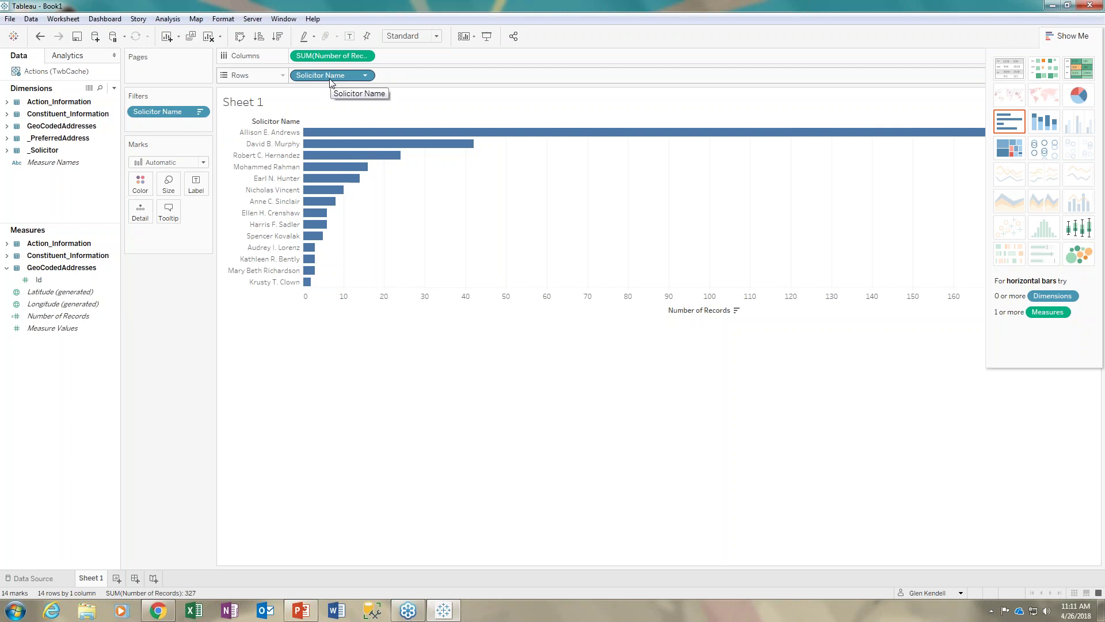
Sort Solicitor Name alphabetically in descending order.
click(365, 76)
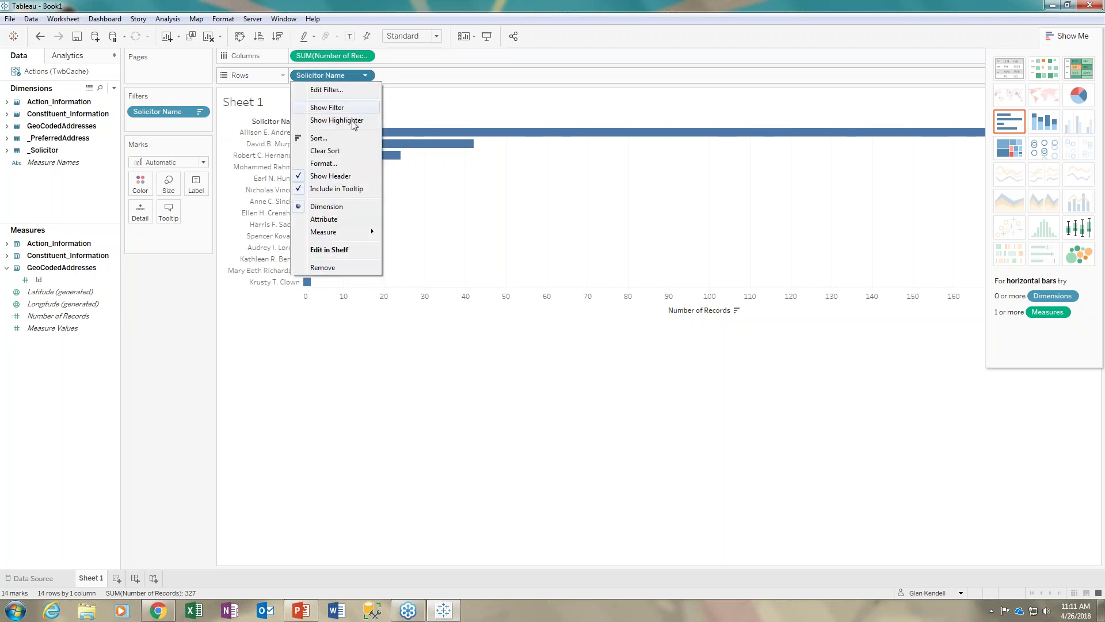
click(341, 140)
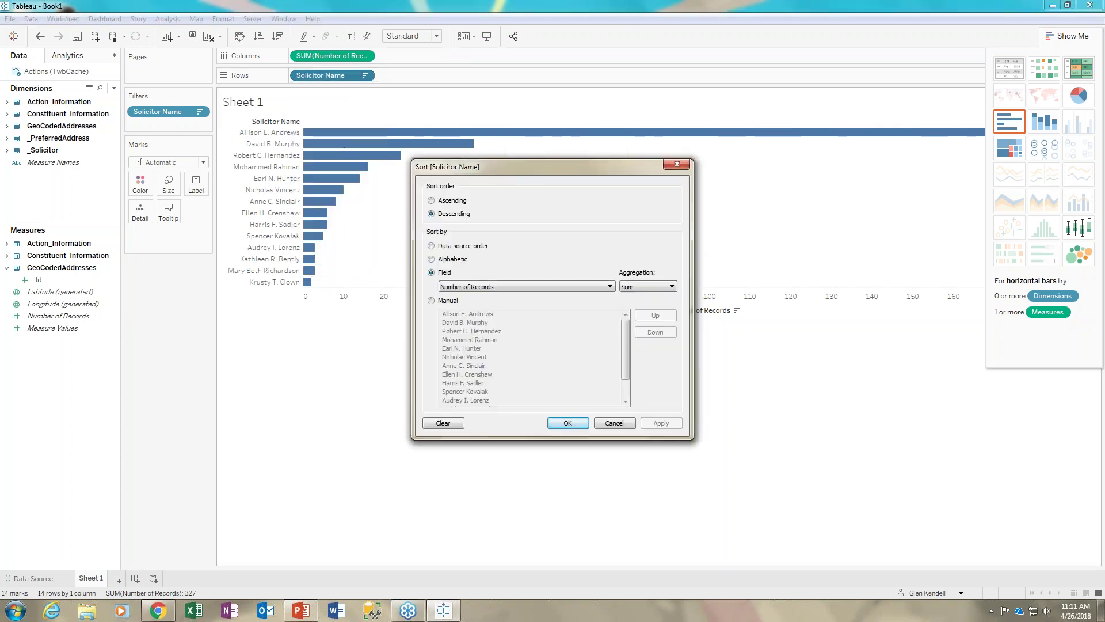
click(461, 259)
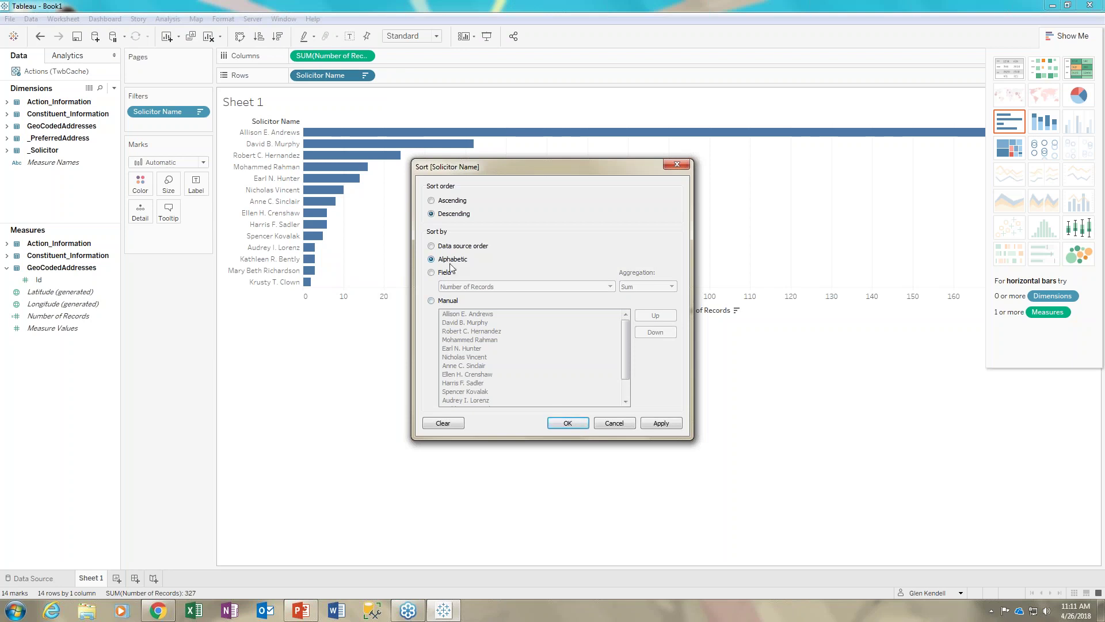
click(666, 425)
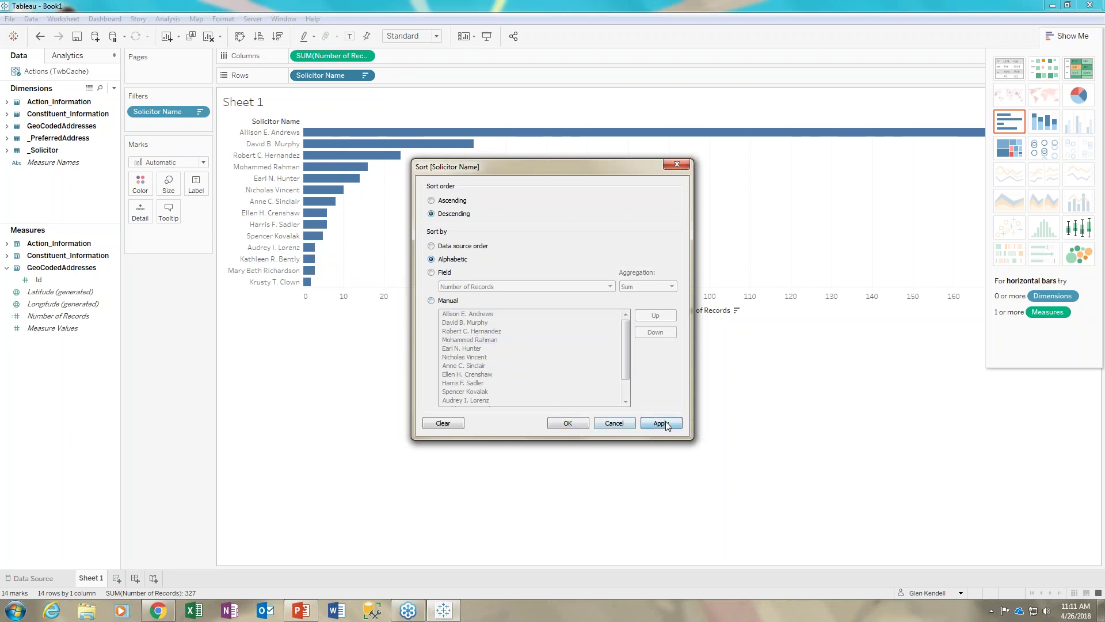
click(445, 276)
click(574, 286)
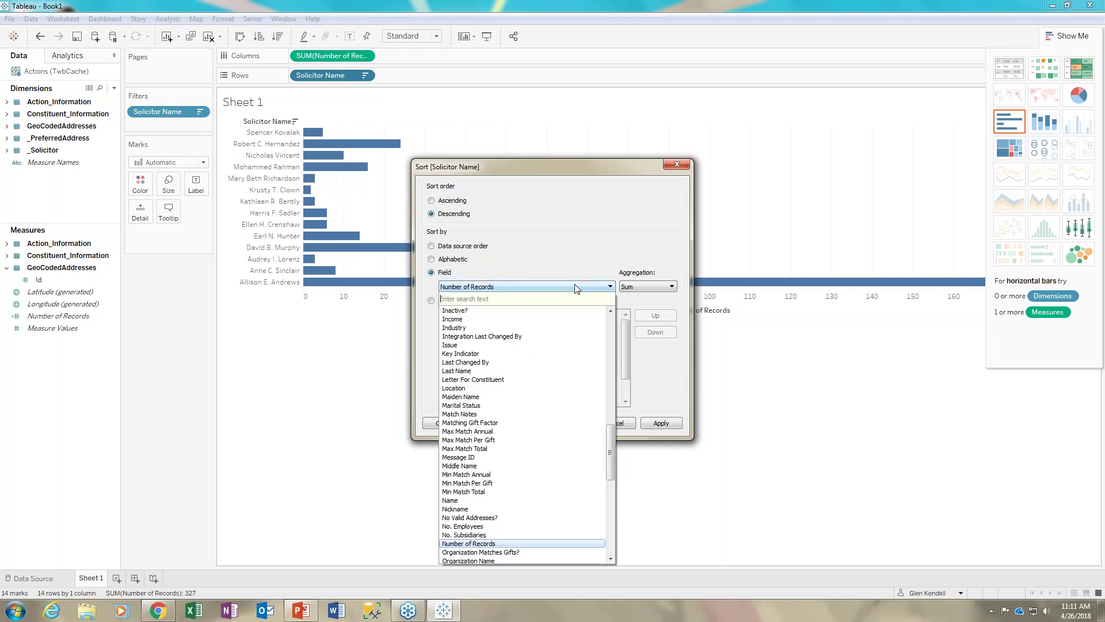
drag(611, 462, 608, 348)
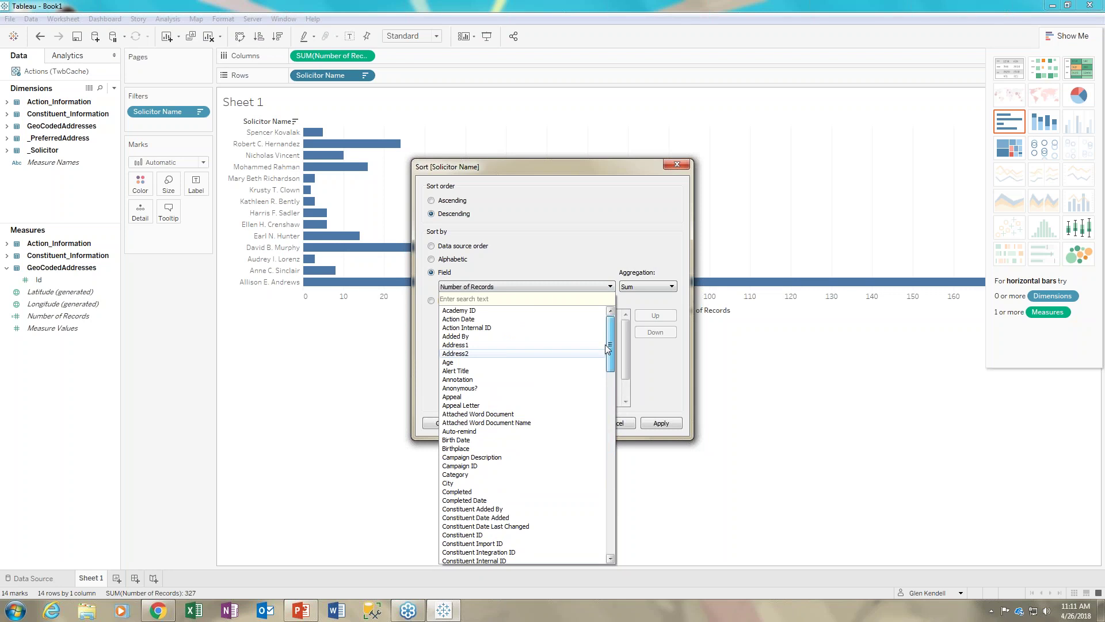
drag(607, 349, 605, 520)
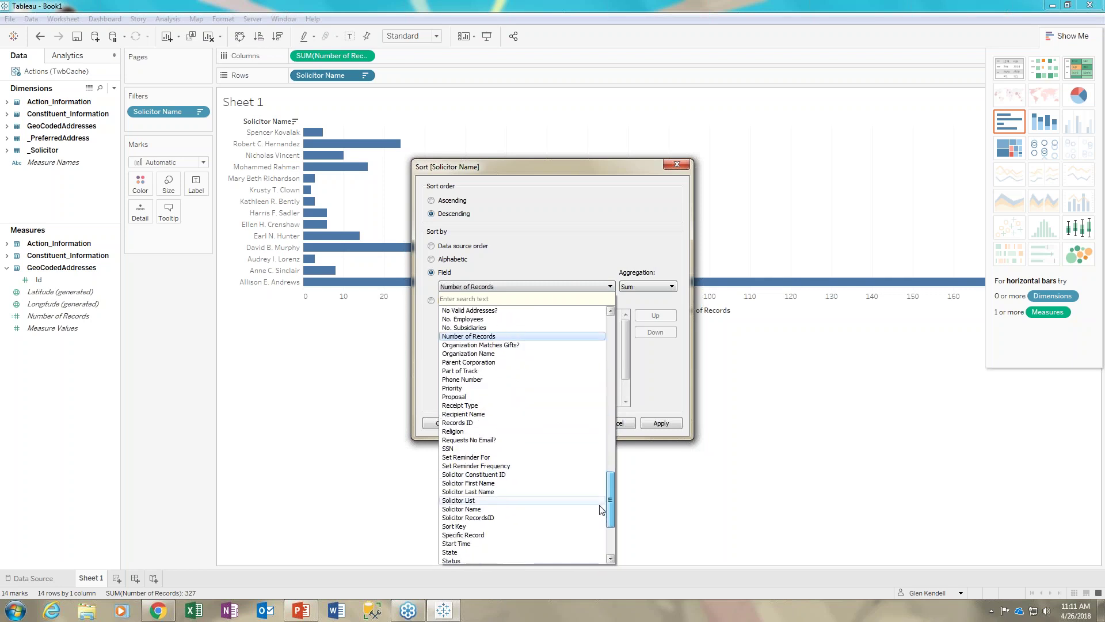
click(488, 492)
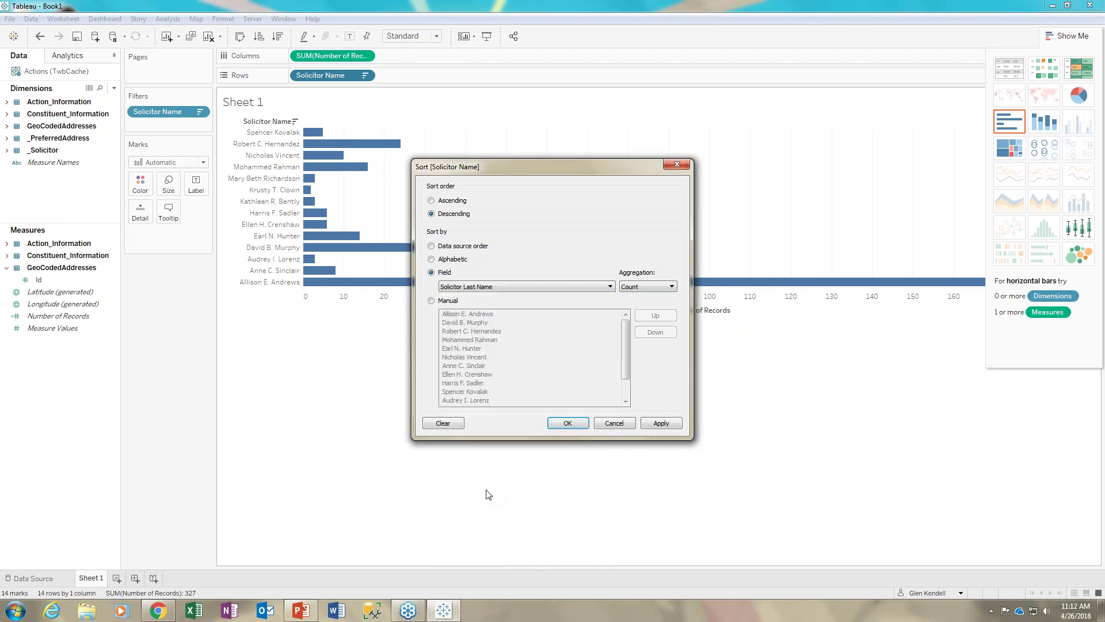
click(662, 290)
click(661, 288)
click(456, 261)
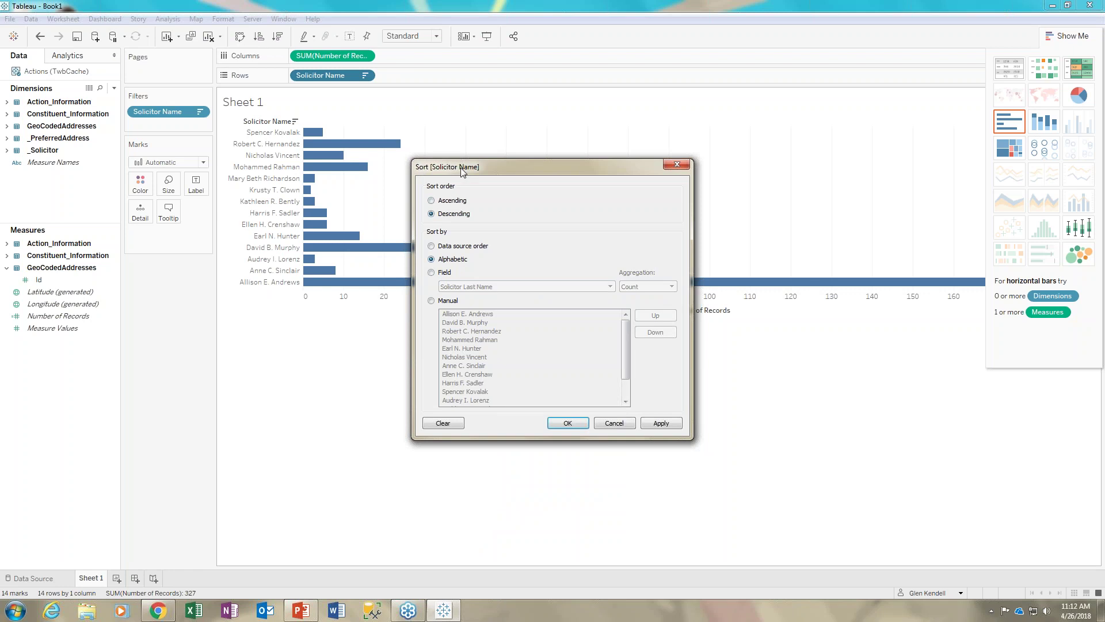
drag(462, 169, 341, 207)
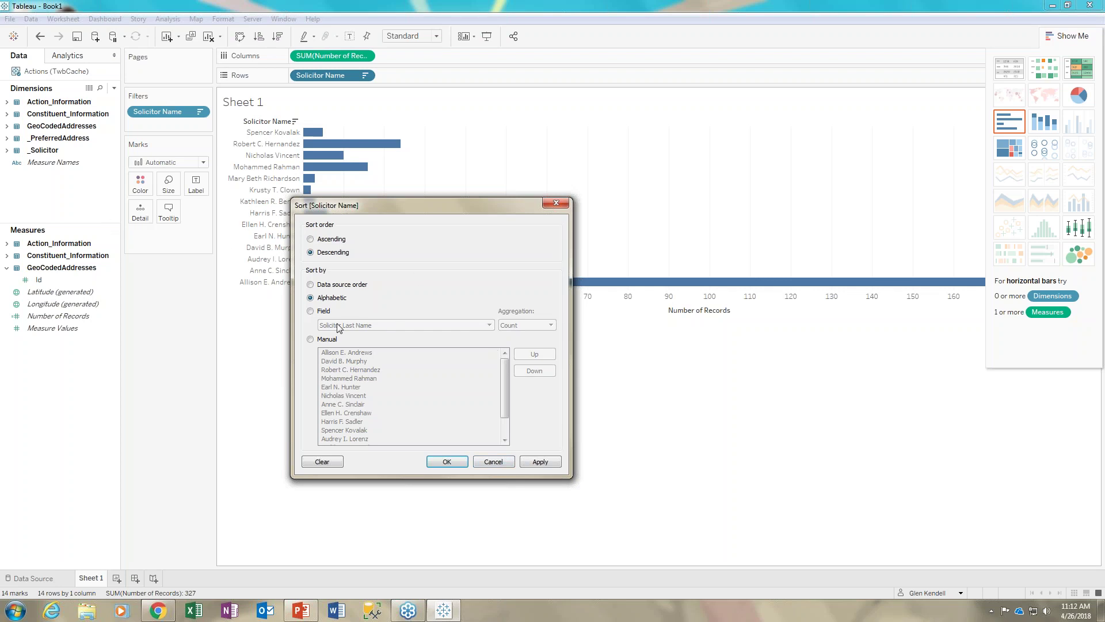
click(489, 464)
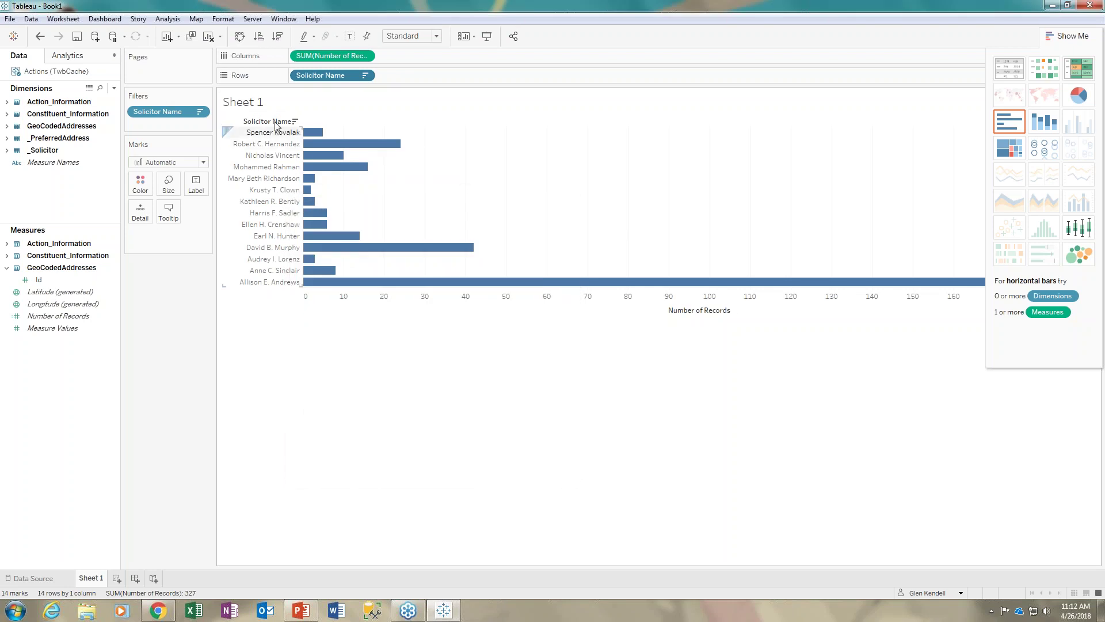
Take Solicitor Name out of the rows and move the sum of Number of Records from columns to rows.
click(295, 122)
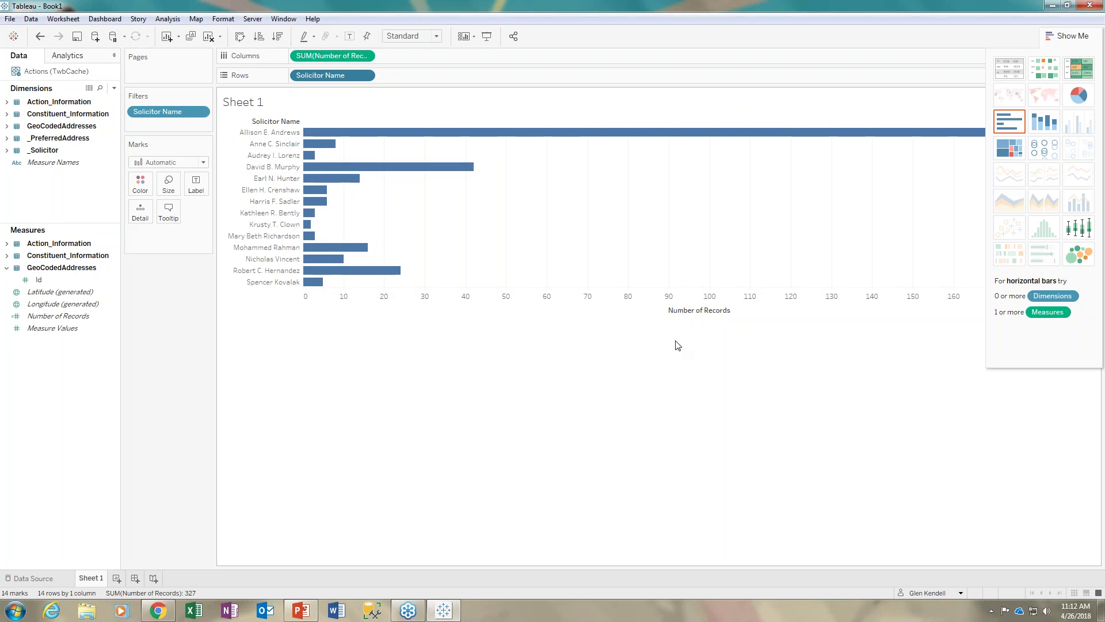
click(365, 75)
click(334, 257)
drag(349, 63, 355, 77)
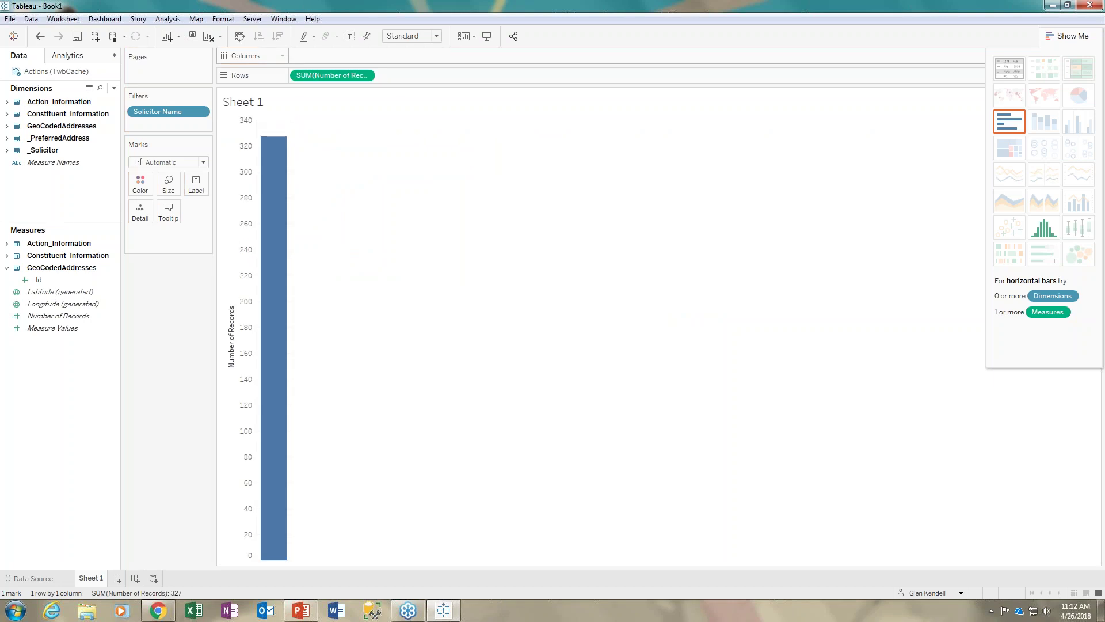
click(202, 111)
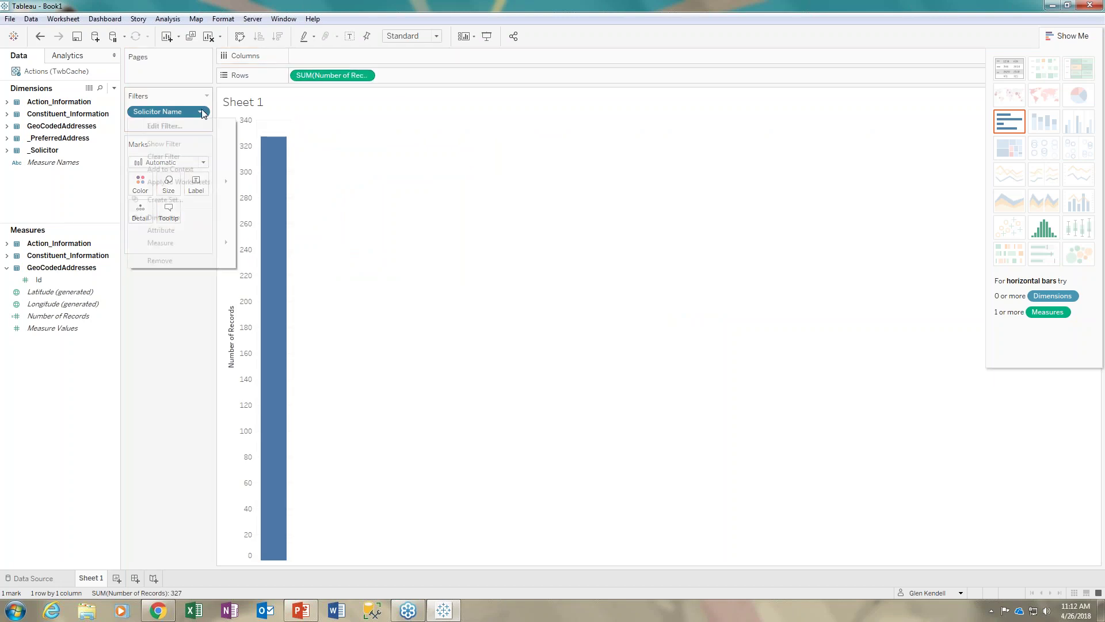
click(449, 310)
Change the mark type to Circle and inspect the resulting mark's tooltip.
click(175, 163)
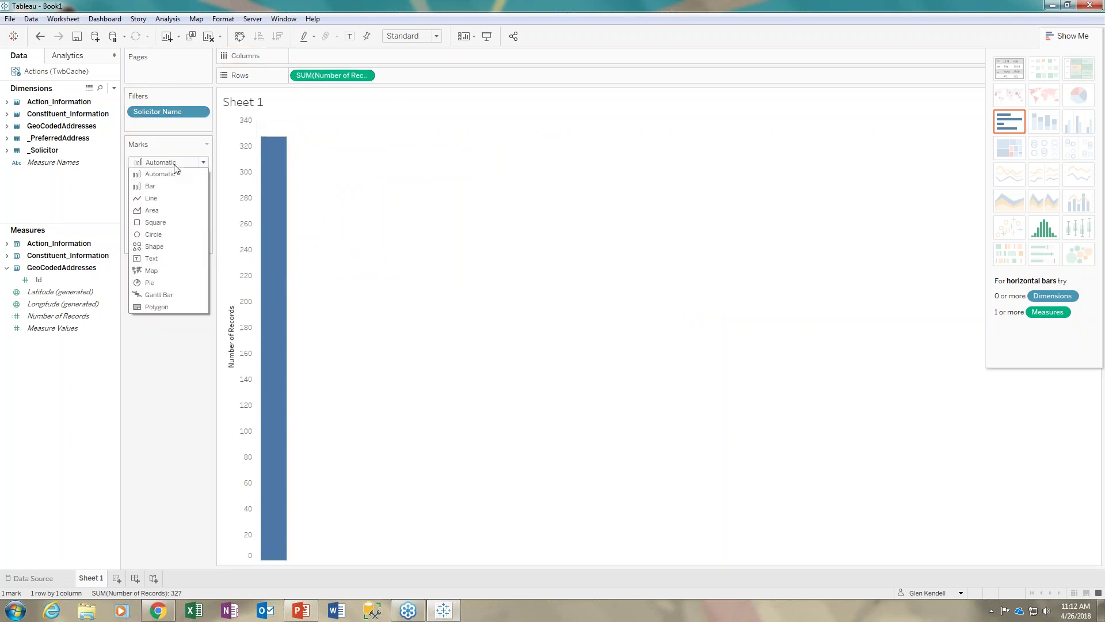
click(154, 235)
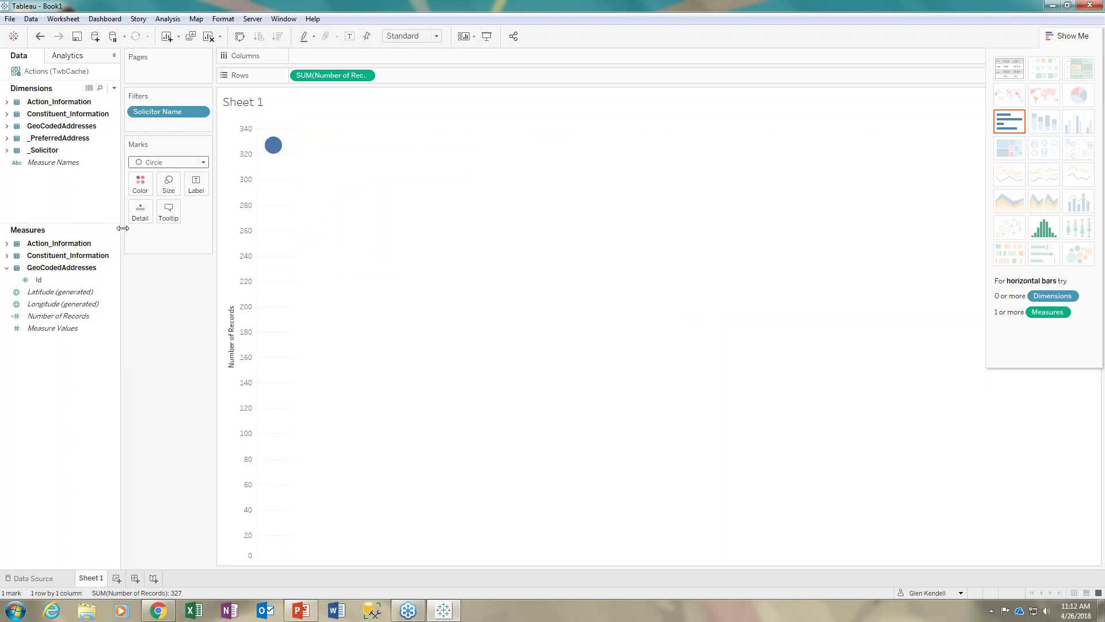
mouse_move(274, 147)
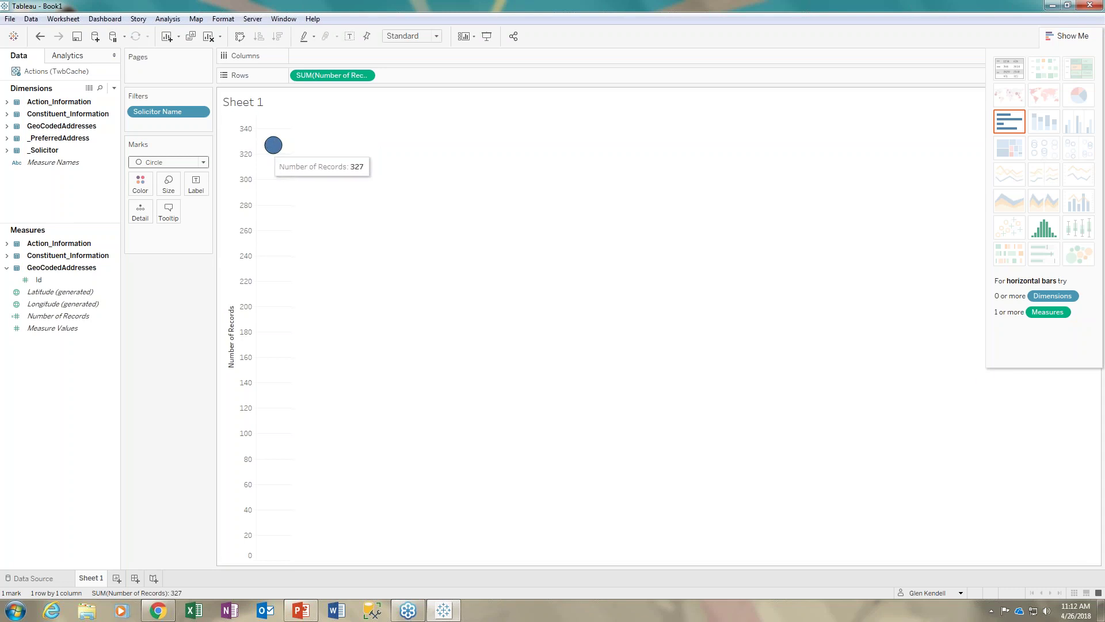
Add the Solicitor Name field from the _Solicitor dimensions to the mark's tooltip.
click(7, 150)
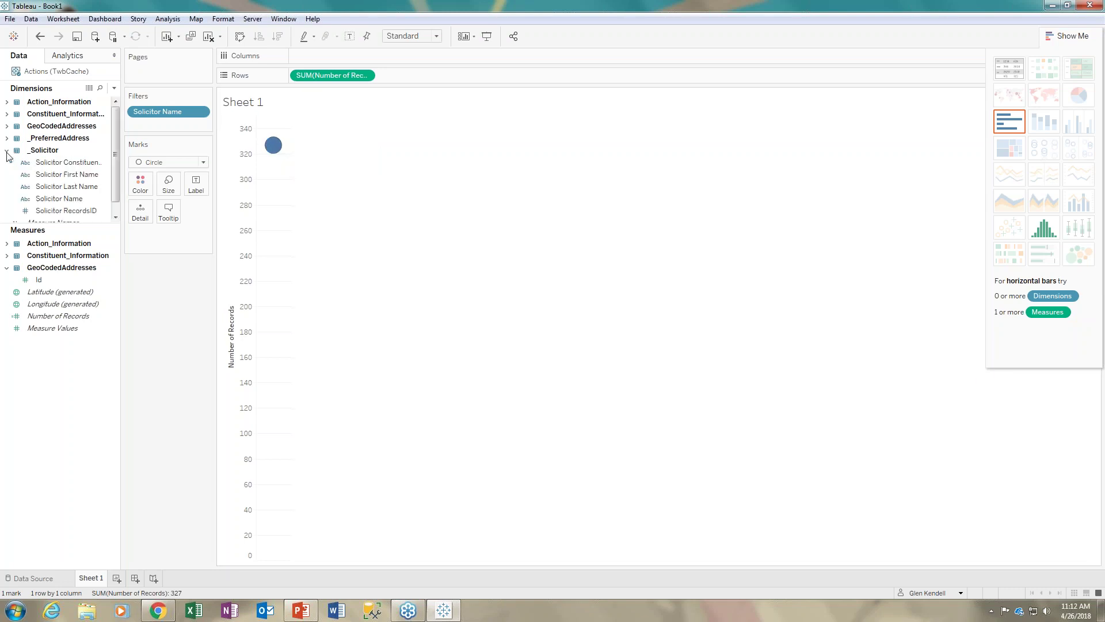
scroll(49, 202, down, 1)
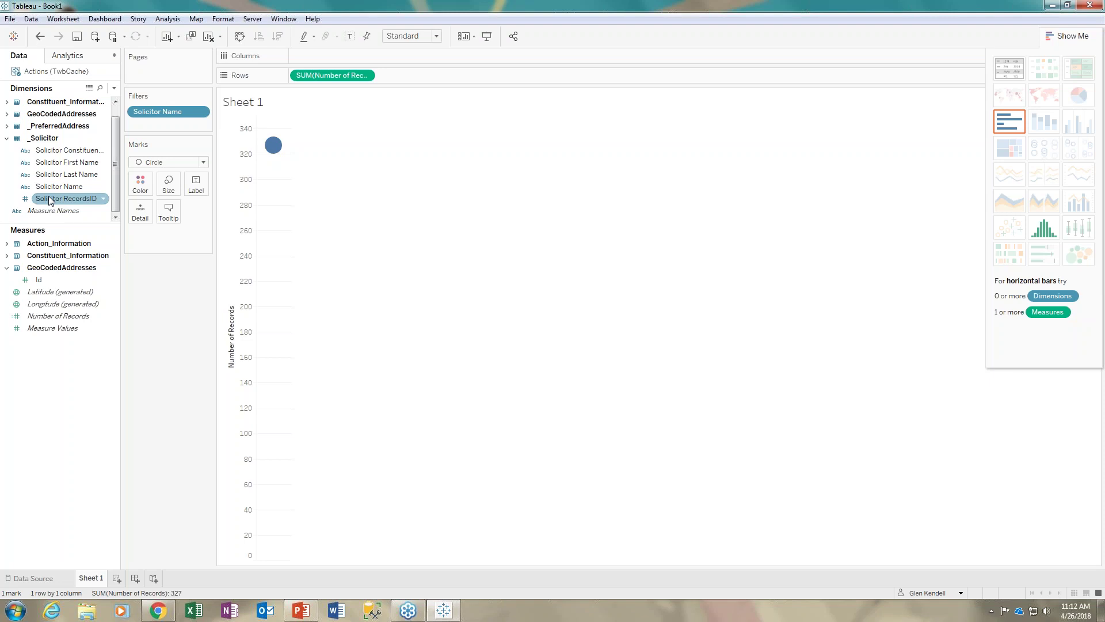
mouse_move(272, 147)
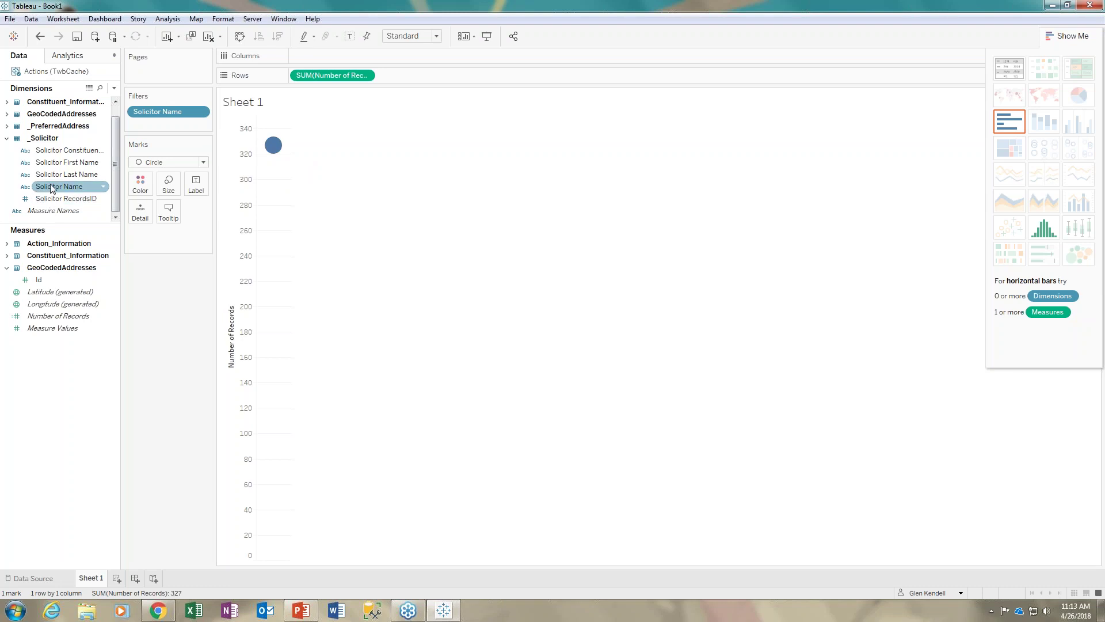
drag(52, 189, 167, 210)
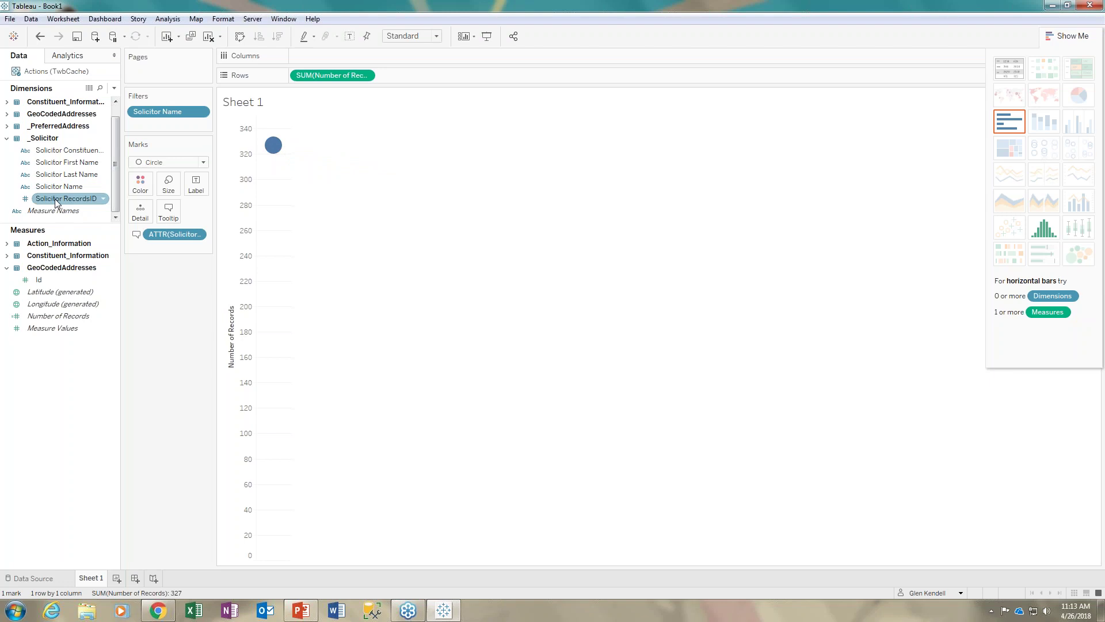
Break the circle down by adding Solicitor RecordsID as detail, and inspect the individual marks' tooltips.
drag(56, 203, 140, 210)
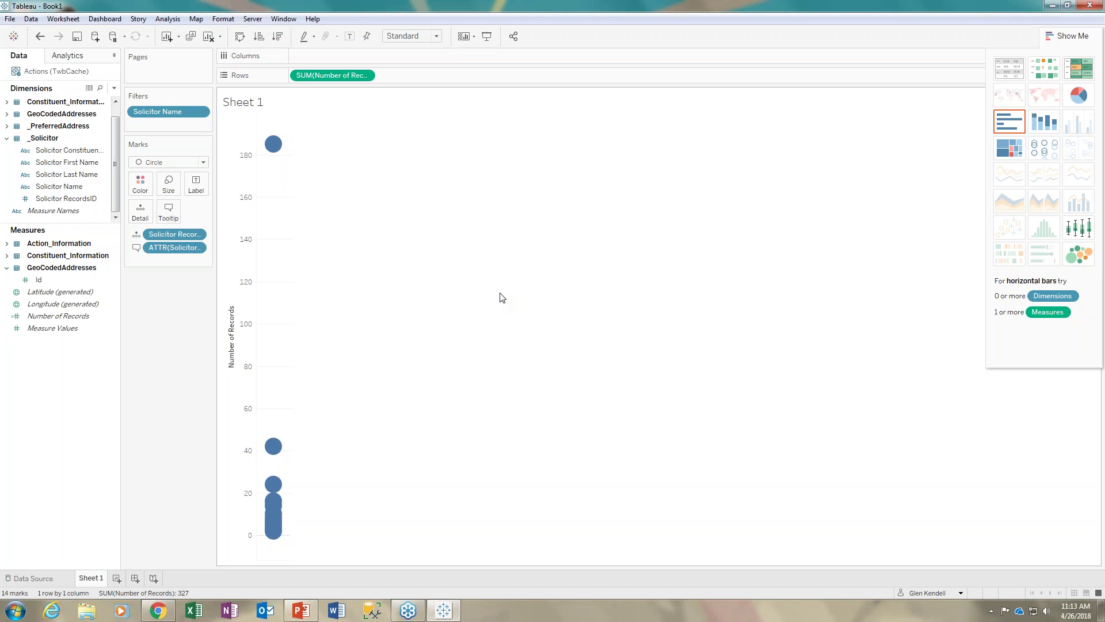
mouse_move(277, 150)
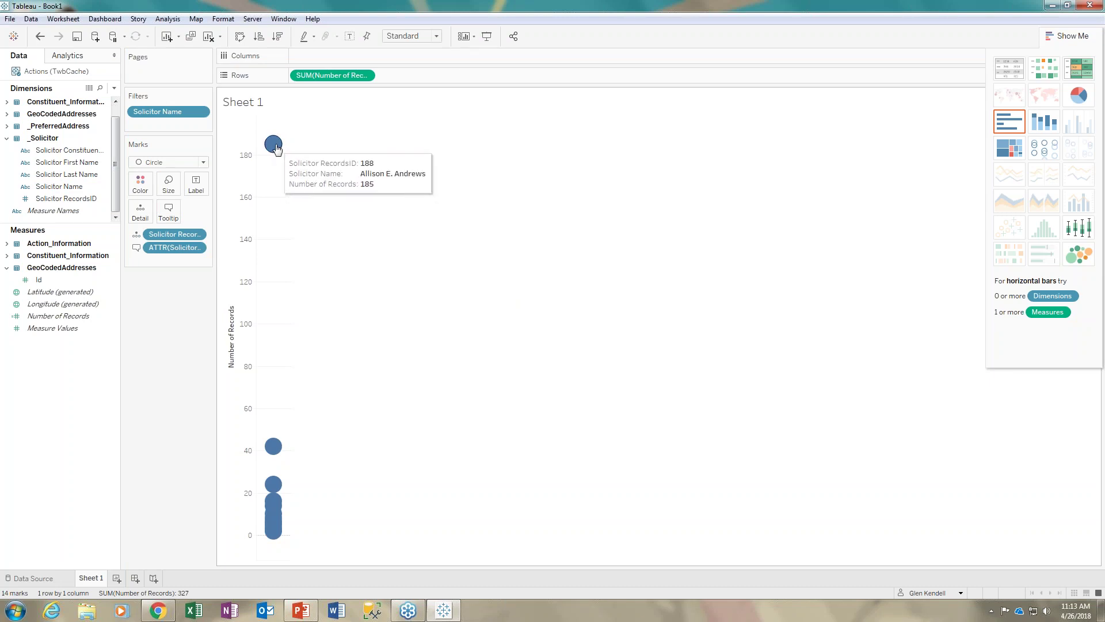
mouse_move(274, 463)
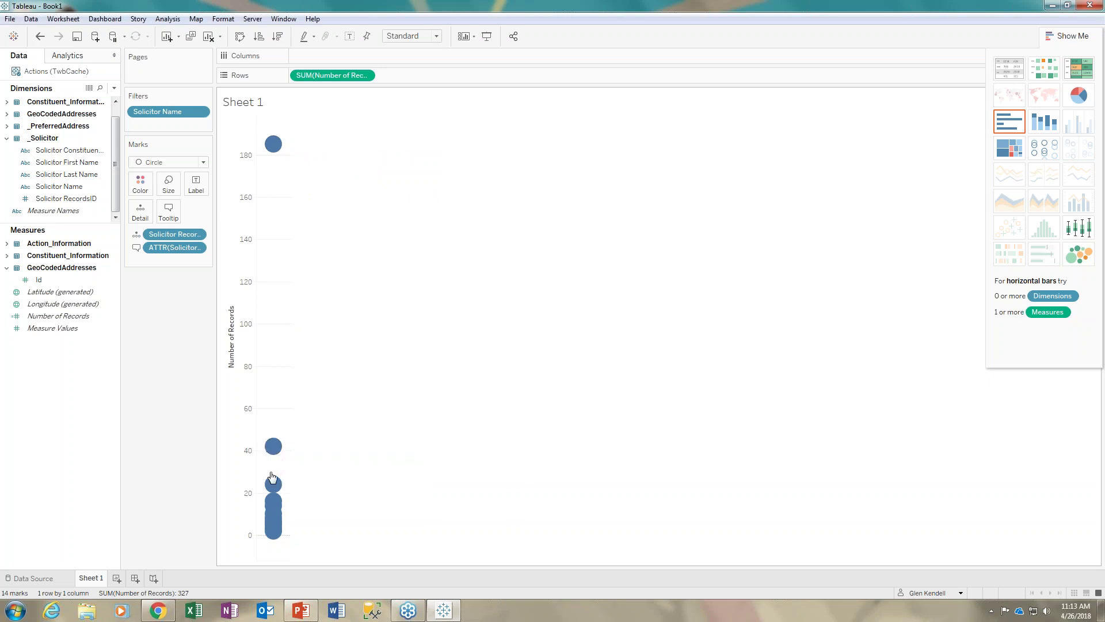
mouse_move(272, 506)
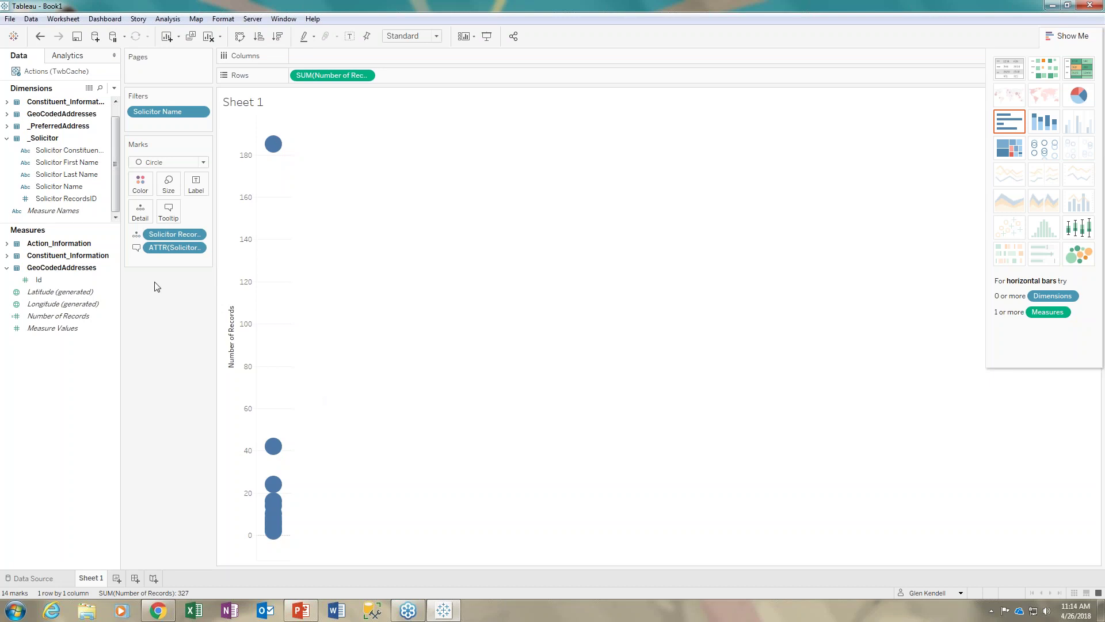
Create a calculated field named X-Axis with the formula INDEX().
click(7, 139)
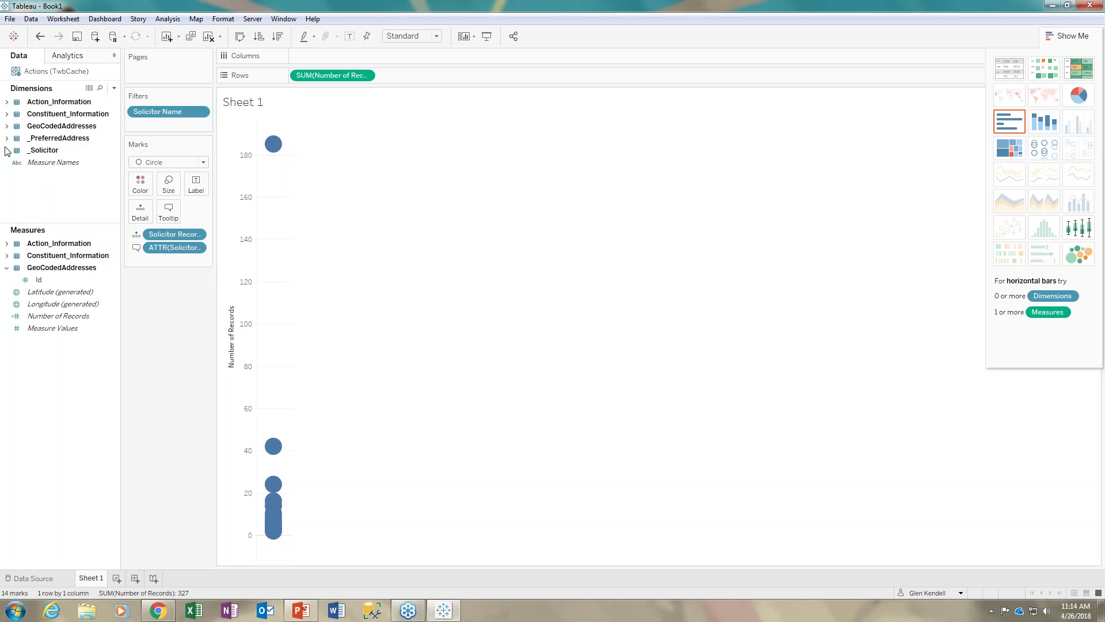
click(7, 268)
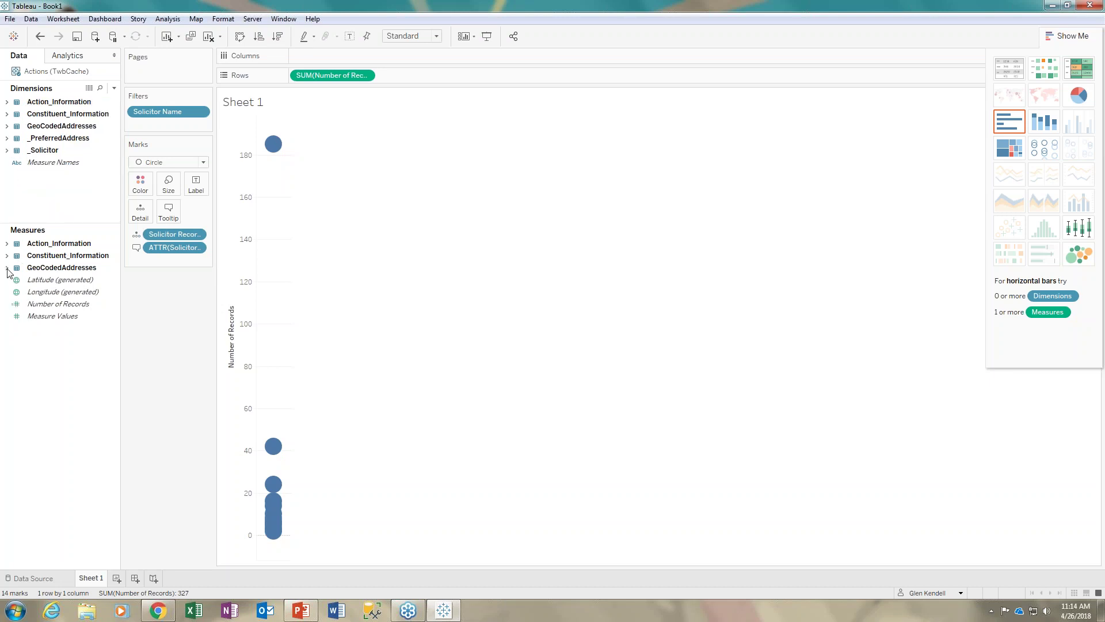
click(114, 89)
click(75, 101)
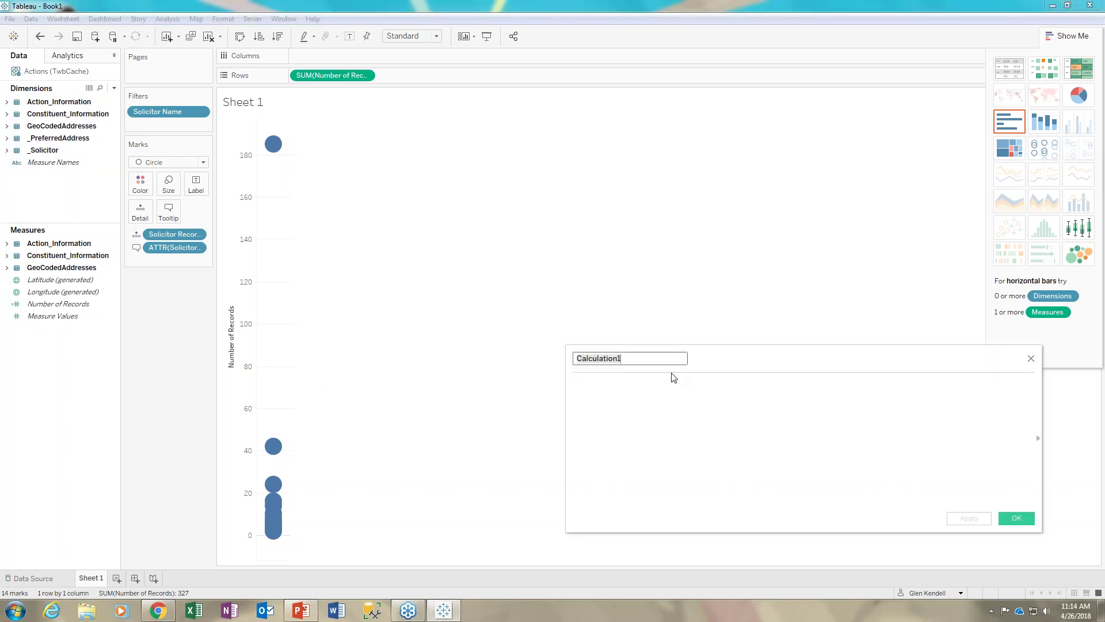
text(X-Axis)
click(664, 406)
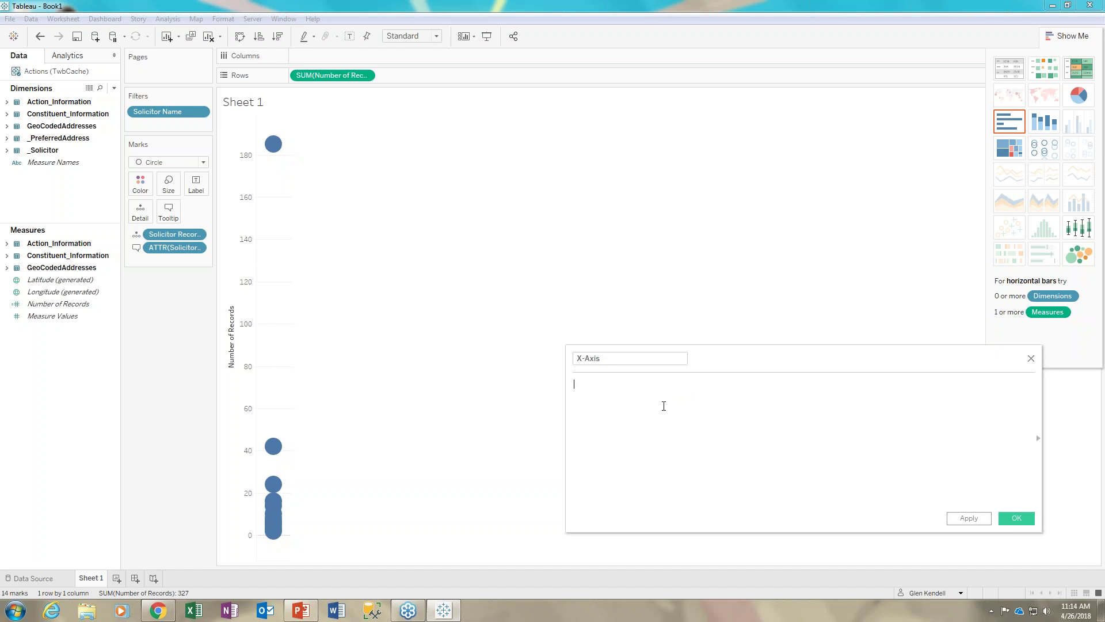
text(Indu)
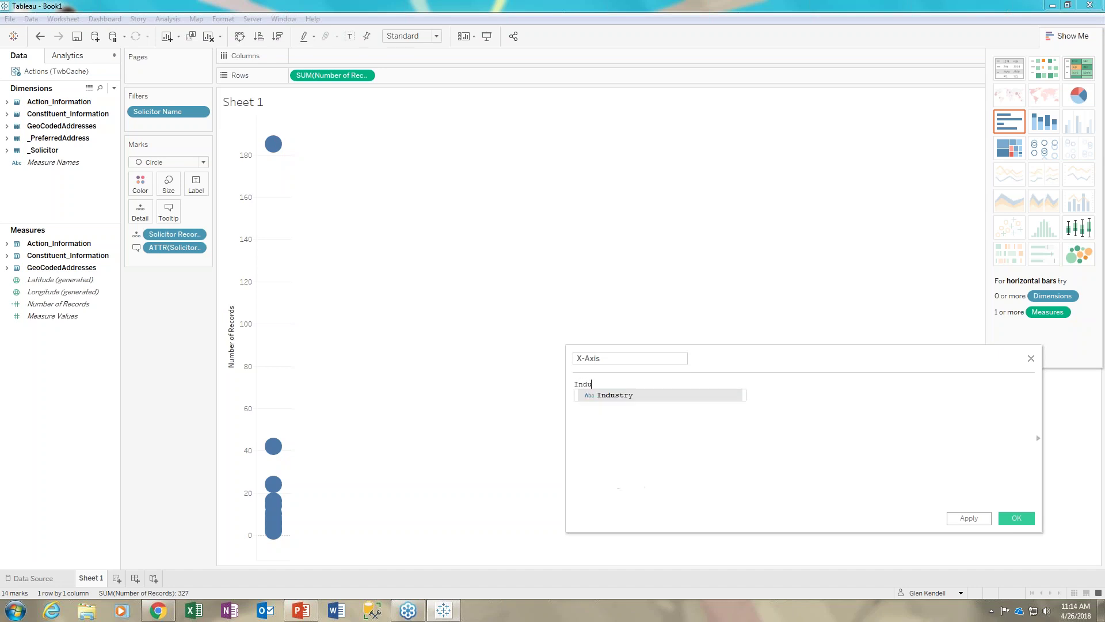
key(BackSpace)
key(BackSpace)
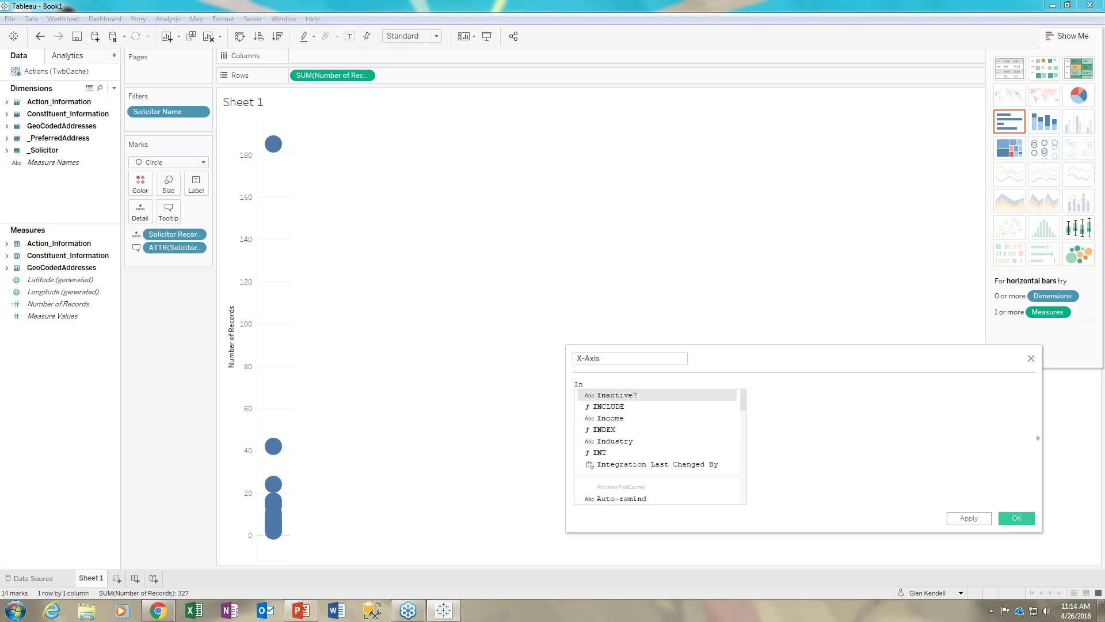
click(644, 431)
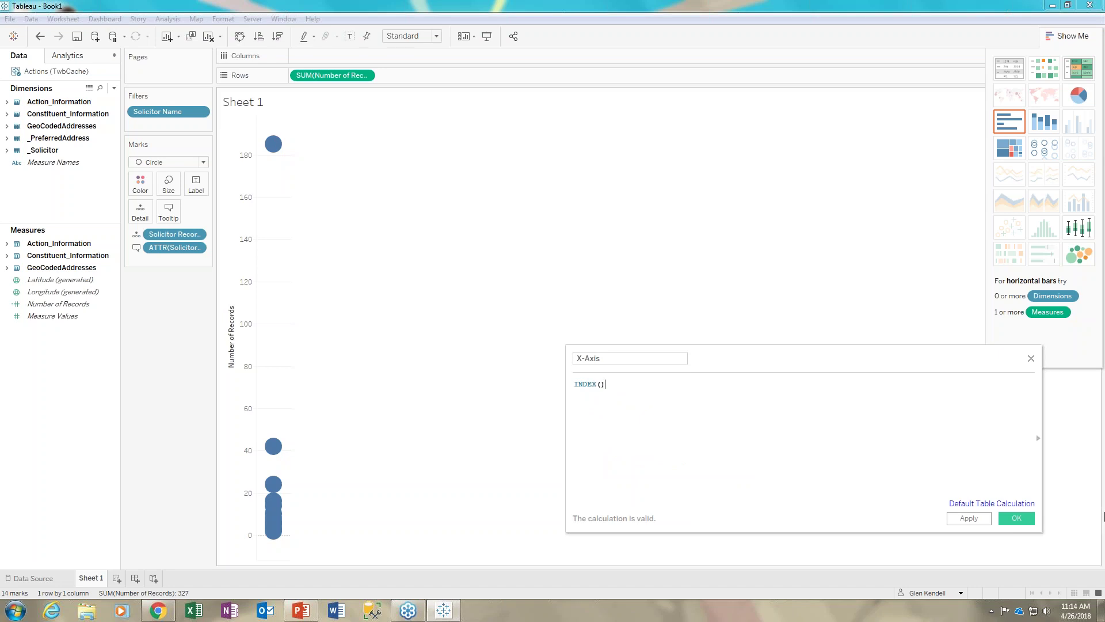
click(1016, 518)
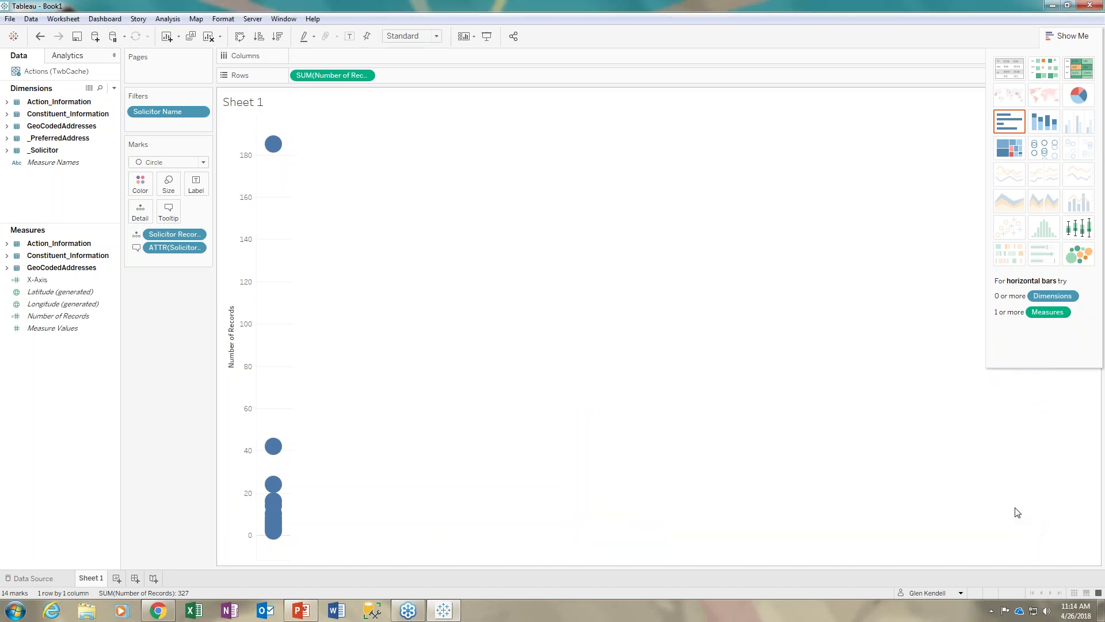
Place X-Axis on Columns and compute its table calculation using the specific dimension Solicitor RecordsID.
drag(45, 282, 318, 59)
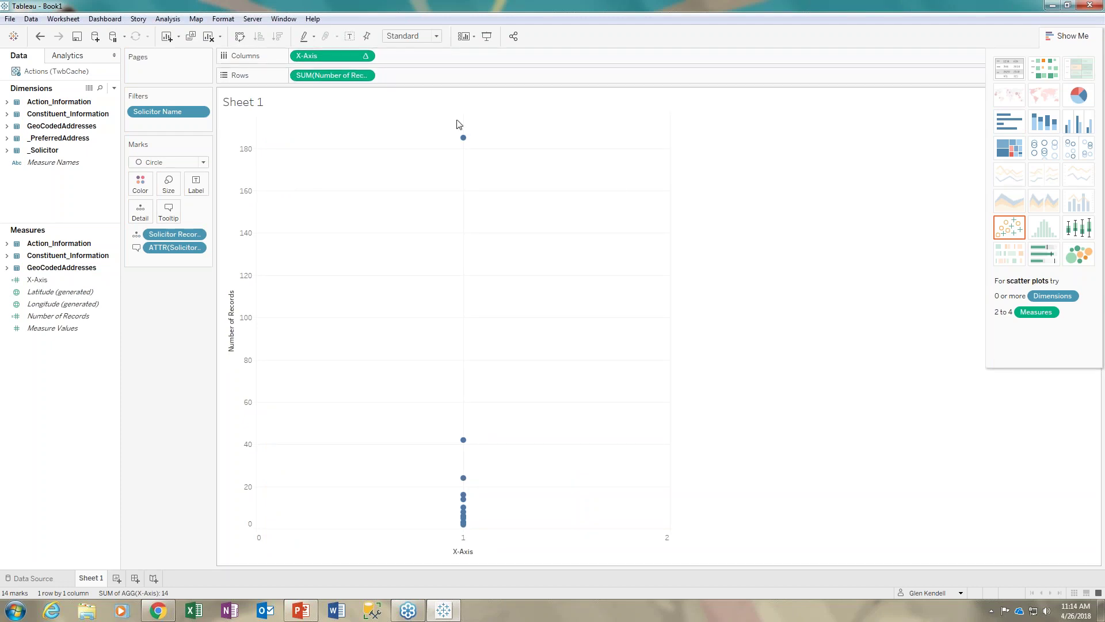
click(369, 57)
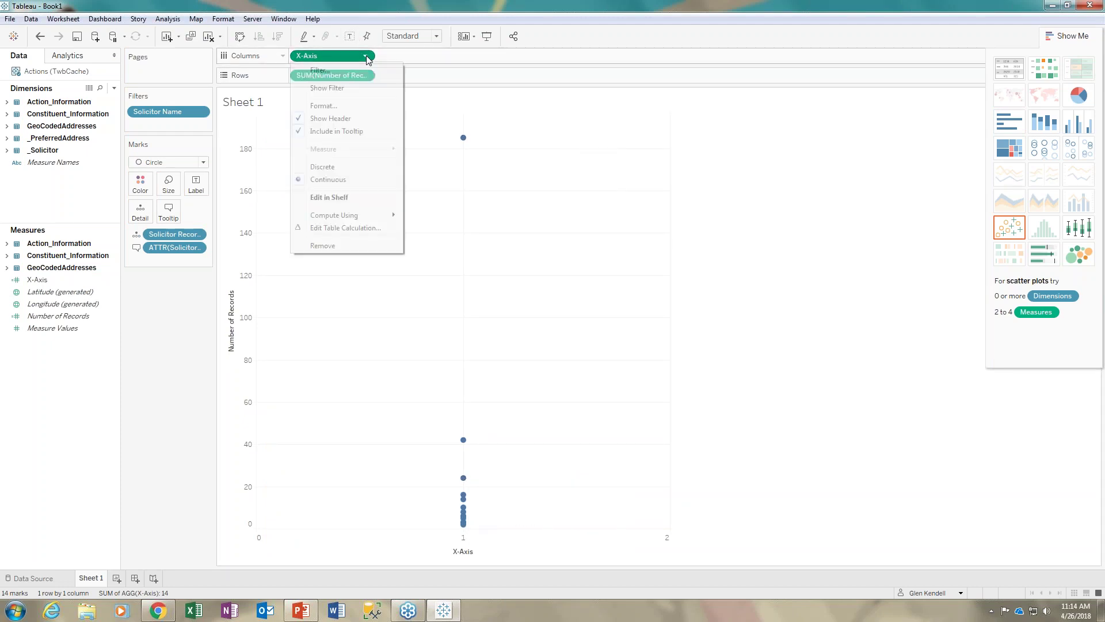
mouse_move(362, 218)
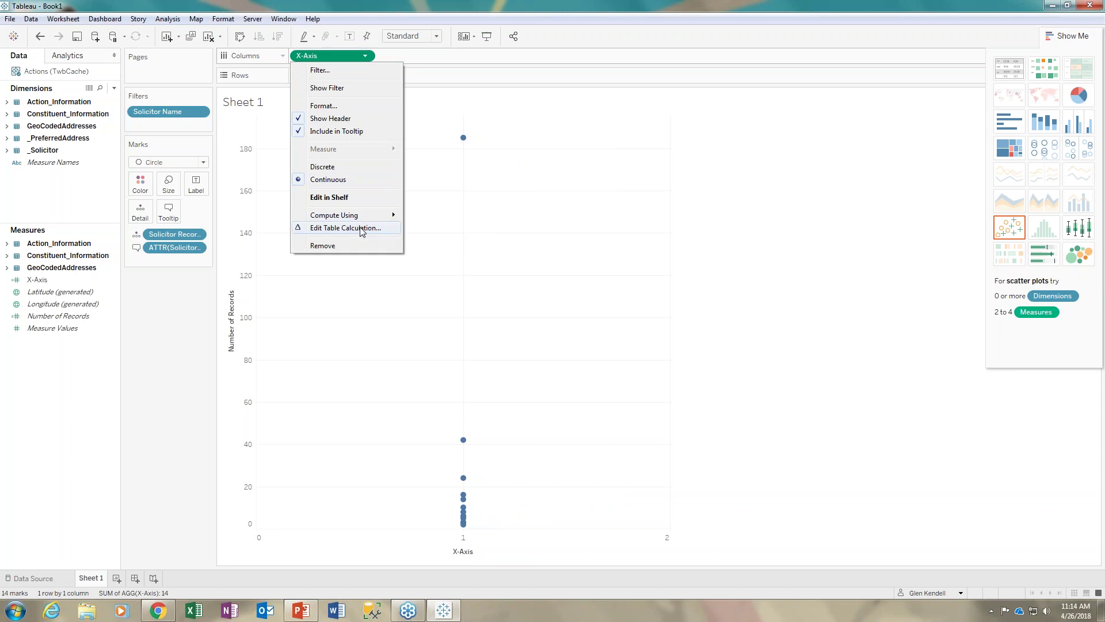
click(345, 228)
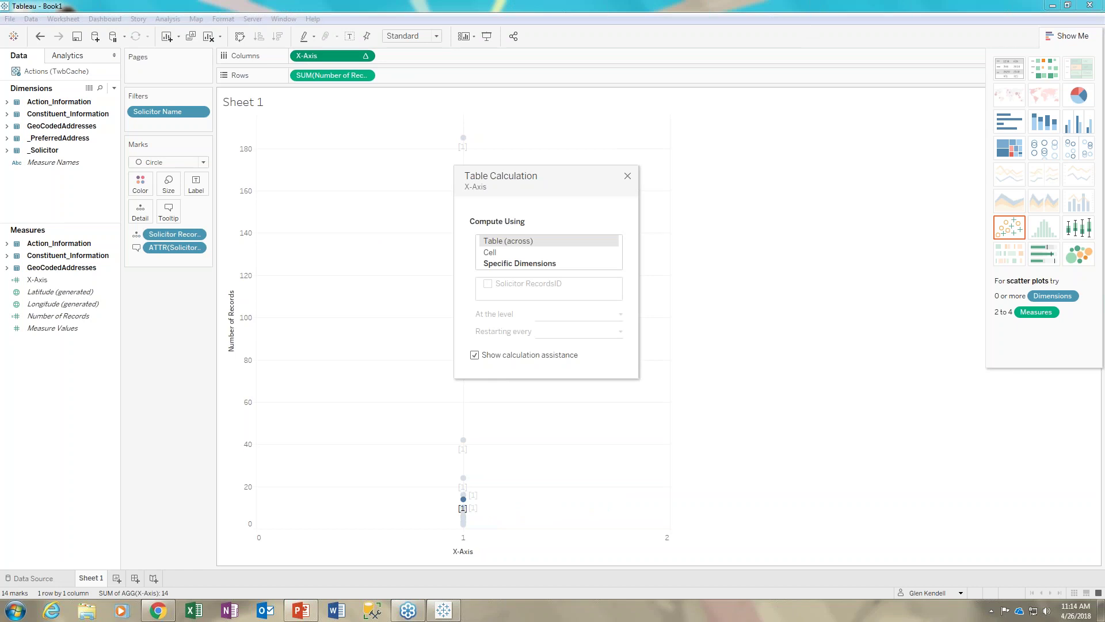
drag(507, 176, 472, 127)
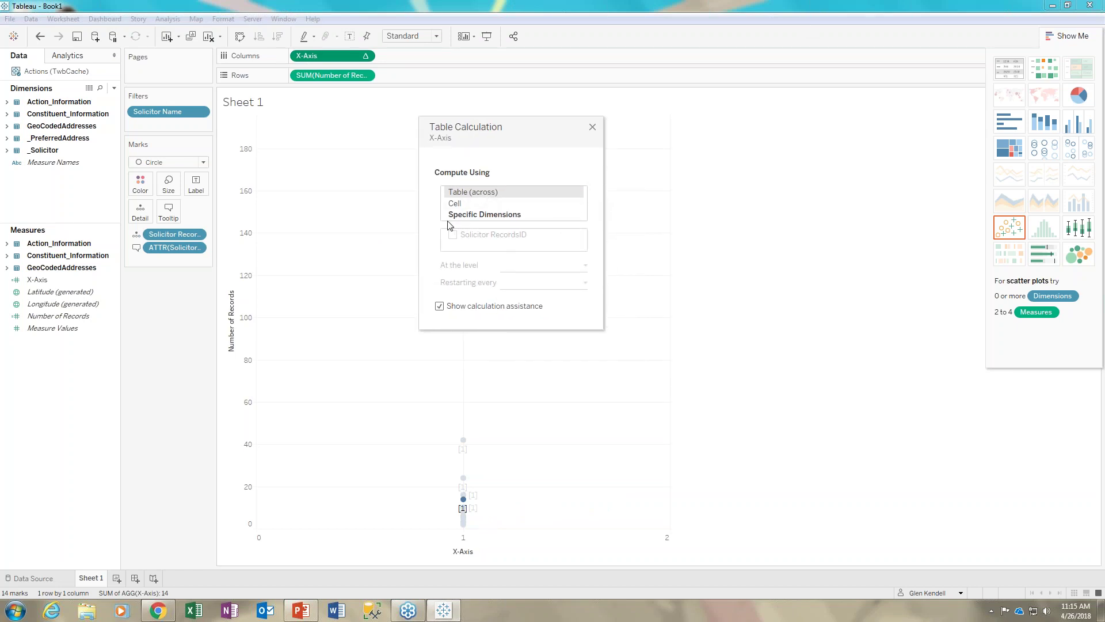
click(464, 216)
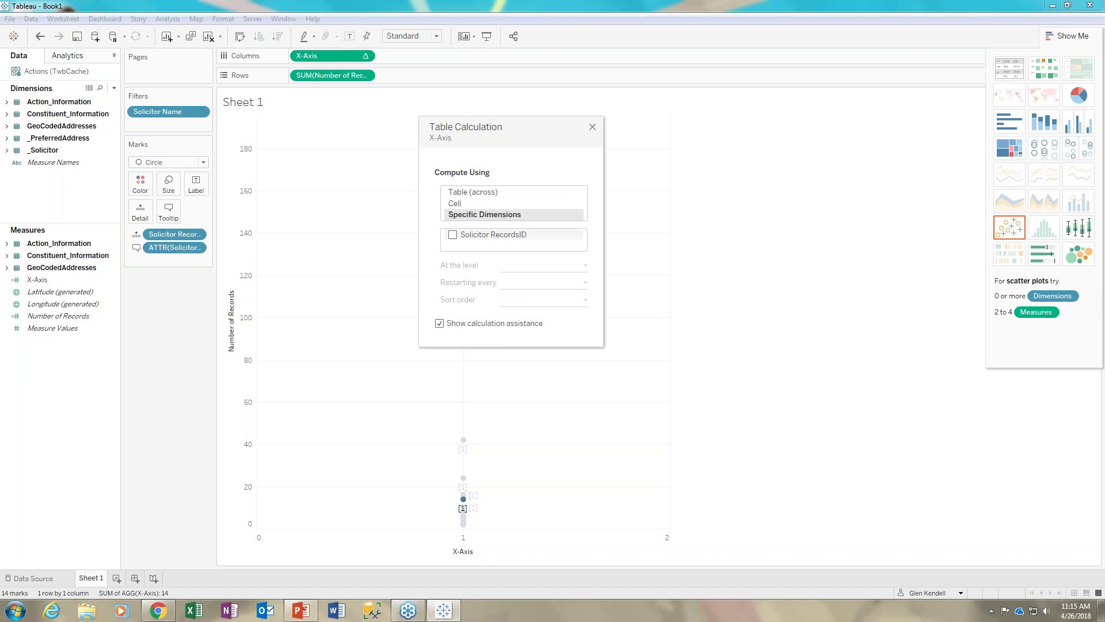
click(452, 235)
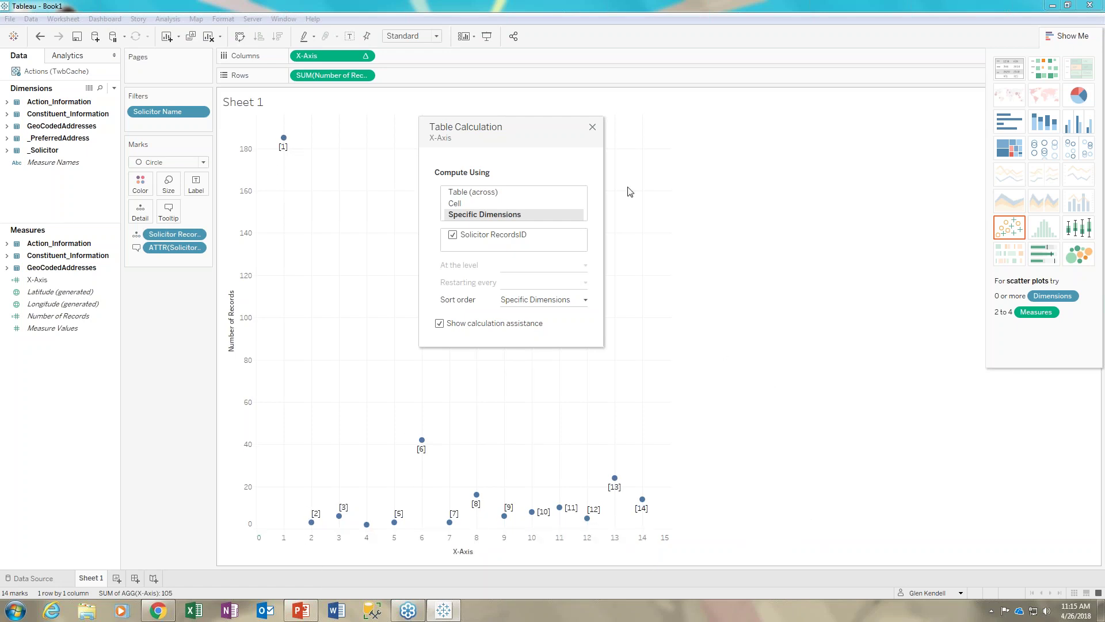
click(592, 127)
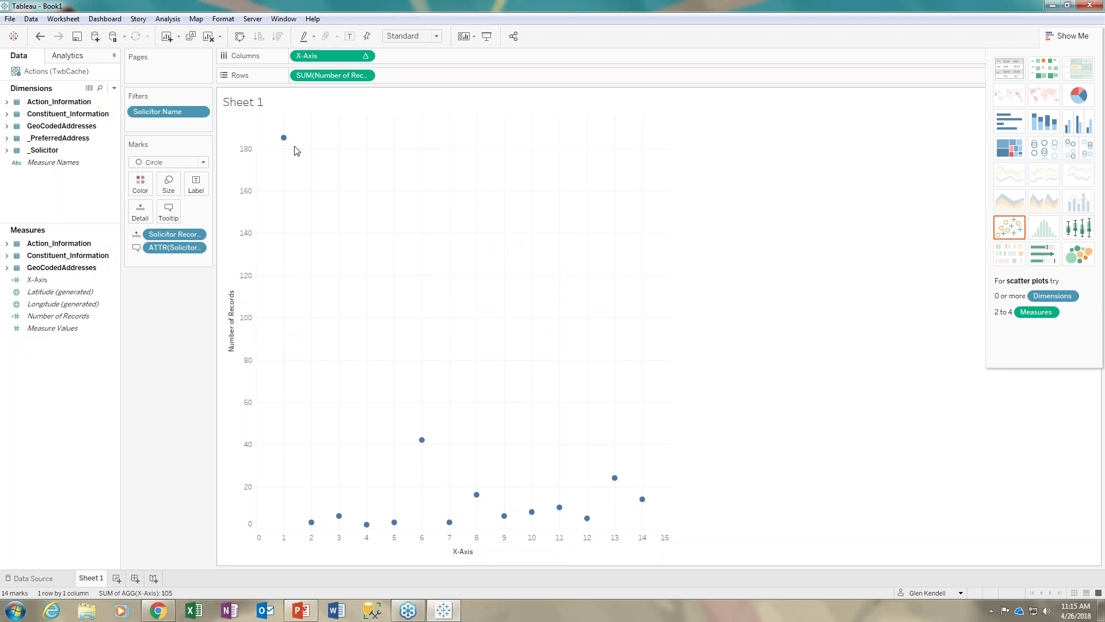
mouse_move(284, 141)
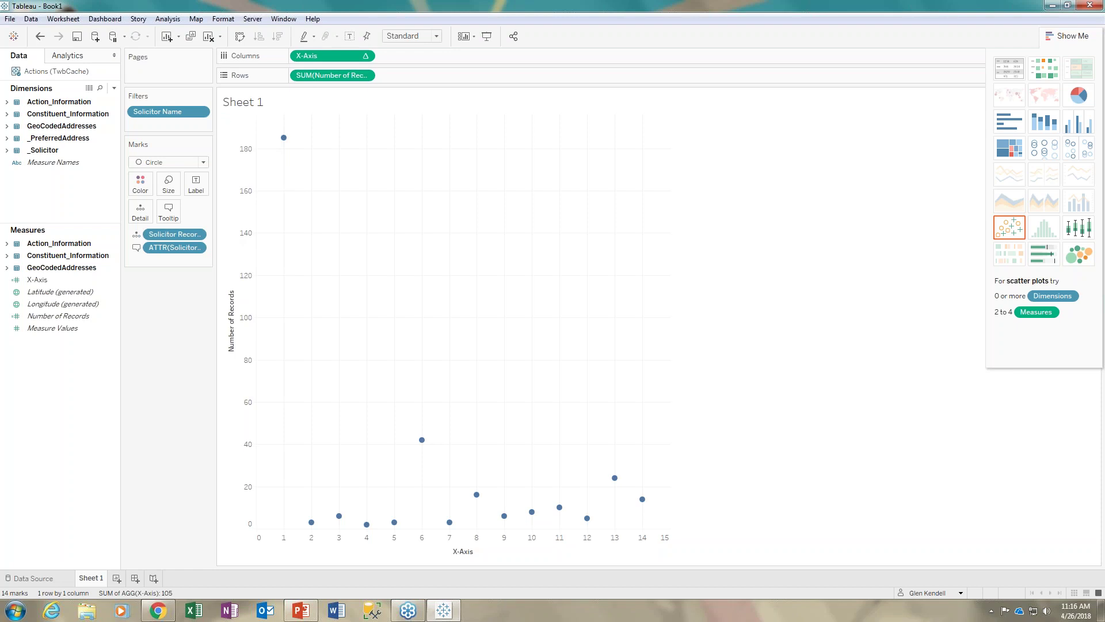
Switch the Number of Records axis to a logarithmic scale and hide the Show Me chart suggestions.
right_click(233, 371)
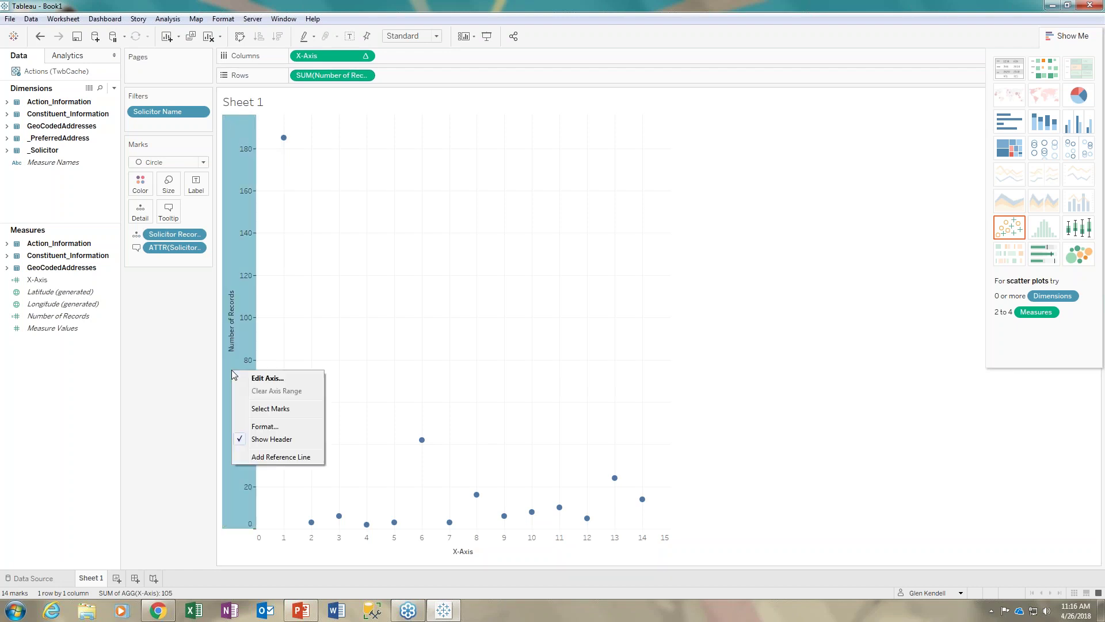
click(257, 383)
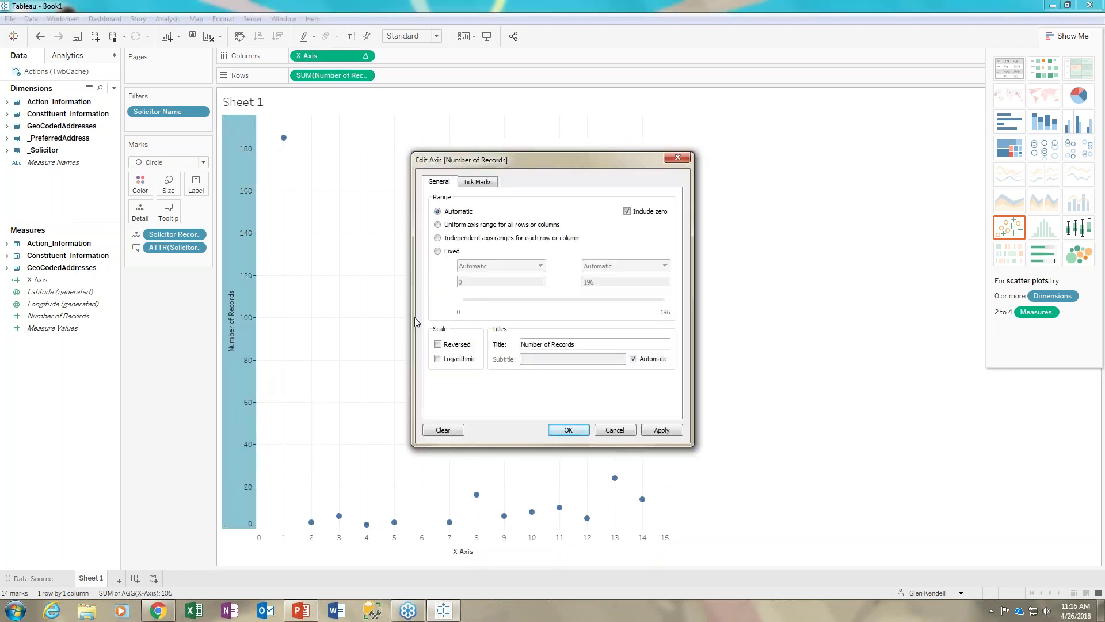
drag(520, 160, 400, 154)
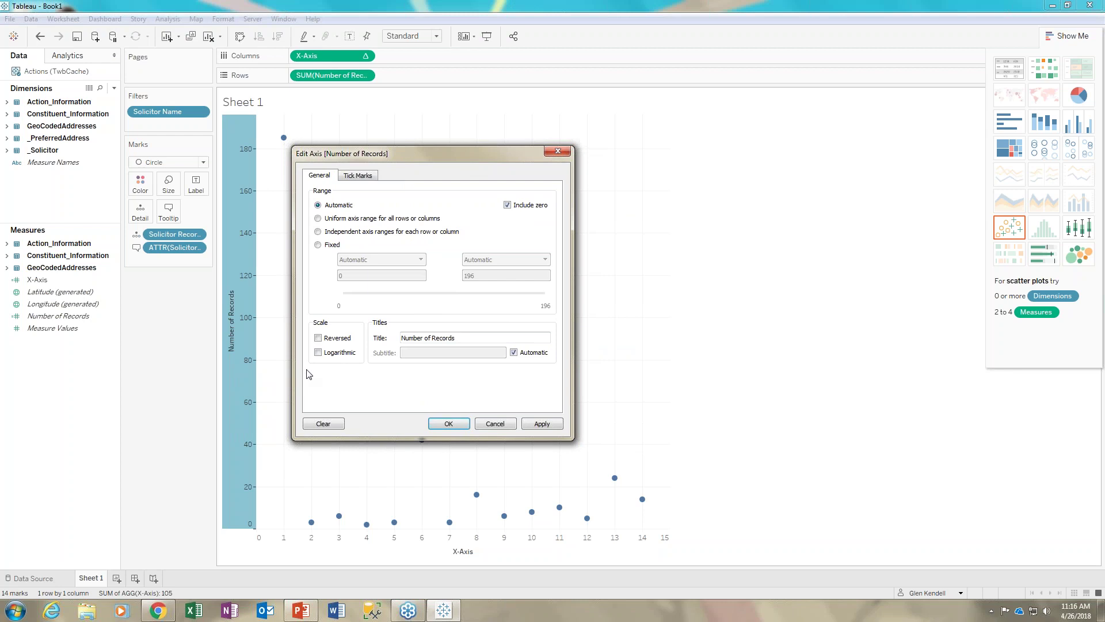
click(318, 352)
click(542, 423)
click(449, 424)
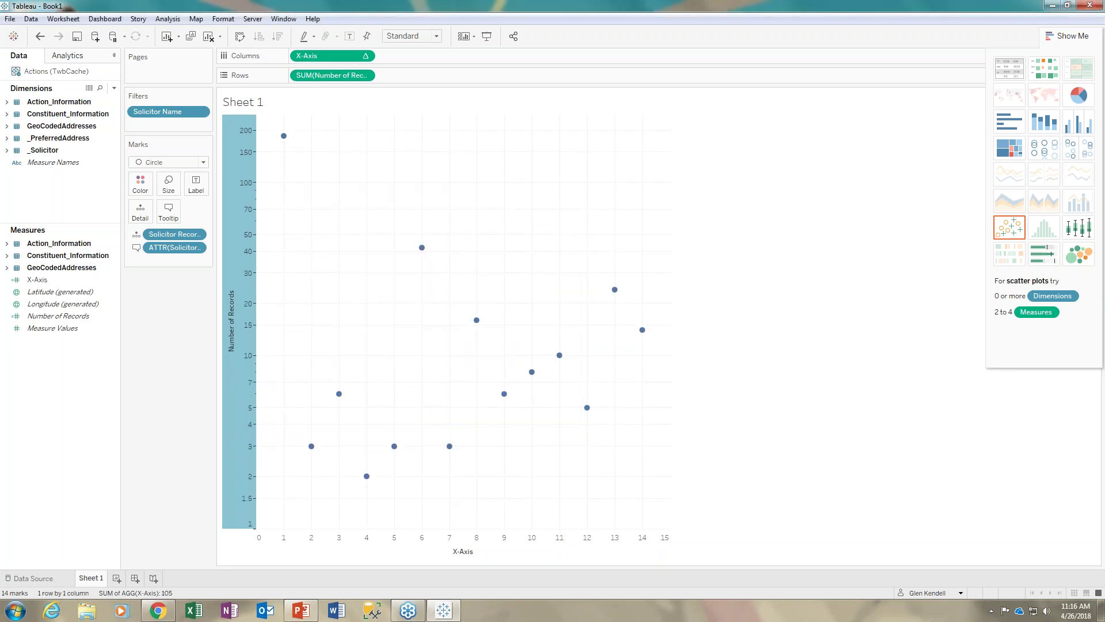
click(190, 412)
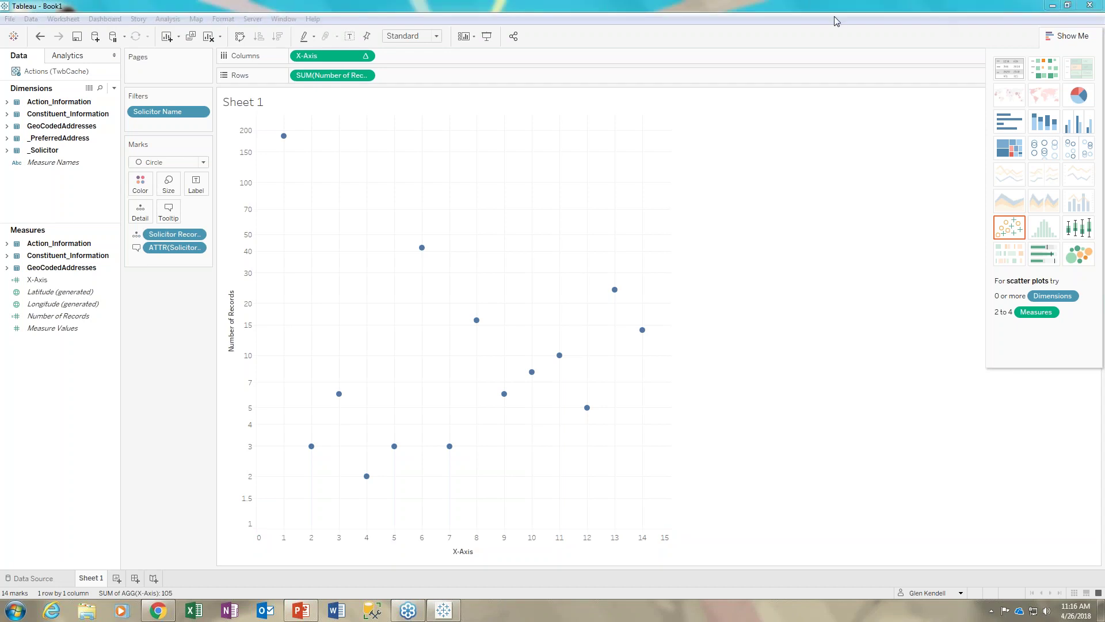
click(1068, 36)
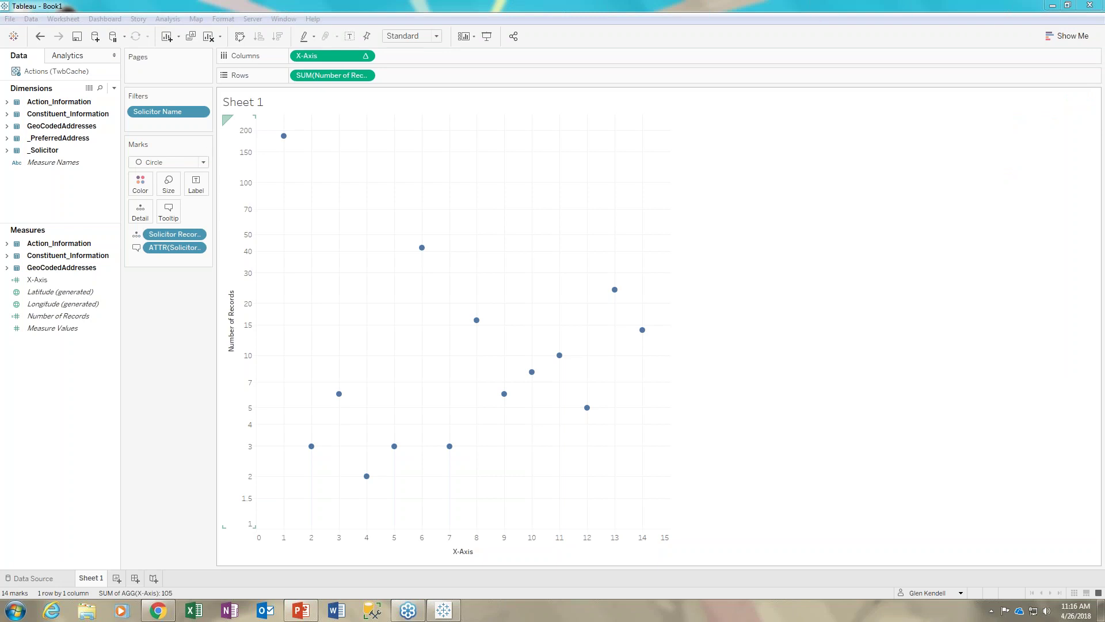
mouse_move(283, 136)
Start a new parameter named Name List with the String data type.
click(115, 87)
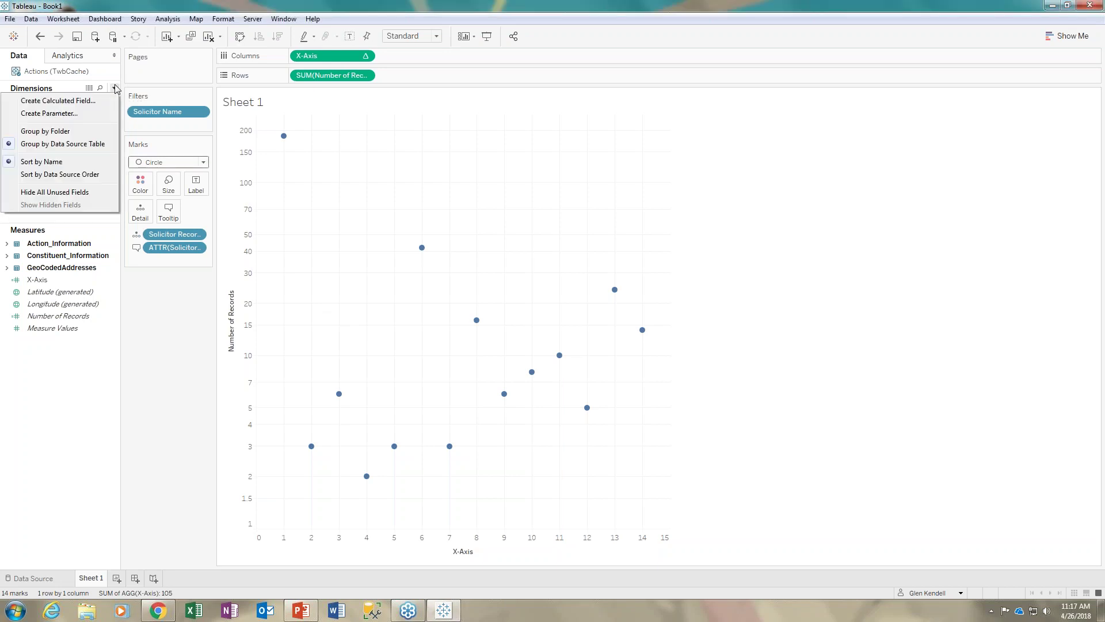
click(68, 114)
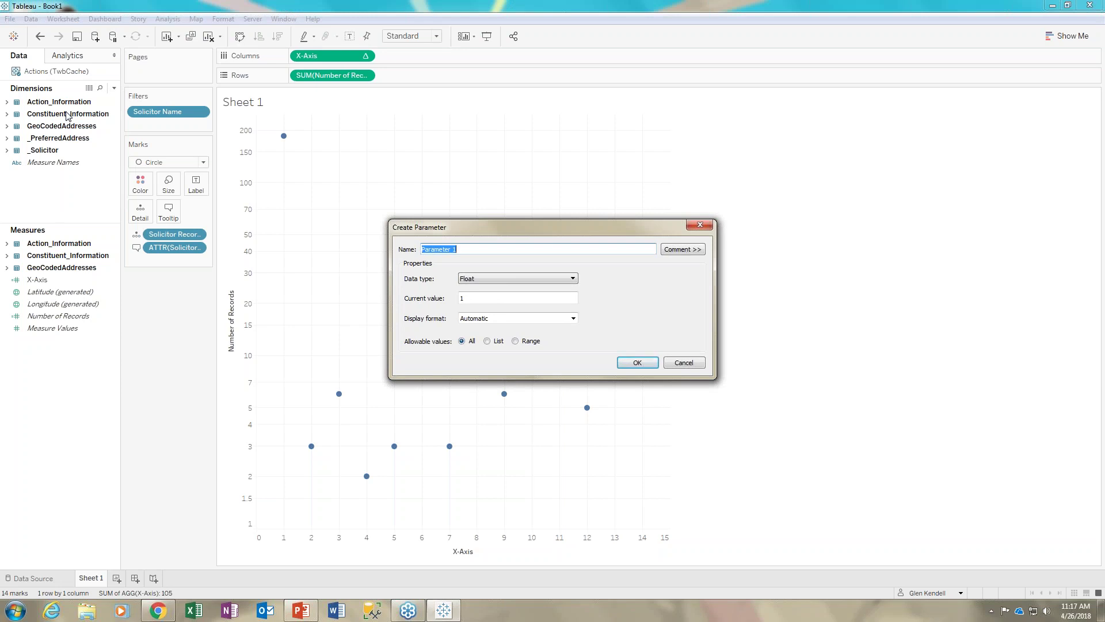
text(Name List)
drag(550, 222, 414, 171)
click(394, 230)
click(359, 259)
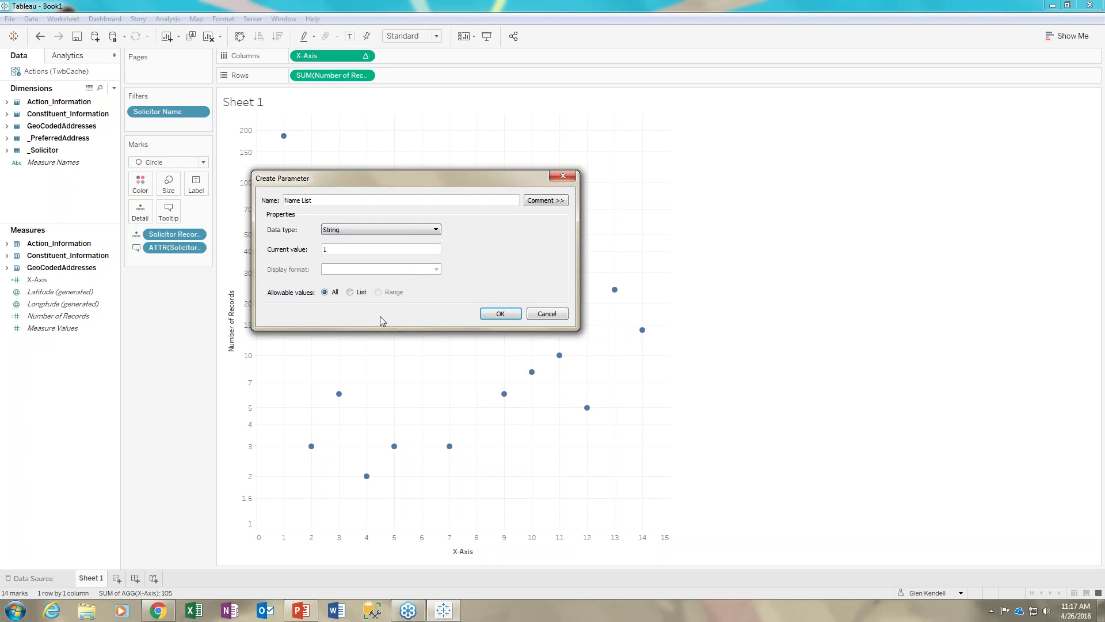
Limit the parameter's allowable values to a list filled from the Solicitor Name field, and create it.
click(361, 292)
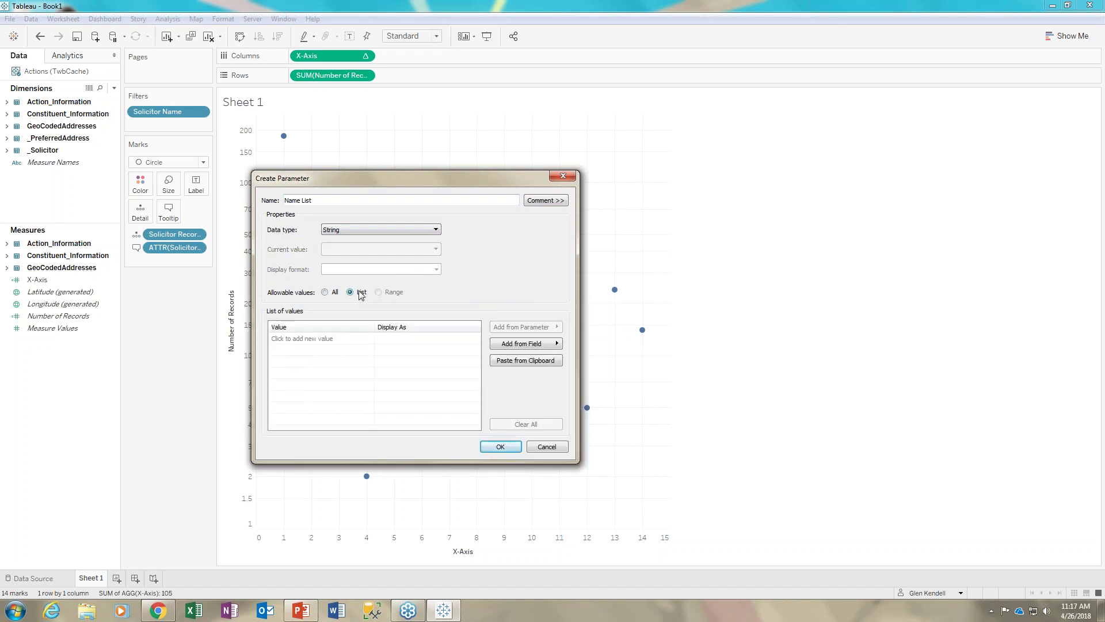
click(541, 344)
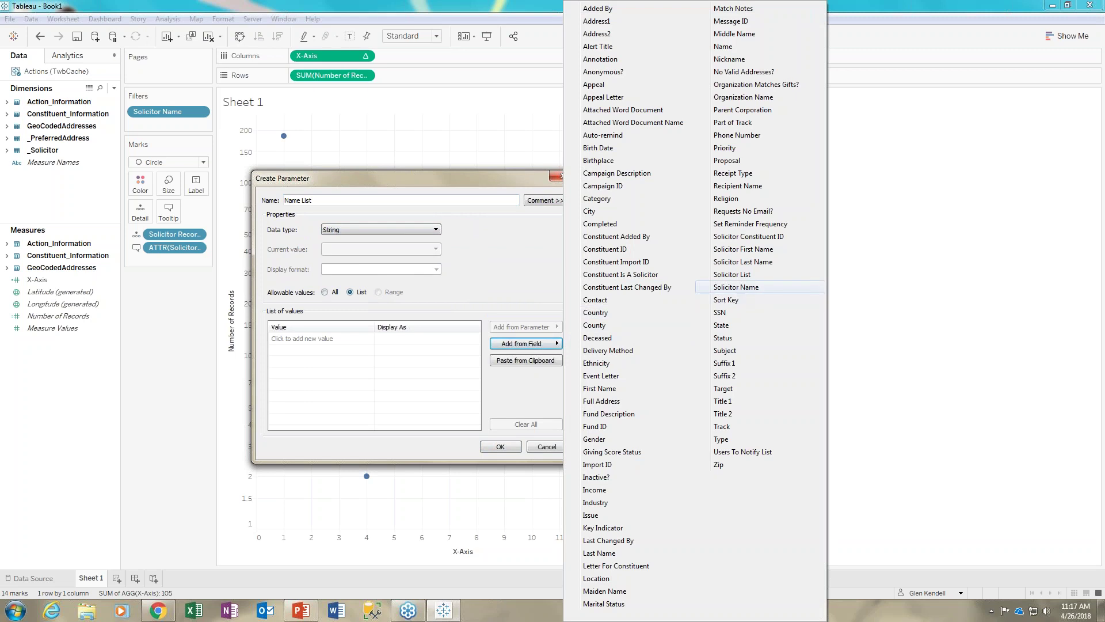
click(737, 288)
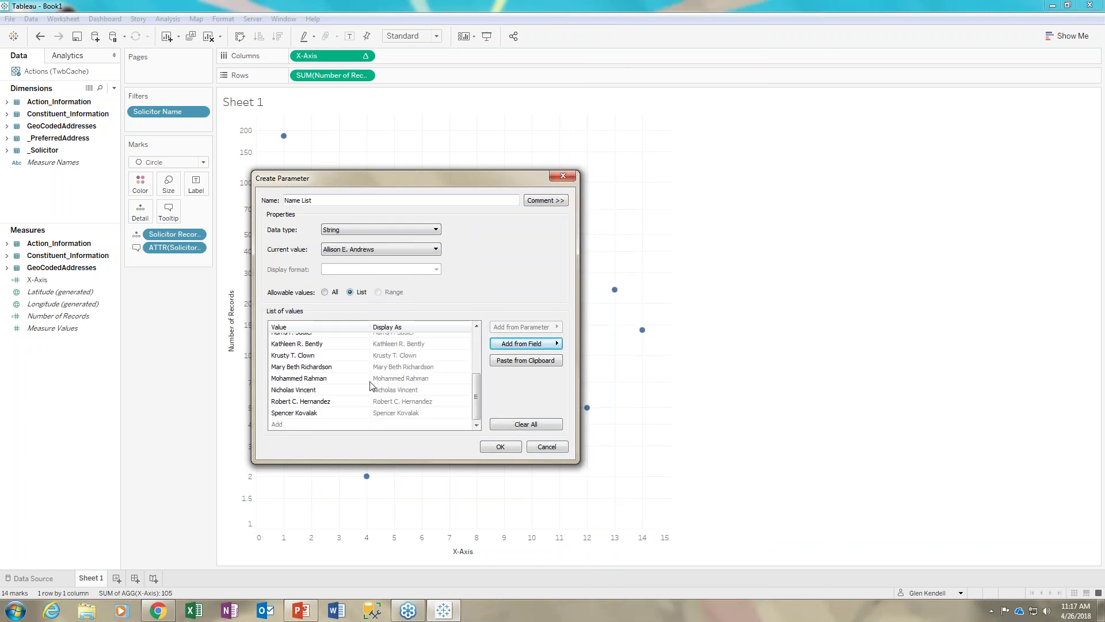
drag(476, 392, 477, 347)
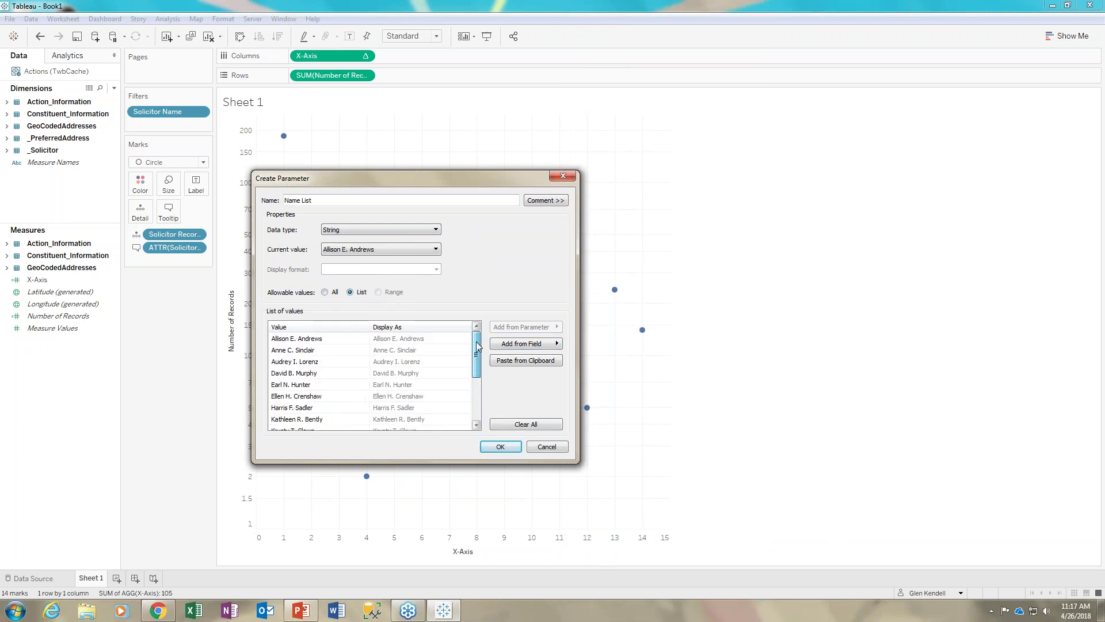
scroll(406, 368, down, 3)
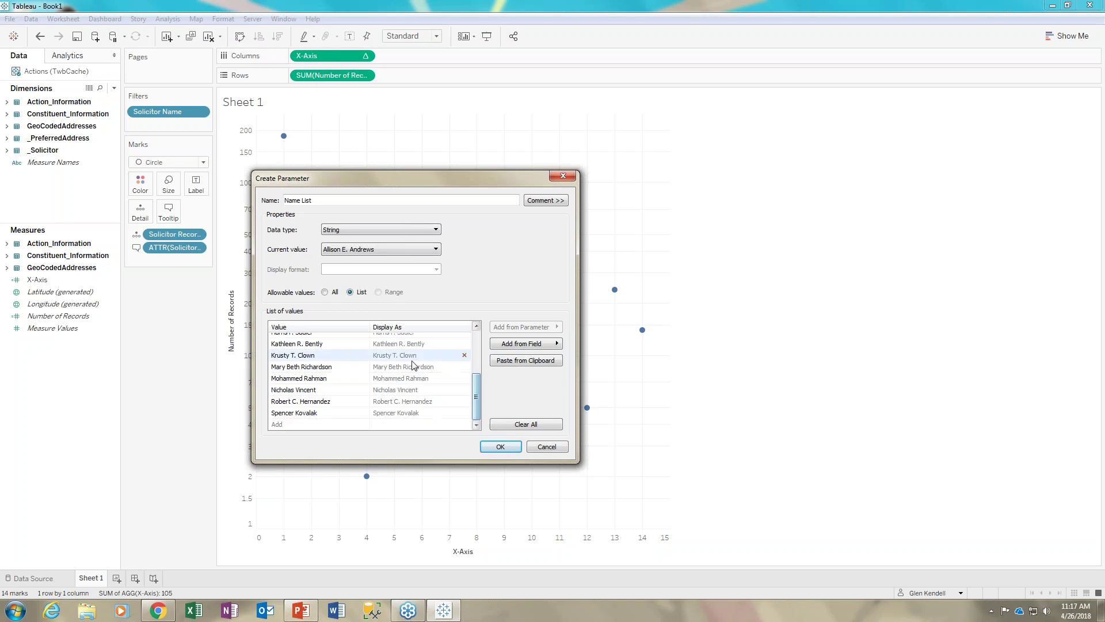
click(499, 446)
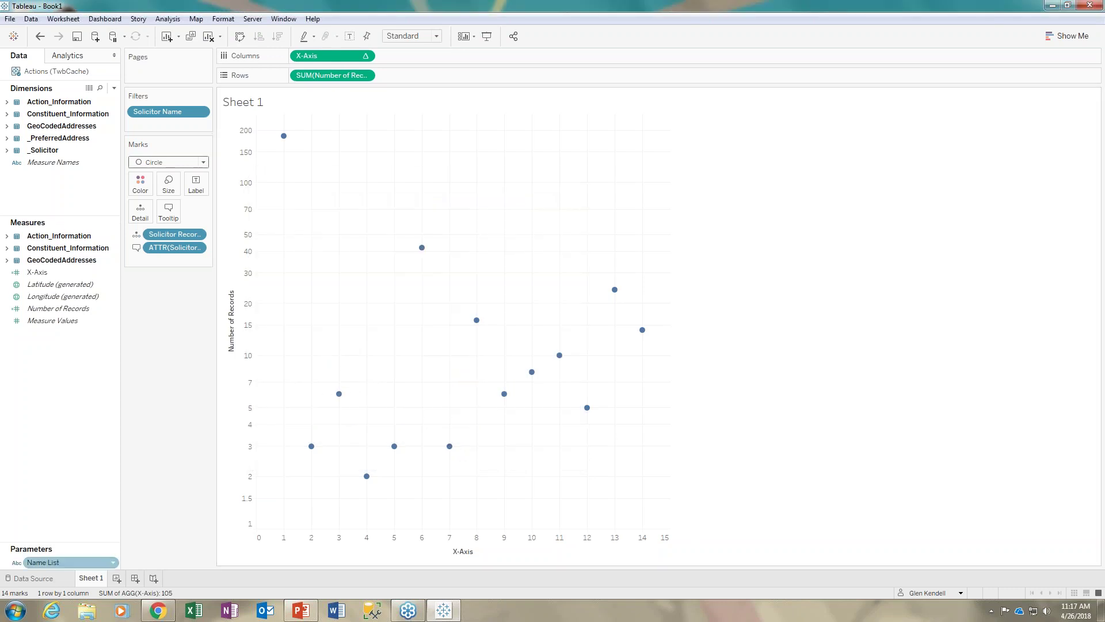
Show the Name List parameter control and switch it through several solicitors, finishing on the second-to-last name in the list.
click(114, 563)
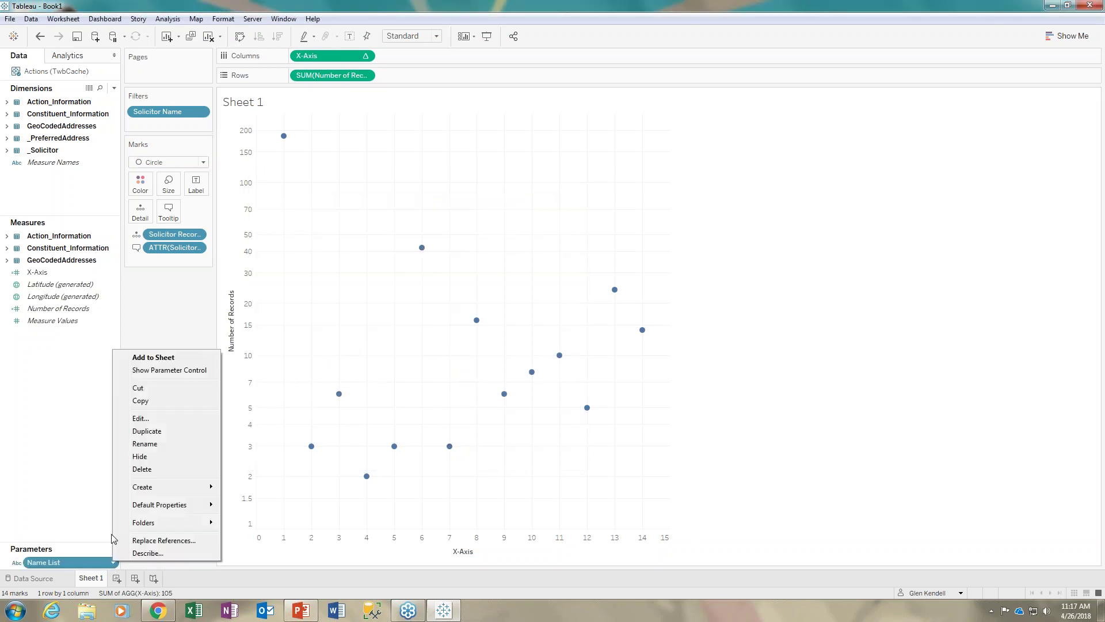
click(169, 370)
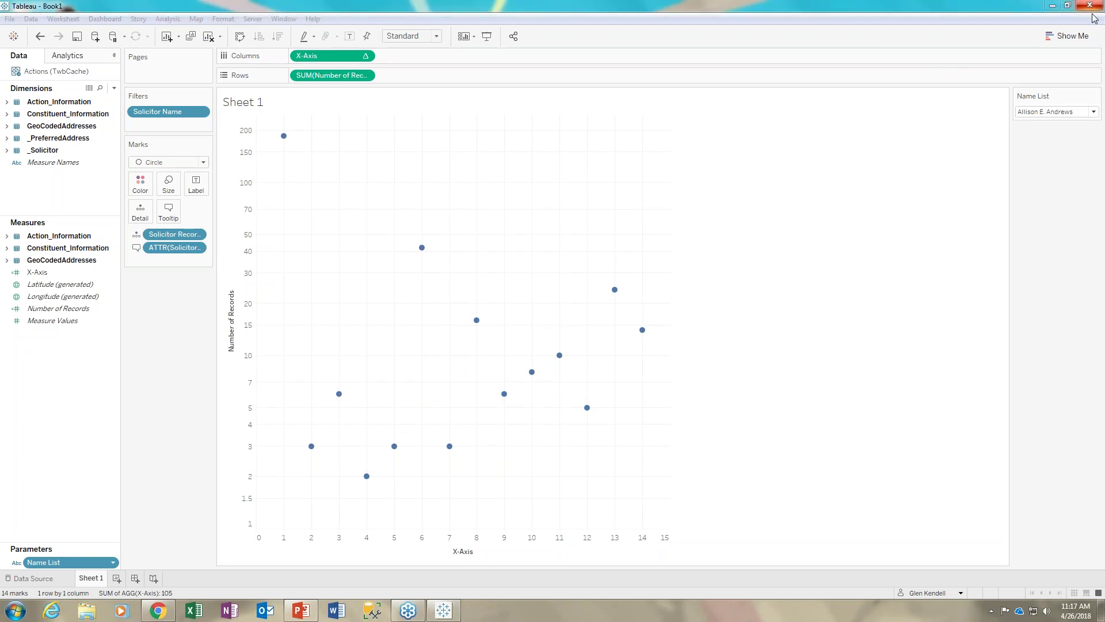
click(1093, 112)
click(1075, 136)
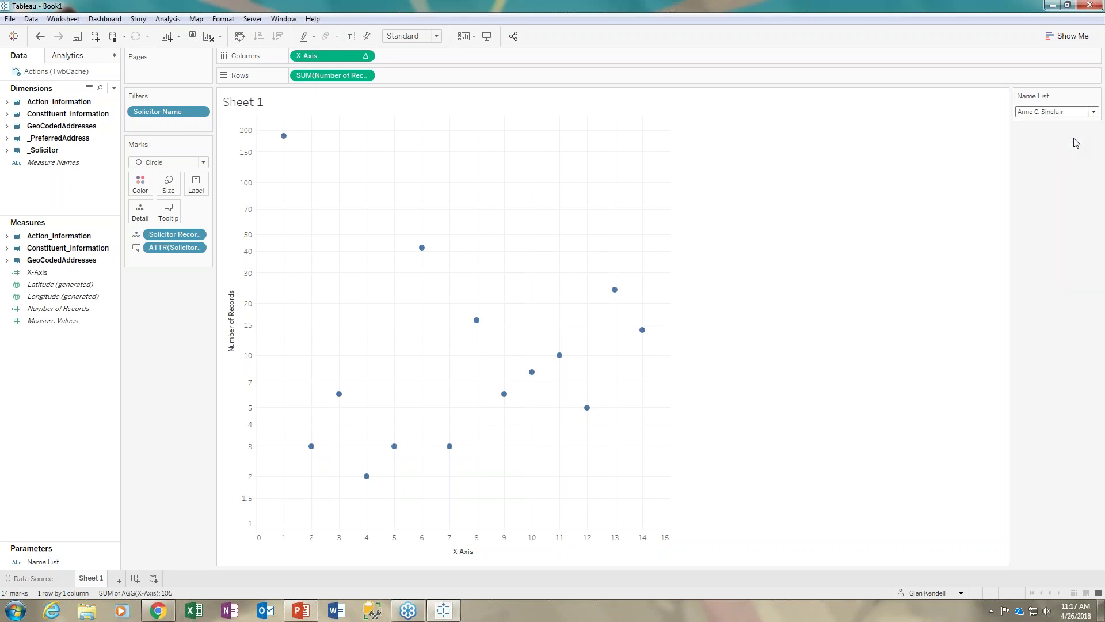
click(1098, 114)
click(1062, 147)
click(1093, 114)
click(1066, 170)
click(1092, 113)
click(1073, 125)
click(1093, 113)
click(1046, 239)
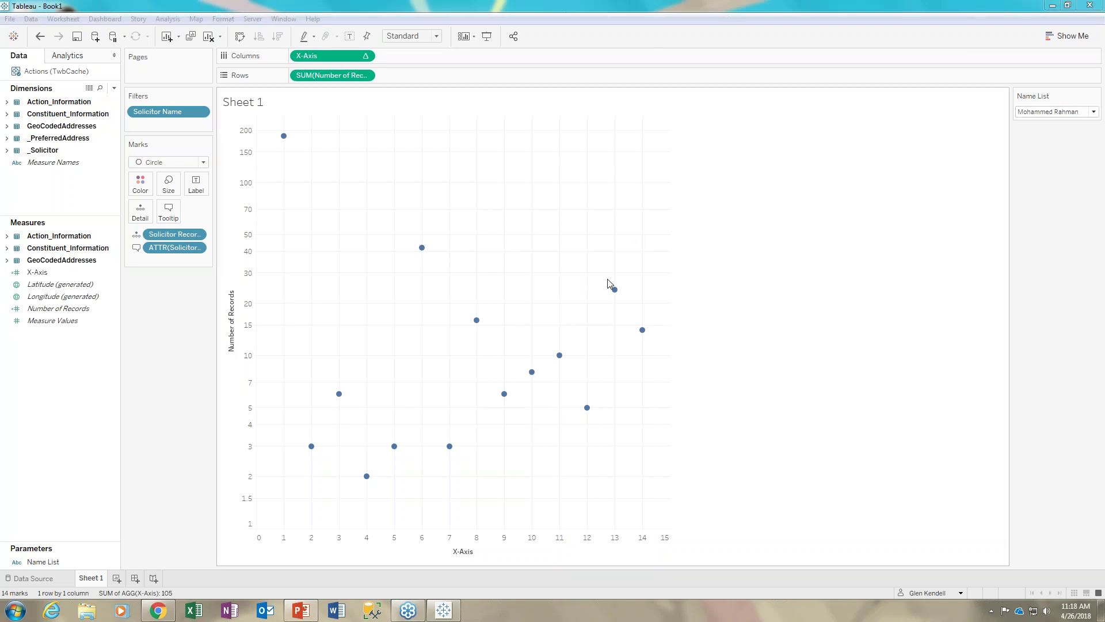
click(1071, 113)
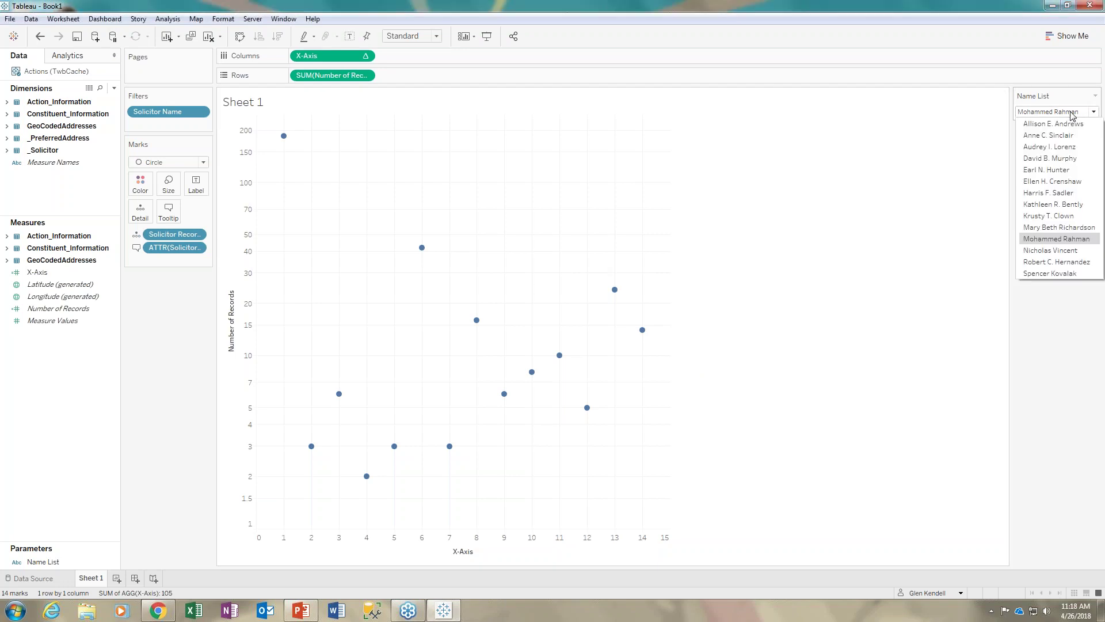
click(1056, 262)
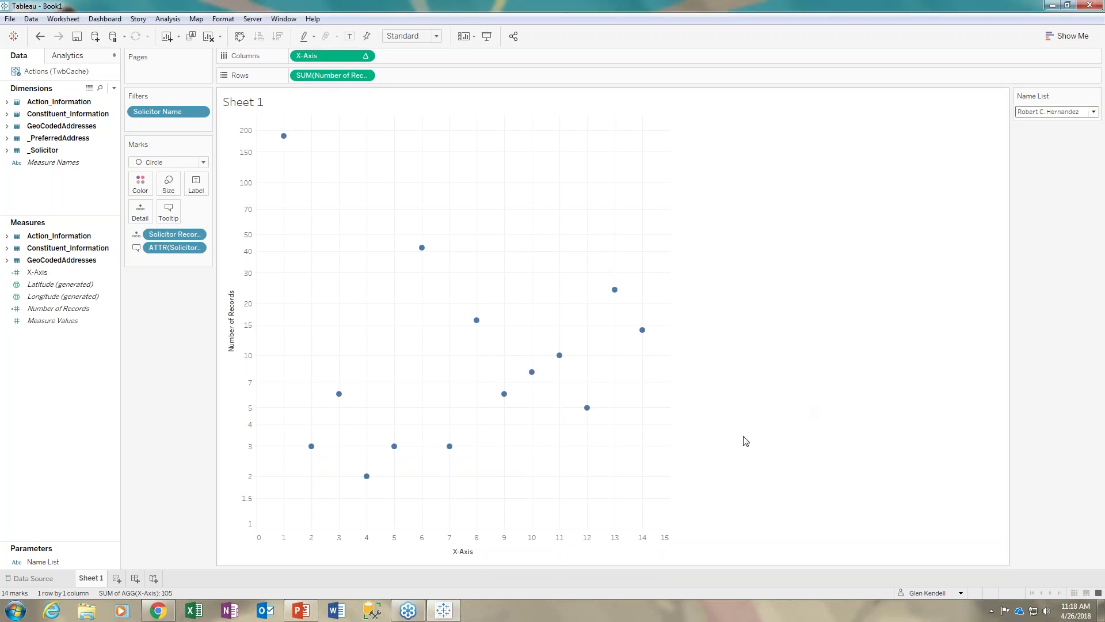
mouse_move(479, 324)
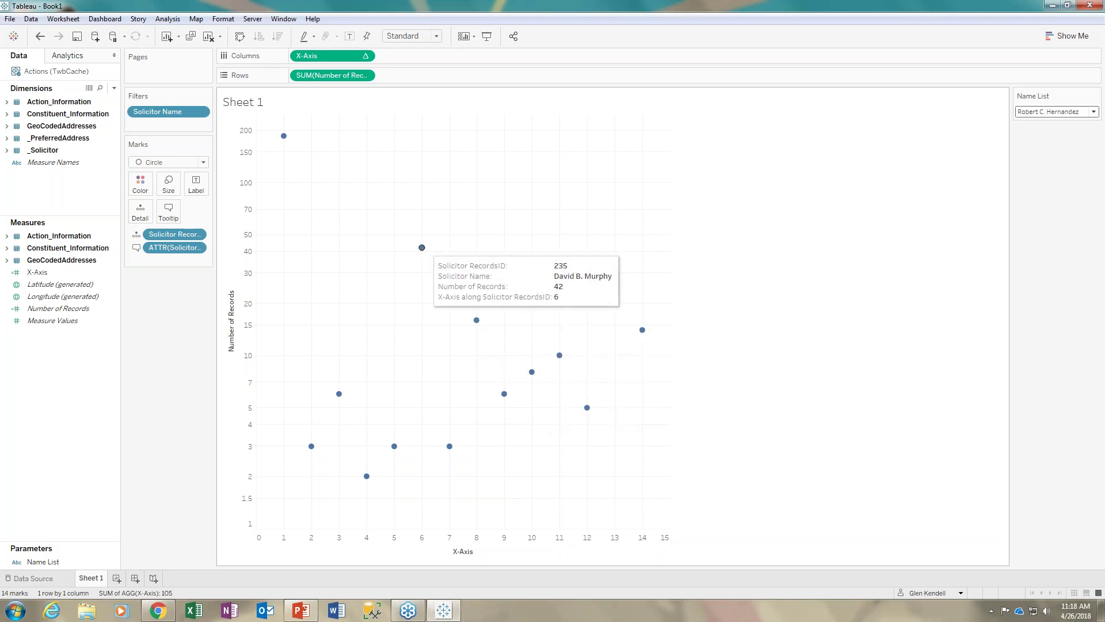
mouse_move(619, 296)
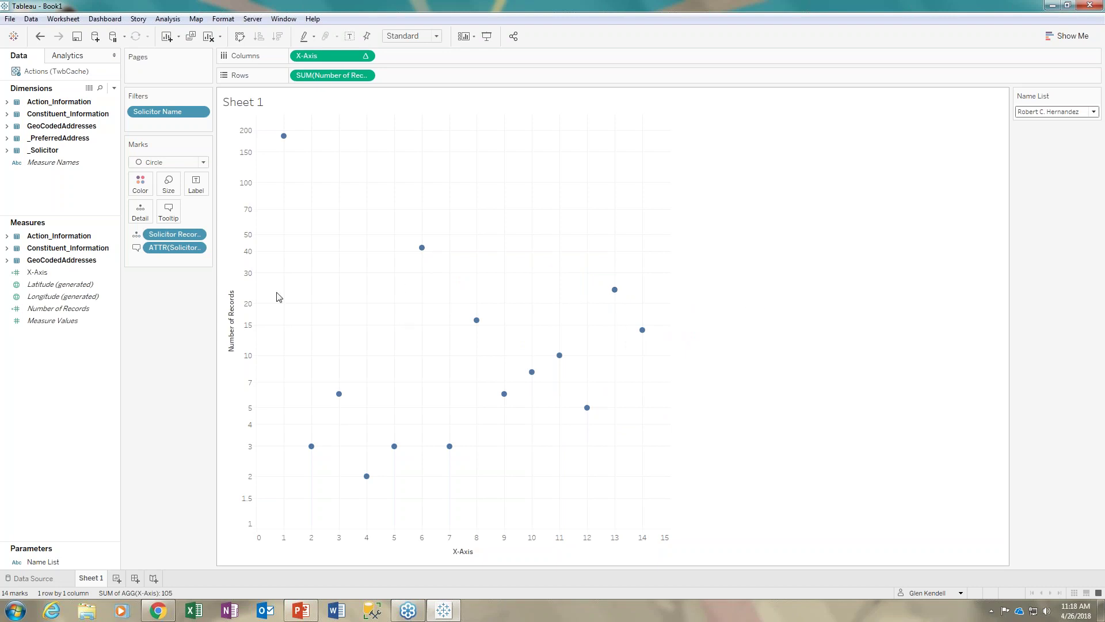
Start a new calculated field named Colour.
click(113, 90)
click(51, 104)
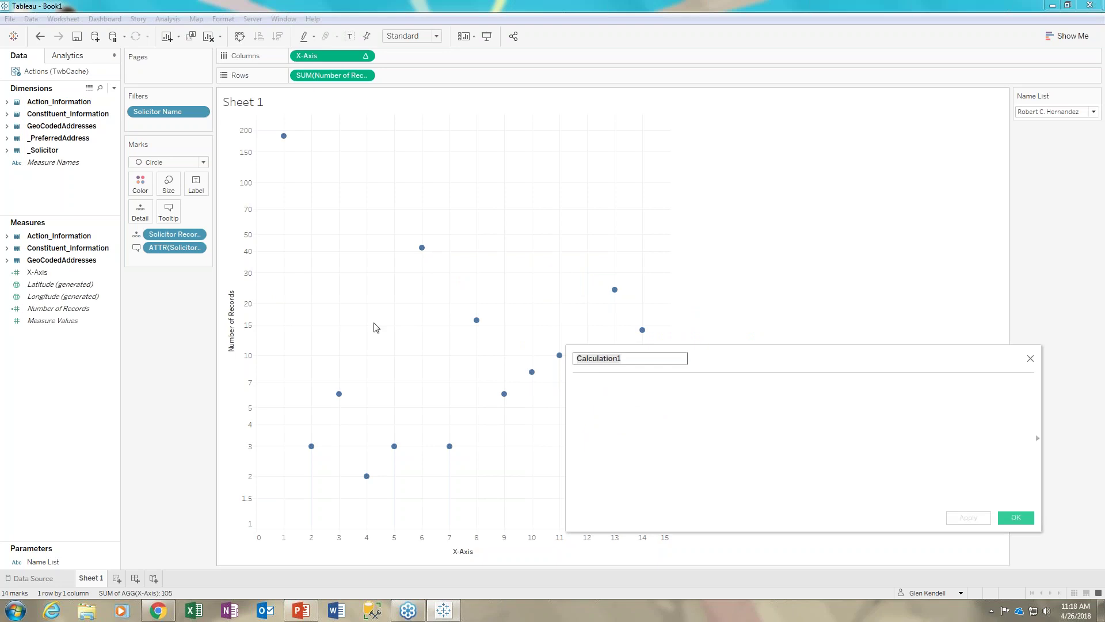
text(Colour)
click(574, 384)
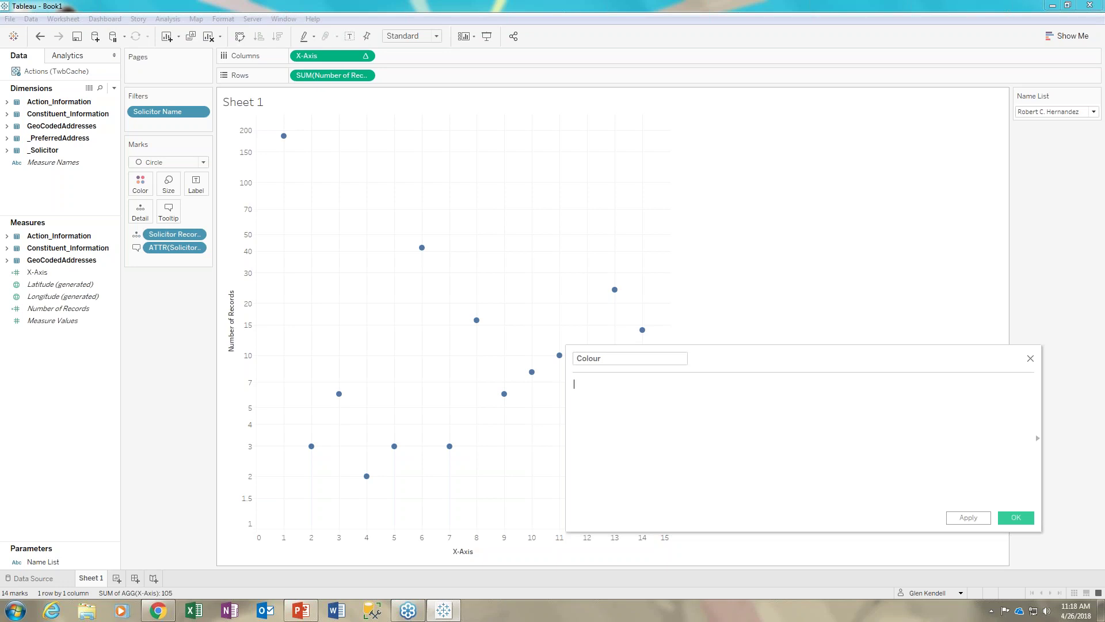
Enter the formula If [Solicitor Name] = [Name List] THEN '' END and create the Colour field.
text(If )
text([s)
text(c)
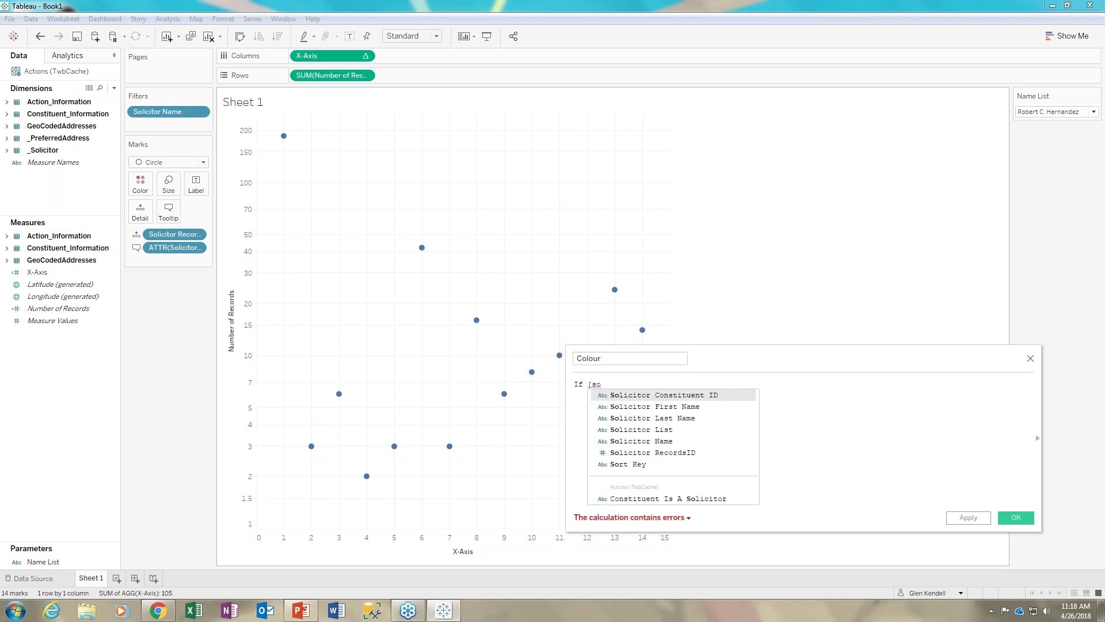
click(671, 441)
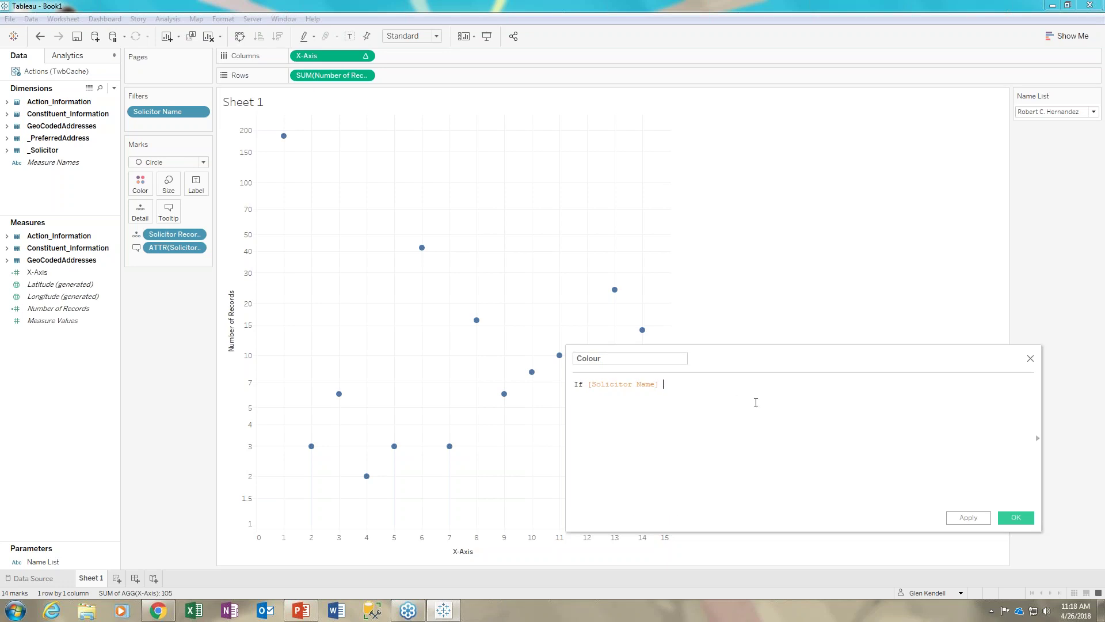
text(= [nam)
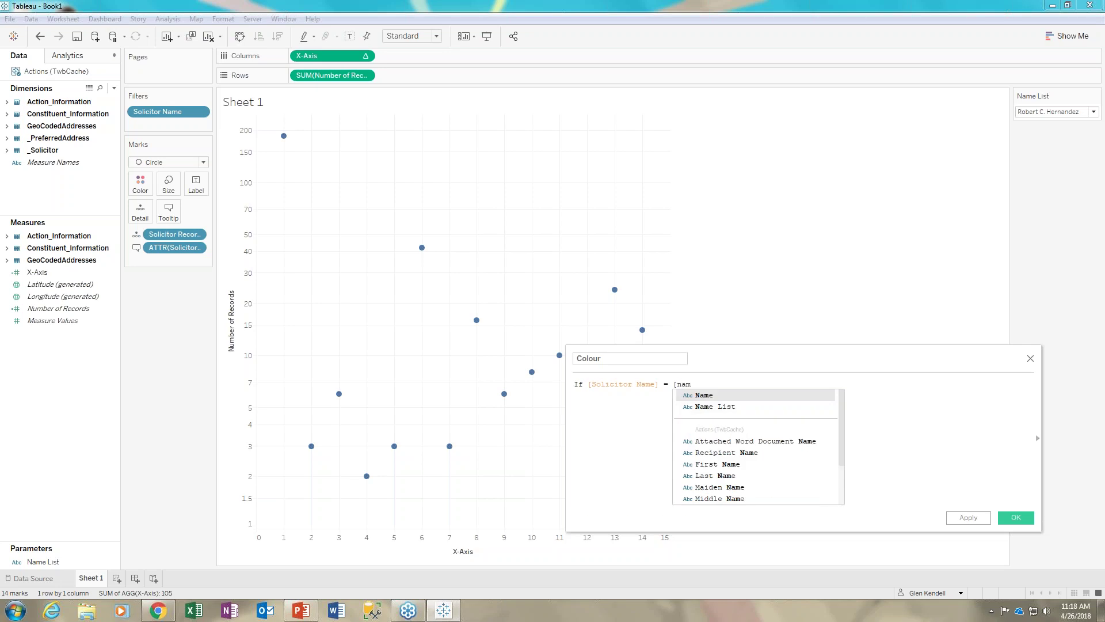
double_click(747, 406)
click(744, 383)
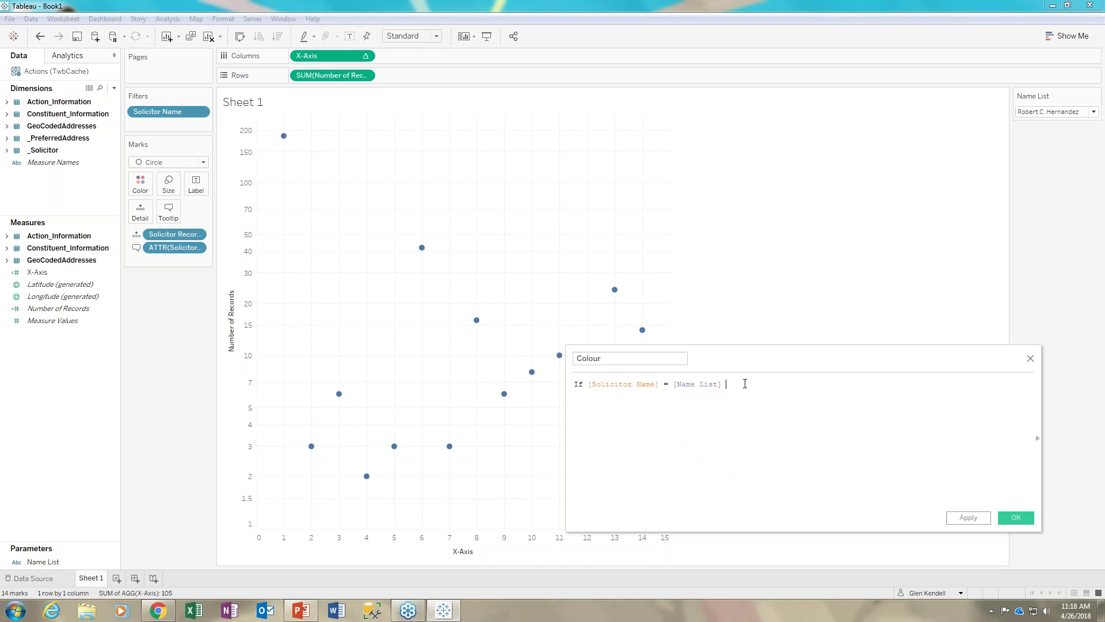
text(THEN '' END)
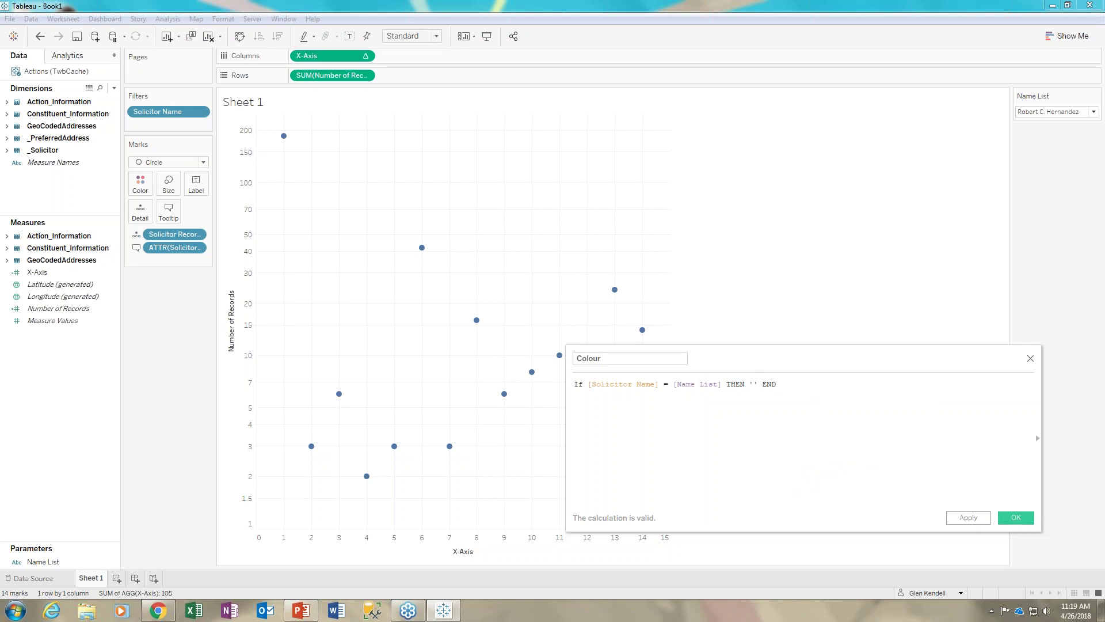
click(1029, 520)
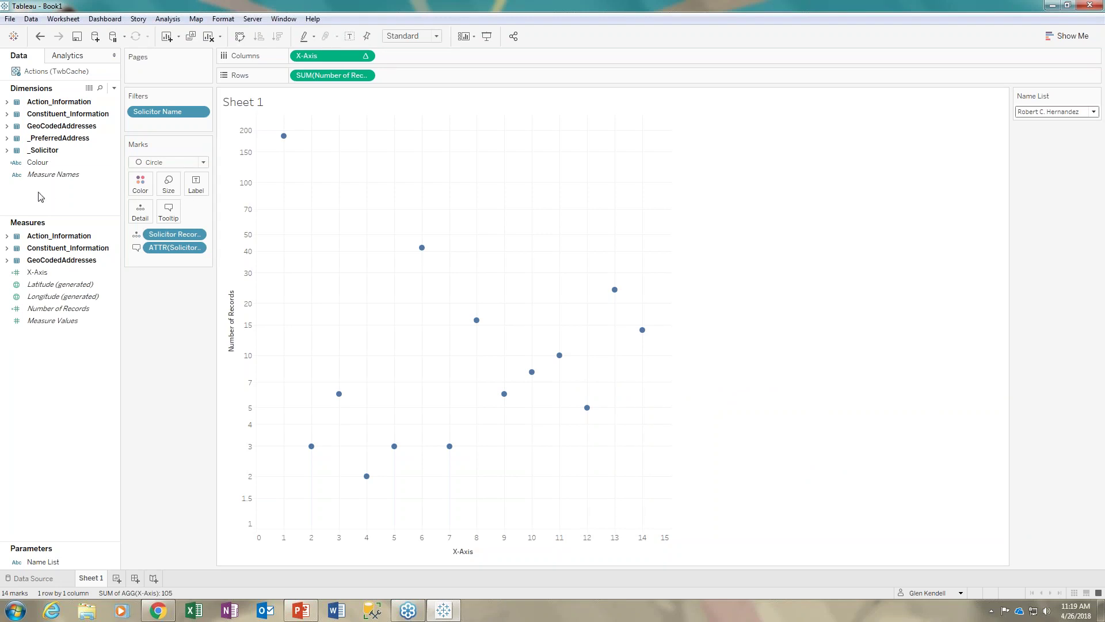
Colour the chart's circles by the new Colour field.
click(39, 175)
click(34, 165)
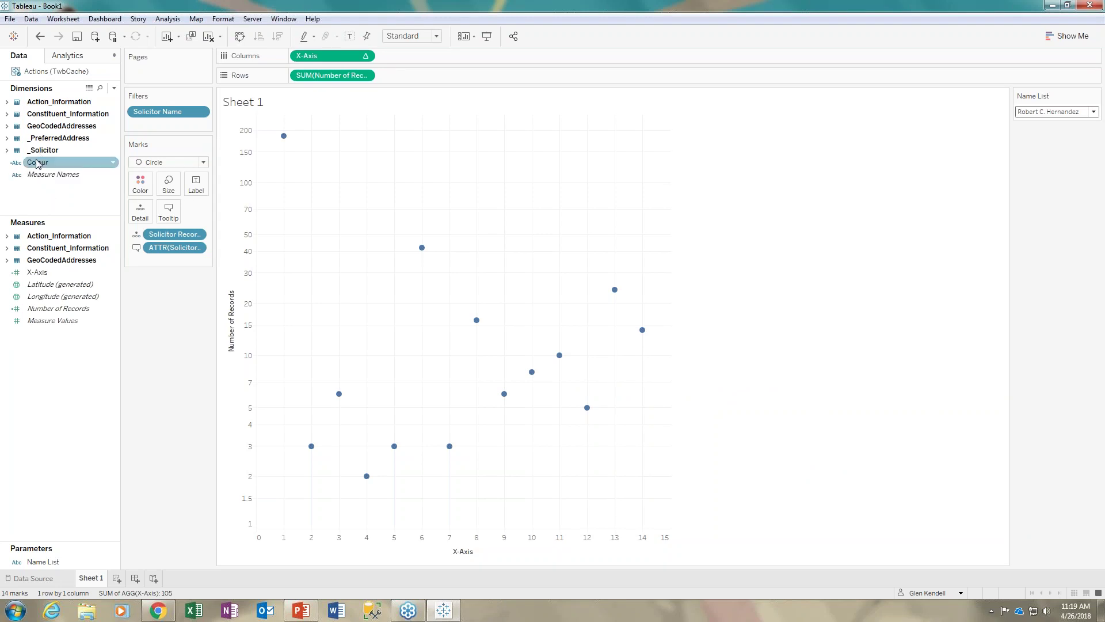
drag(35, 166, 140, 184)
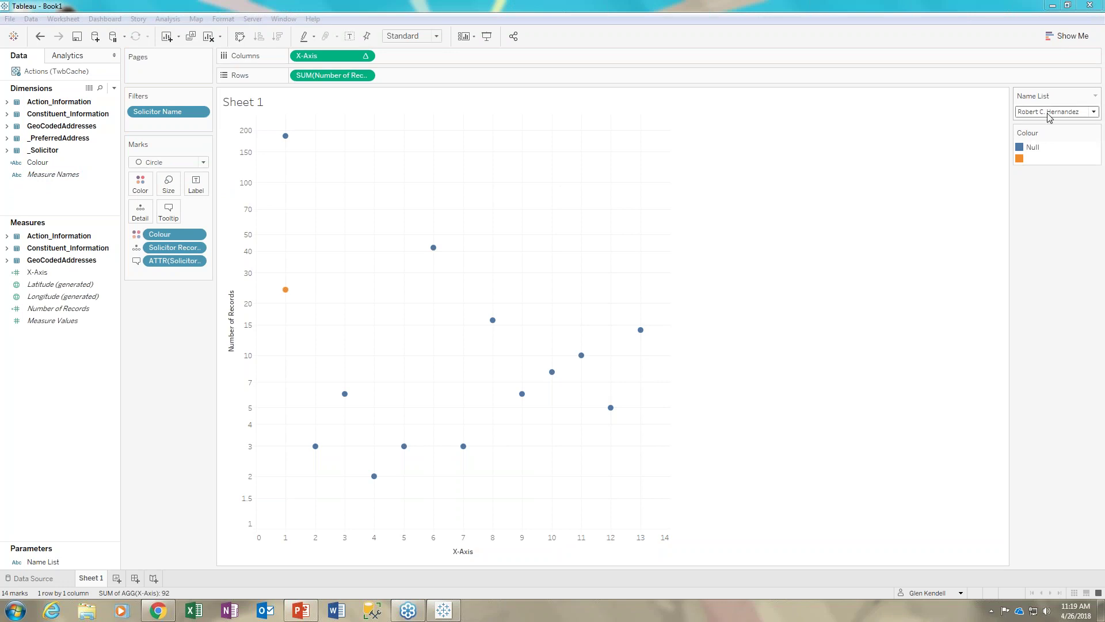
Switch the Name List parameter to the first, fourth and finally fifth solicitor, inspecting the highlighted circle for each.
mouse_move(286, 292)
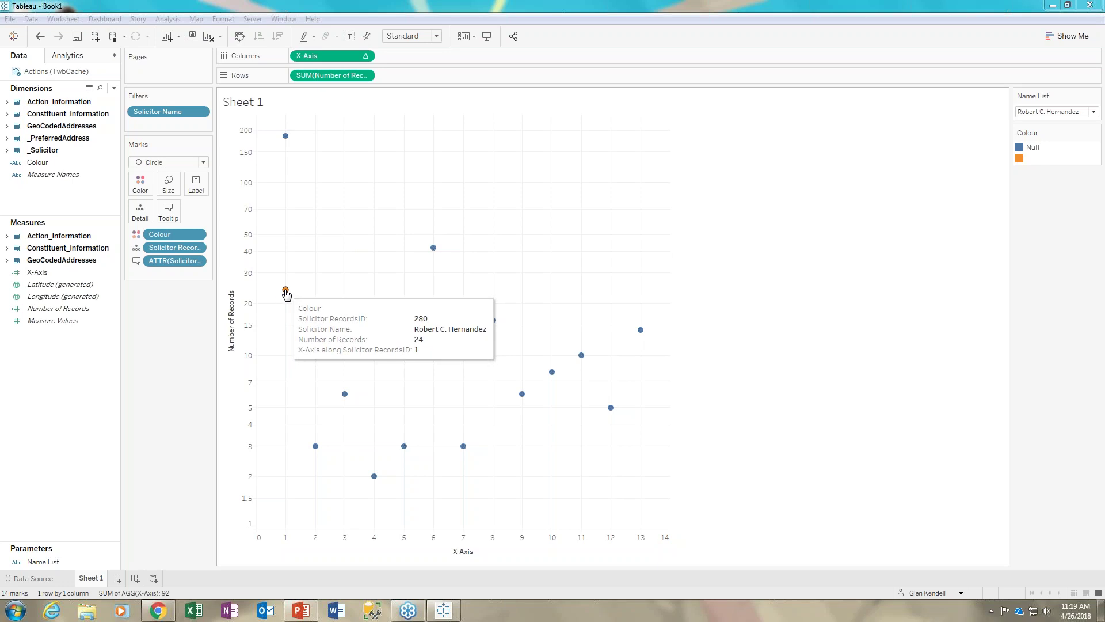
click(1047, 111)
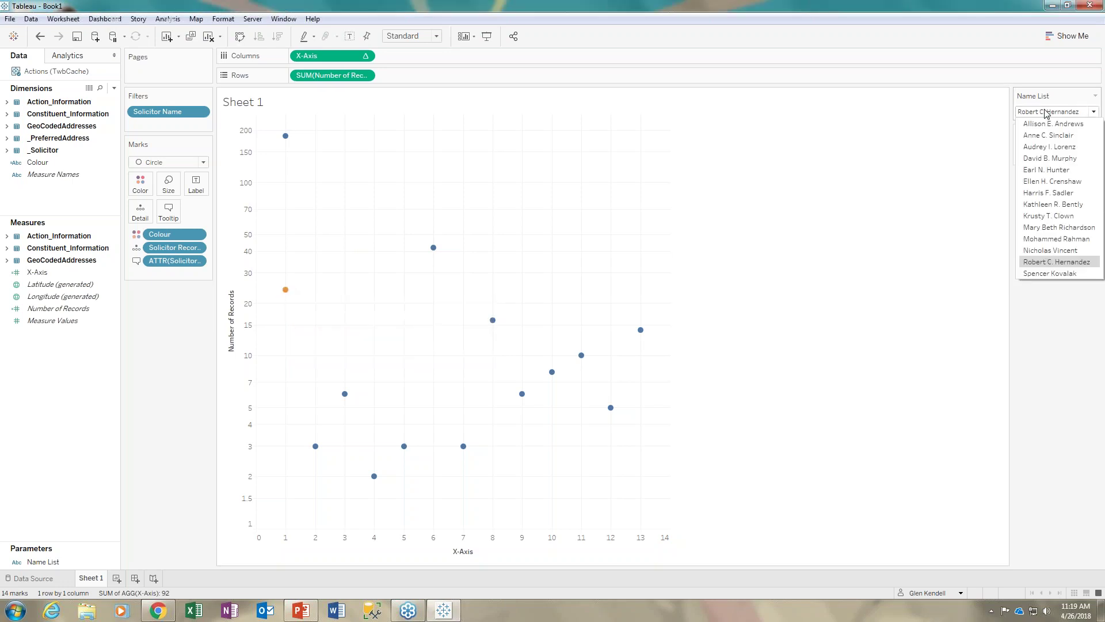
click(1043, 124)
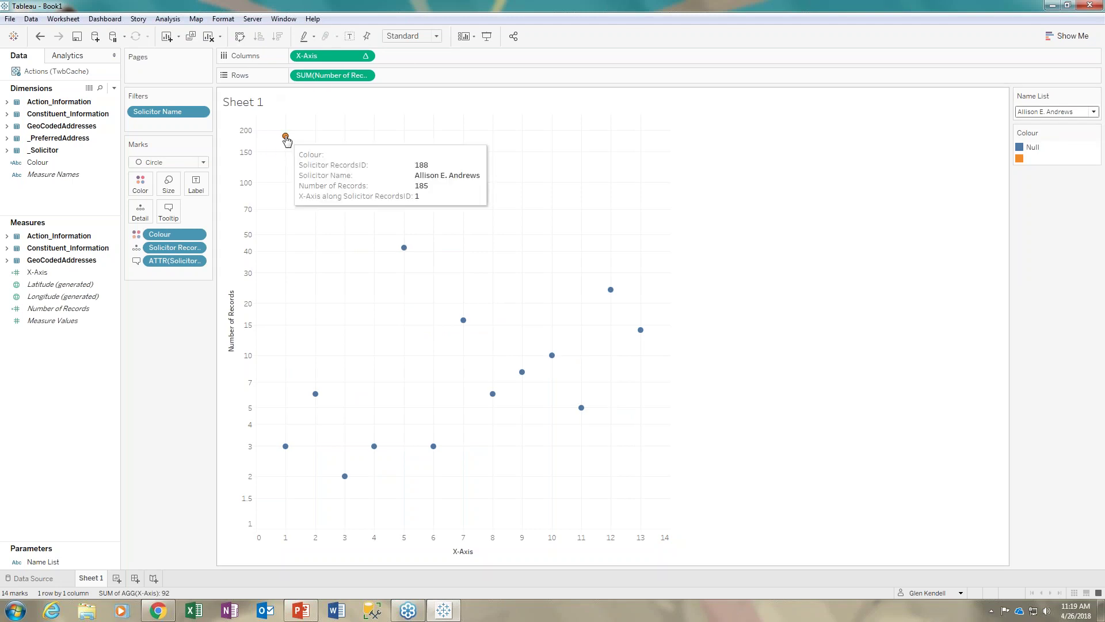
click(1066, 112)
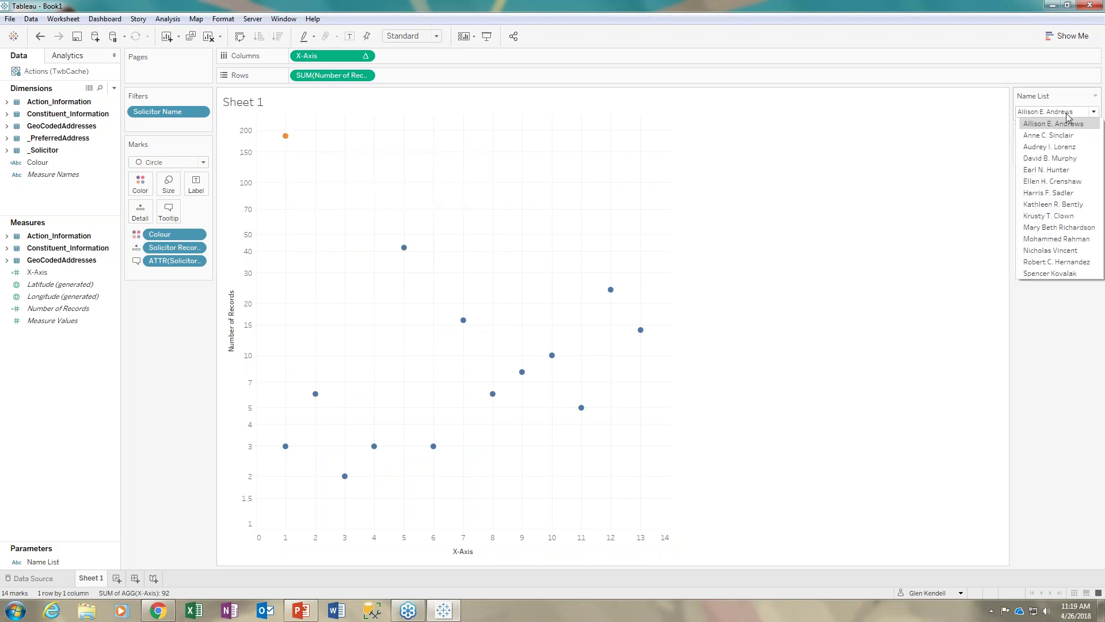
click(1066, 159)
mouse_move(286, 250)
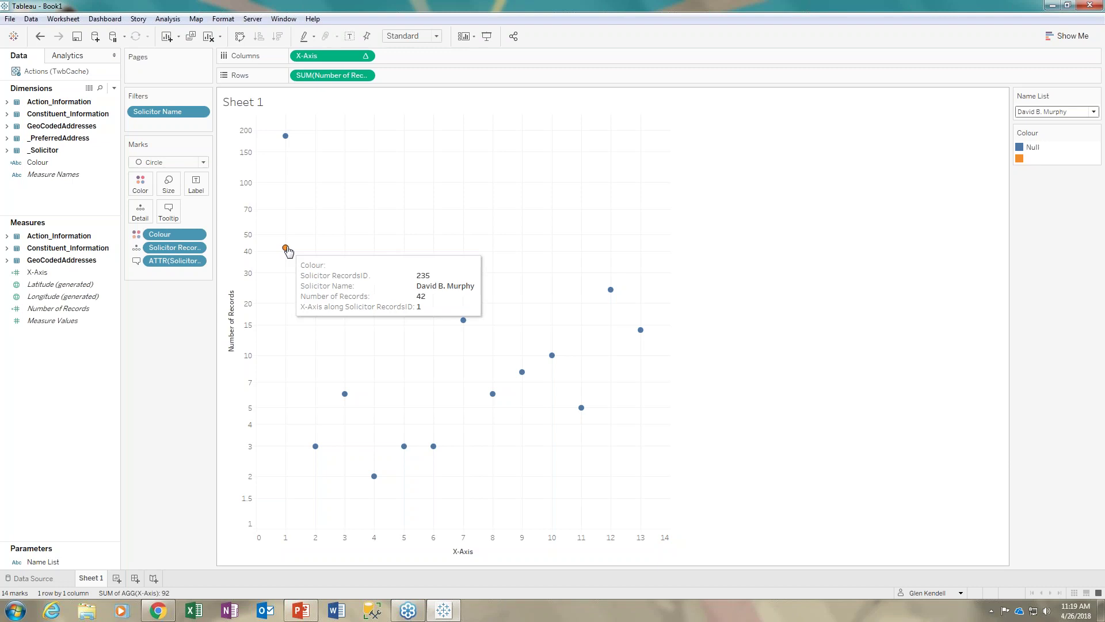
click(1083, 112)
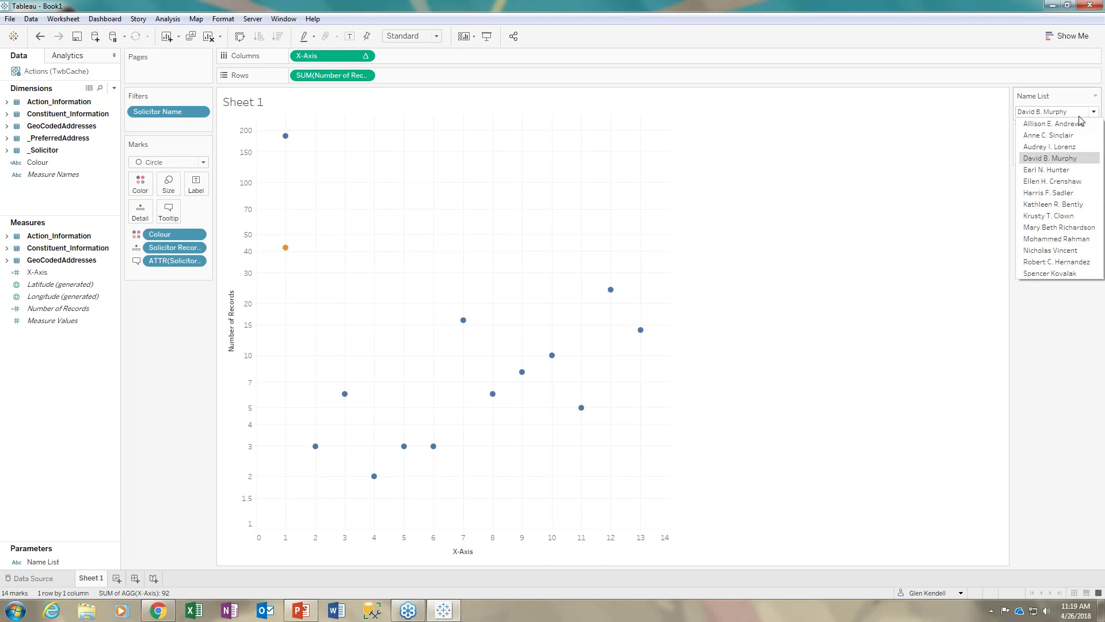
click(1059, 171)
mouse_move(282, 340)
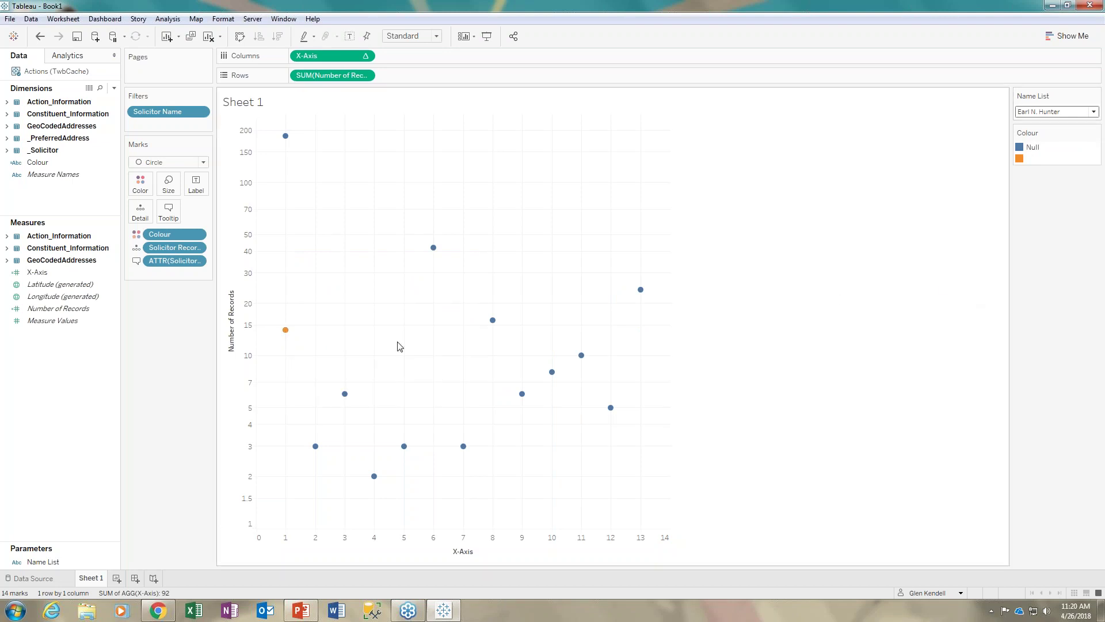
mouse_move(434, 248)
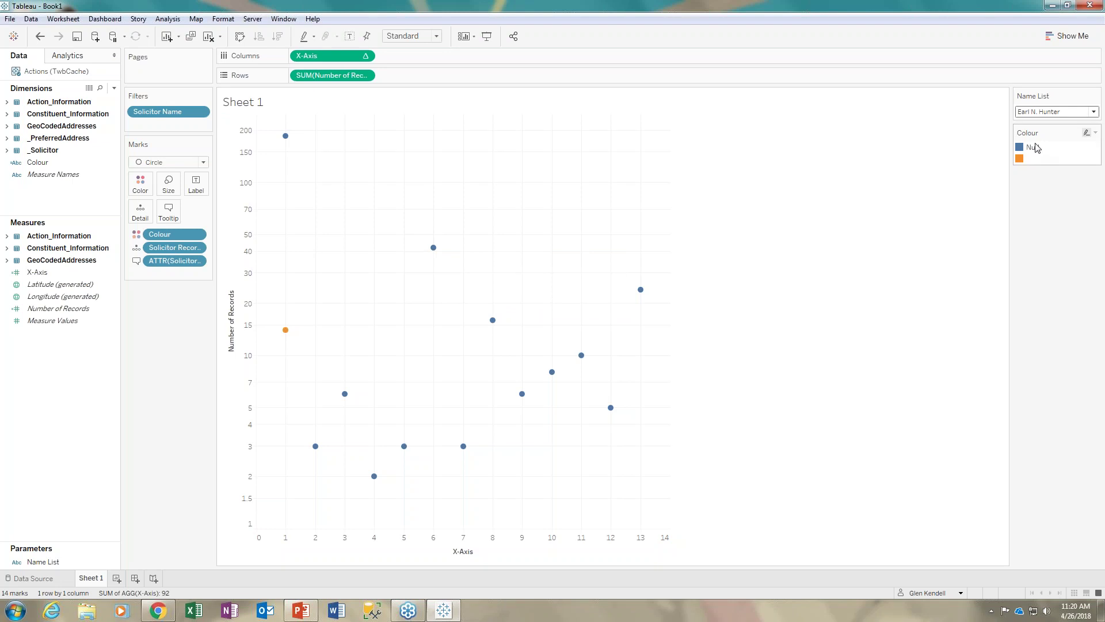
Assign brown from the Automatic palette to the Null item of the Colour field and accept the colours.
click(140, 183)
click(196, 221)
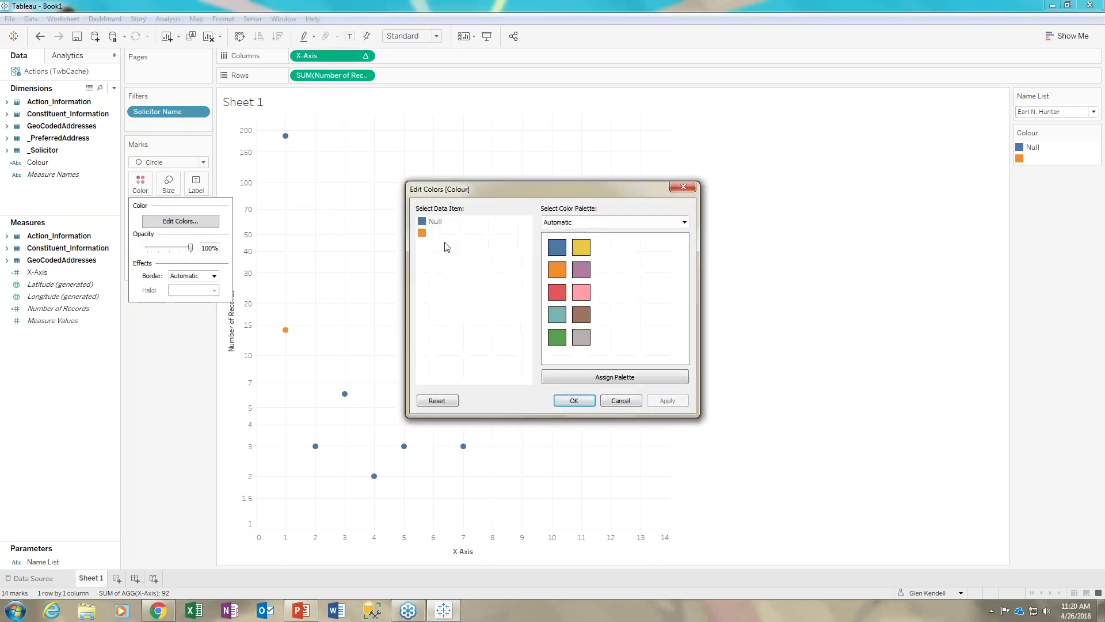
drag(426, 195, 497, 322)
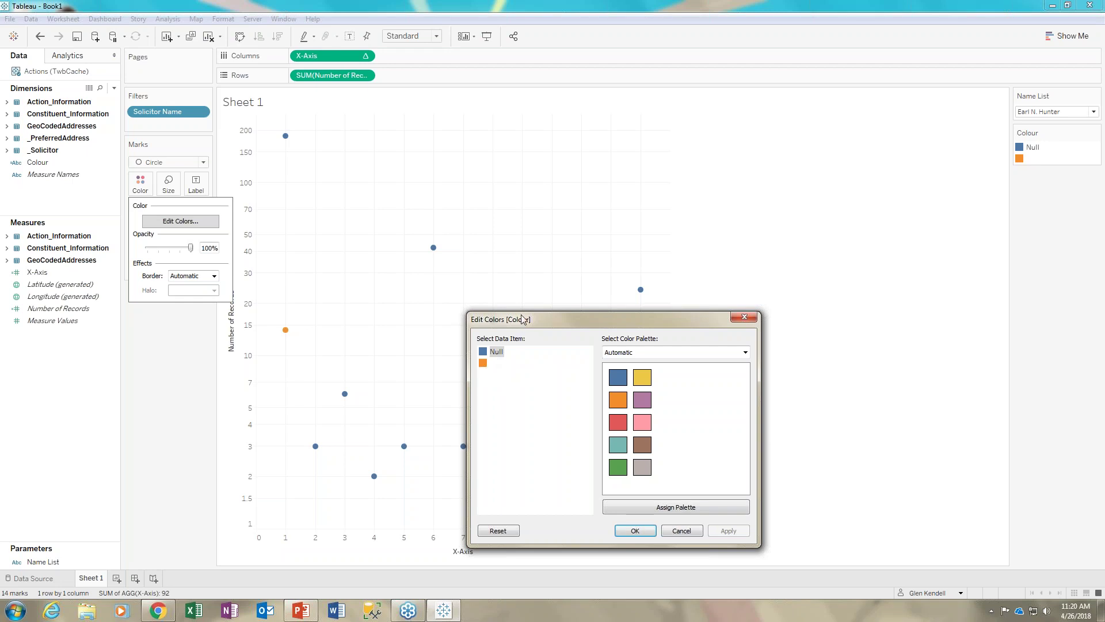
drag(522, 319, 493, 235)
click(611, 384)
click(612, 361)
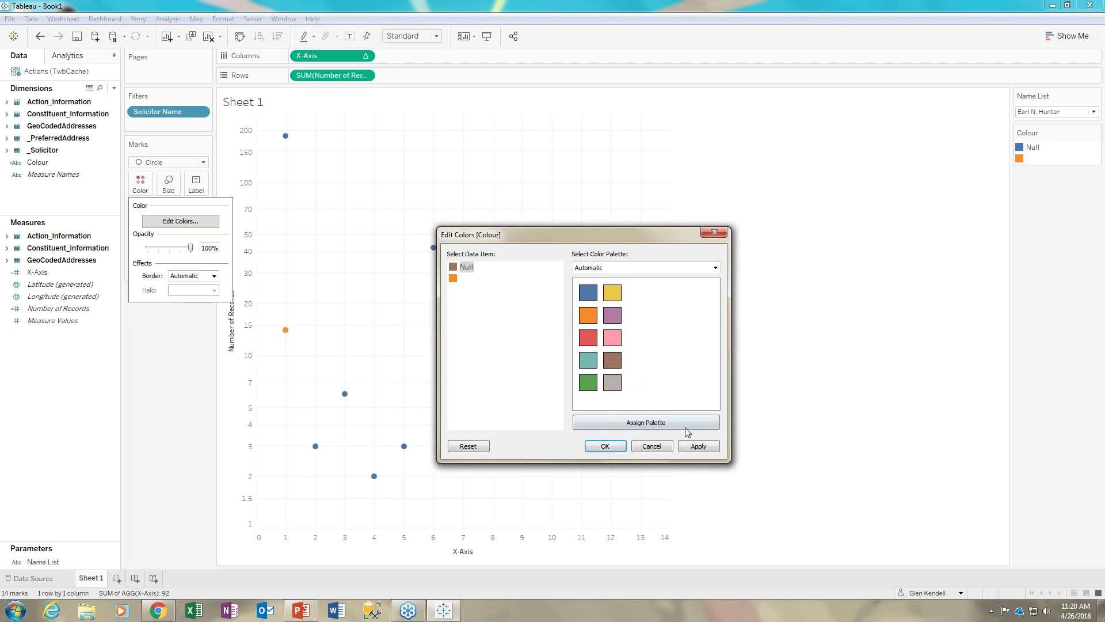
click(697, 447)
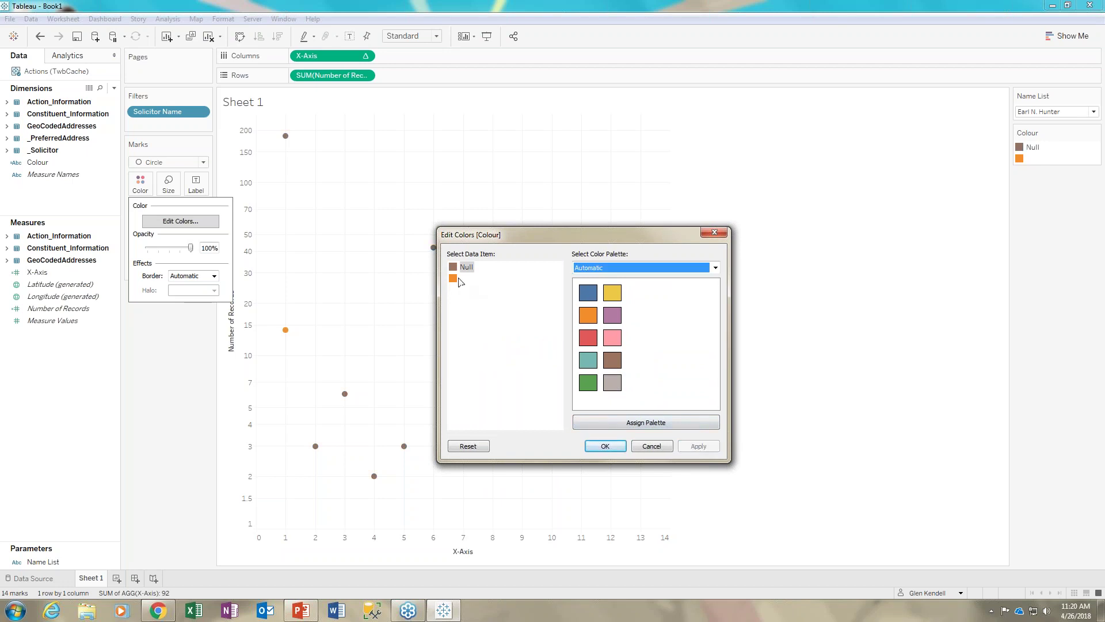
click(454, 279)
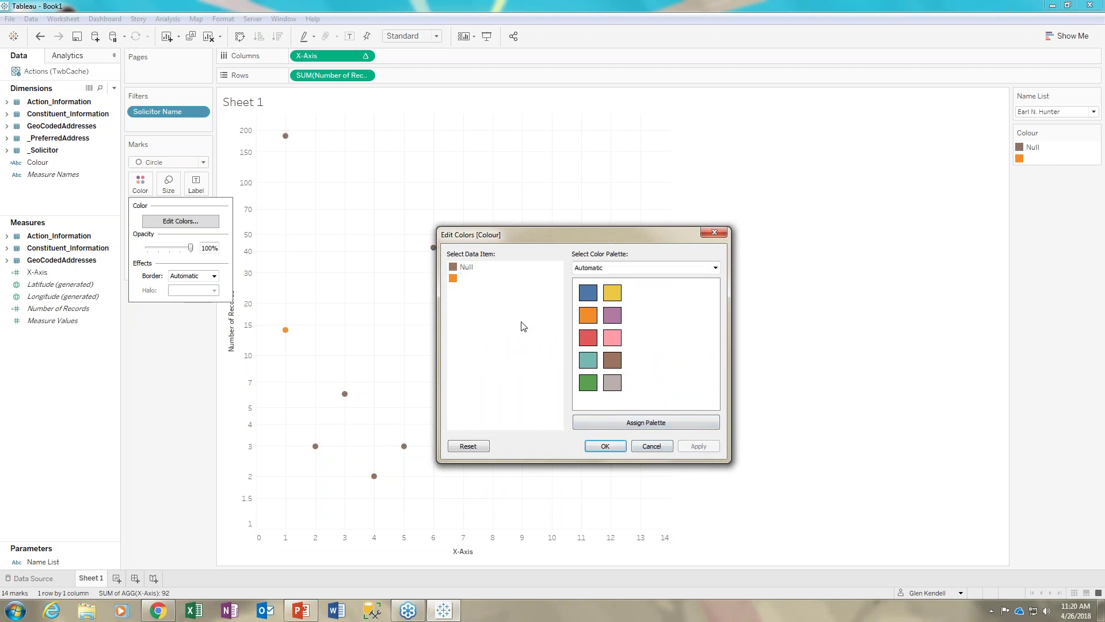
click(605, 446)
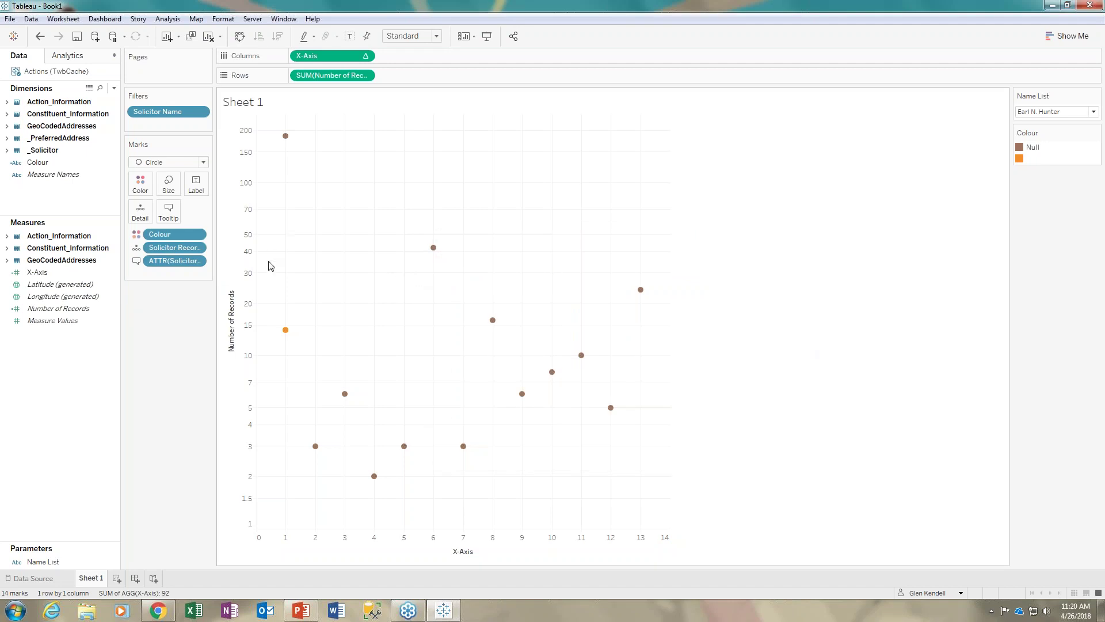
click(140, 185)
click(176, 222)
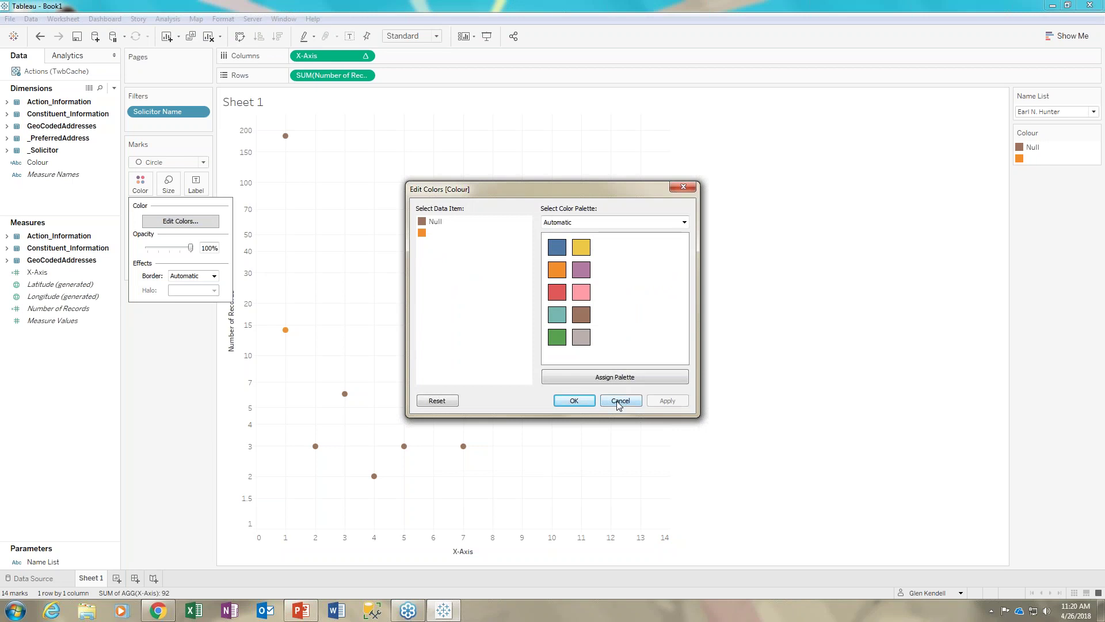
click(618, 398)
Give the circles a black border.
click(144, 186)
click(184, 278)
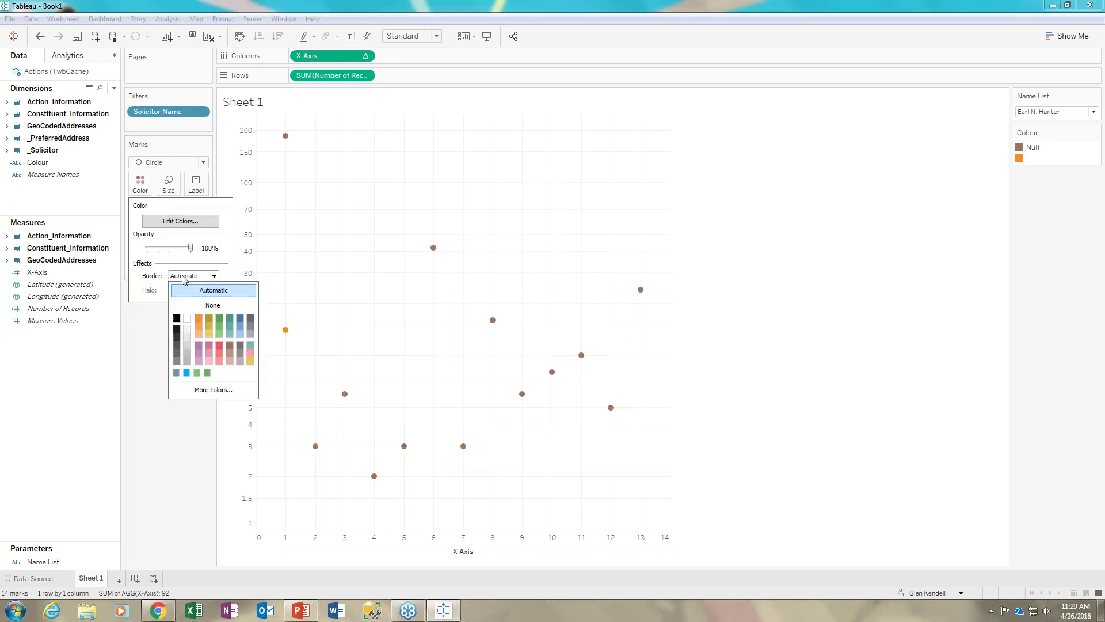
click(176, 318)
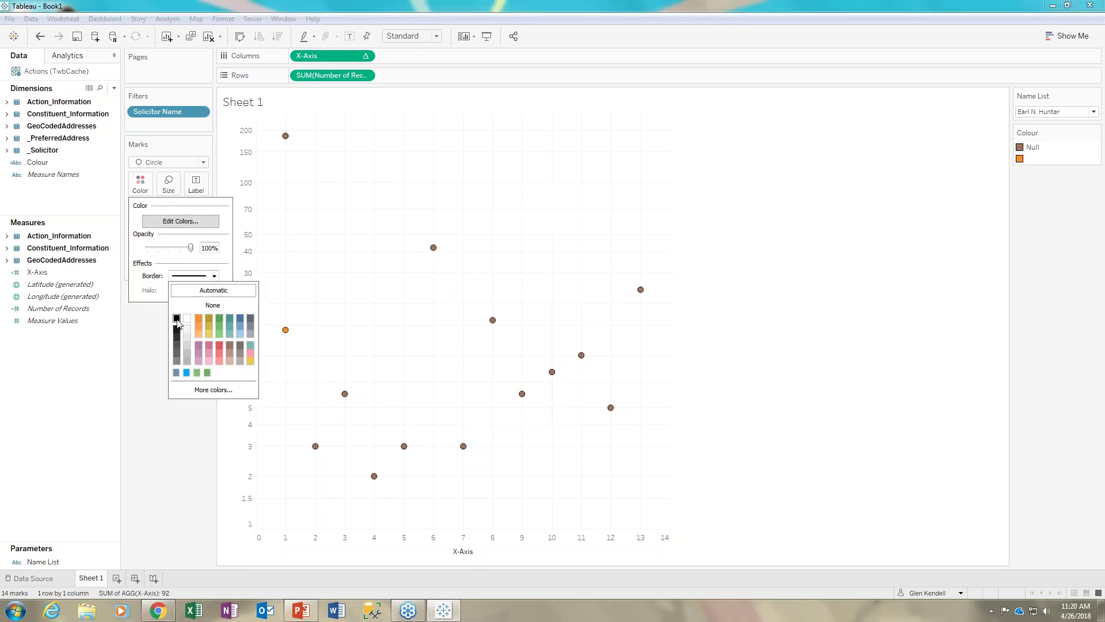
click(177, 439)
Try sizing the circles by the Colour field, first as a copy and again by moving it off Color, undoing each attempt.
mouse_move(285, 337)
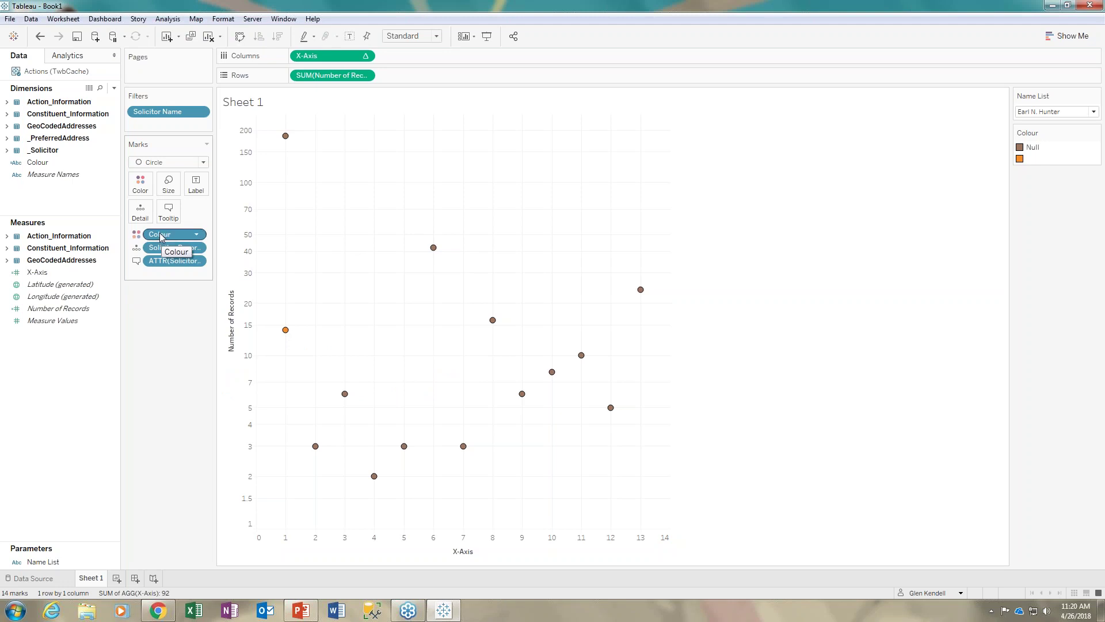
drag(161, 236, 168, 184)
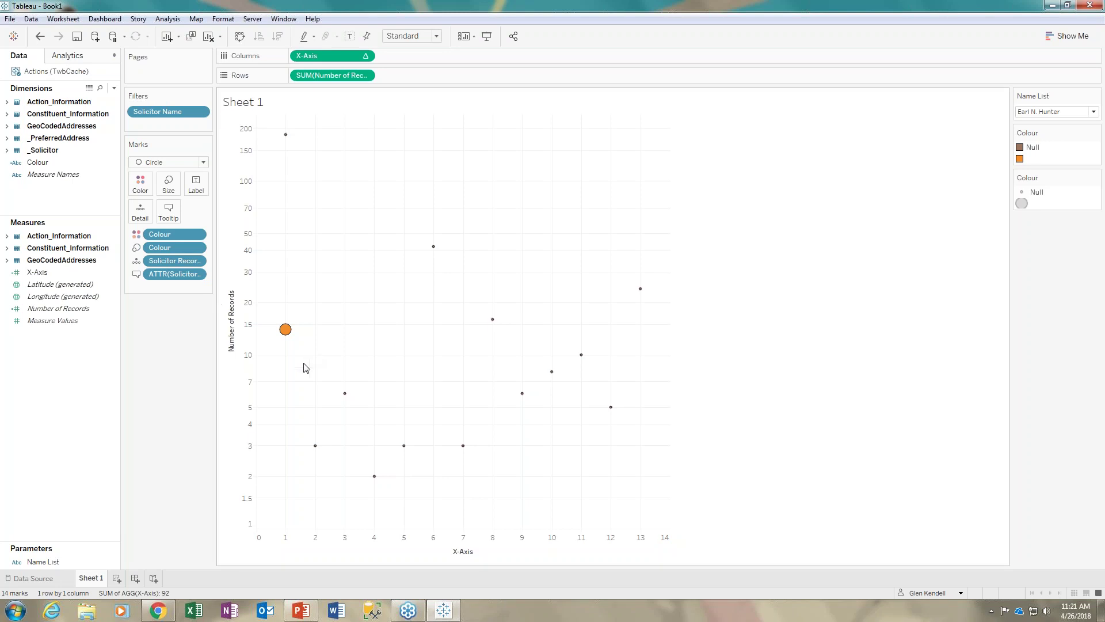
click(40, 36)
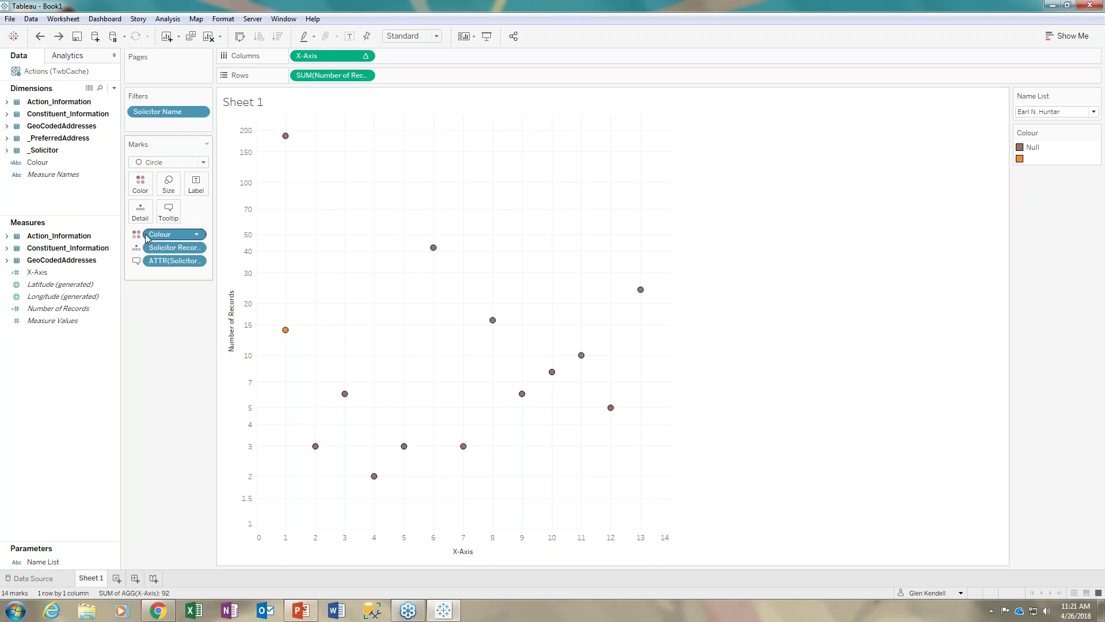
drag(155, 236, 168, 183)
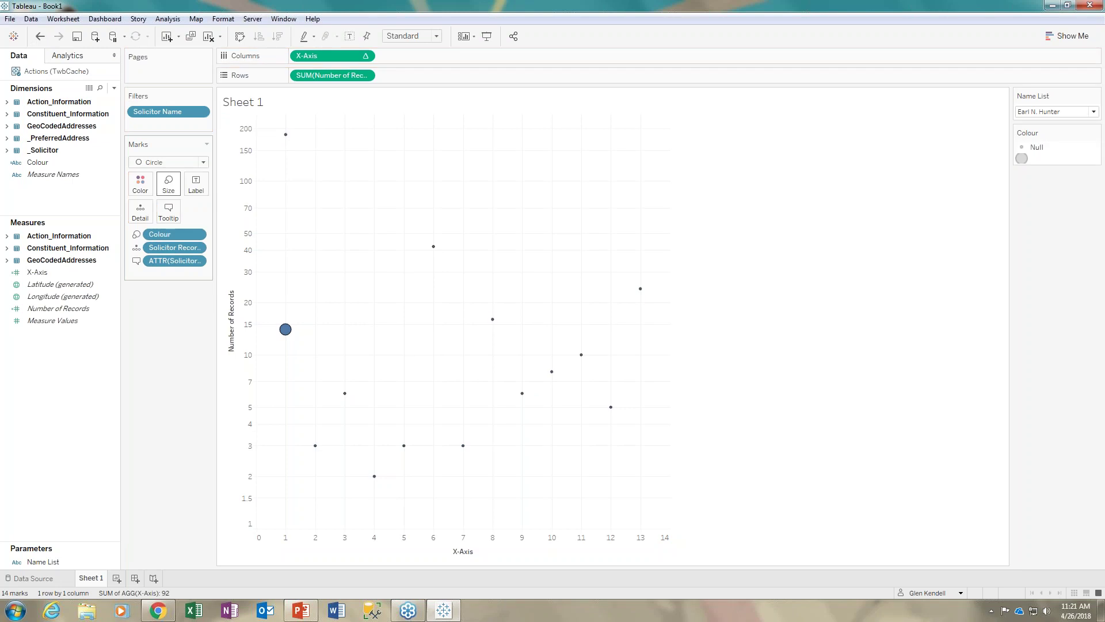
click(41, 37)
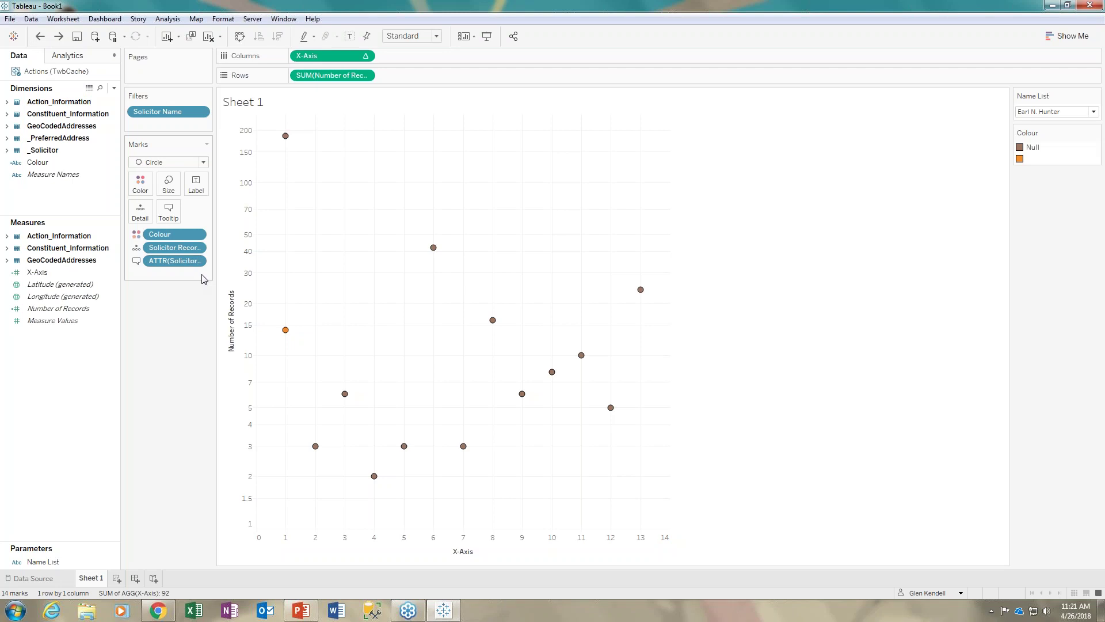
Size the circles by a copy of the Colour field, enlarge both ends of the mark size range, and trim the largest size slightly.
drag(166, 235, 171, 186)
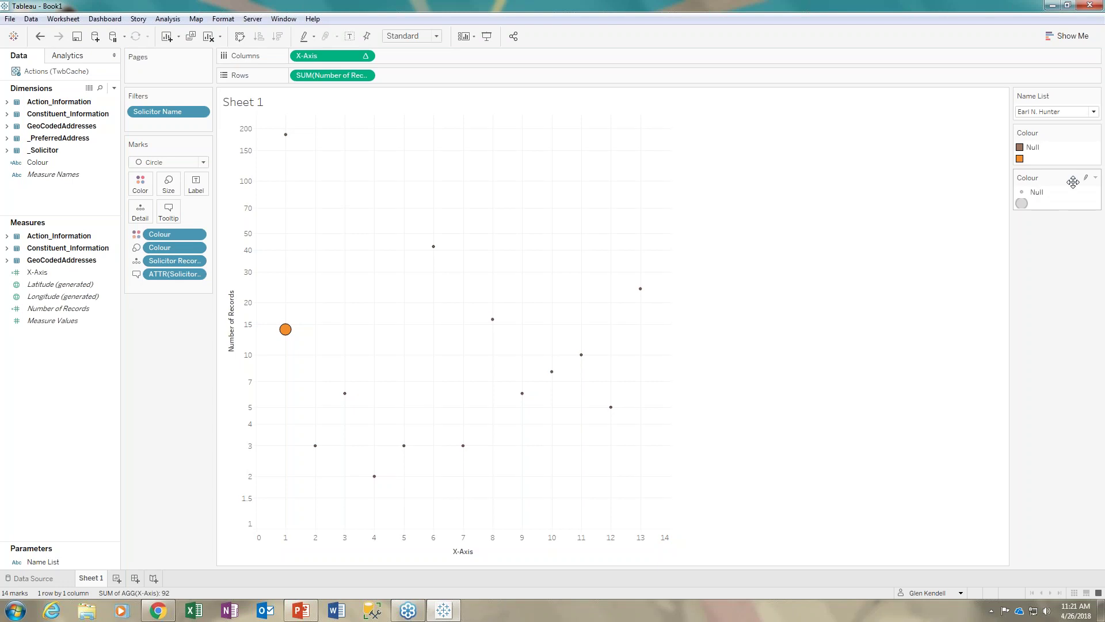
click(1096, 178)
click(1045, 190)
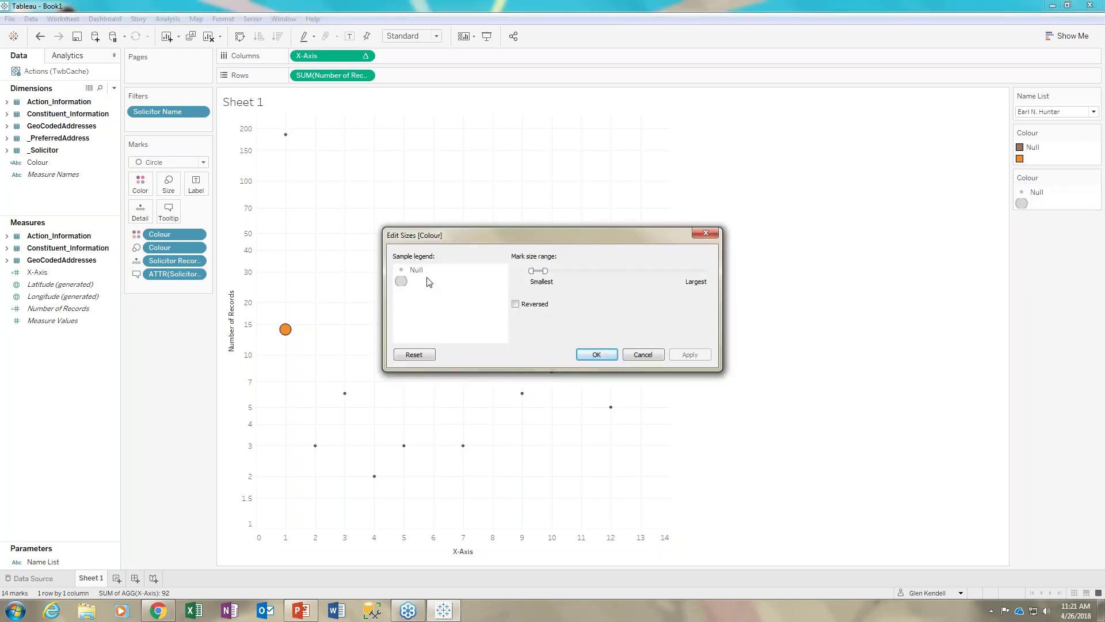
mouse_move(545, 271)
mouse_down()
mouse_move(588, 271)
mouse_move(538, 271)
mouse_move(583, 271)
mouse_move(549, 274)
mouse_up()
click(689, 355)
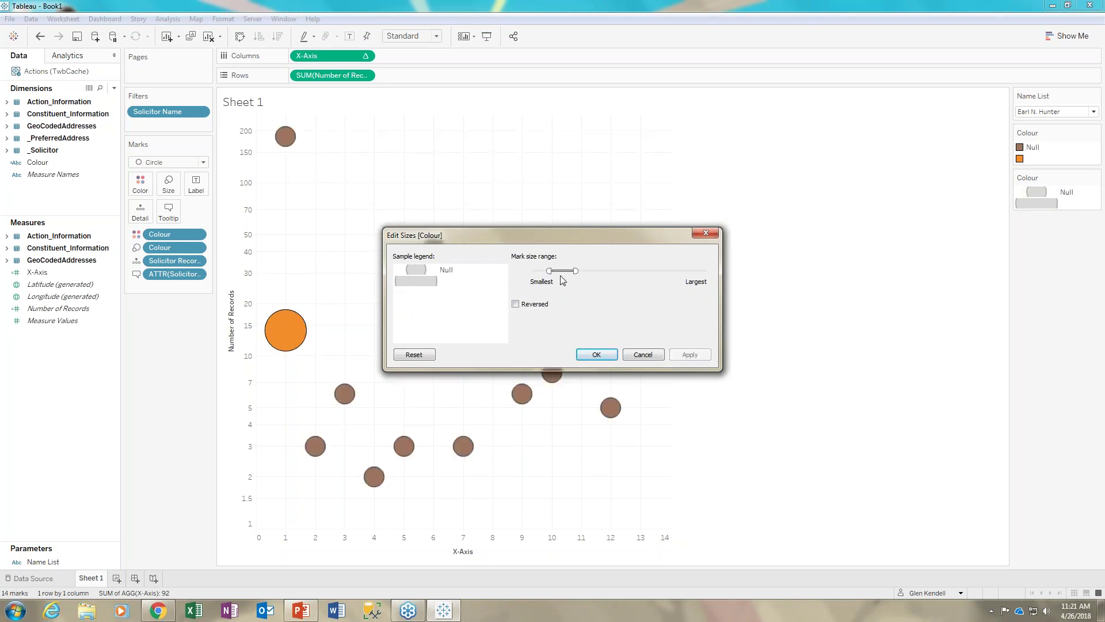
drag(577, 270, 569, 271)
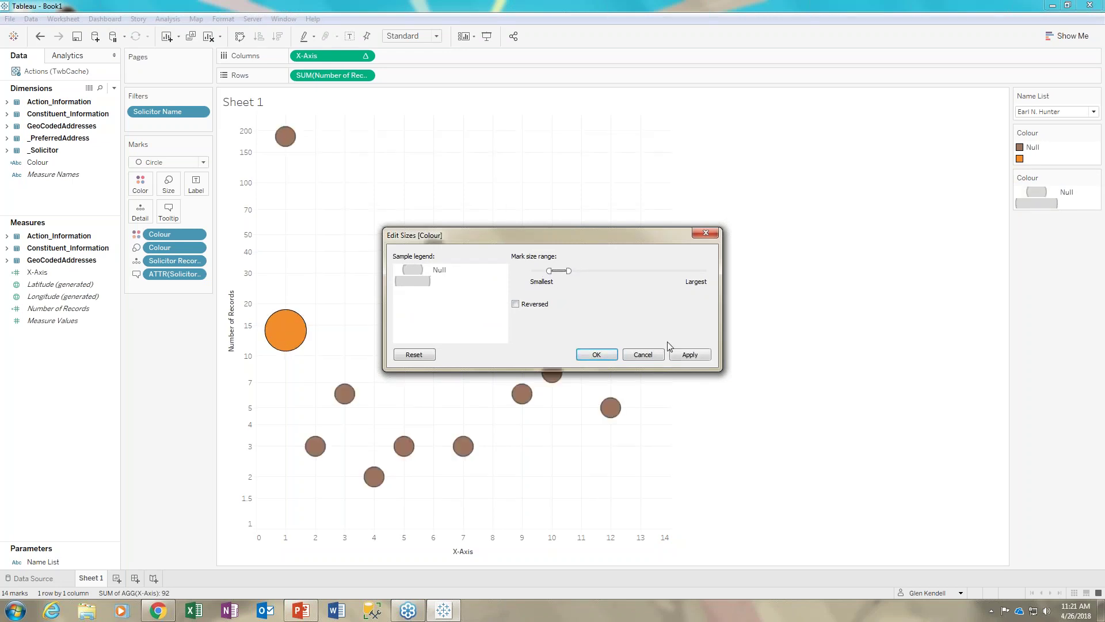
click(681, 356)
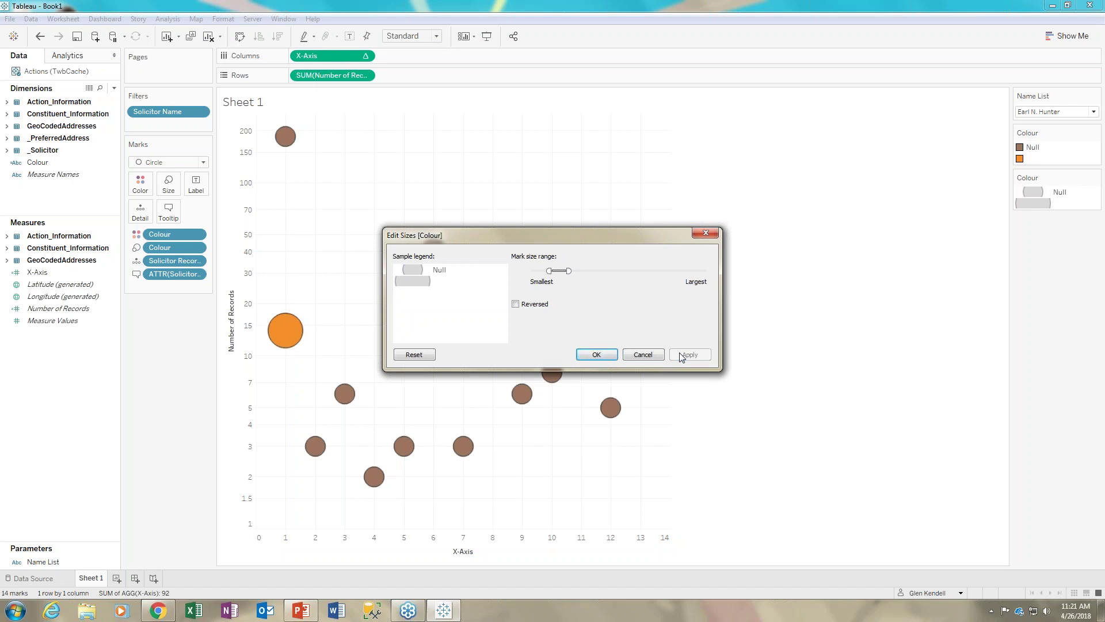
click(597, 355)
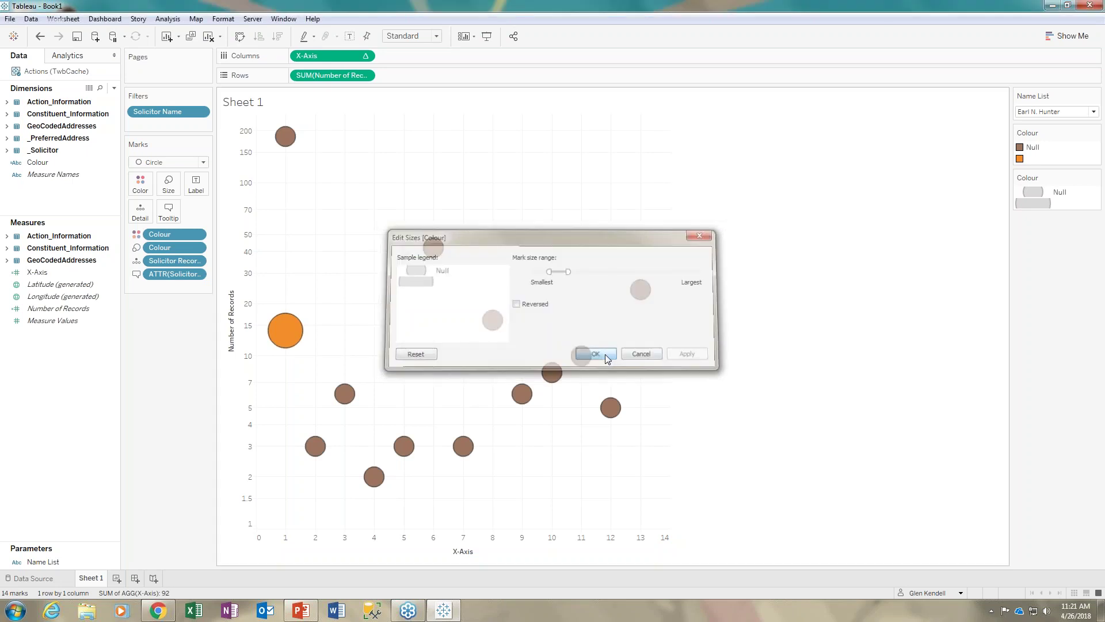
Switch the Name List parameter to the fourth, fifth, sixth and eighth solicitors, watching where the highlighted circle lands on the X-Axis.
click(1093, 112)
click(1068, 157)
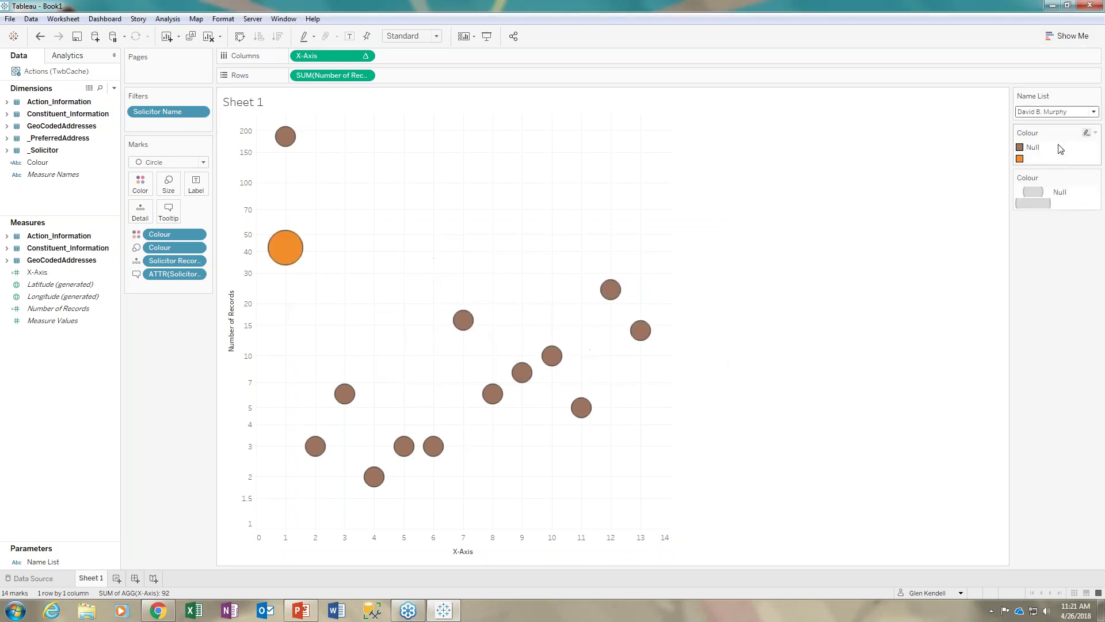
click(1065, 112)
click(1061, 170)
click(1068, 112)
click(1061, 171)
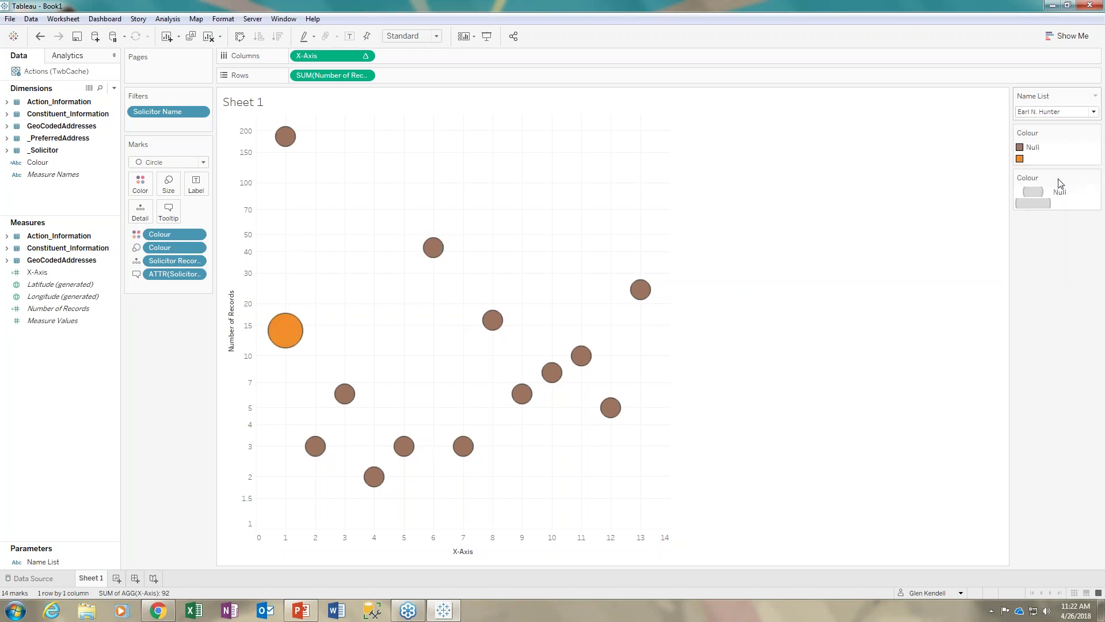
click(1064, 114)
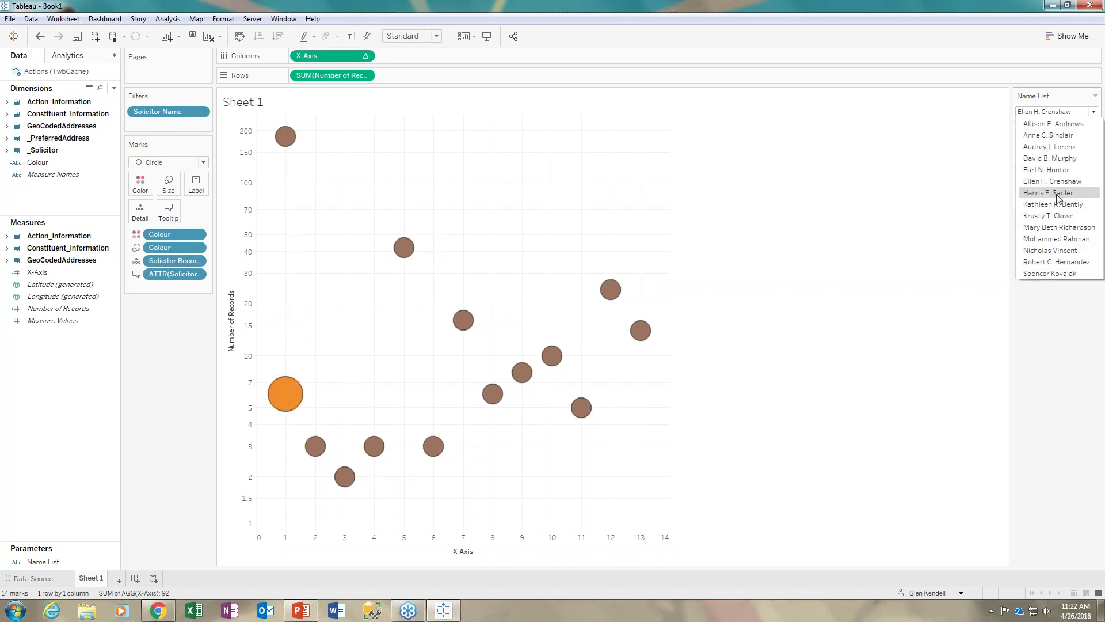
click(1052, 204)
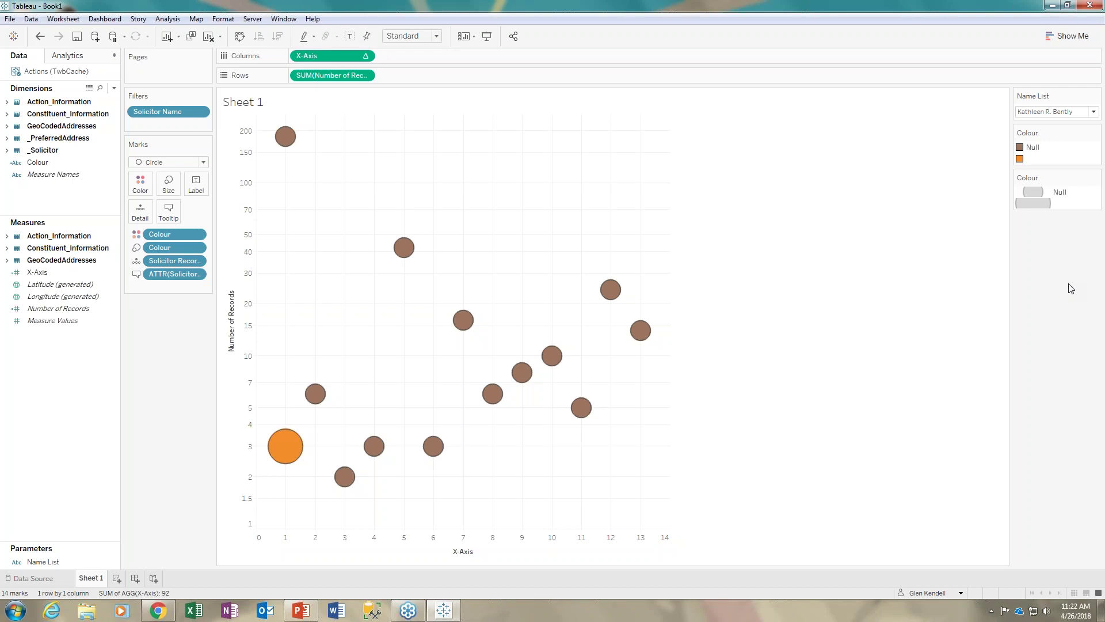
Inspect the tooltips of the highlighted circle and its neighbours, then set the Name List parameter to the third solicitor.
mouse_move(315, 394)
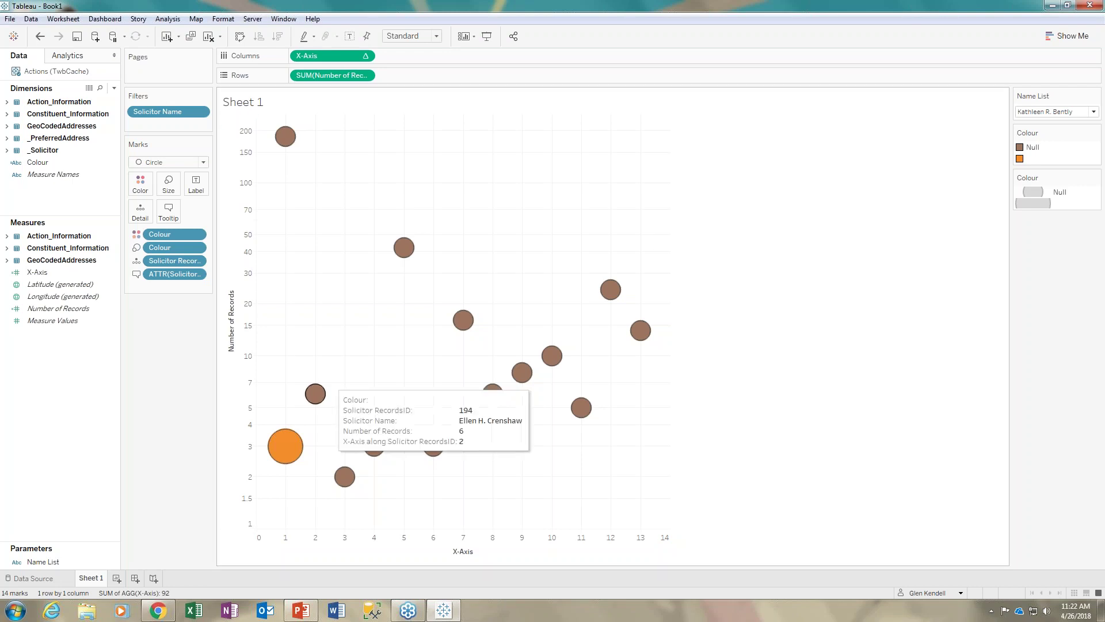
mouse_move(344, 477)
mouse_move(288, 452)
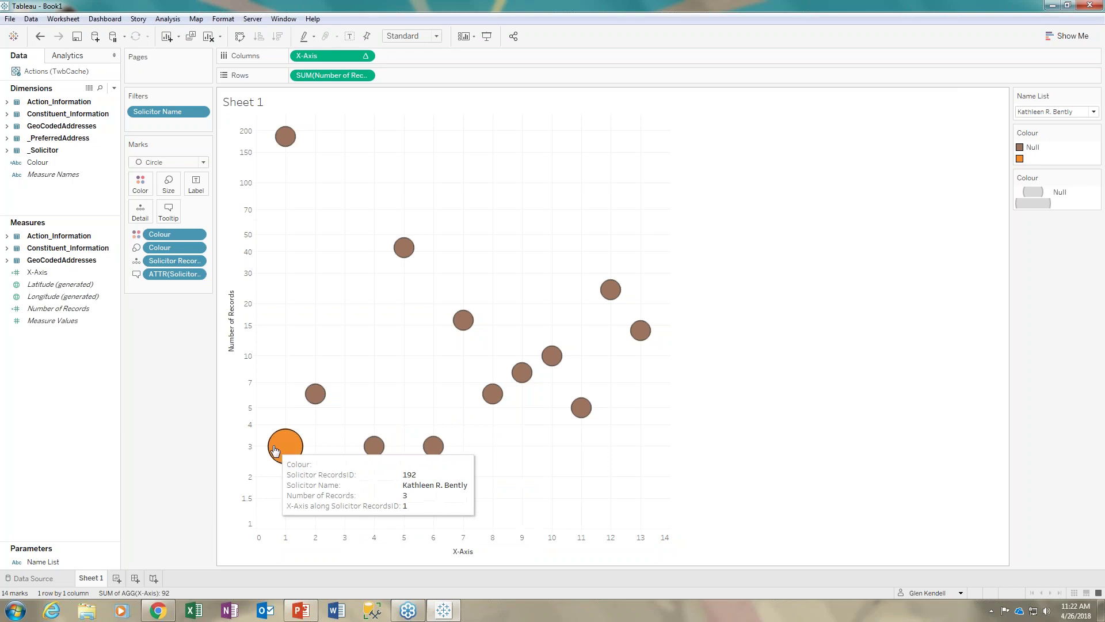
mouse_move(372, 446)
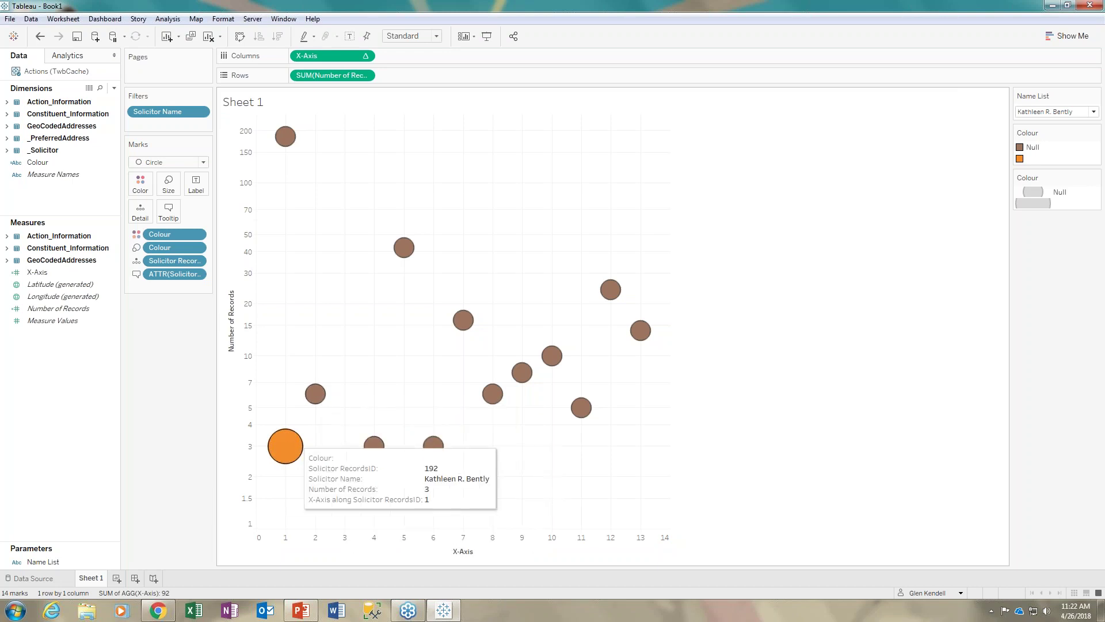
click(1047, 111)
click(1043, 147)
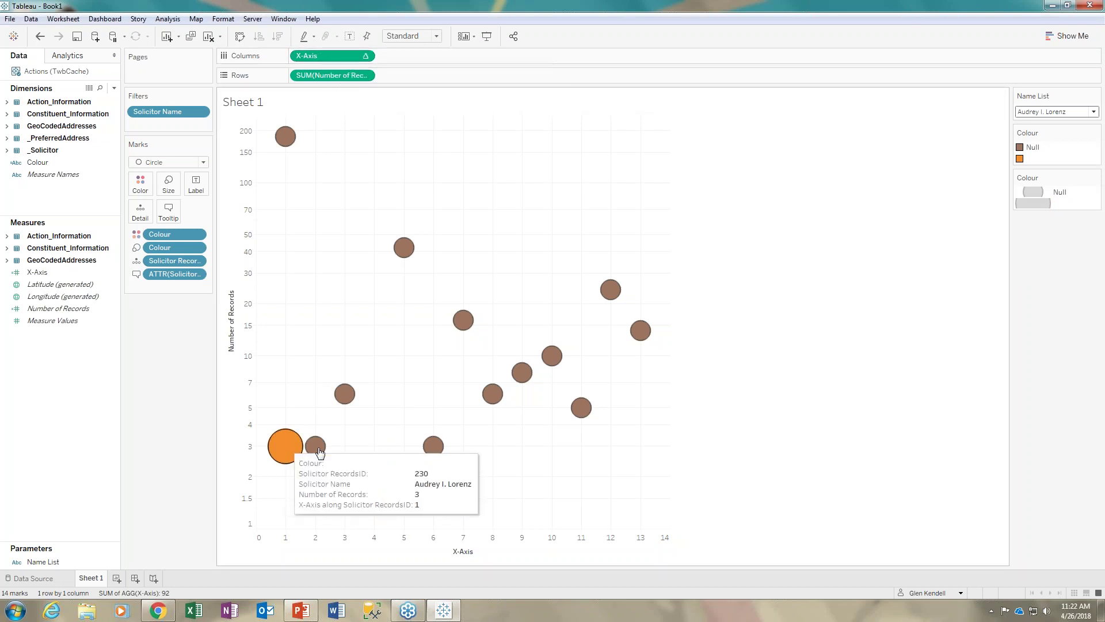
Edit the X-Axis table calculation to compute along Colour as well as Solicitor RecordsID, and close the settings.
click(365, 55)
click(346, 228)
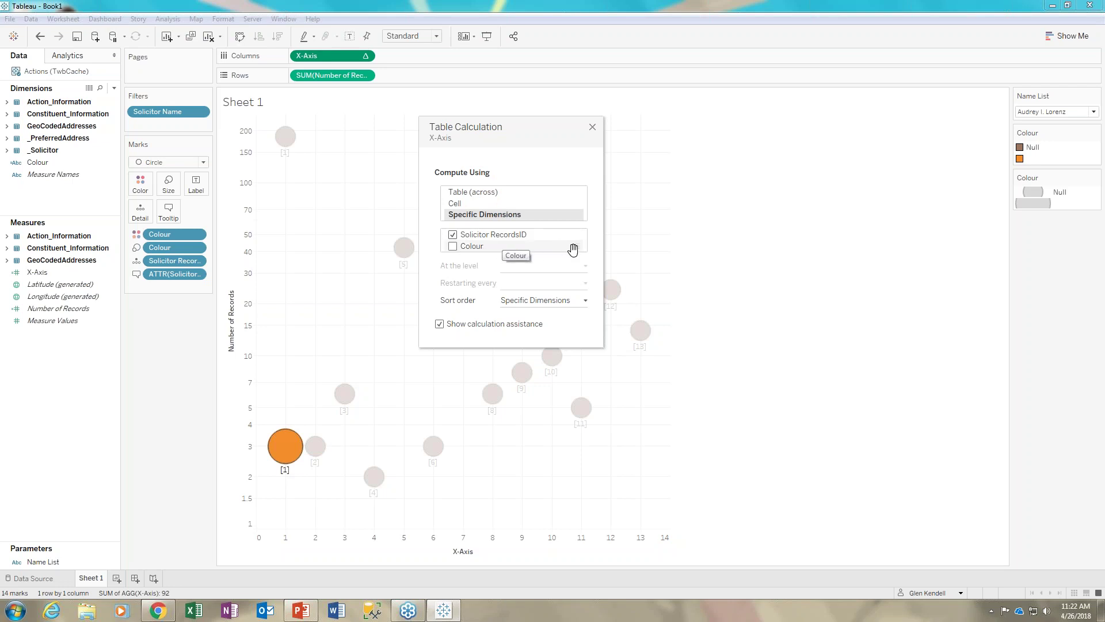
drag(573, 249, 461, 257)
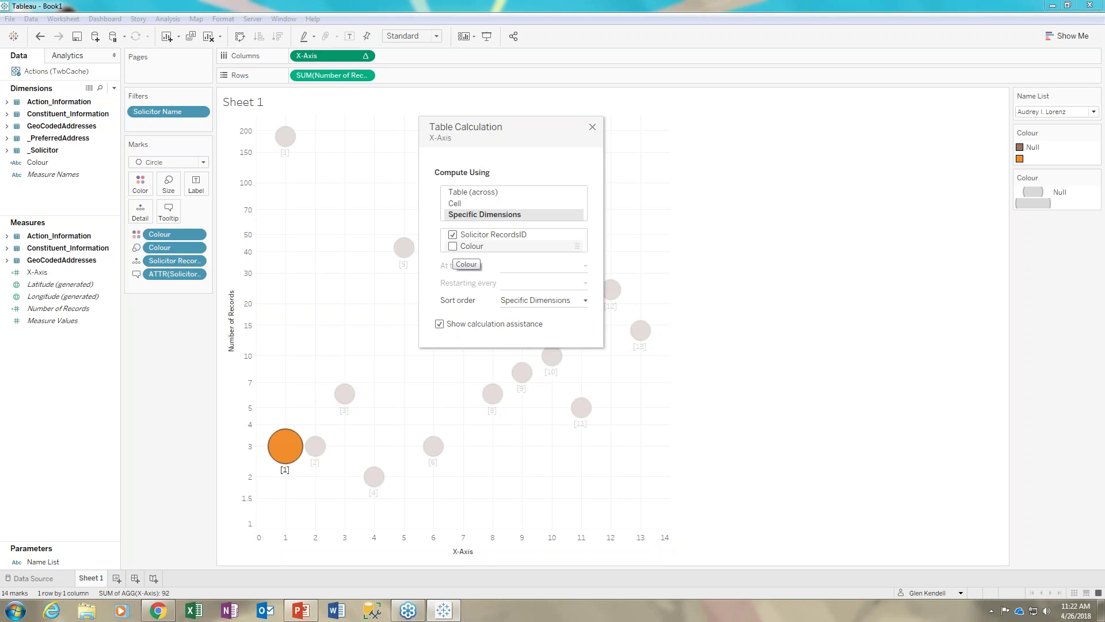
drag(461, 259, 458, 261)
click(452, 245)
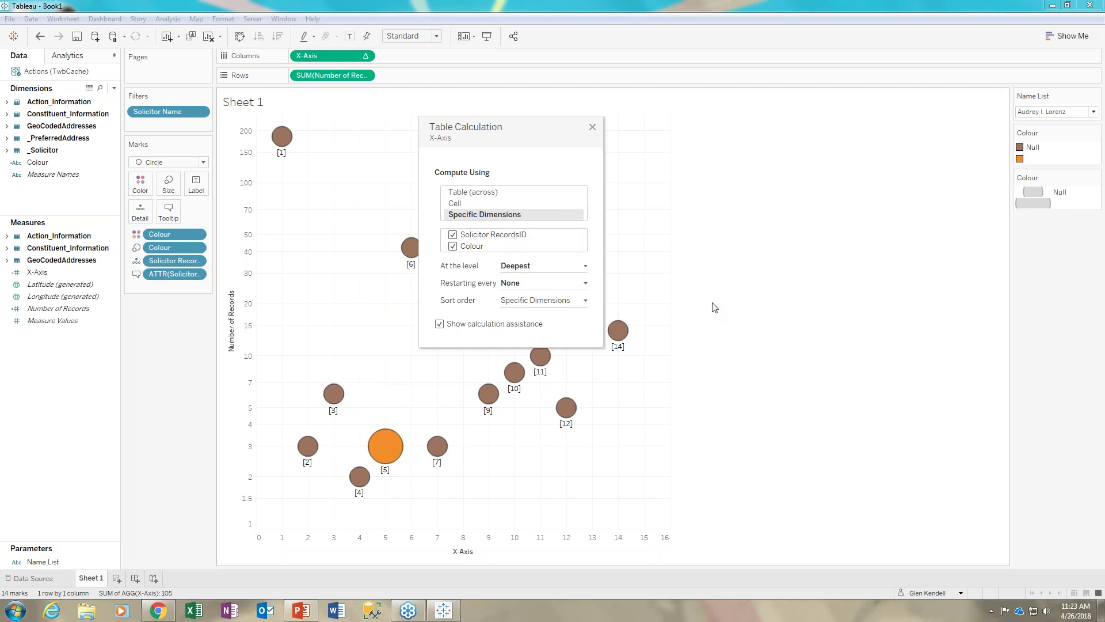
click(592, 126)
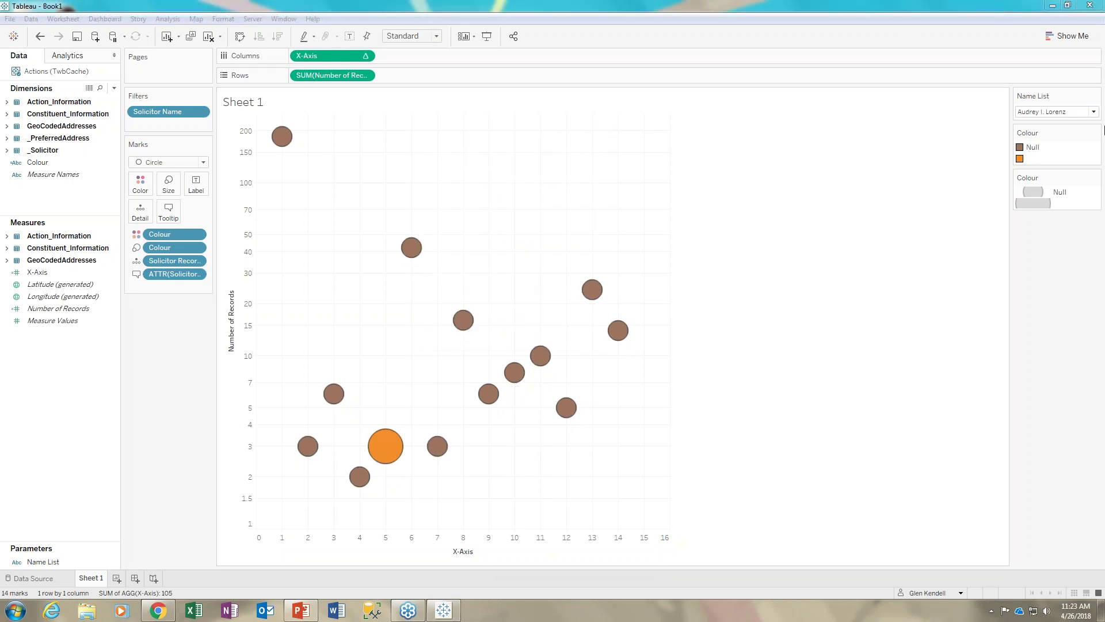
Switch the Name List parameter through the first, fourth, sixth, eighth, tenth and finally last solicitor to check that the circles keep their positions.
click(1093, 112)
click(1042, 127)
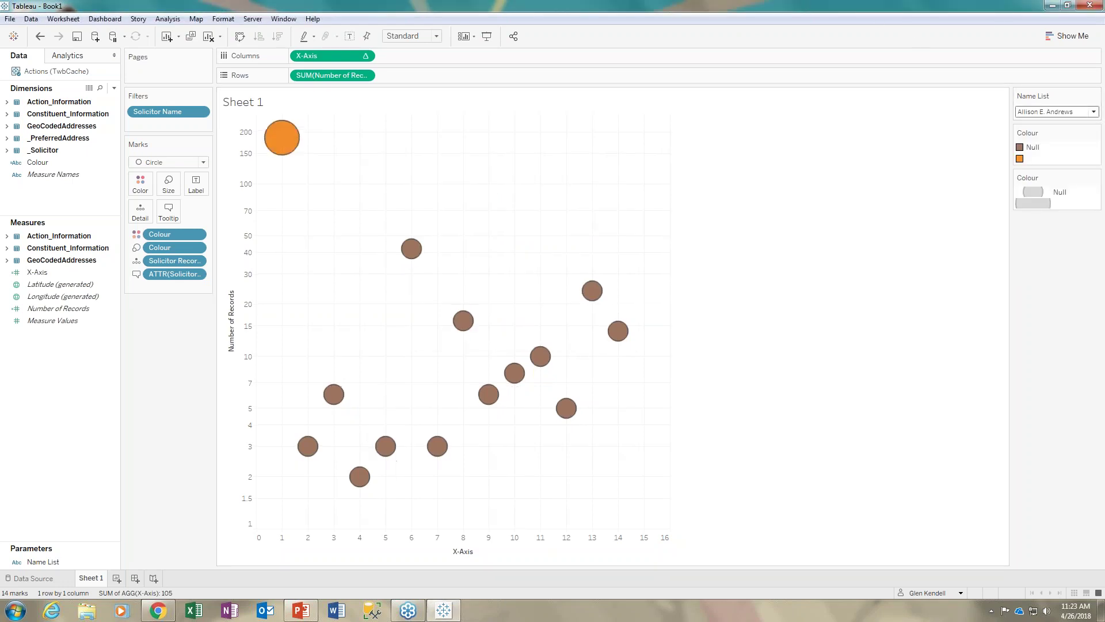
click(1052, 115)
click(1043, 155)
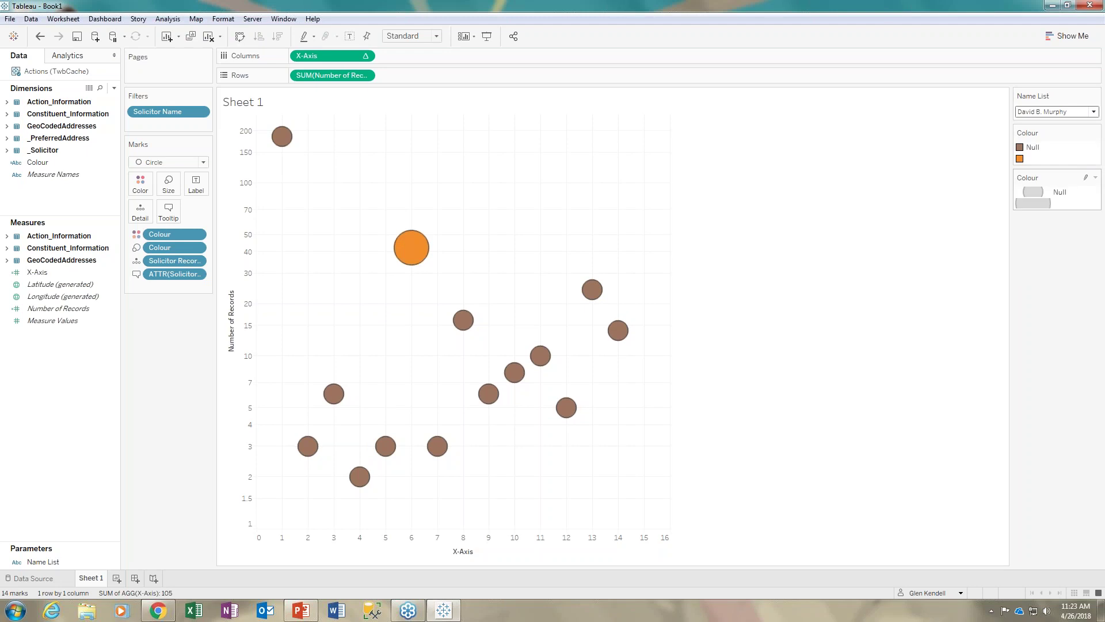
click(1052, 112)
click(1043, 167)
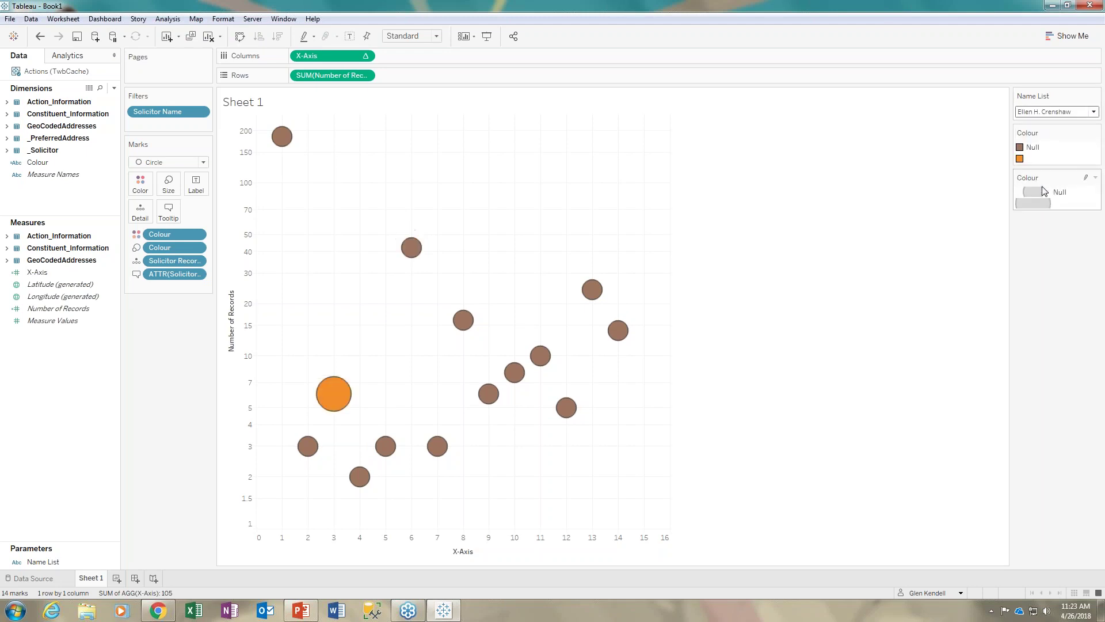
click(1053, 111)
click(1041, 199)
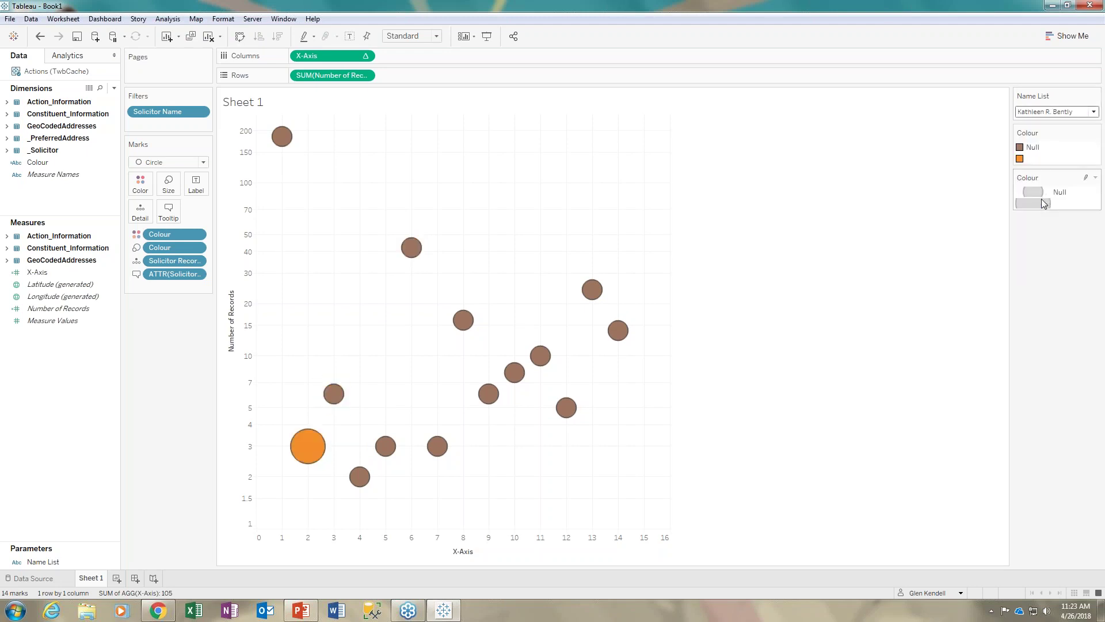
click(1052, 111)
click(1058, 233)
click(1053, 111)
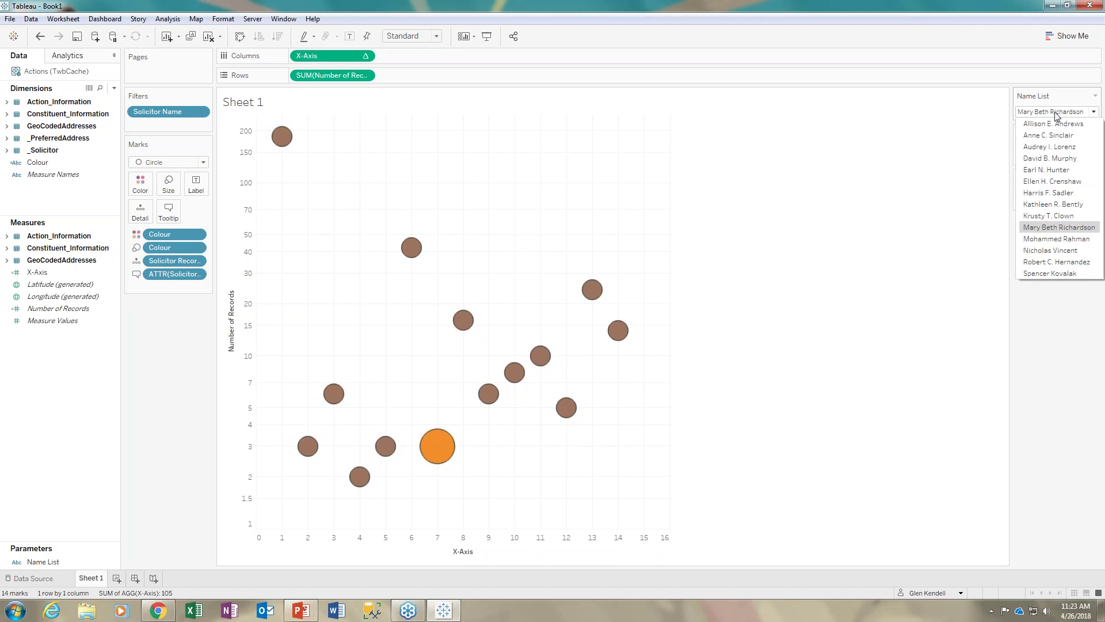
click(1058, 232)
key(Down)
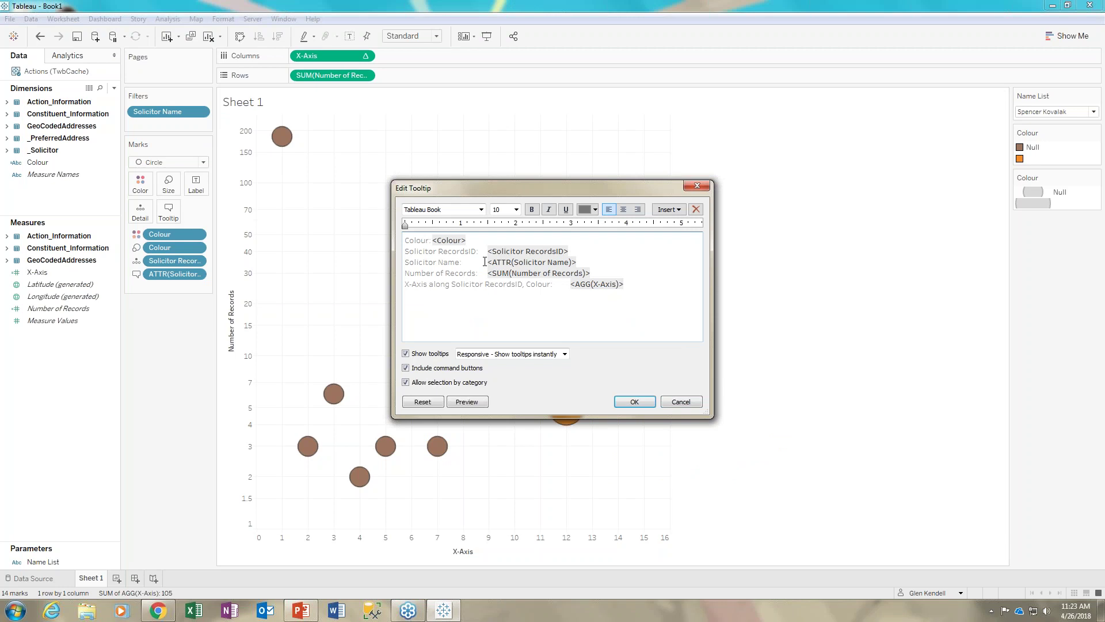
Strip the tooltip down to the ATTR(Solicitor Name) and SUM(Number of Records) fields, removing all labels and the other fields.
drag(488, 260, 405, 239)
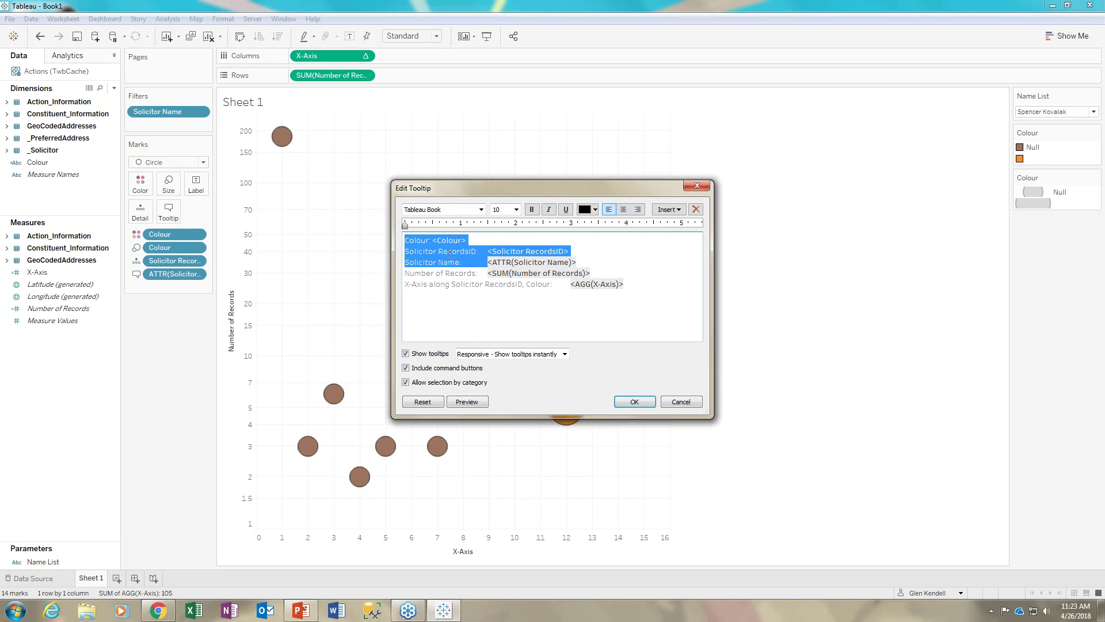
key(Delete)
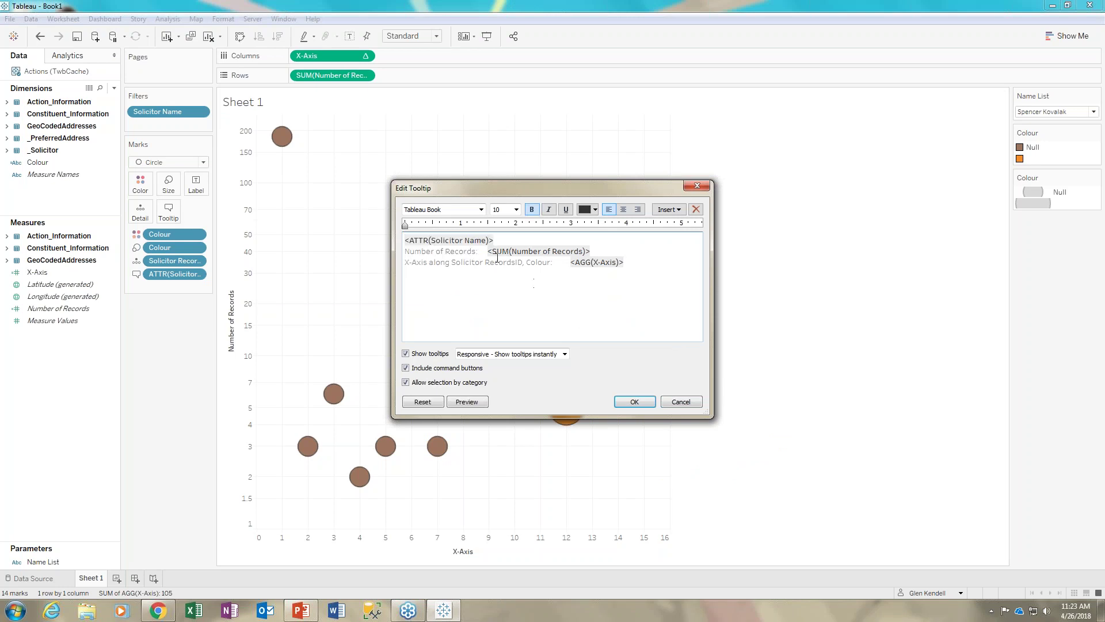
drag(633, 262, 383, 266)
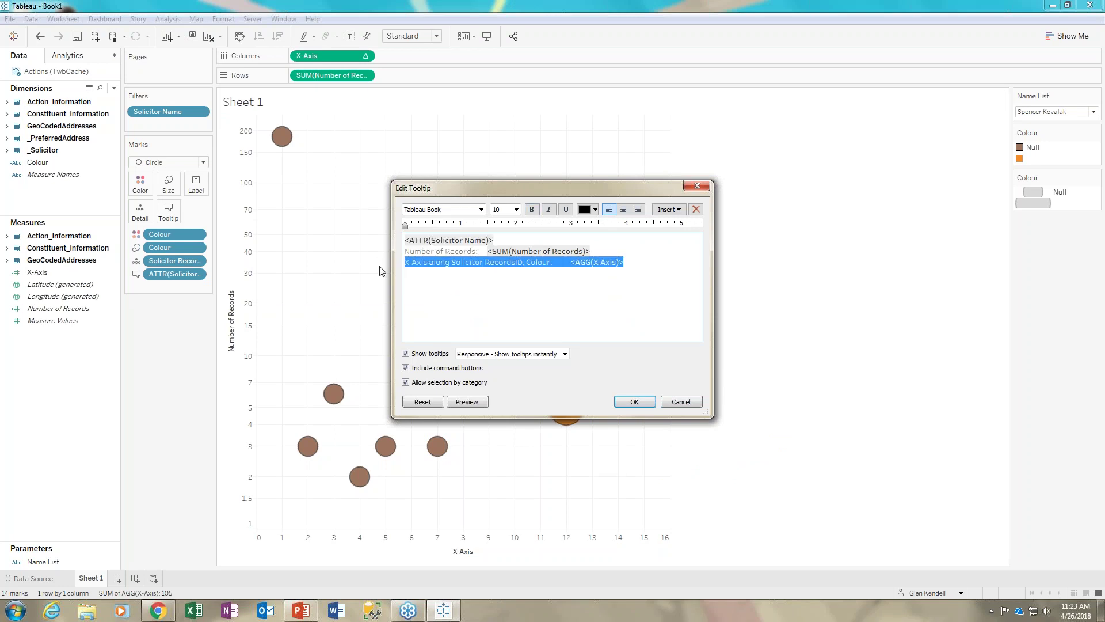
key(Delete)
drag(494, 188, 322, 177)
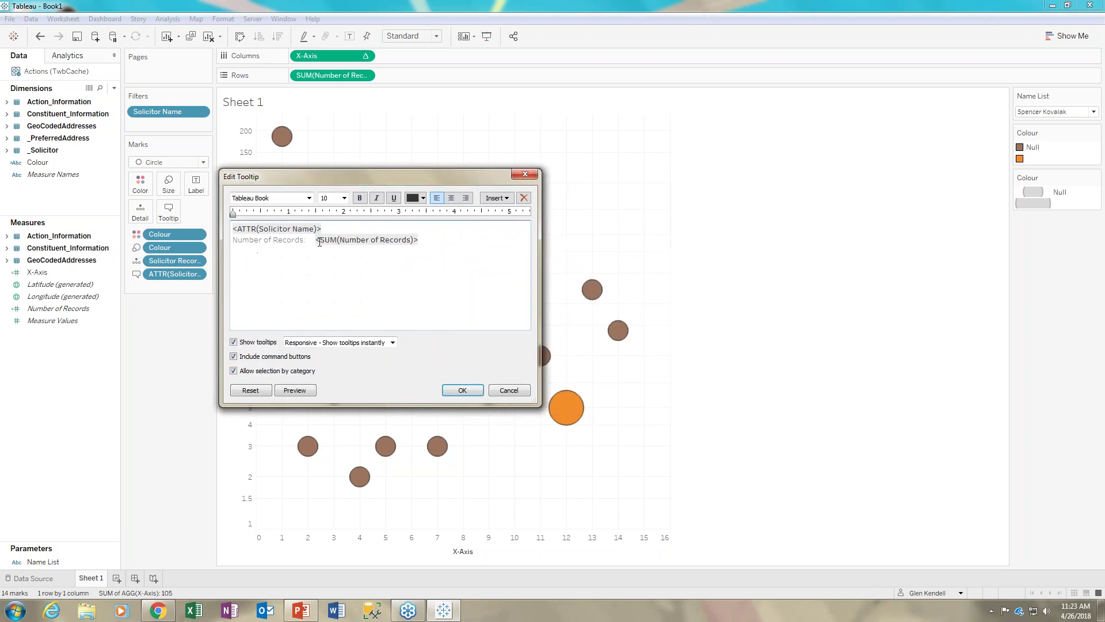
drag(316, 239, 209, 239)
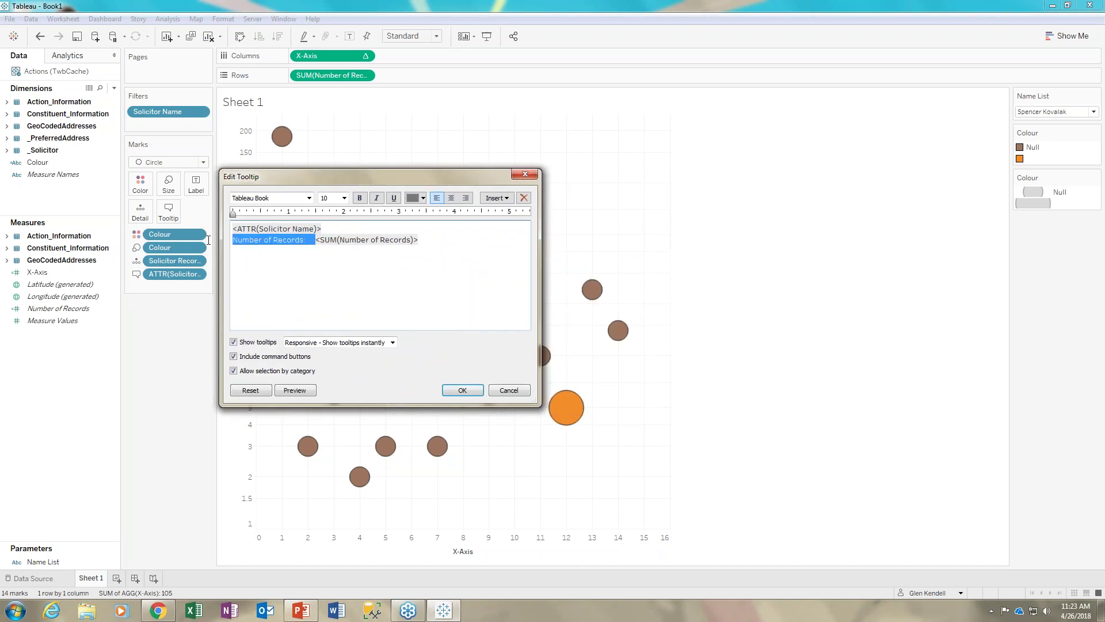
key(Delete)
Centre both tooltip fields and set their font size to 16.
drag(366, 238, 209, 224)
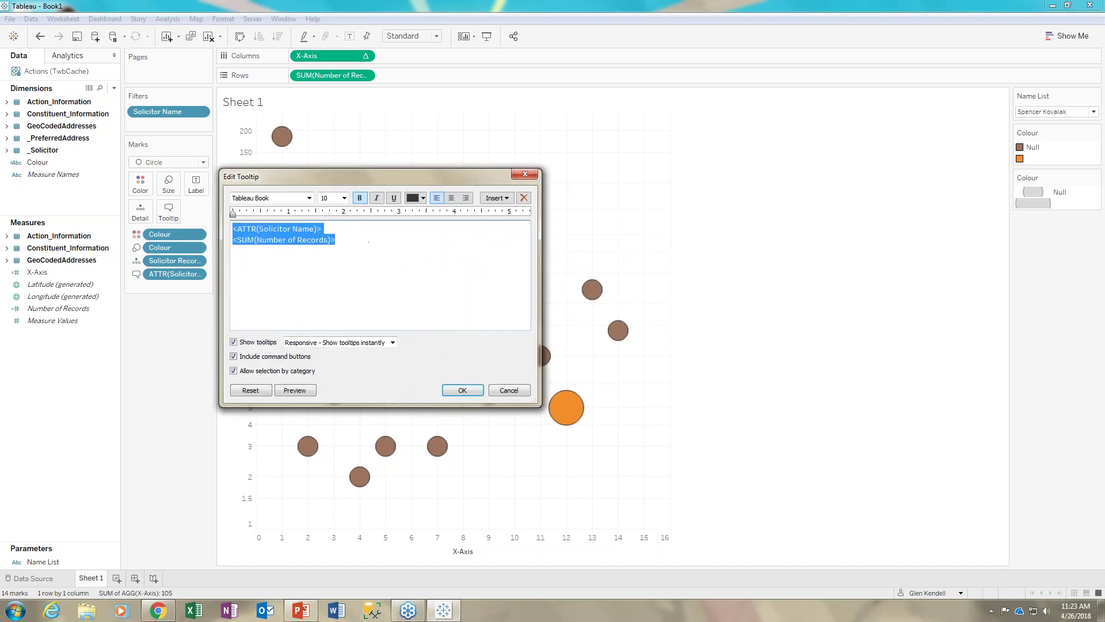
click(451, 198)
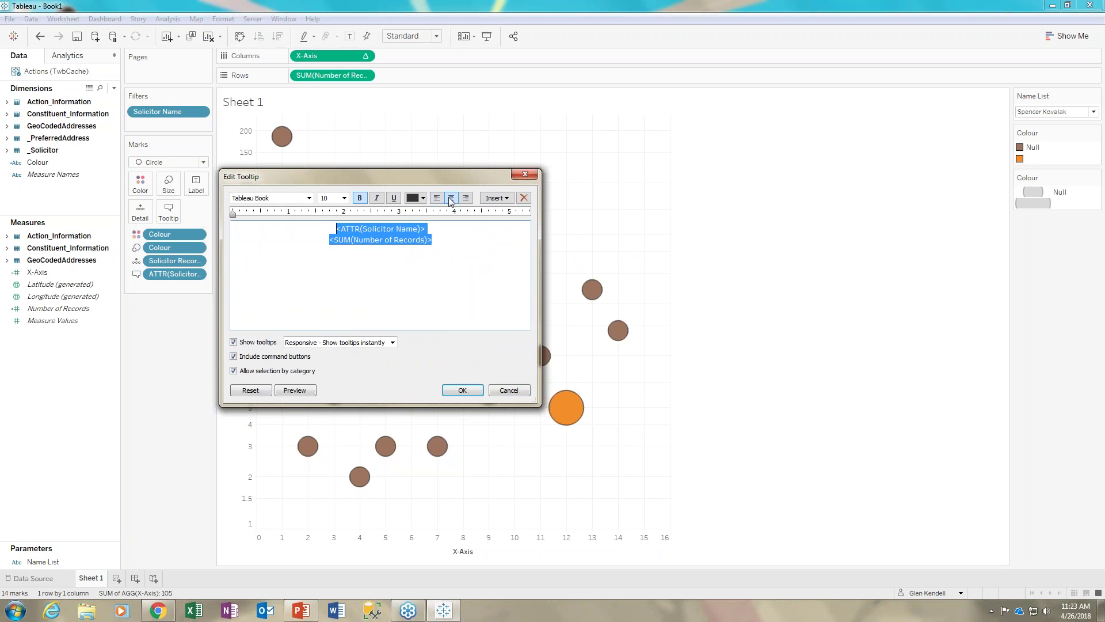
click(344, 198)
click(325, 274)
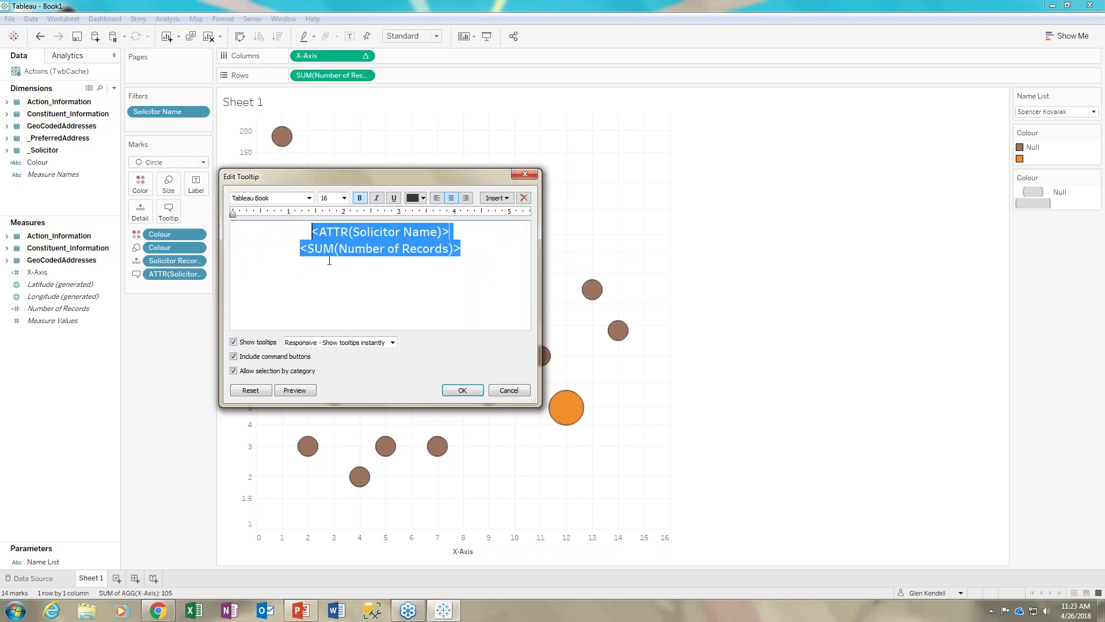
Colour the ATTR(Solicitor Name) field in the tooltip orange.
drag(455, 231, 310, 232)
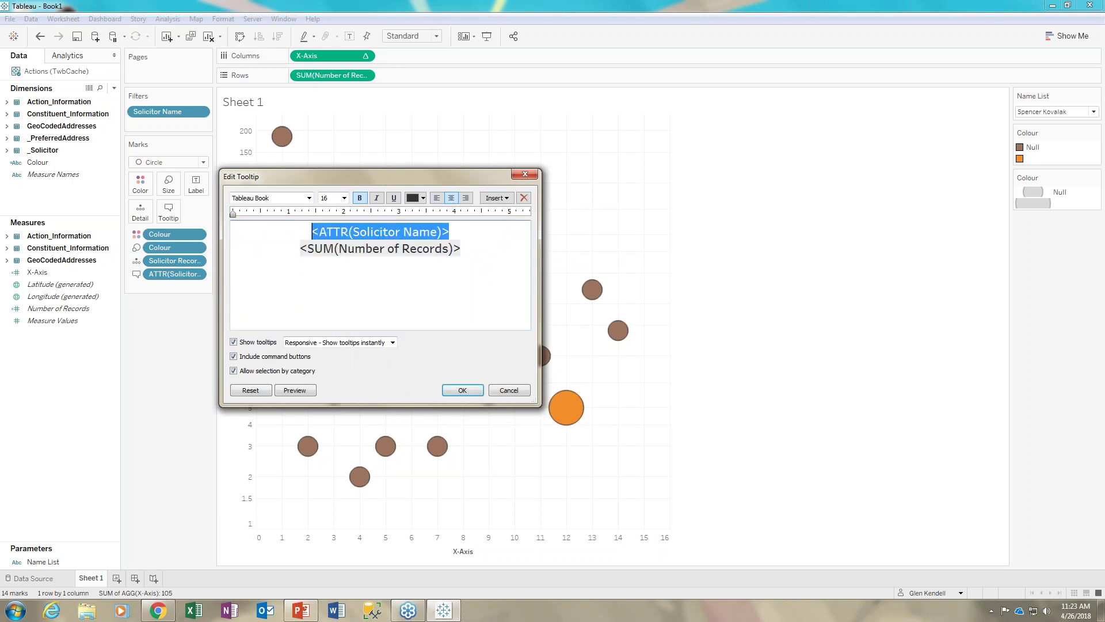
click(412, 199)
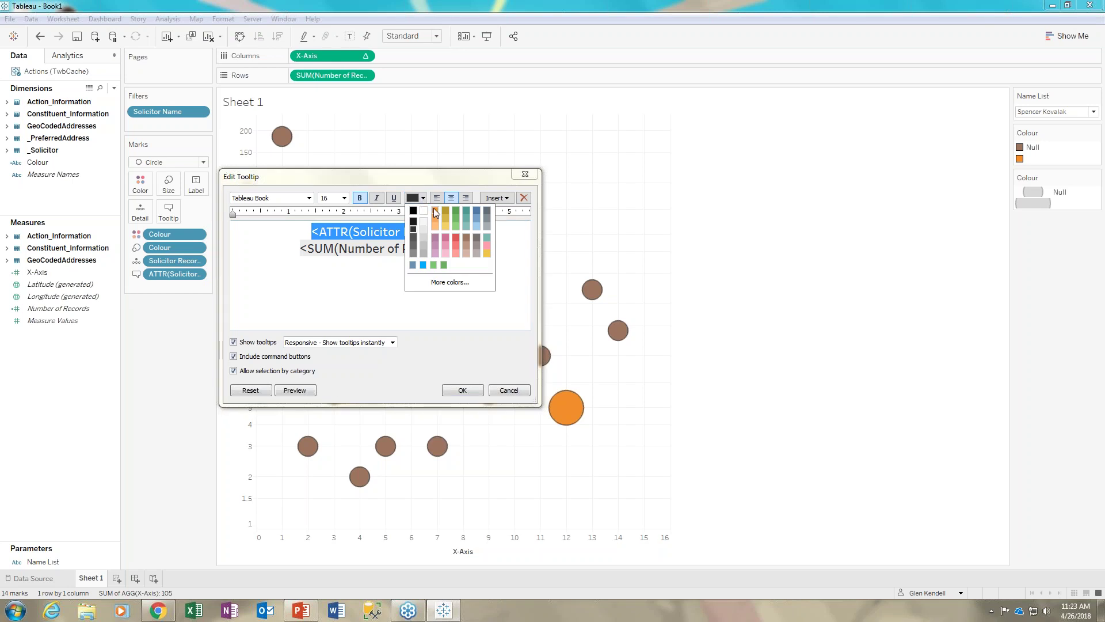
click(434, 209)
click(384, 270)
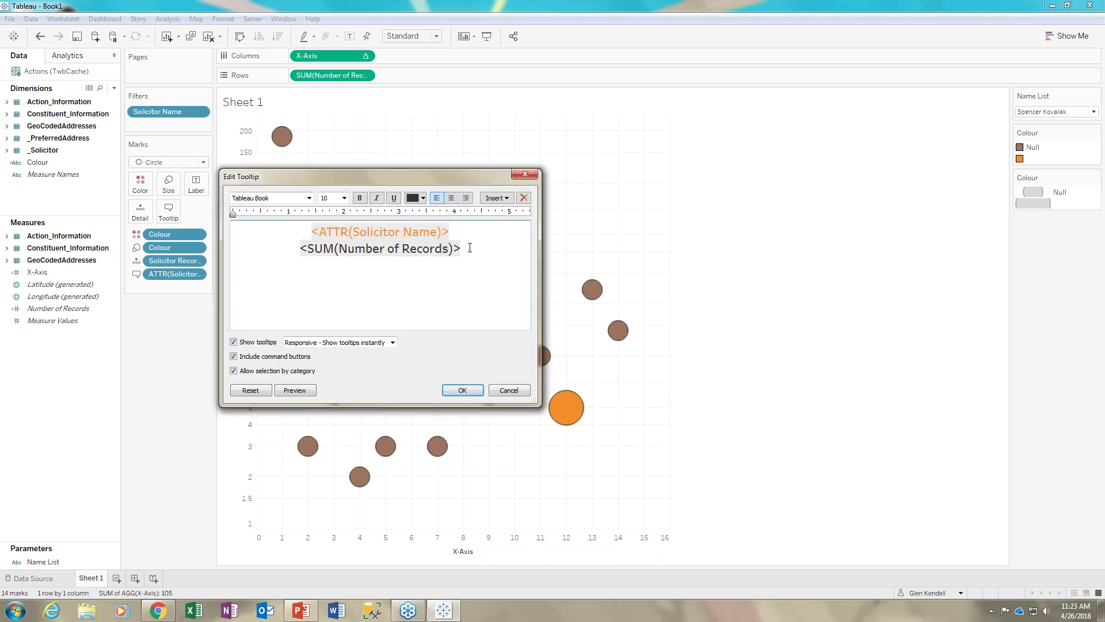
Remove the bold from the ATTR(Solicitor Name) tooltip field, enclose SUM(Number of Records) in parentheses, and apply the tooltip.
drag(452, 232, 310, 232)
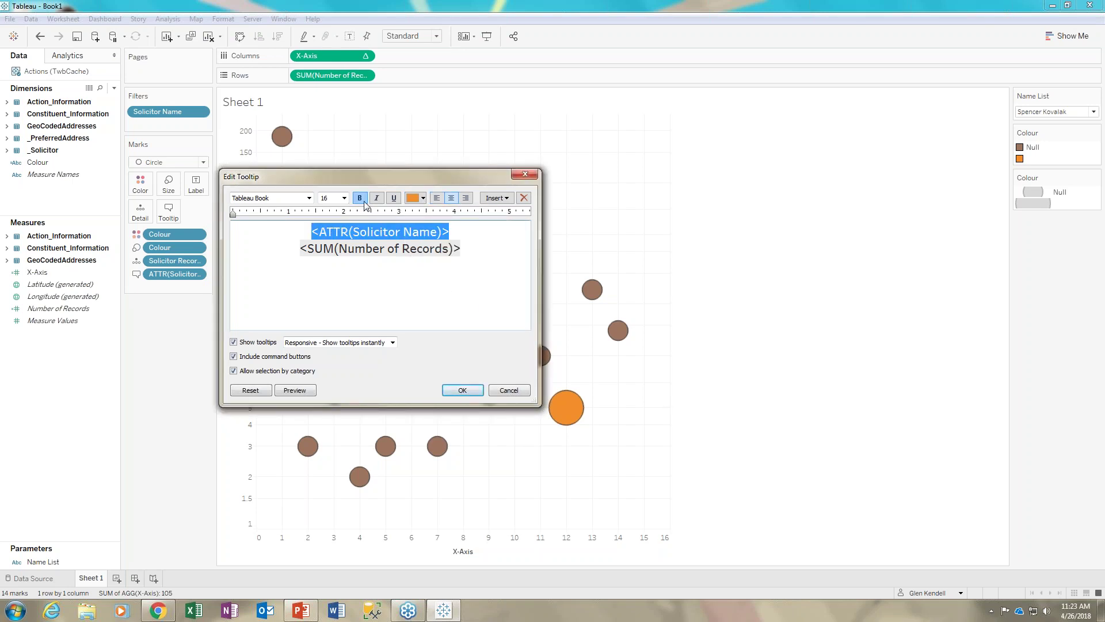
click(301, 250)
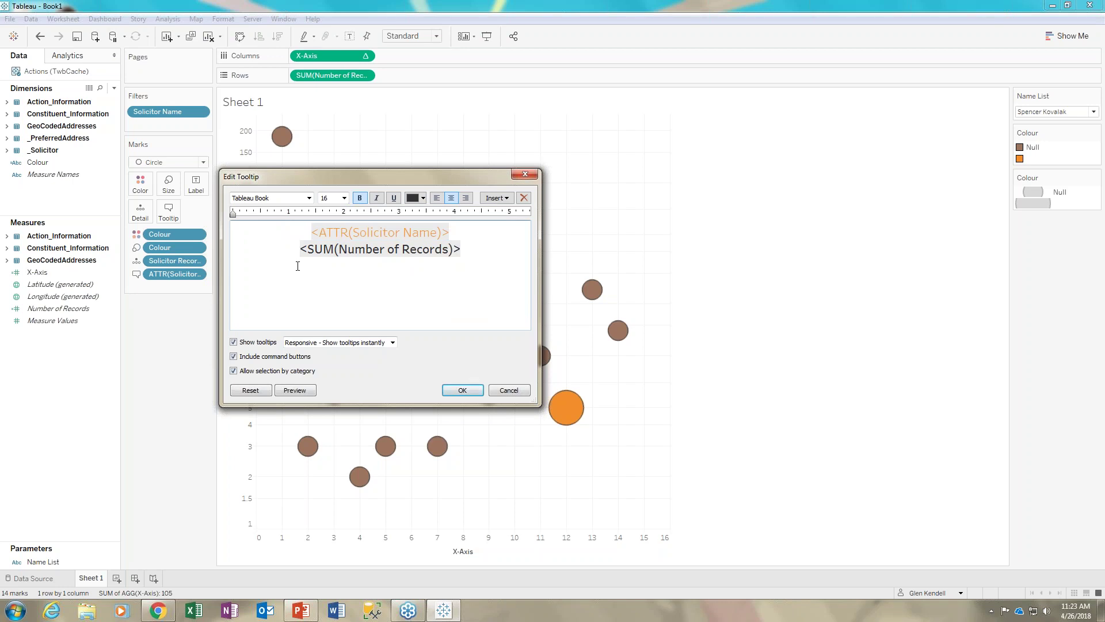
text(()
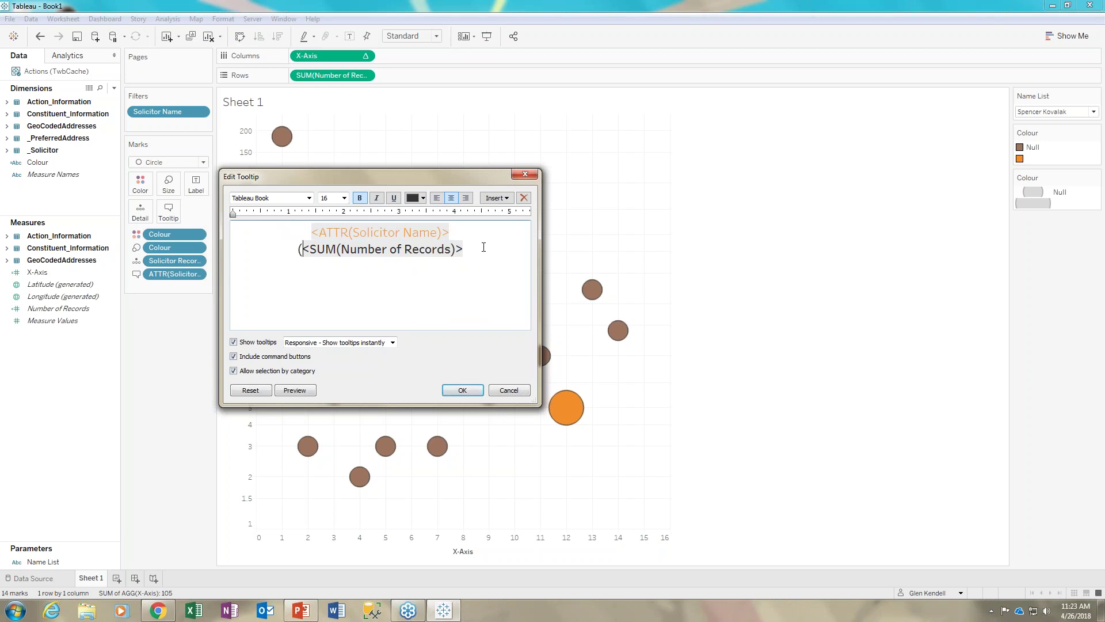
text())
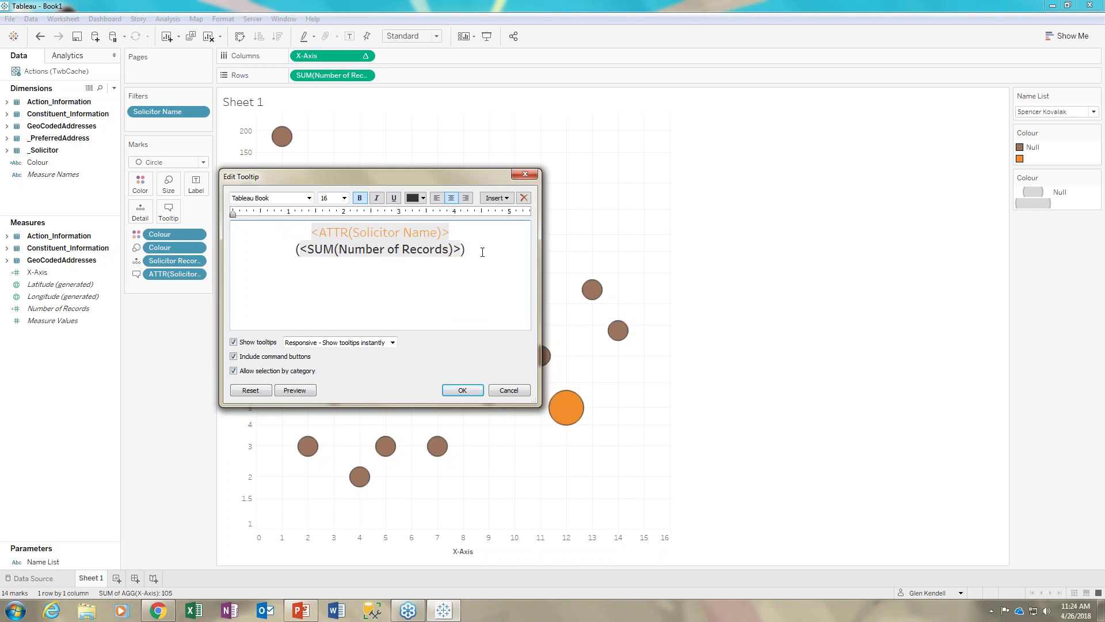
click(462, 389)
Check the reformatted tooltip on several circles across the chart.
mouse_move(571, 409)
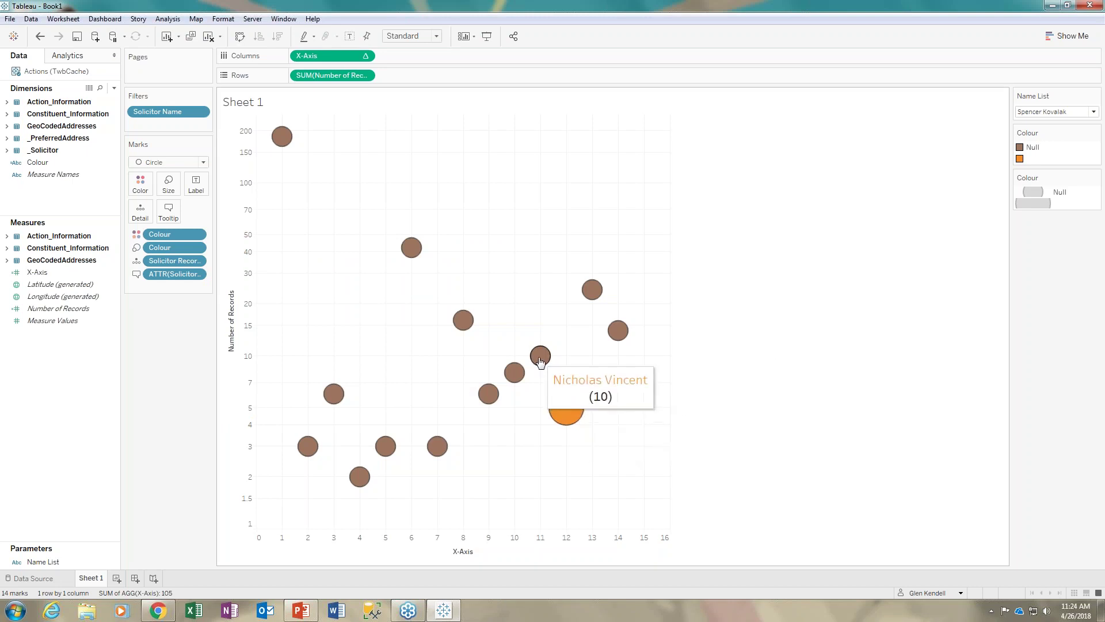
mouse_move(464, 323)
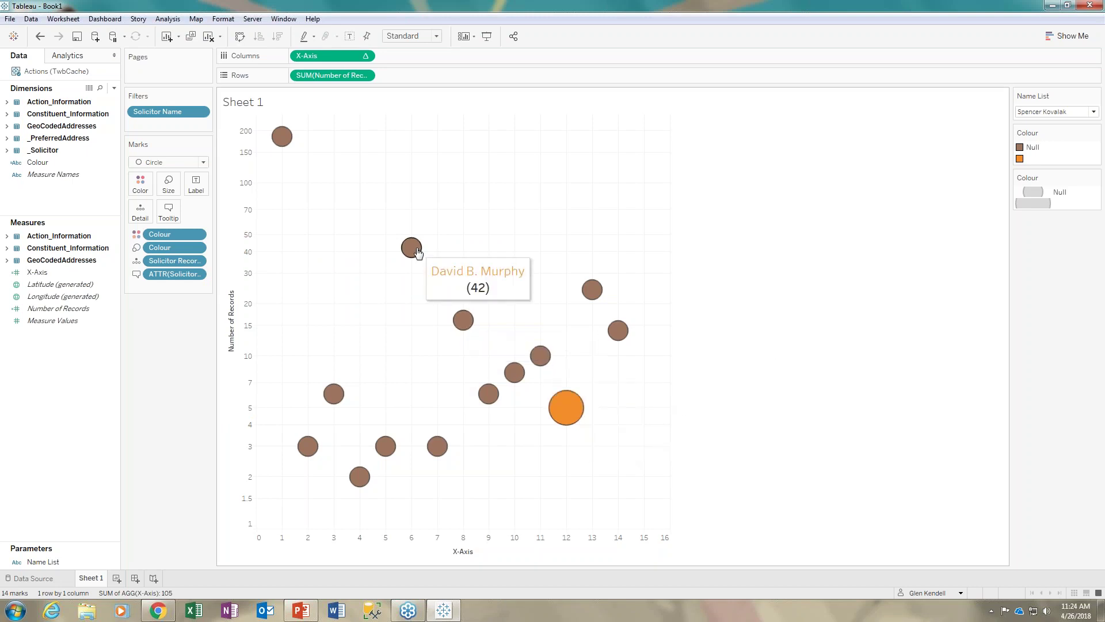
mouse_move(284, 138)
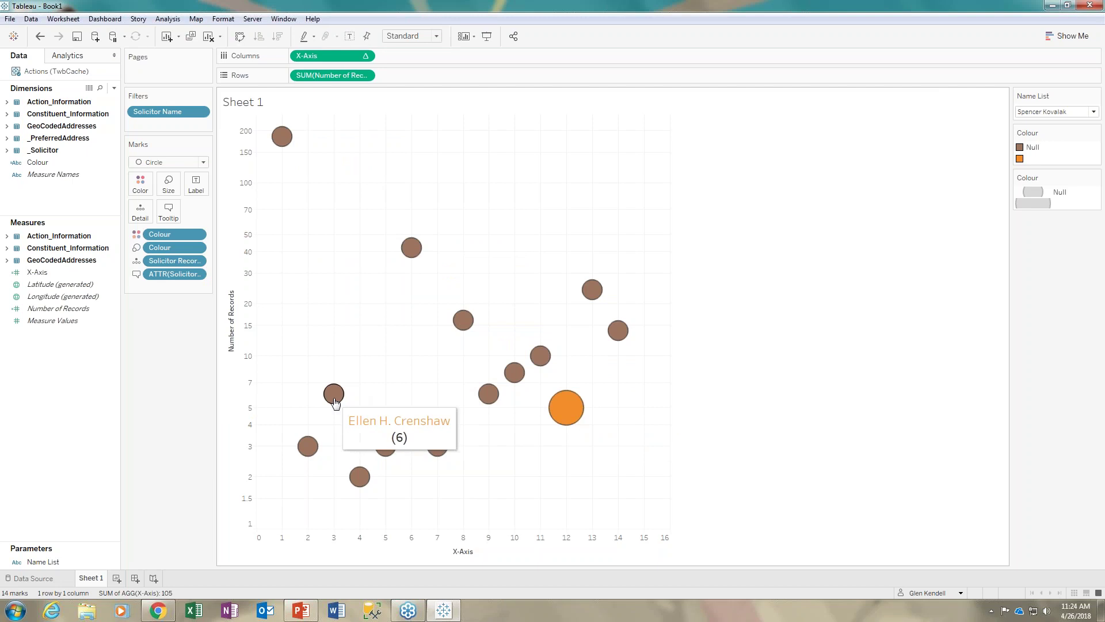
mouse_move(384, 449)
mouse_move(487, 403)
mouse_move(514, 376)
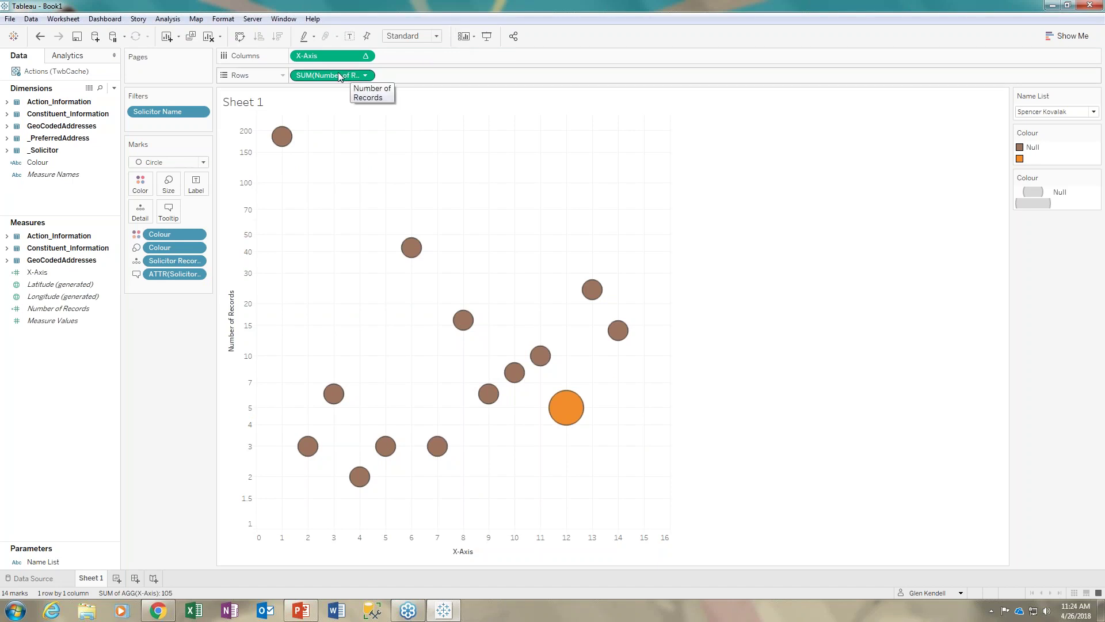
Label the circles with SUM(Number of Records) and try middle, top, automatic and bottom vertical alignment.
drag(336, 74, 199, 191)
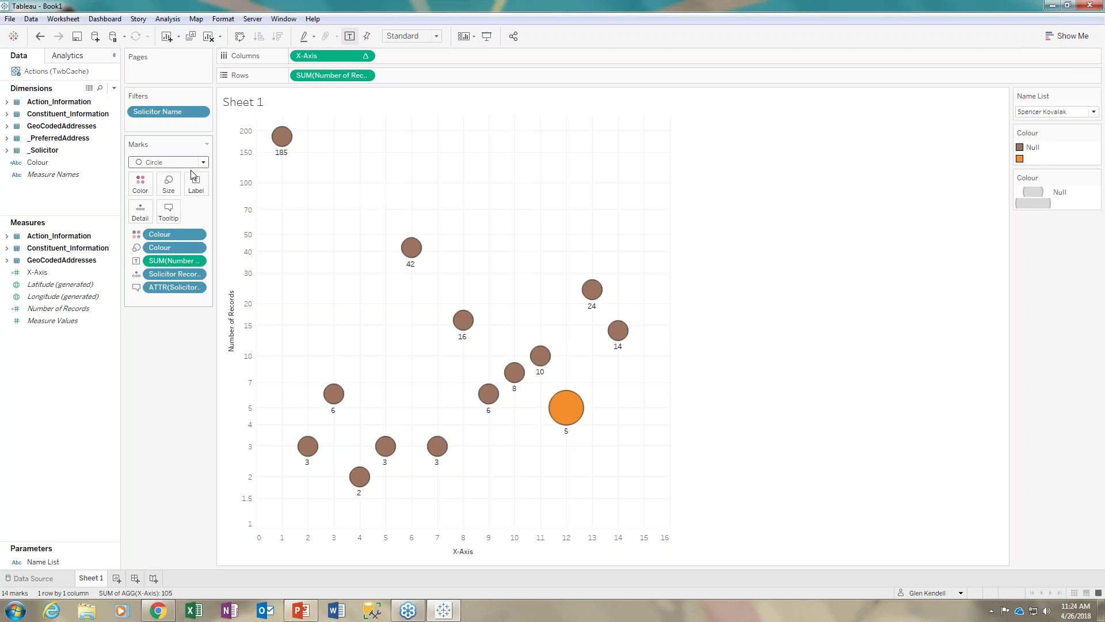
click(195, 185)
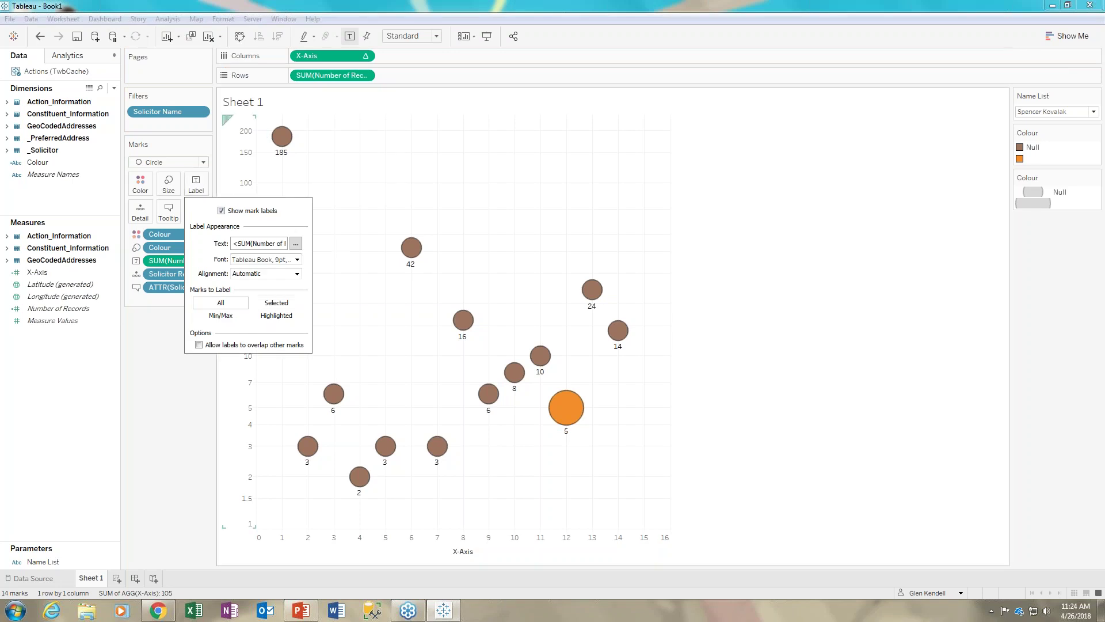
click(297, 274)
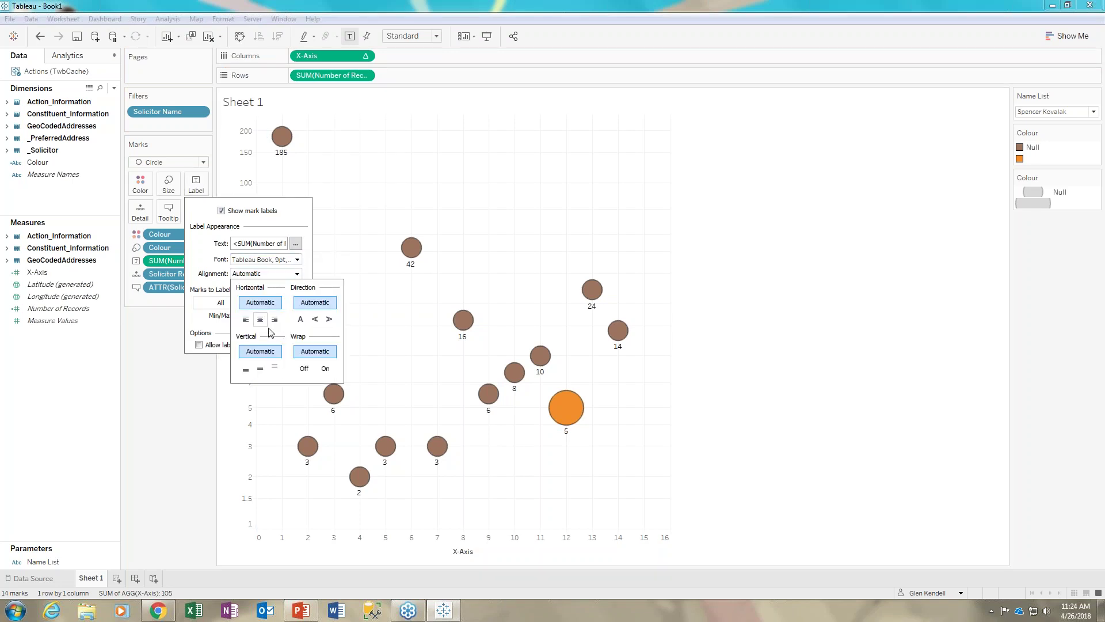
click(260, 369)
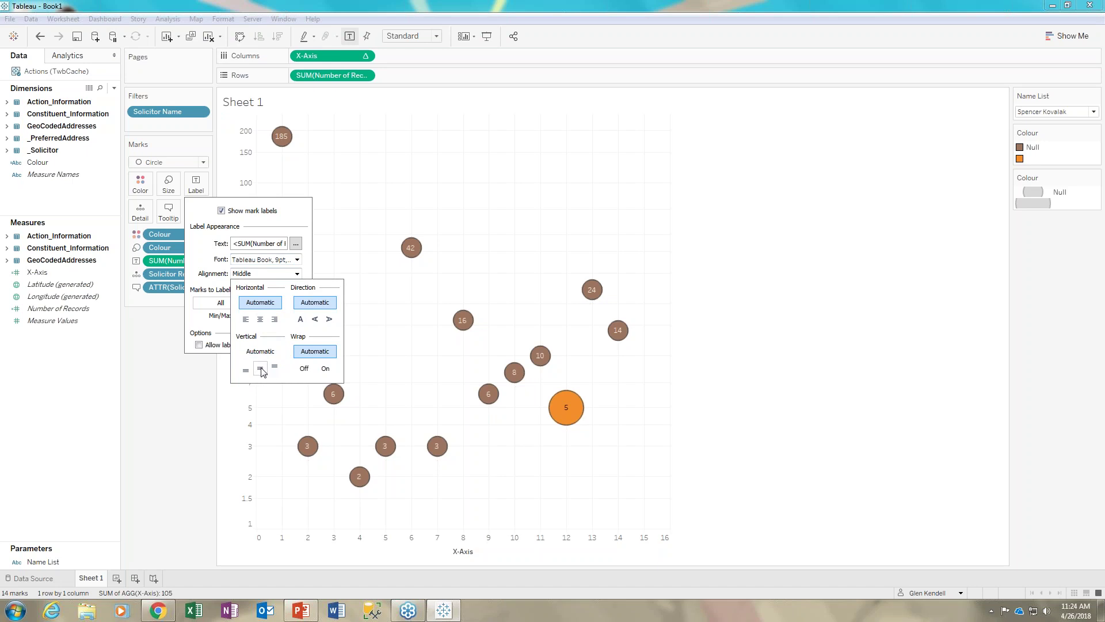
click(245, 369)
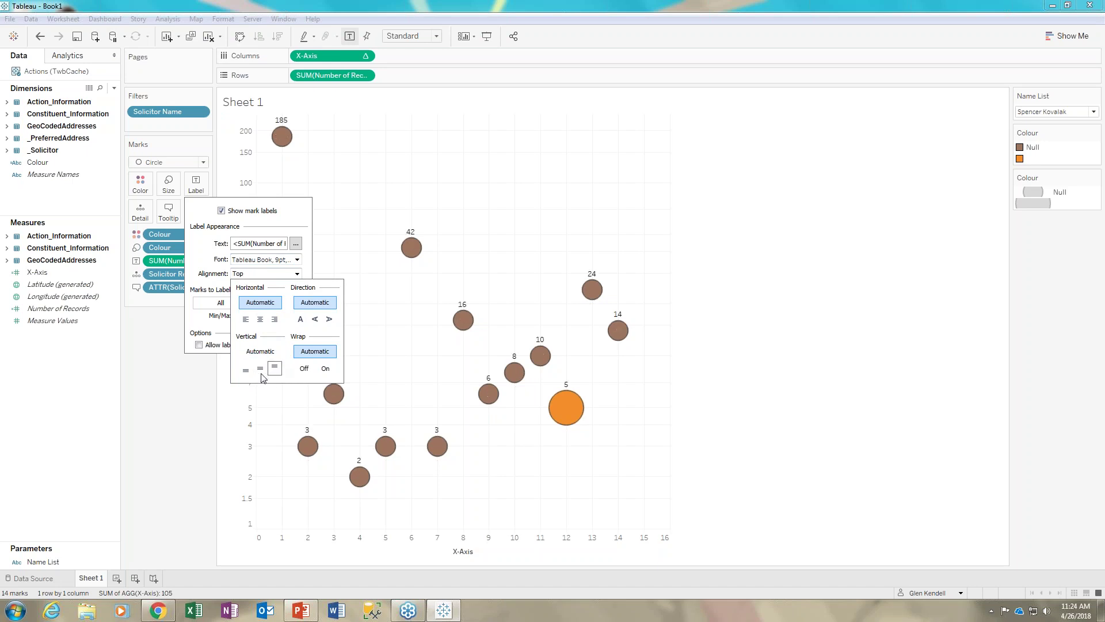
click(274, 319)
click(260, 302)
click(263, 351)
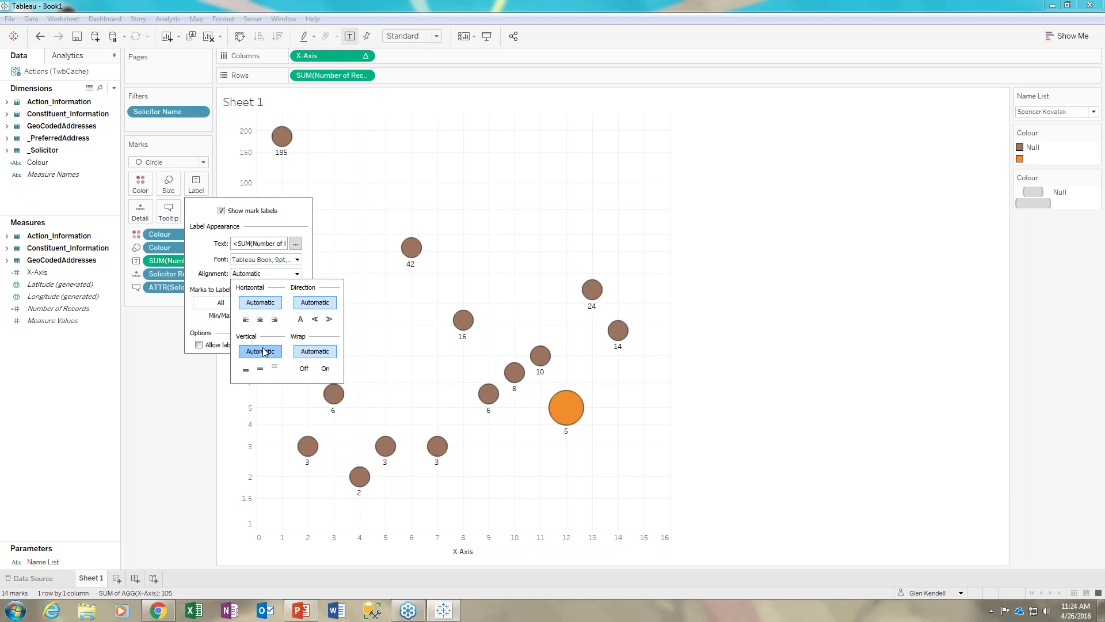
click(246, 370)
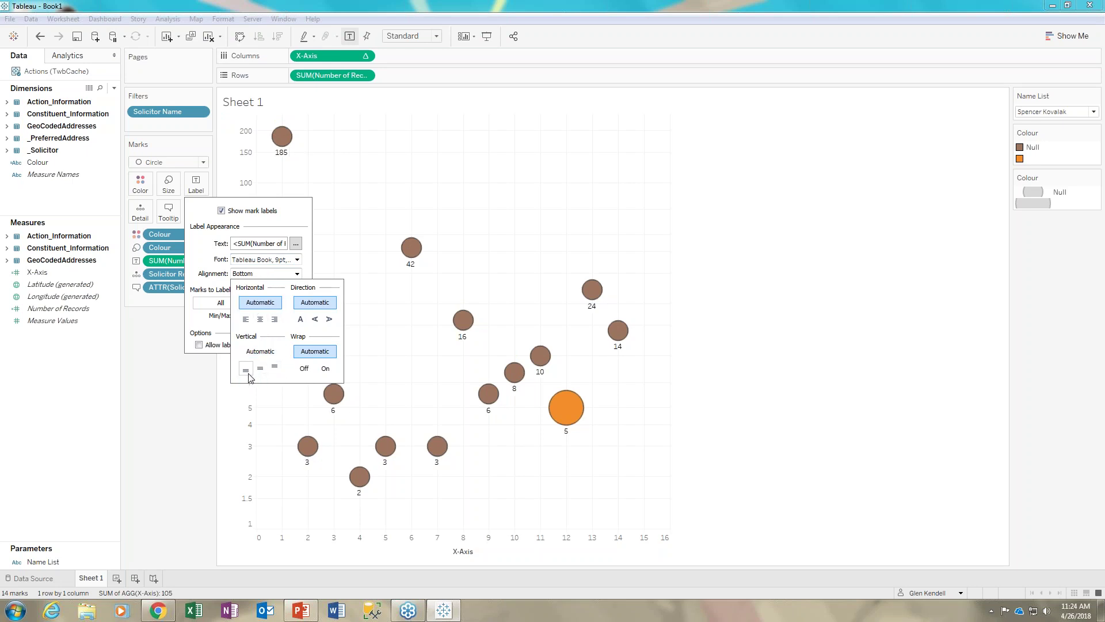
click(194, 382)
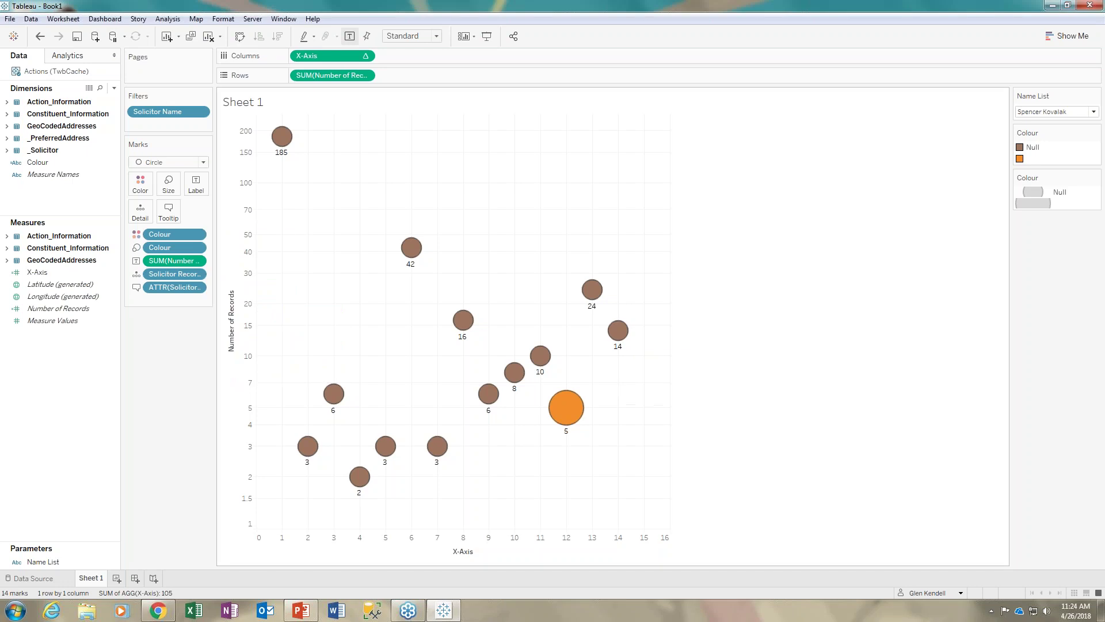
Remove the SUM(Number of Records) label from the circles.
click(196, 261)
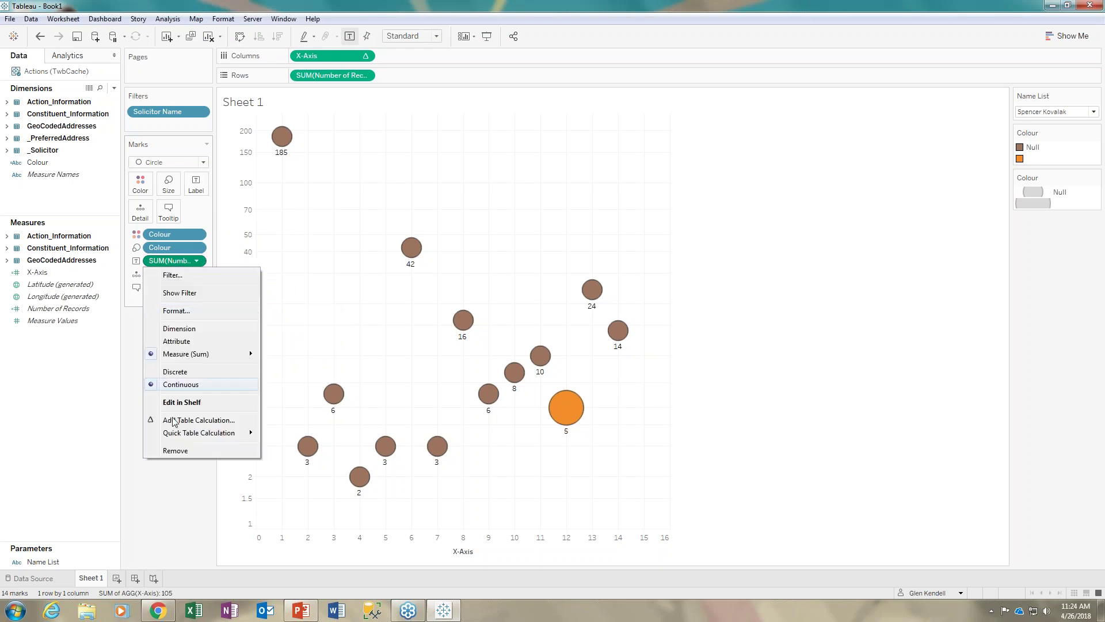
click(184, 452)
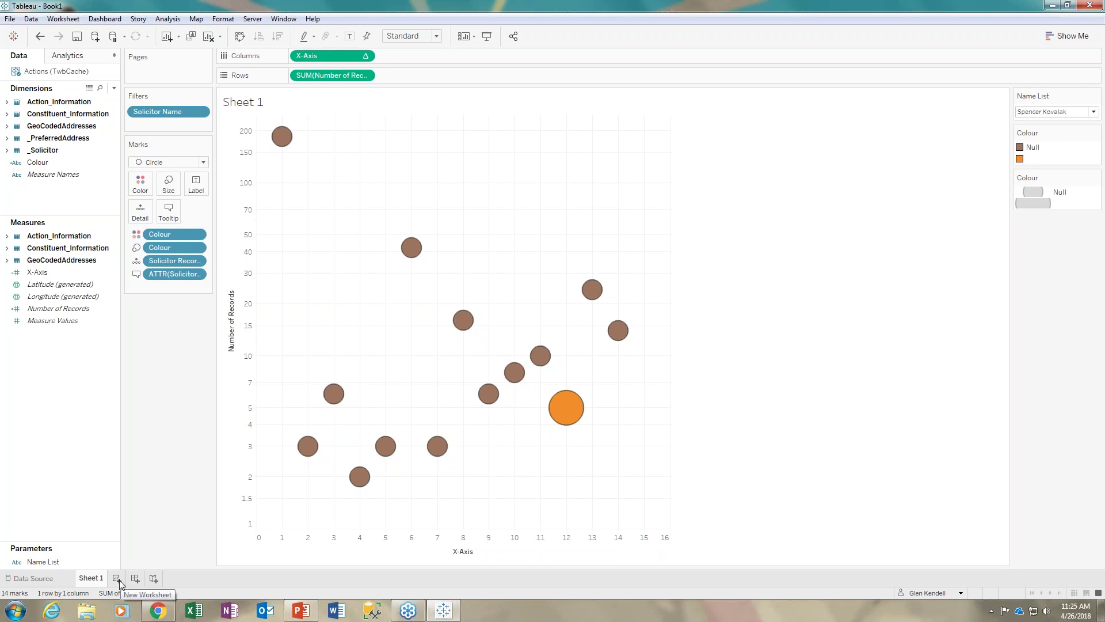
Create a new dashboard and rename the worksheet Sheet 1 to Actions.
click(135, 579)
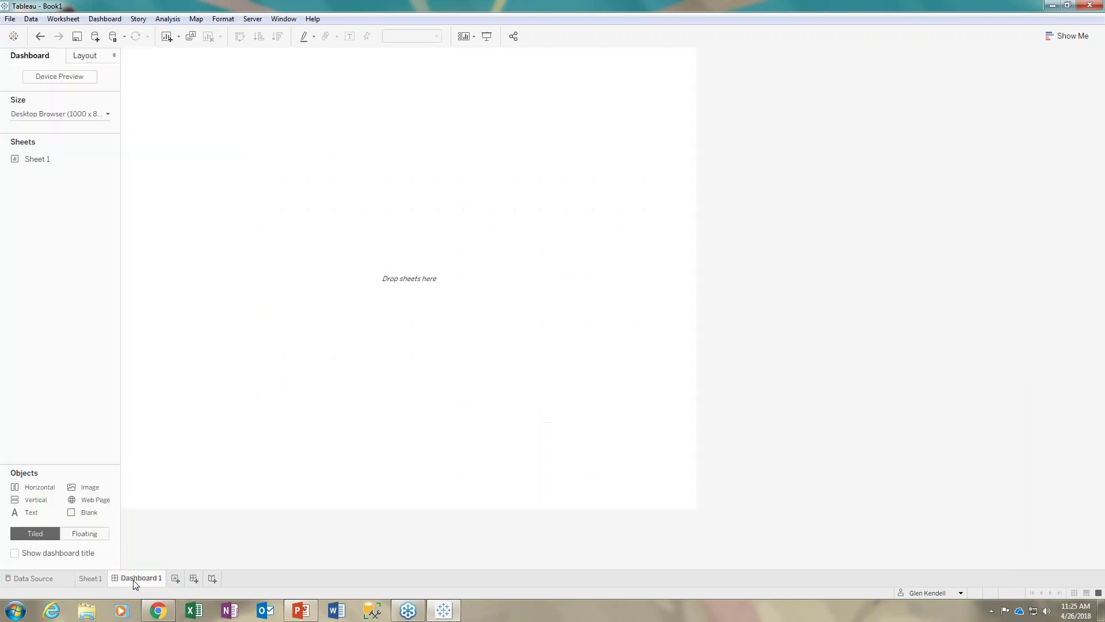
click(88, 577)
right_click(87, 577)
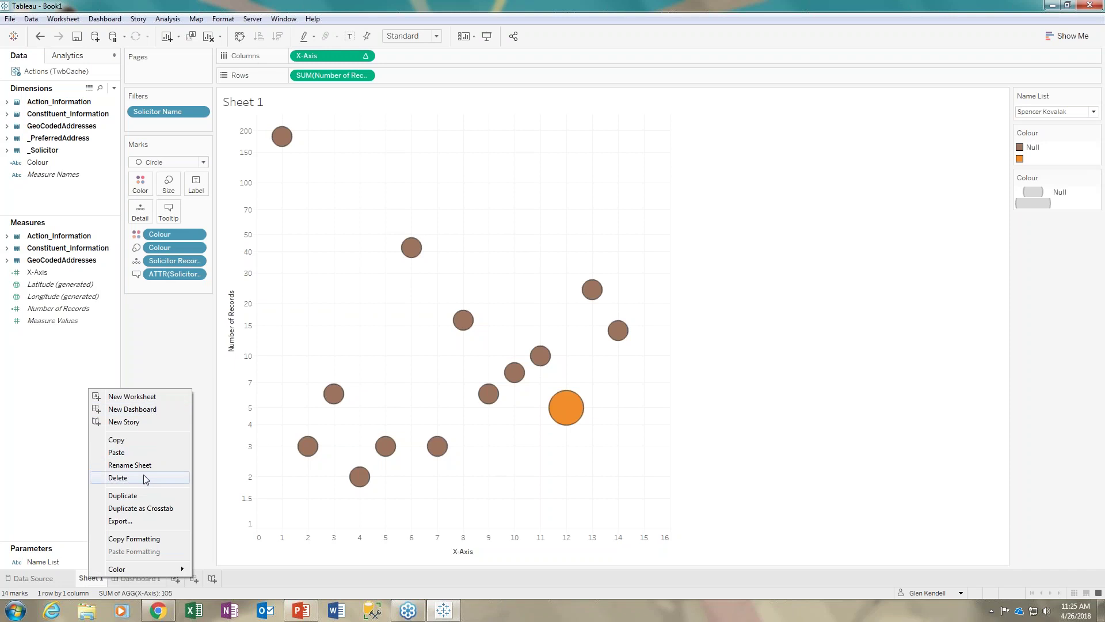
key(Escape)
text(Actions)
key(Return)
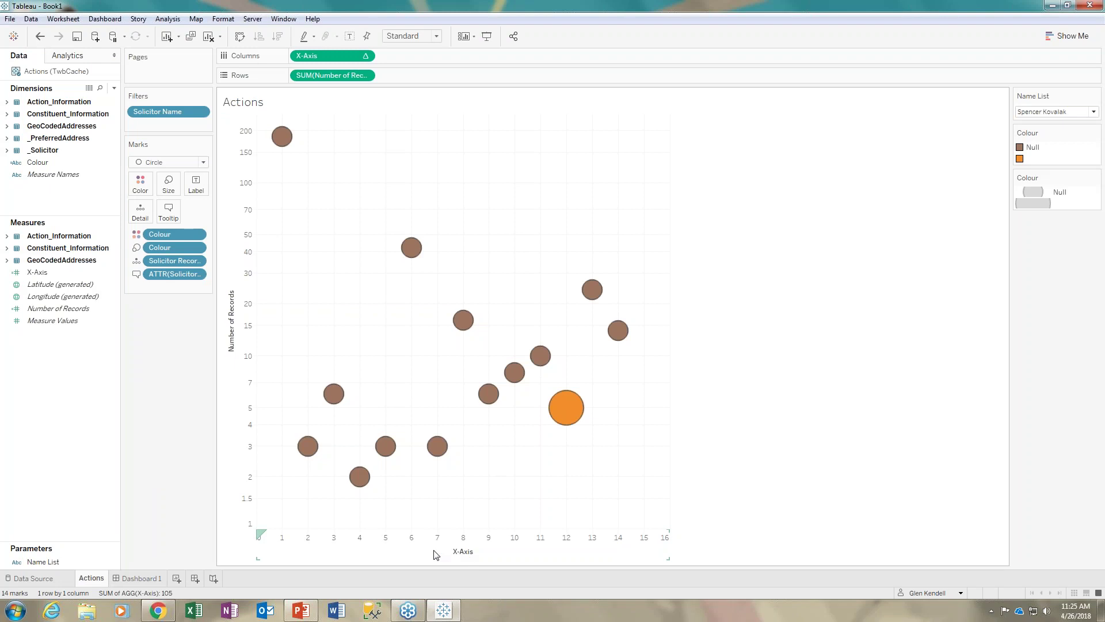
Hide the X-Axis header and retitle the Number of Records axis "Total Actions".
right_click(468, 551)
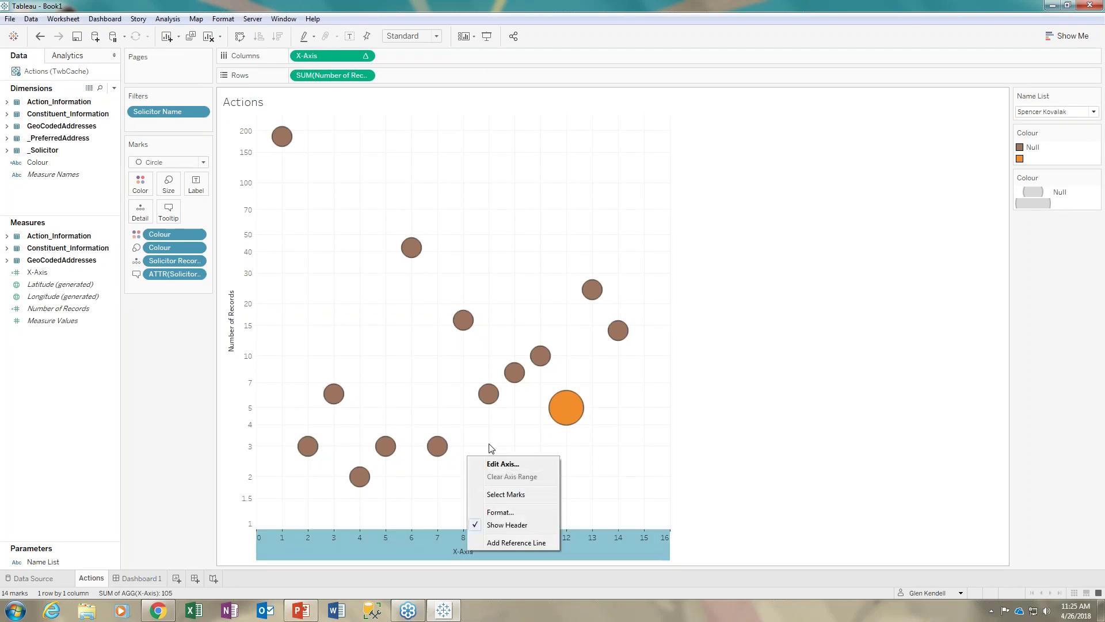
click(514, 529)
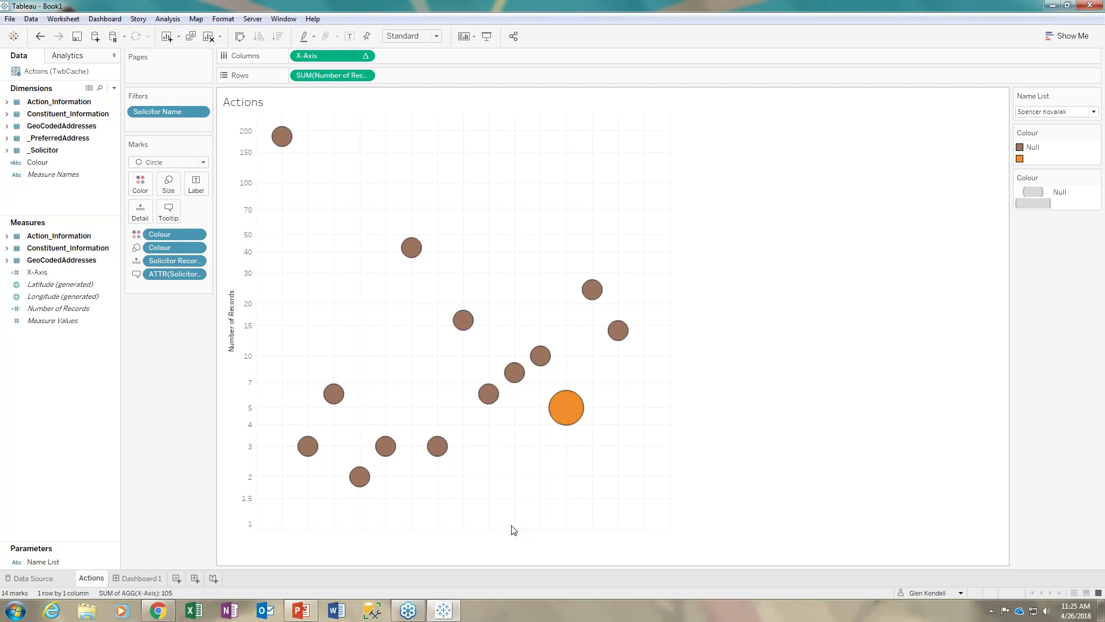
right_click(230, 328)
click(249, 334)
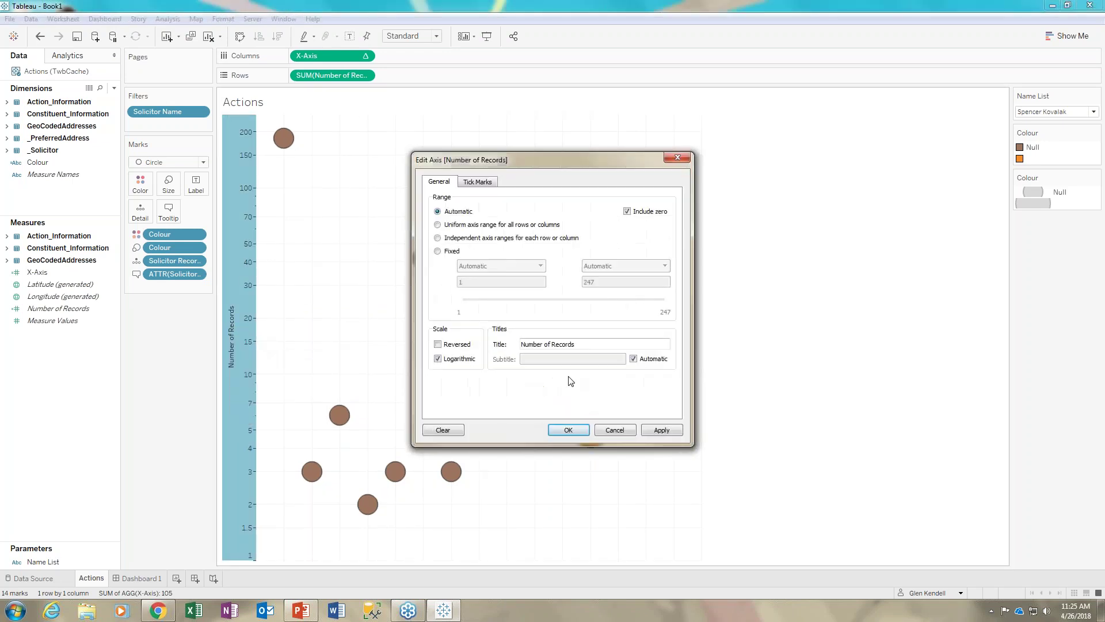
double_click(562, 344)
key(BackSpace)
key(BackSpace)
key(BackSpace)
key(BackSpace)
key(BackSpace)
key(BackSpace)
key(BackSpace)
key(BackSpace)
key(BackSpace)
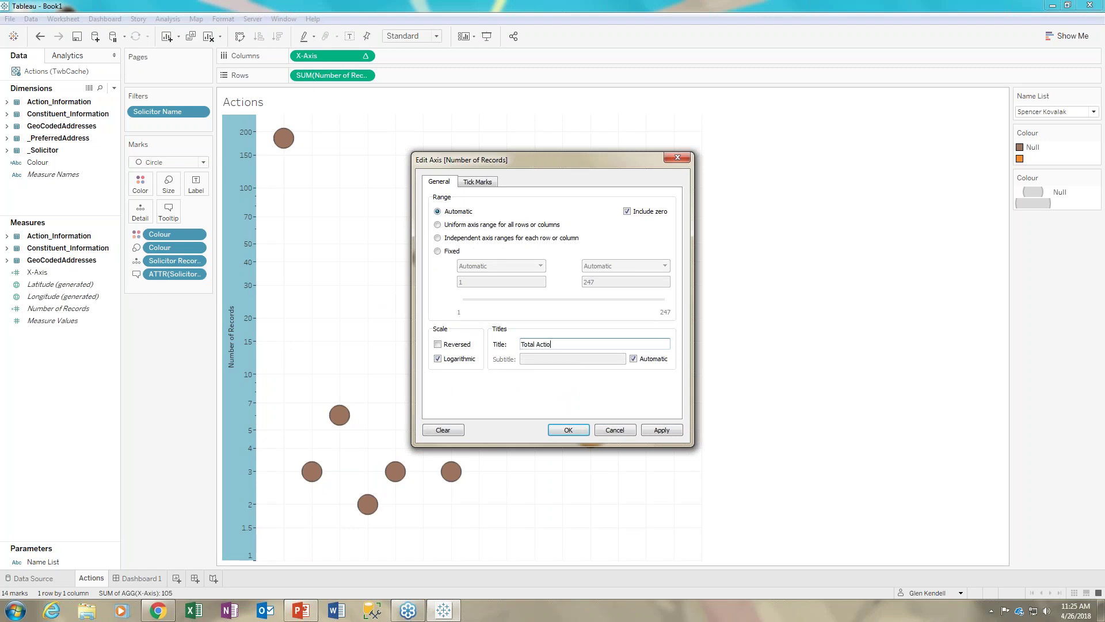
click(567, 431)
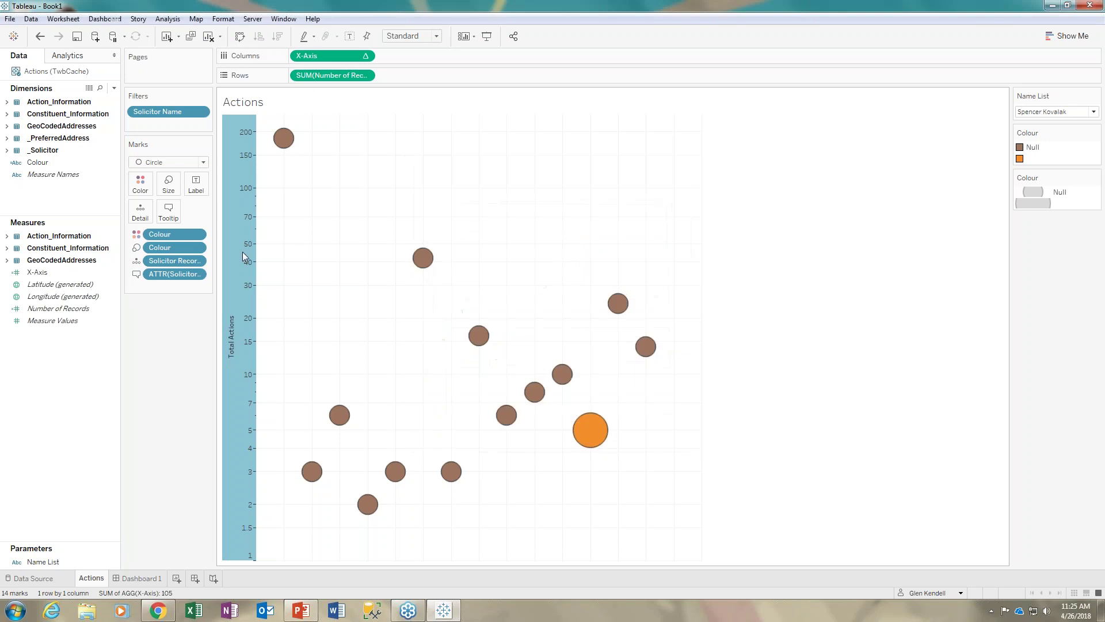
right_click(236, 285)
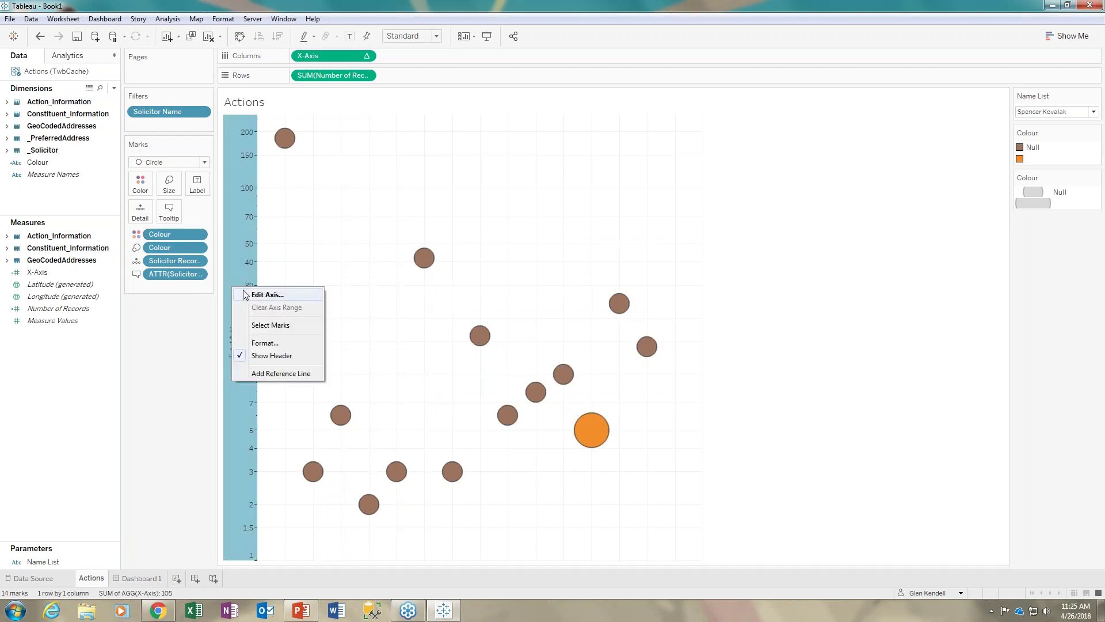
click(278, 293)
click(552, 343)
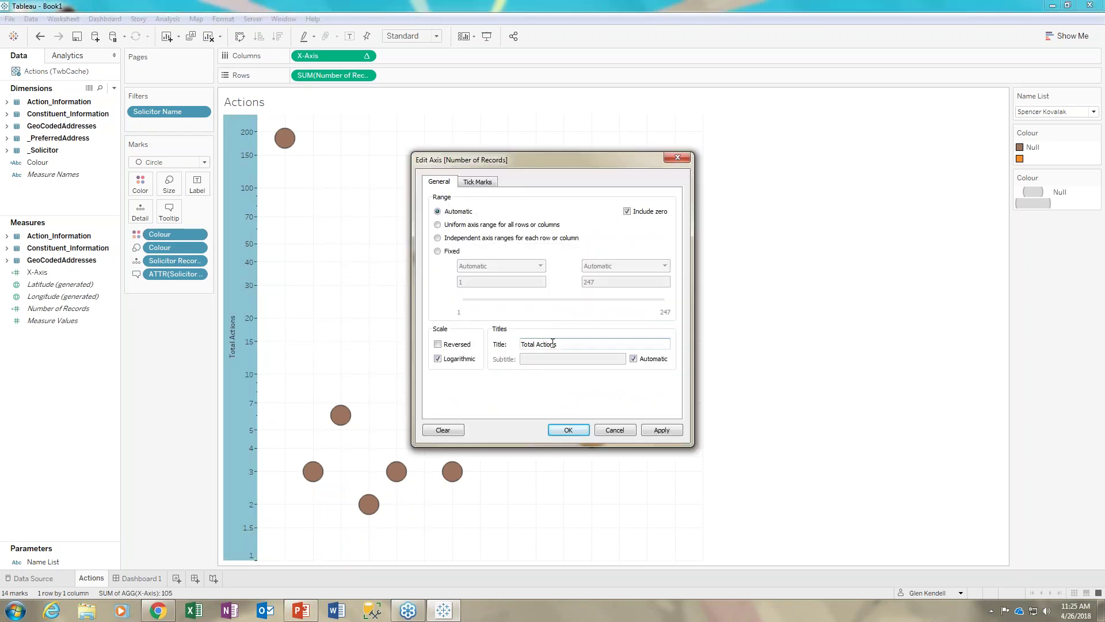
click(615, 430)
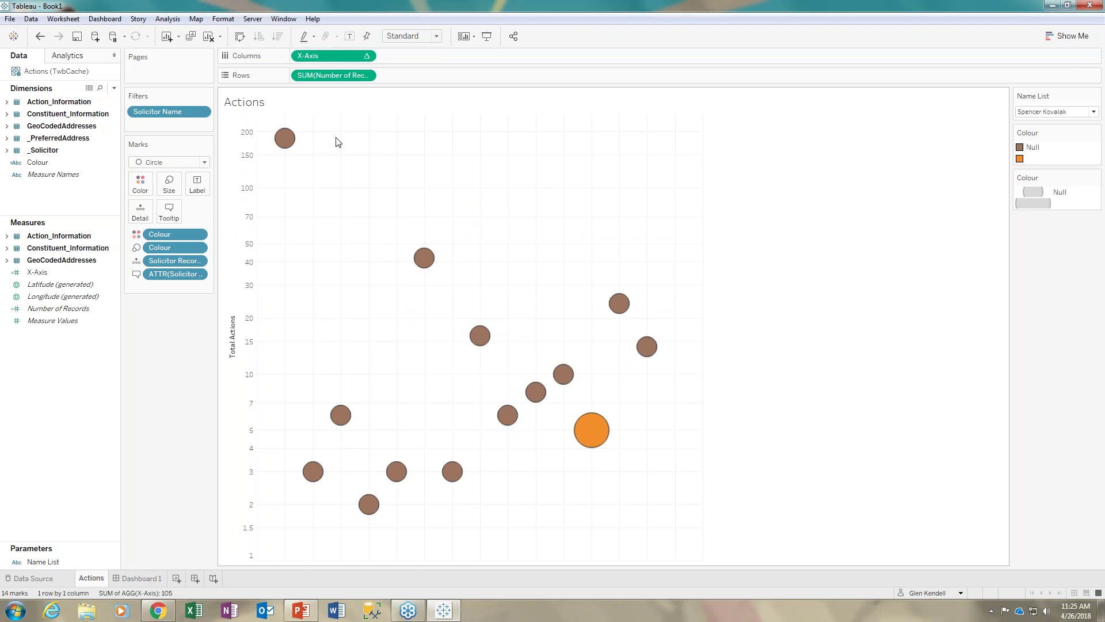
Format the Actions sheet's lines so that its grid lines are set to None.
right_click(387, 167)
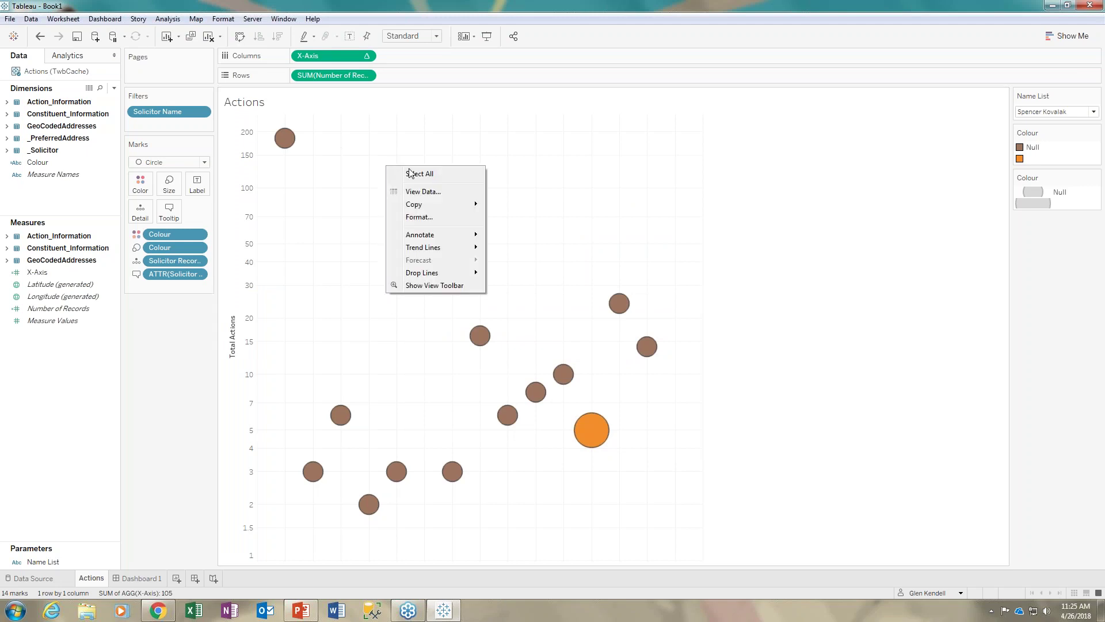
click(425, 217)
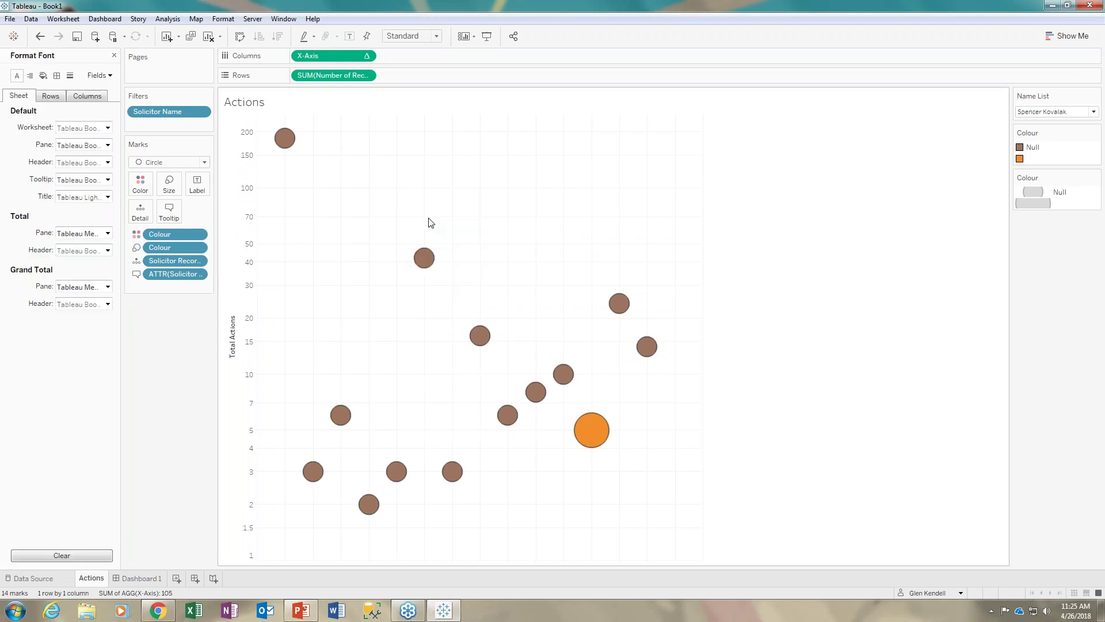
click(70, 77)
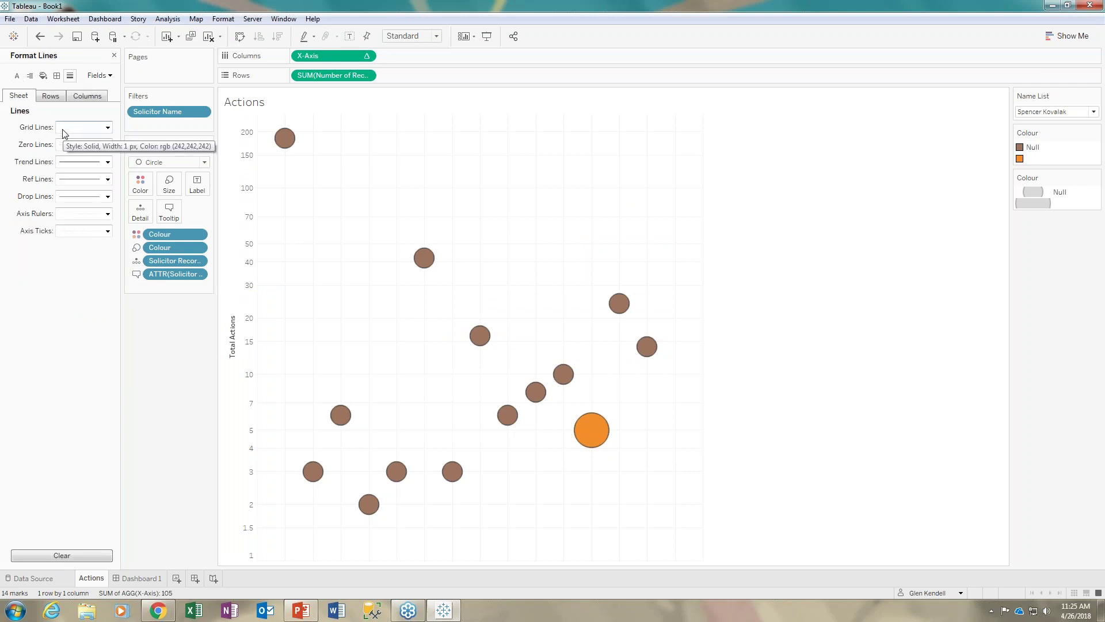
click(64, 133)
click(74, 144)
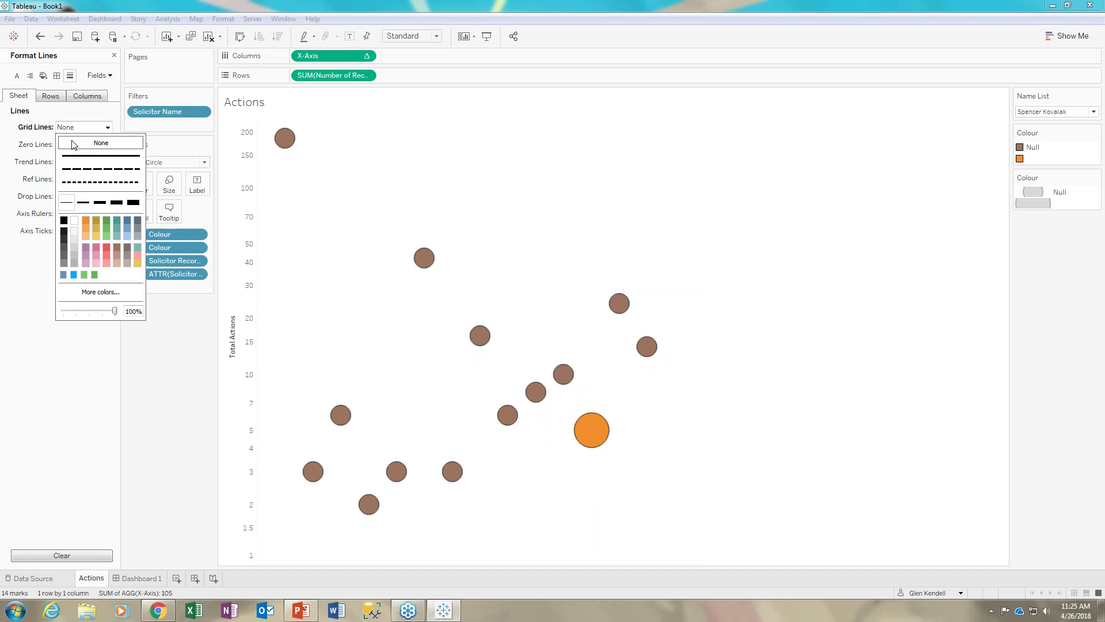
click(37, 413)
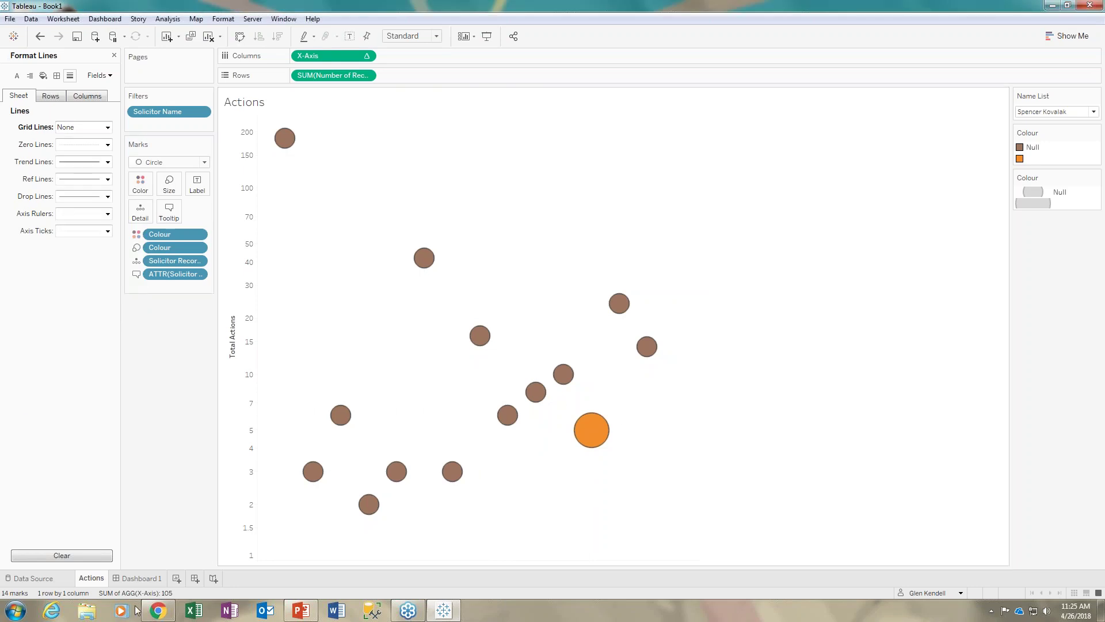
Add the Actions sheet to Dashboard 1.
click(139, 576)
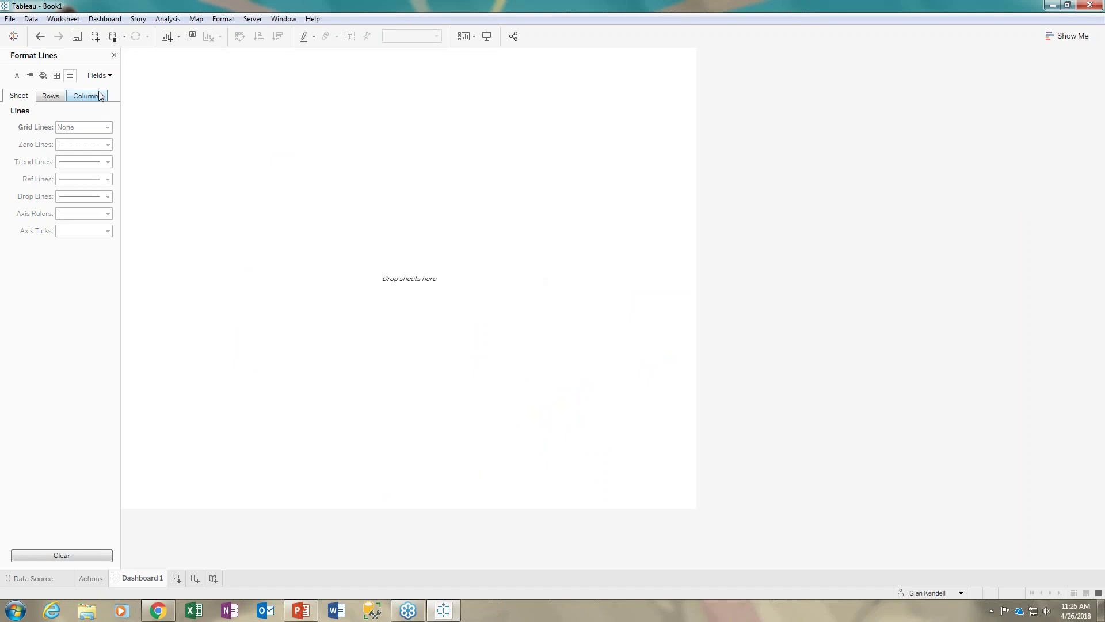
click(113, 55)
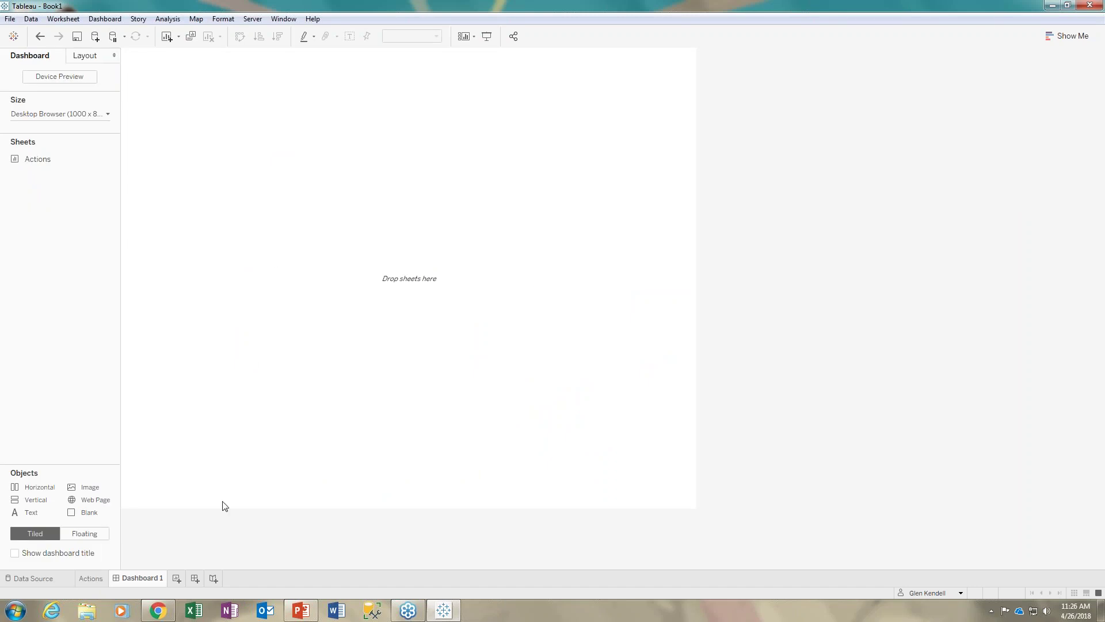
mouse_move(38, 163)
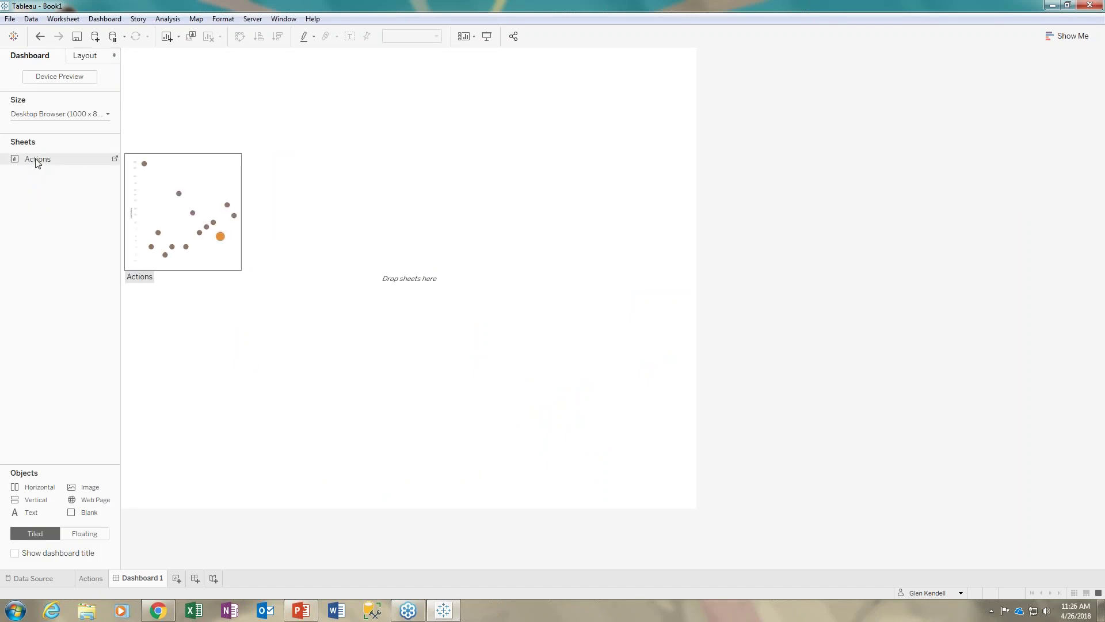
double_click(36, 160)
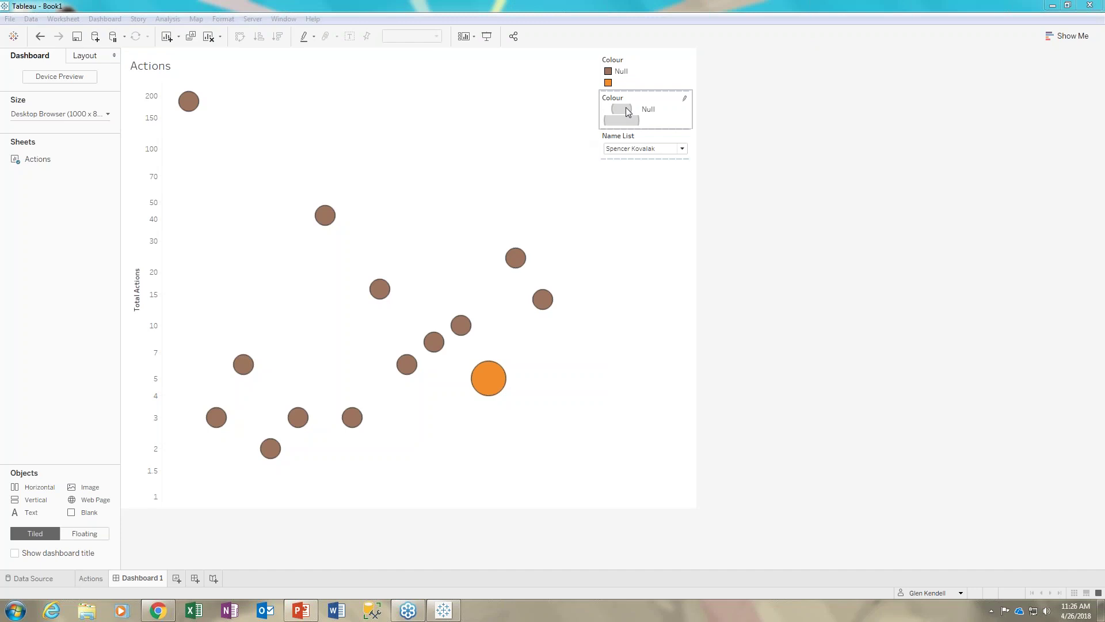
Remove both Colour legends from the dashboard, leaving only the Name List control beside the chart.
click(648, 72)
click(697, 59)
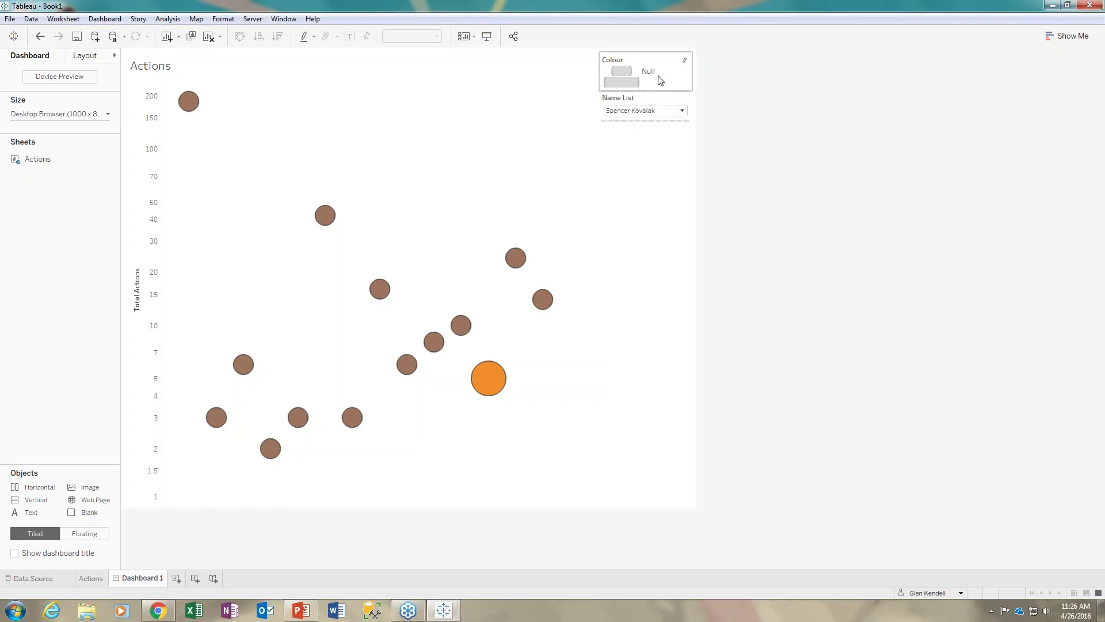
click(698, 59)
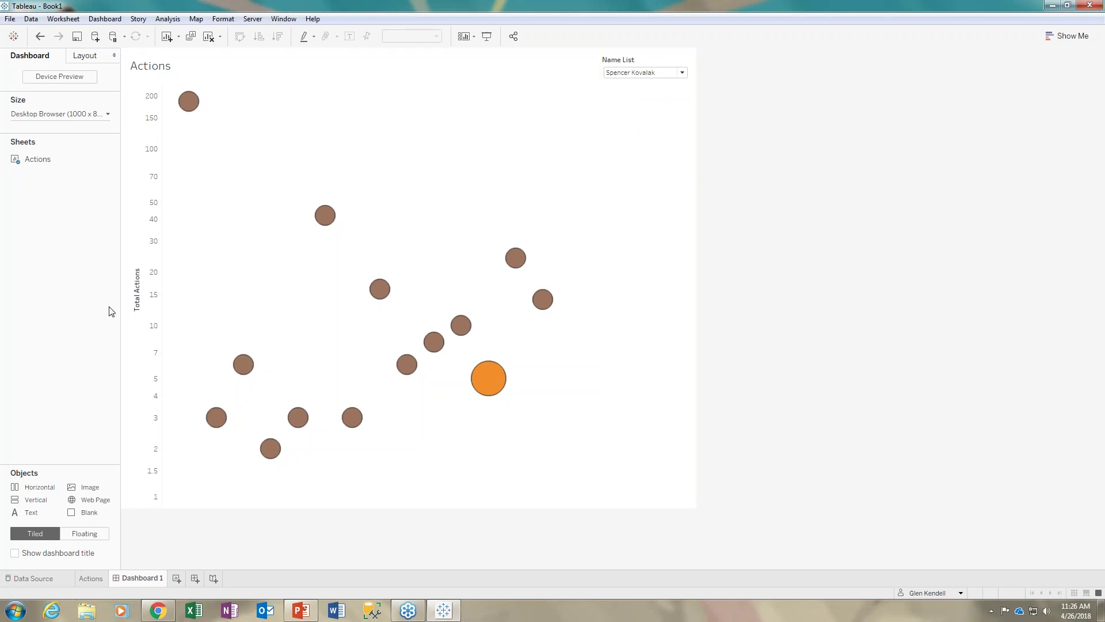
Add a text object reading "Gift Officer Comparison Chart" above the Actions chart.
mouse_move(32, 512)
mouse_down()
mouse_move(264, 65)
mouse_move(222, 78)
mouse_up()
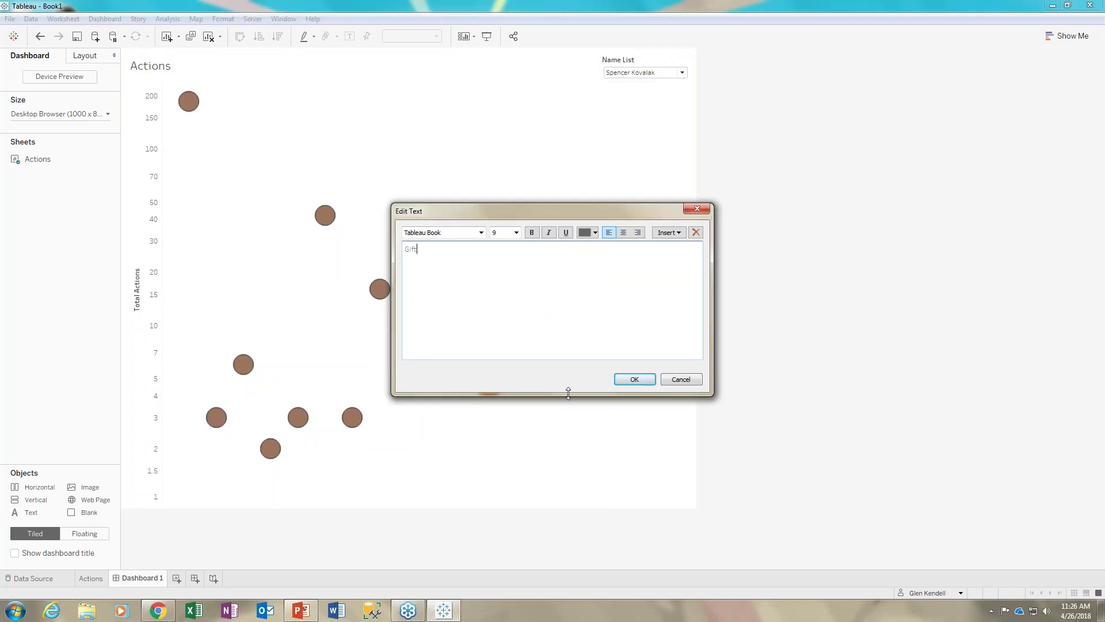
text(Gift Officer Comparison Chart)
click(647, 379)
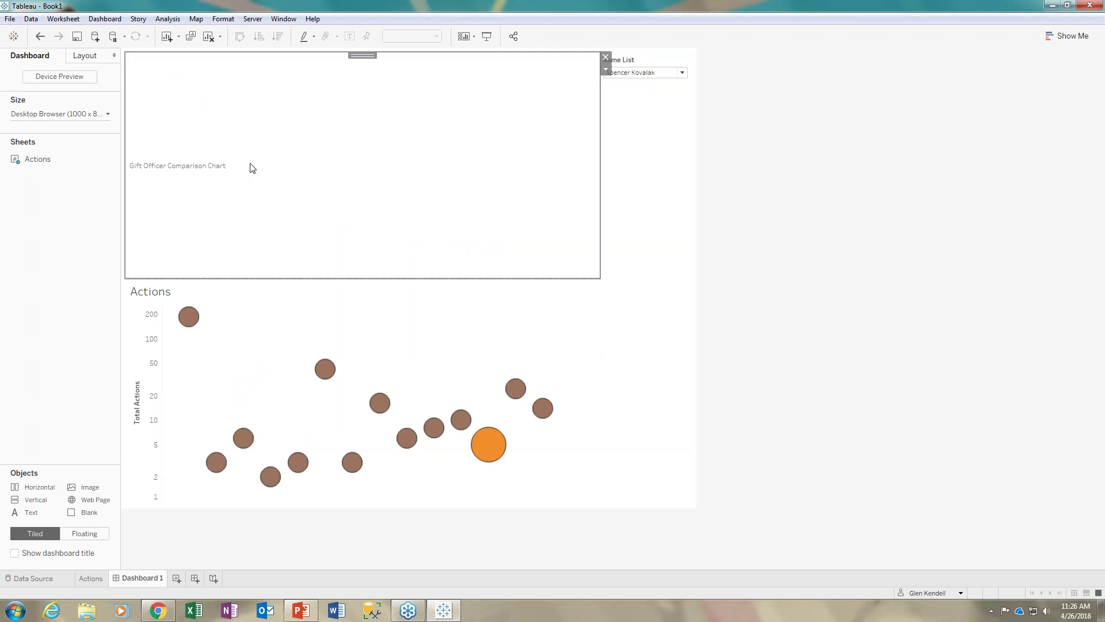
Center the "Gift Officer Comparison Chart" text and set its font size to 16.
double_click(212, 166)
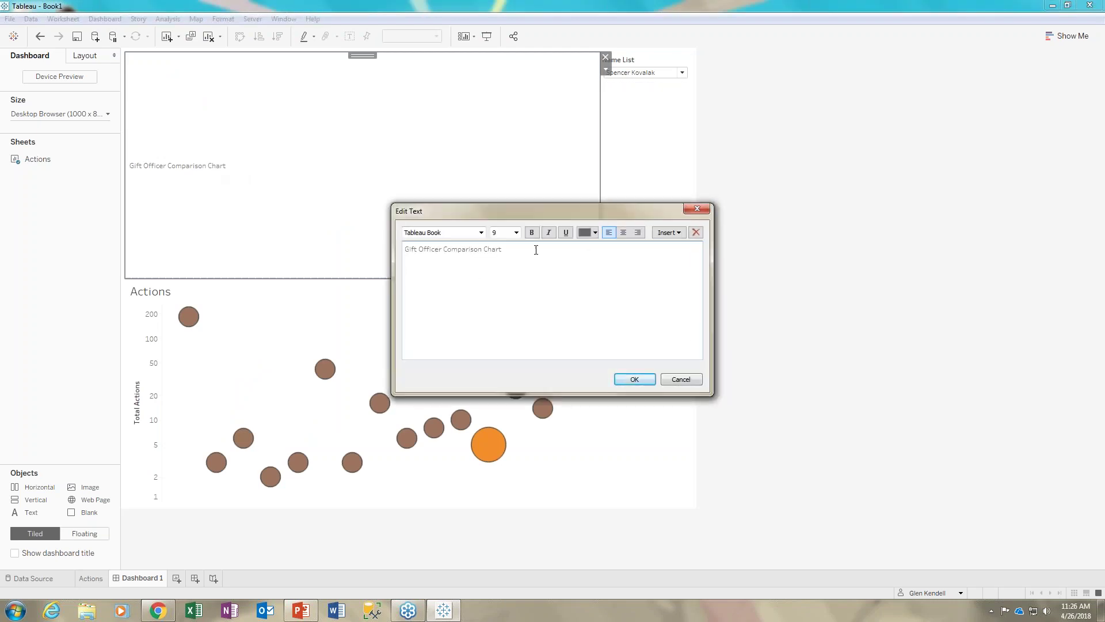
key(ctrl+a)
click(516, 232)
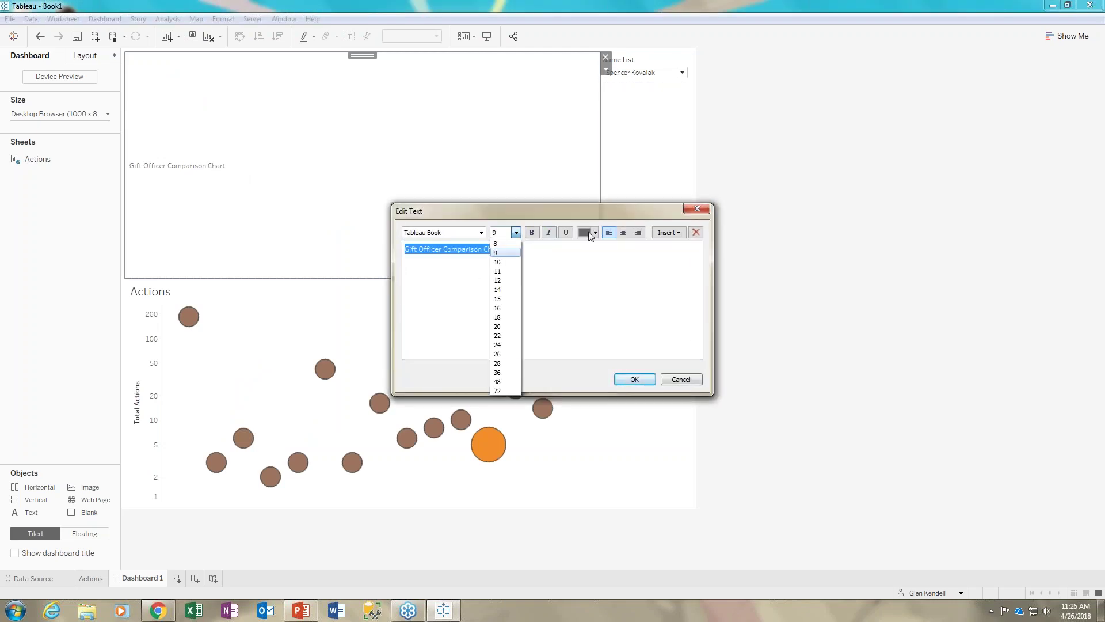
click(623, 233)
click(623, 233)
click(517, 233)
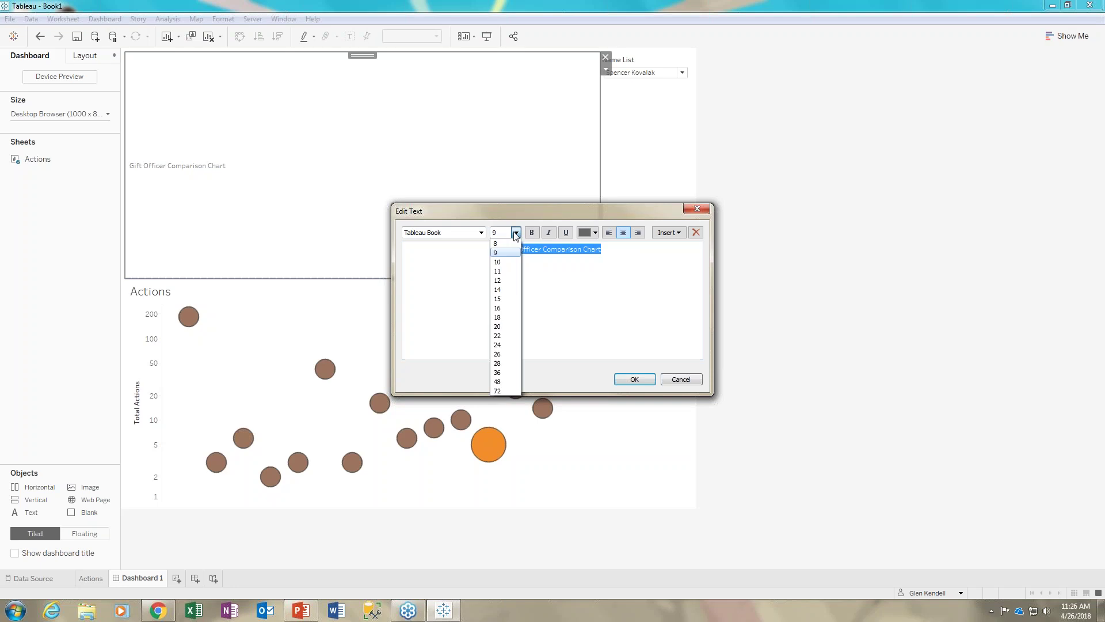
click(507, 299)
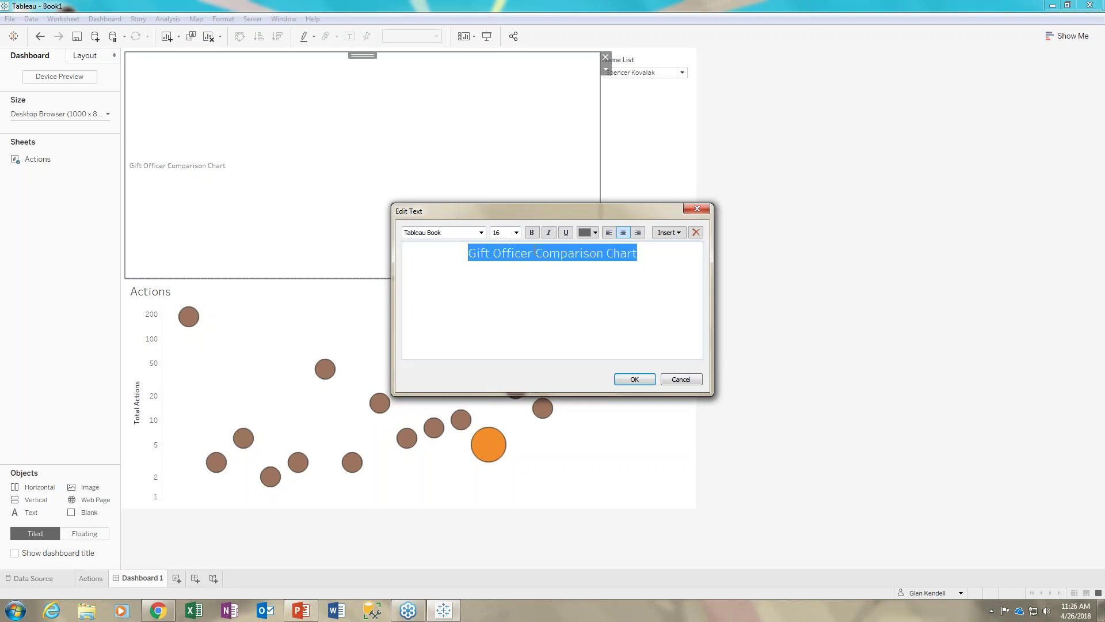
click(641, 380)
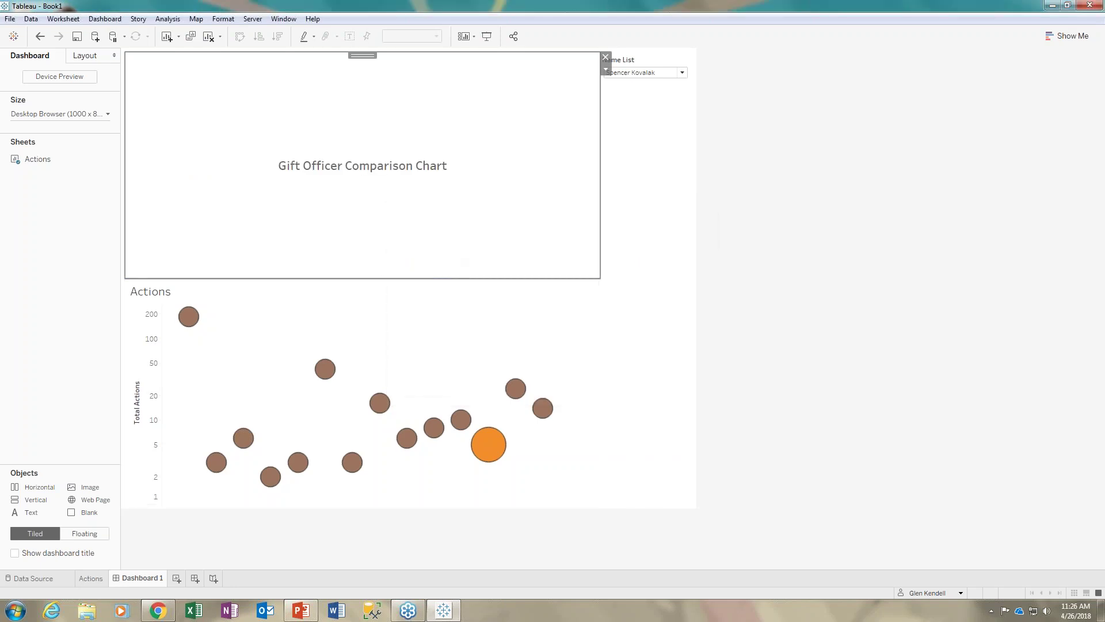
Shrink the dashboard title to a shallow band and place a narrowed Name List control beside it, above the full-width chart.
drag(434, 279, 431, 123)
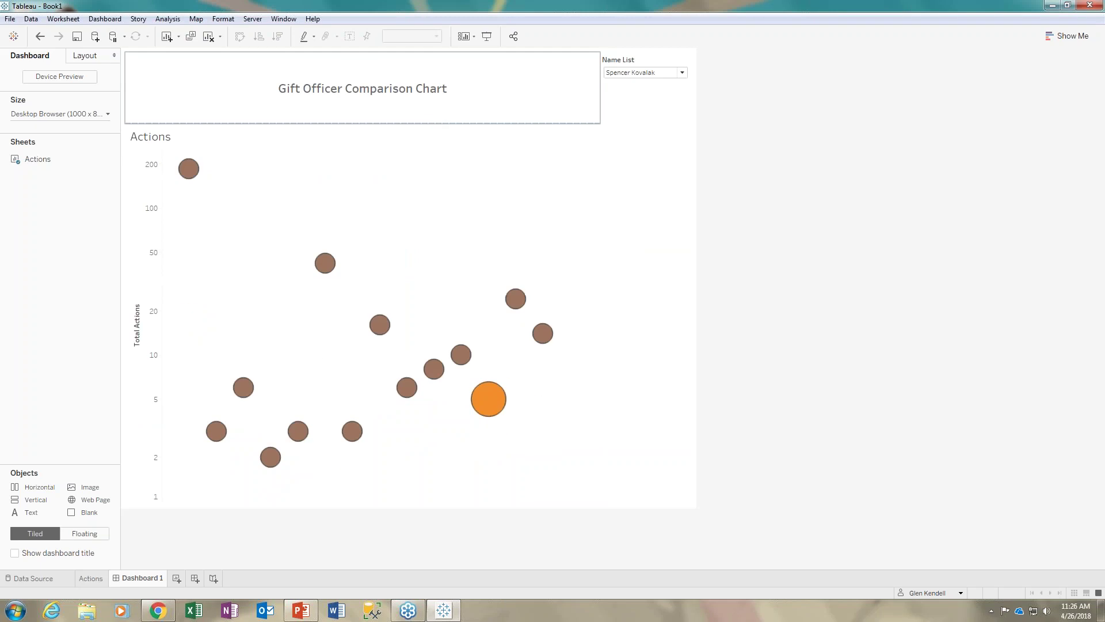
click(638, 96)
drag(646, 55, 531, 74)
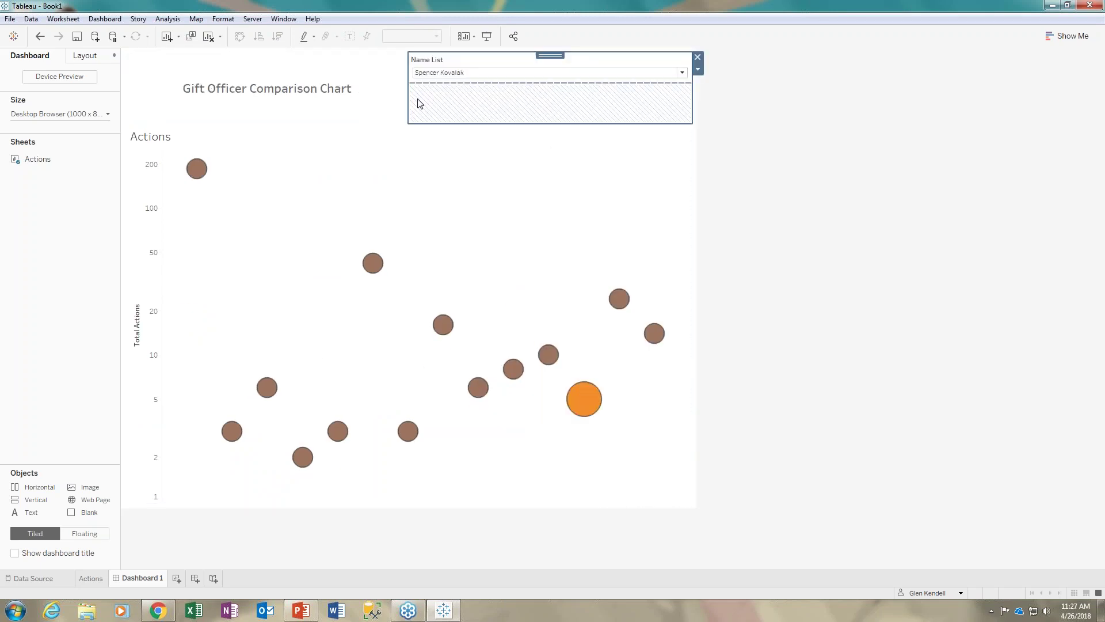
drag(409, 104, 466, 109)
click(422, 149)
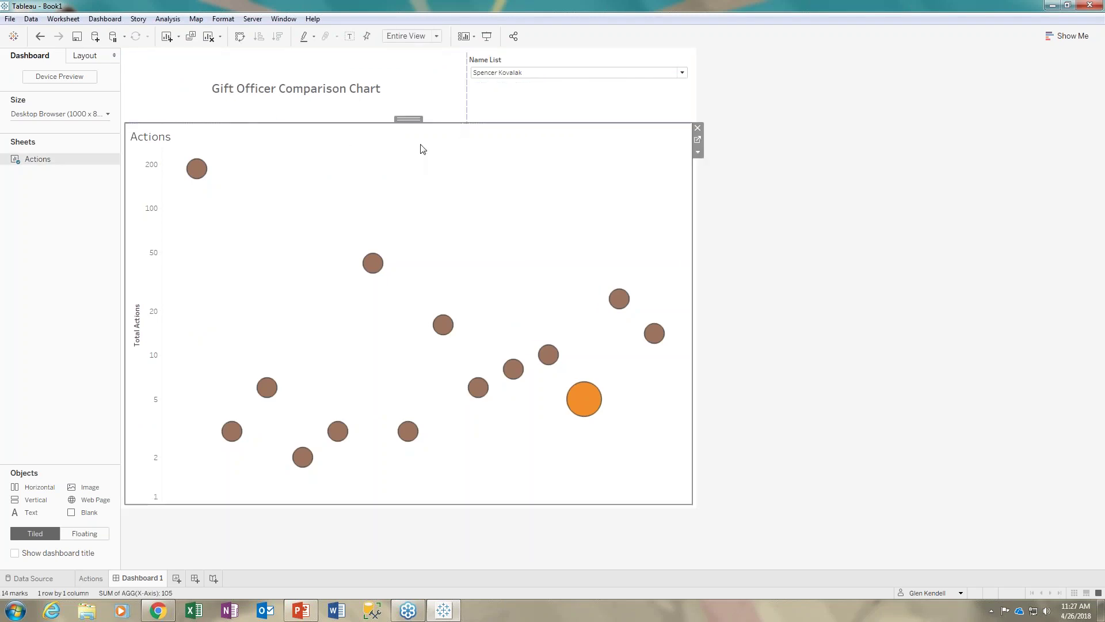
Retitle the Name List control "Highlight a Gift Officer".
click(689, 61)
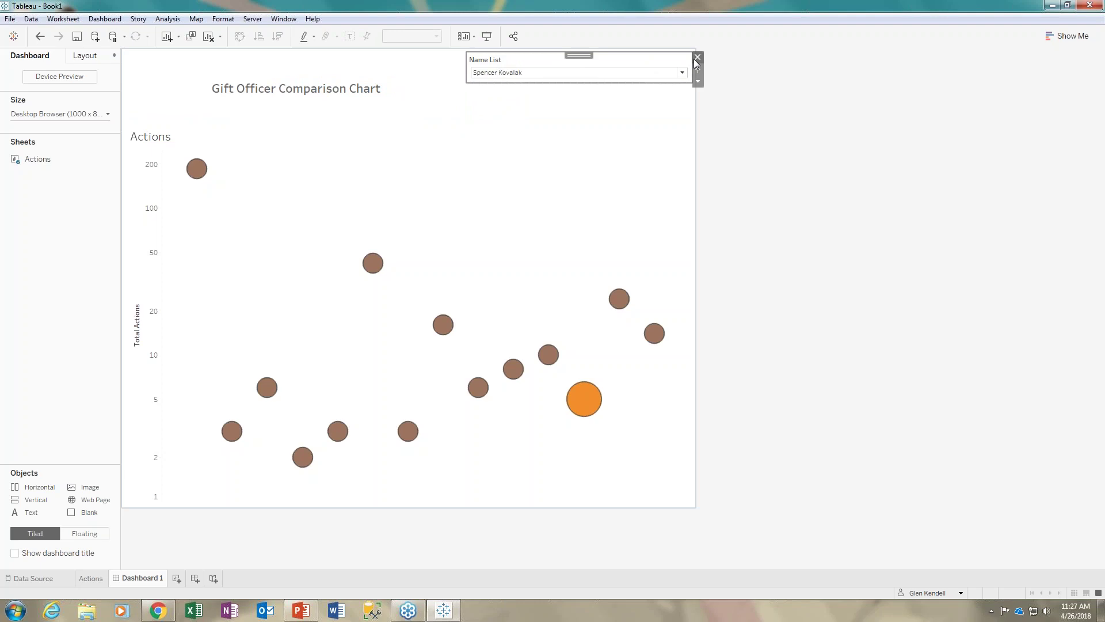
click(698, 82)
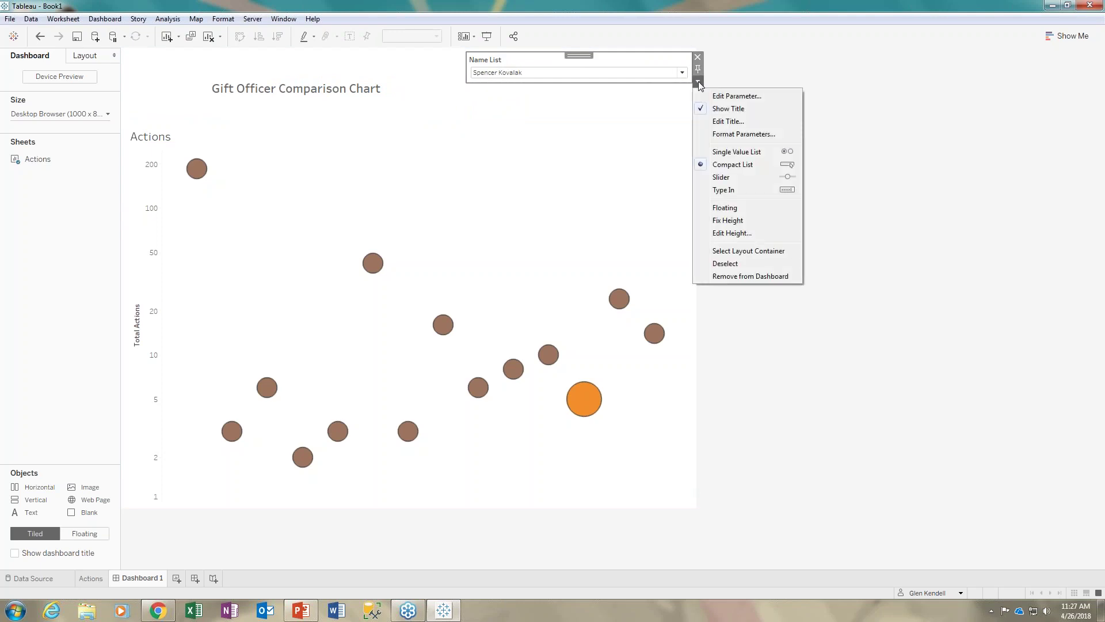
click(733, 122)
key(ctrl+a)
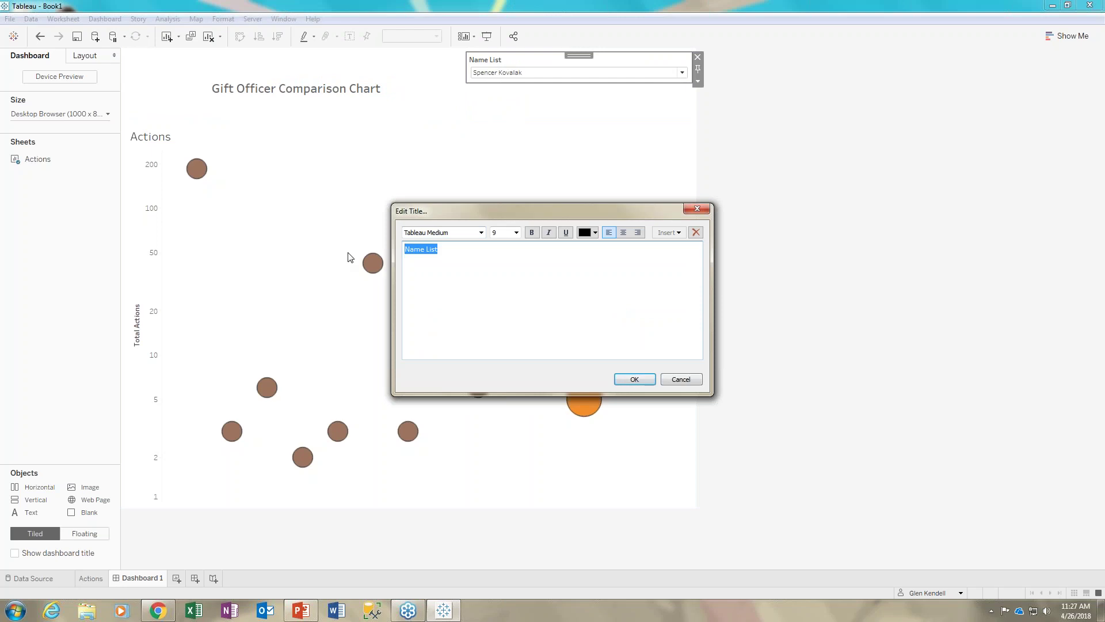
text(High)
Format the "Highlight a Gift Officer" title as centered, orange text at size 16.
drag(496, 261, 387, 252)
click(483, 234)
click(480, 233)
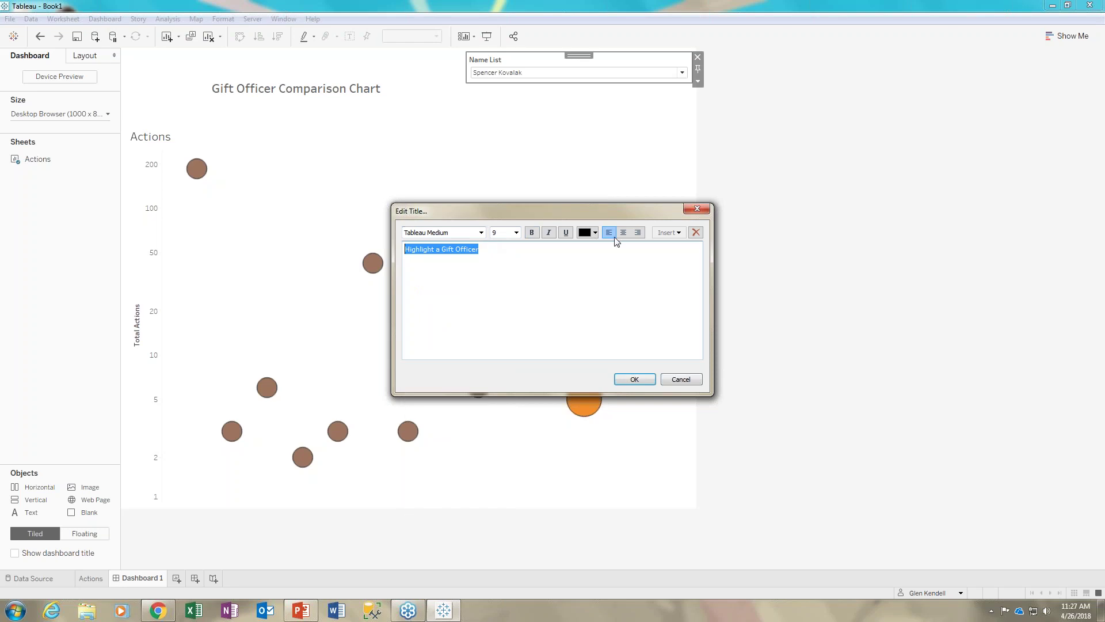
click(623, 232)
click(594, 233)
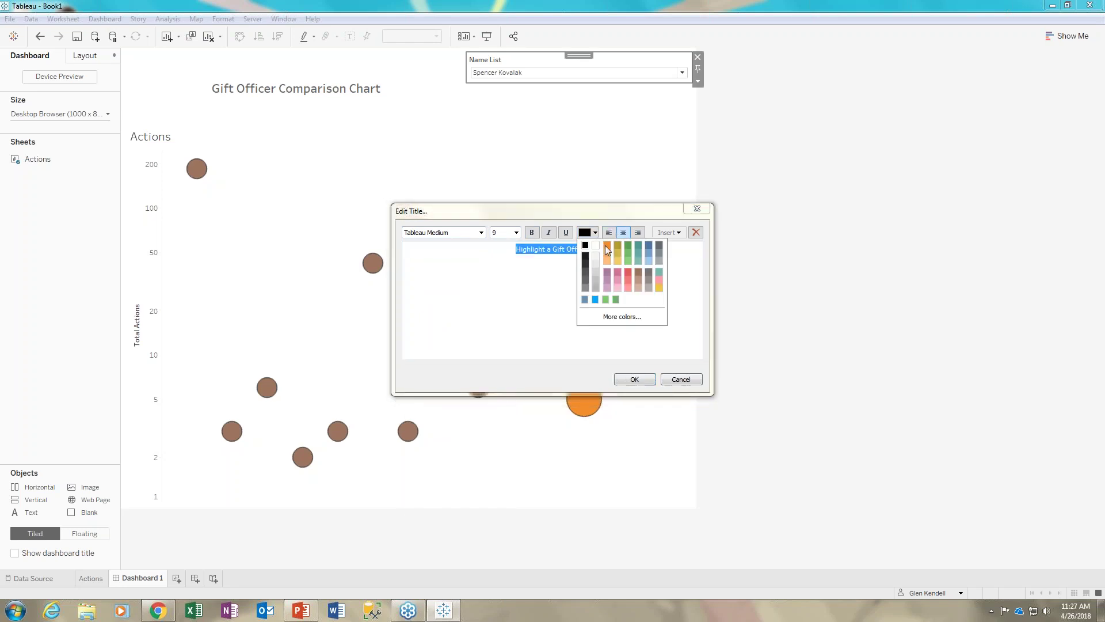
click(606, 244)
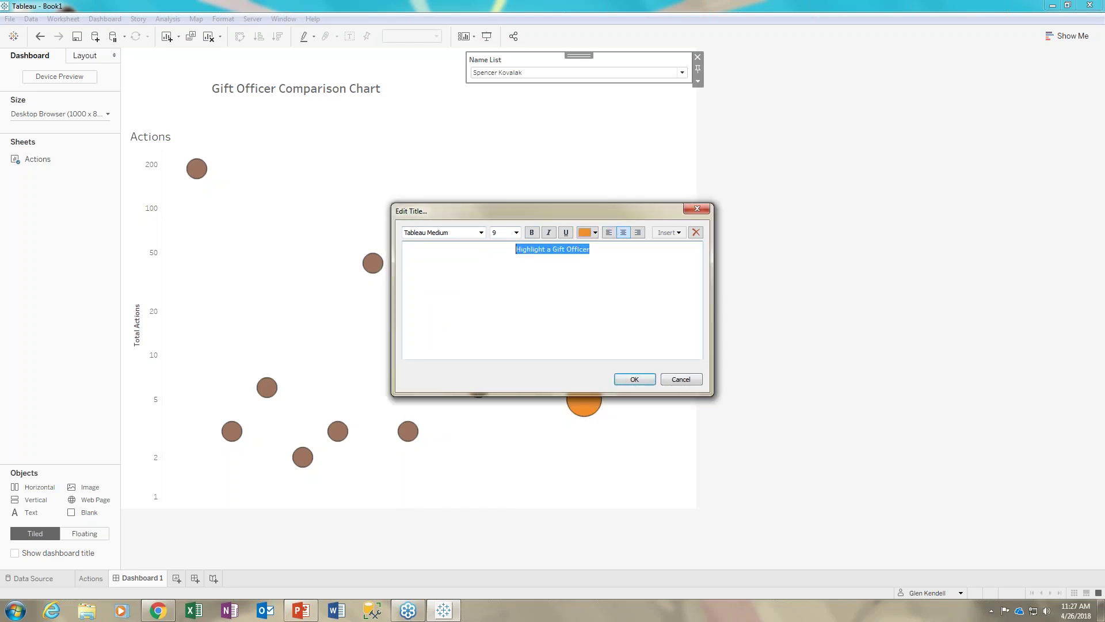
click(517, 233)
click(506, 310)
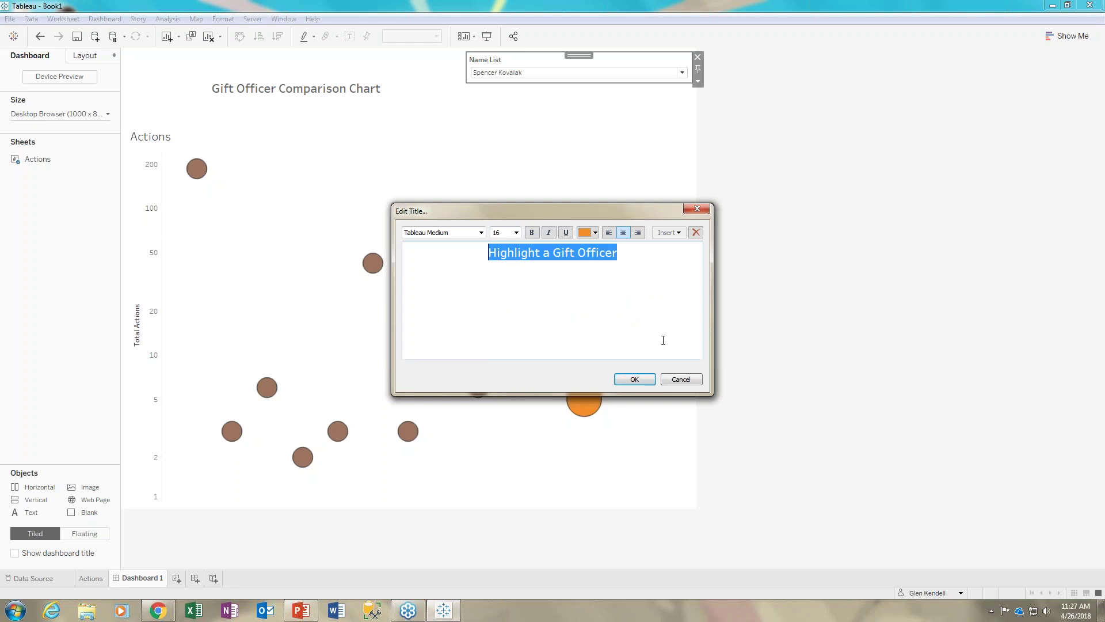
click(649, 383)
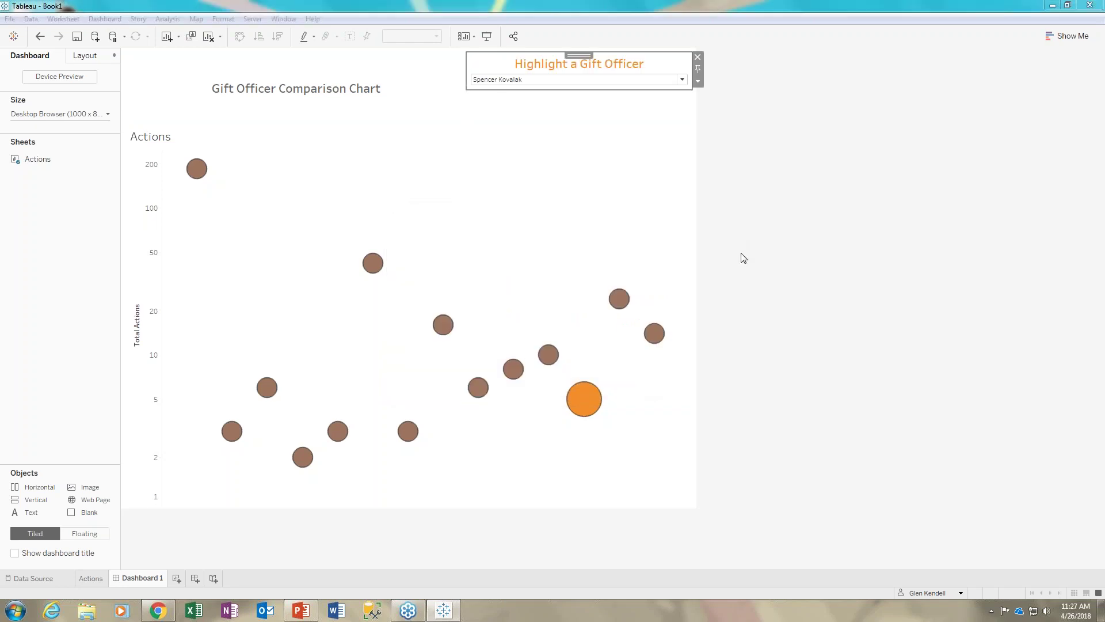
Adjust the height of the Highlight a Gift Officer control within its container.
click(547, 195)
drag(523, 99, 520, 115)
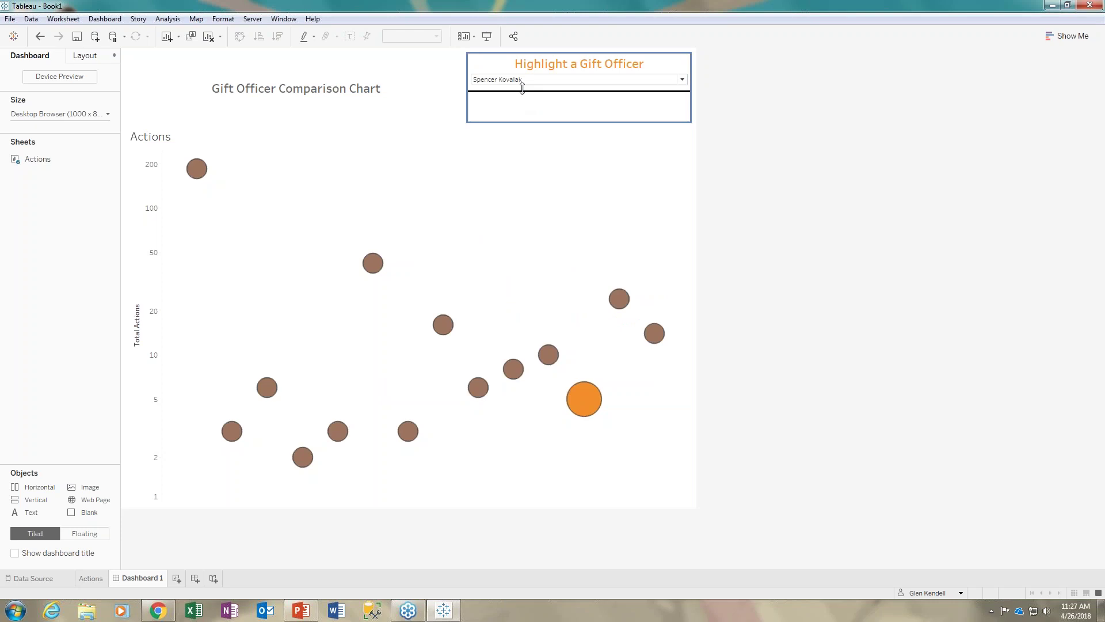
click(531, 194)
Add blank line spacing below the "Highlight a Gift Officer" title text.
right_click(595, 65)
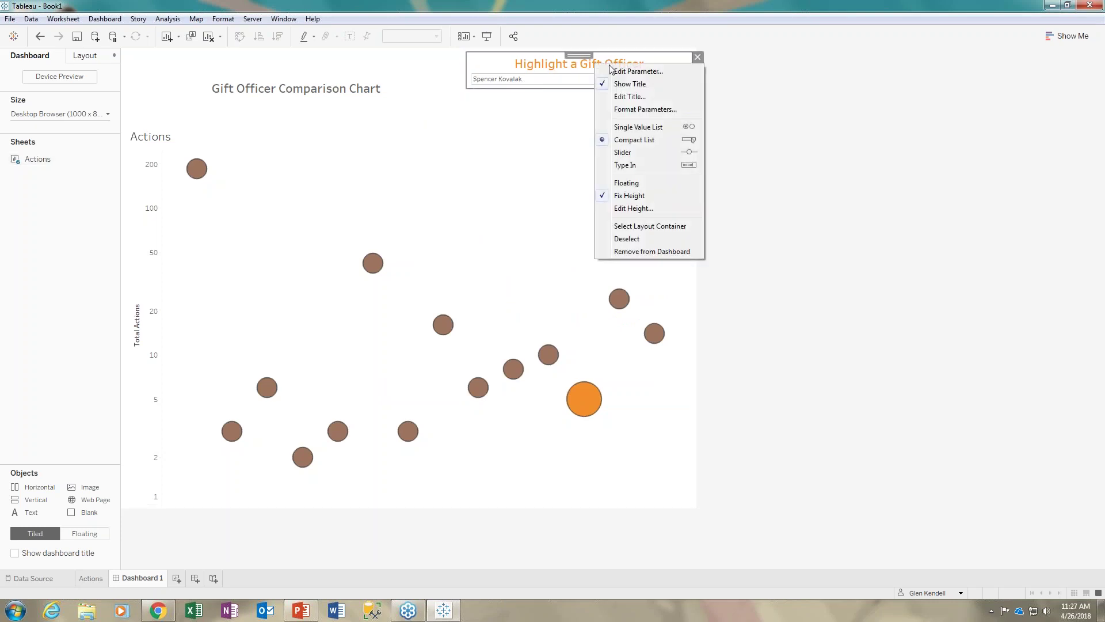
click(630, 96)
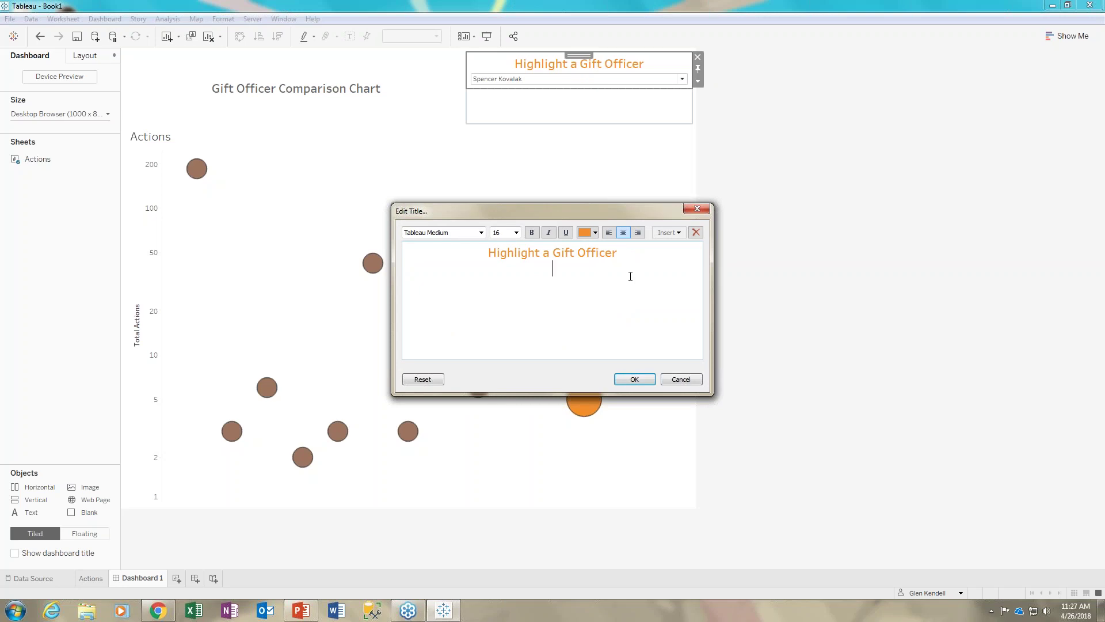
click(634, 379)
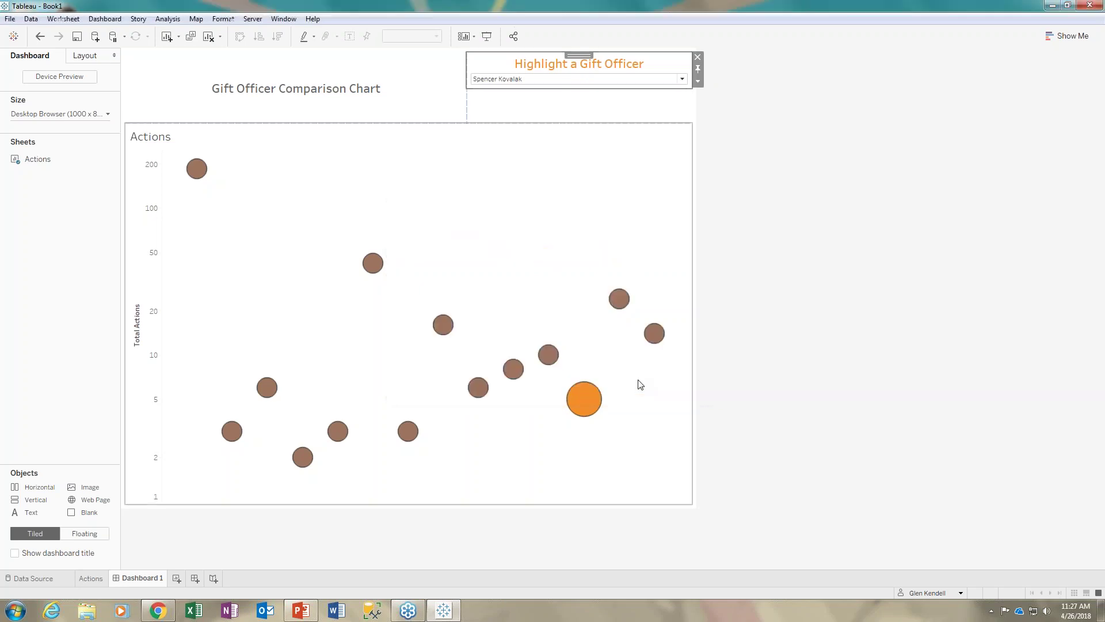
right_click(645, 69)
click(668, 97)
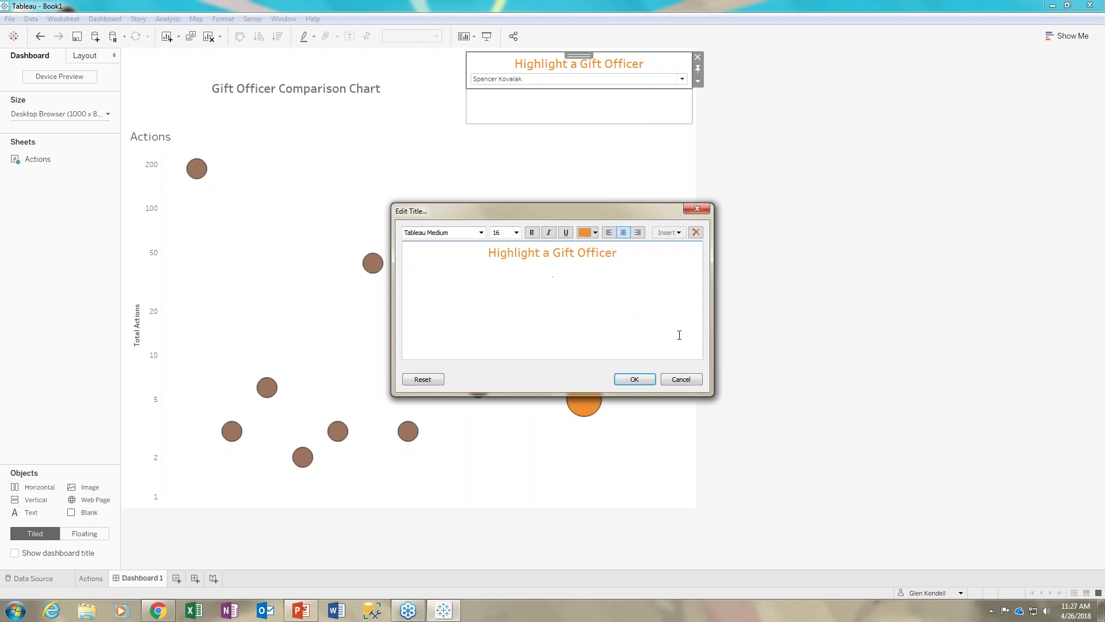
click(635, 379)
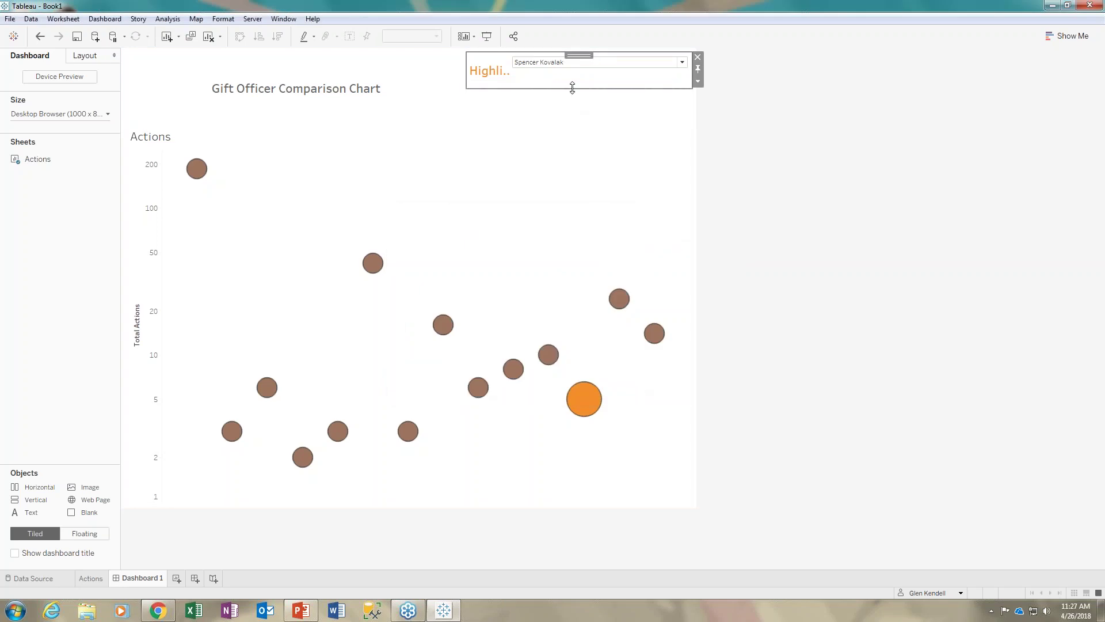
Make the Highlight a Gift Officer control slightly taller and edit the line spacing of its title again.
drag(573, 88, 572, 94)
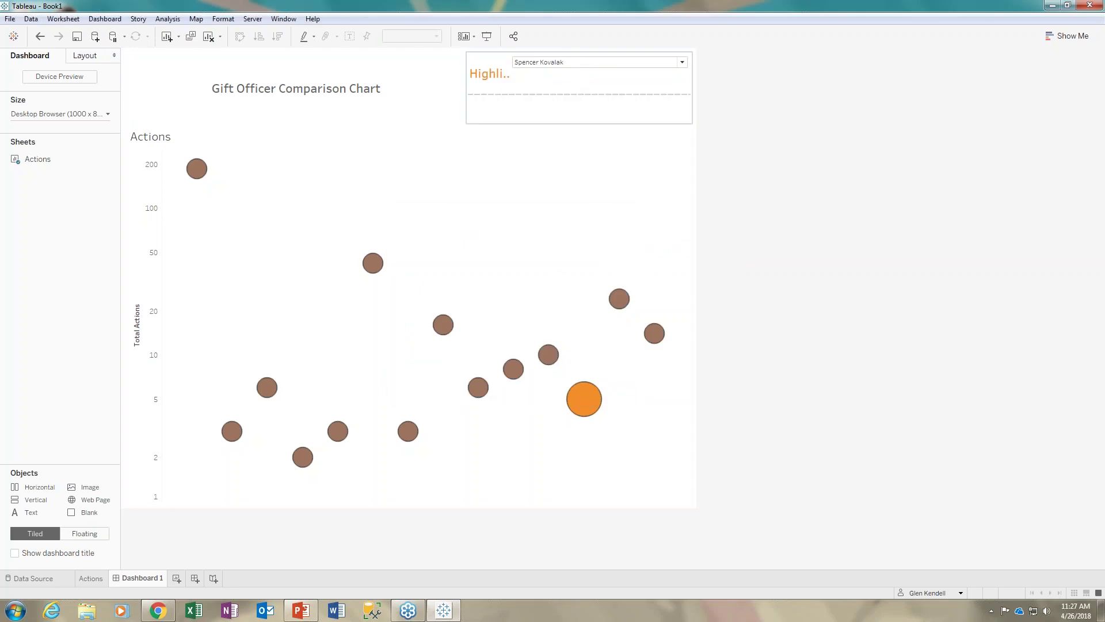
click(573, 65)
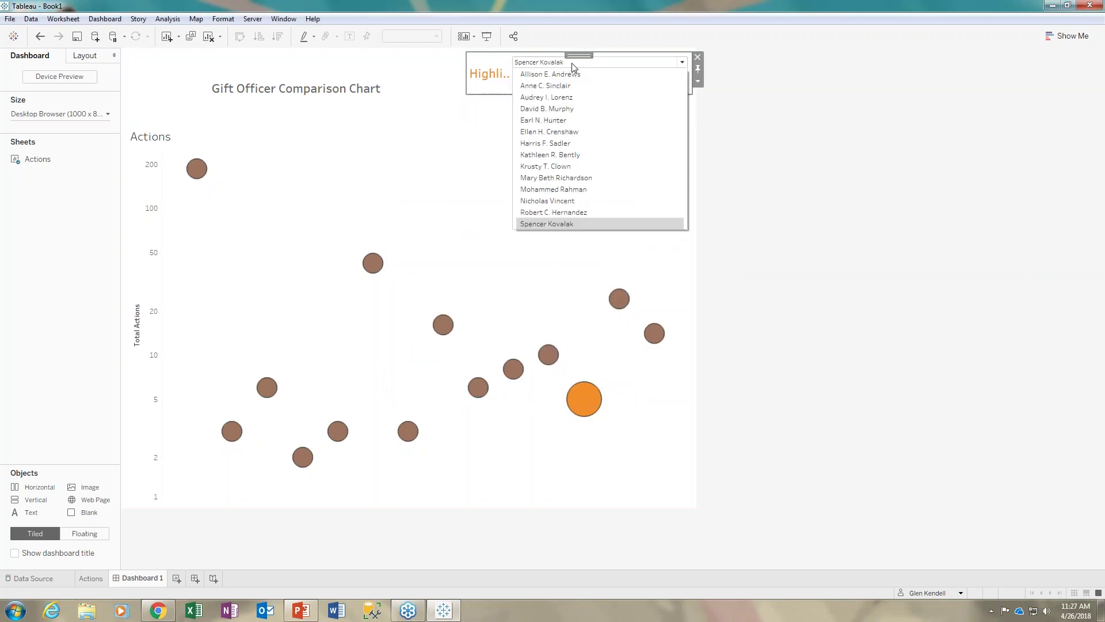
click(698, 81)
click(723, 124)
click(588, 289)
click(635, 379)
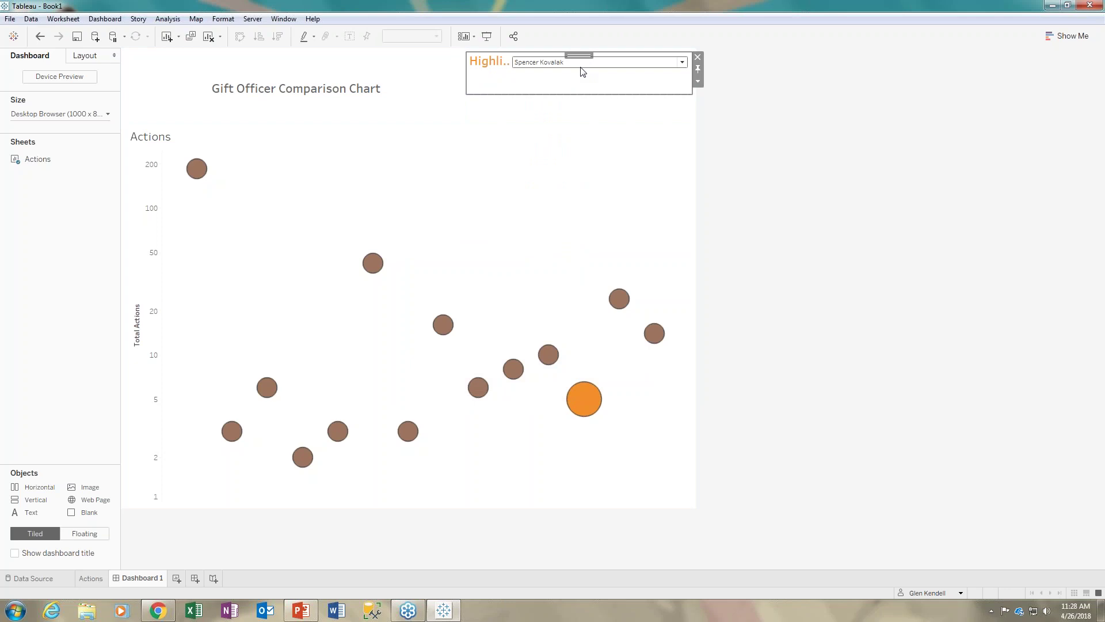
click(516, 63)
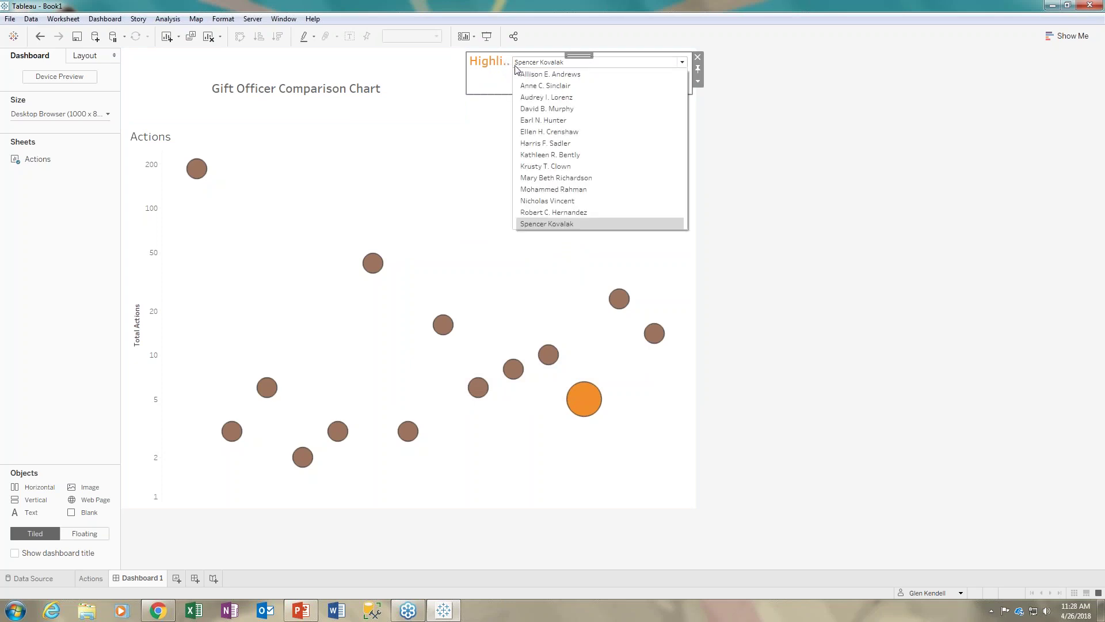
click(693, 89)
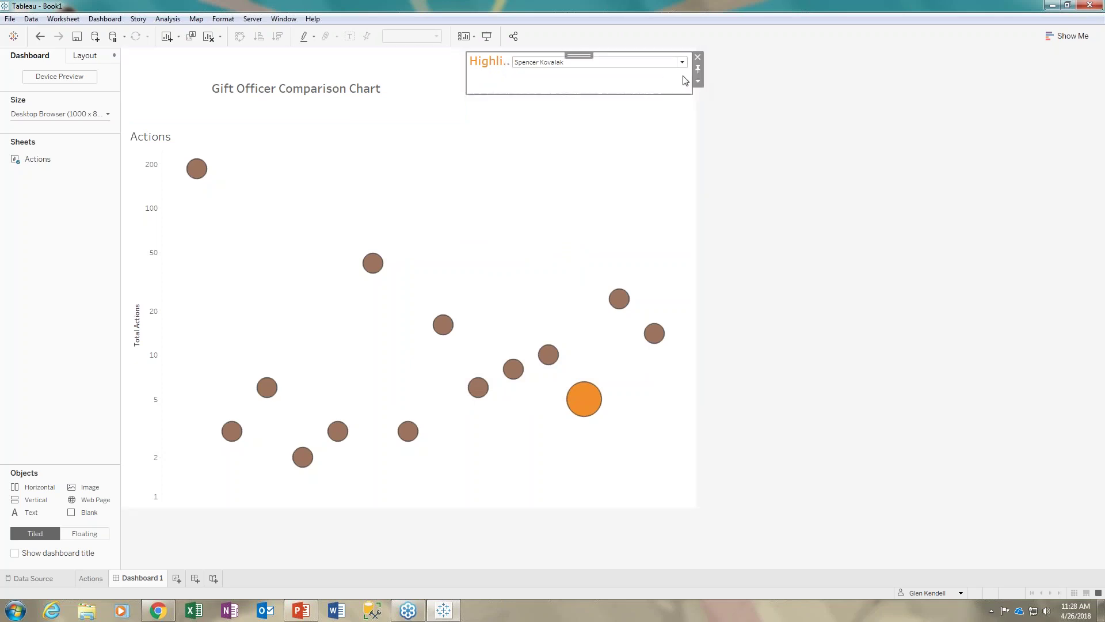
Adjust the line spacing of the "Highlight a Gift Officer" title so it sits above the dropdown.
click(698, 82)
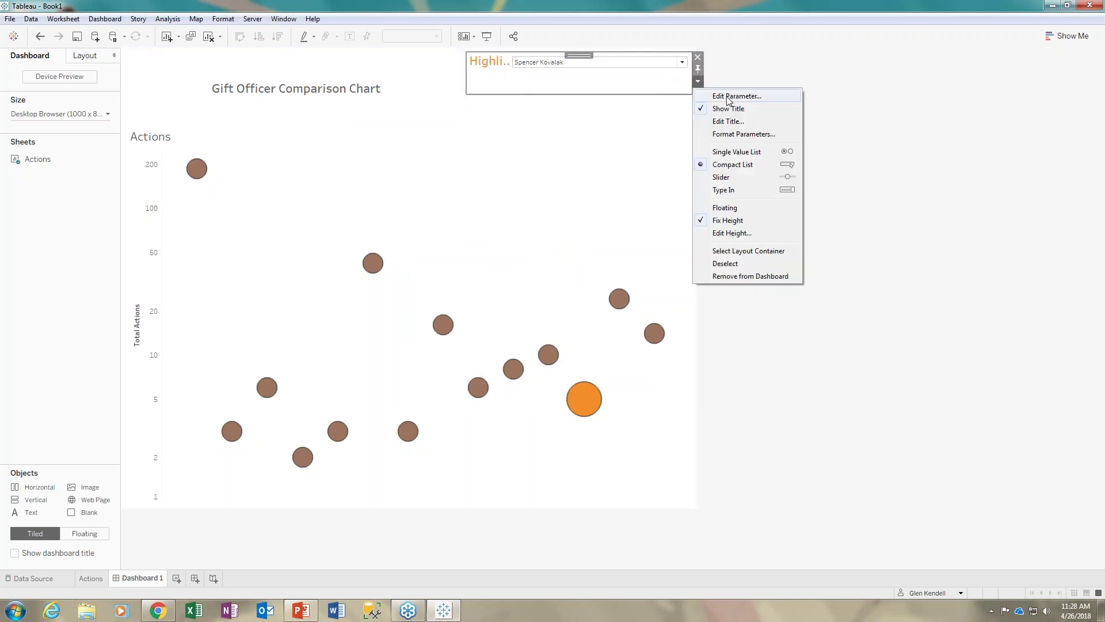
click(729, 121)
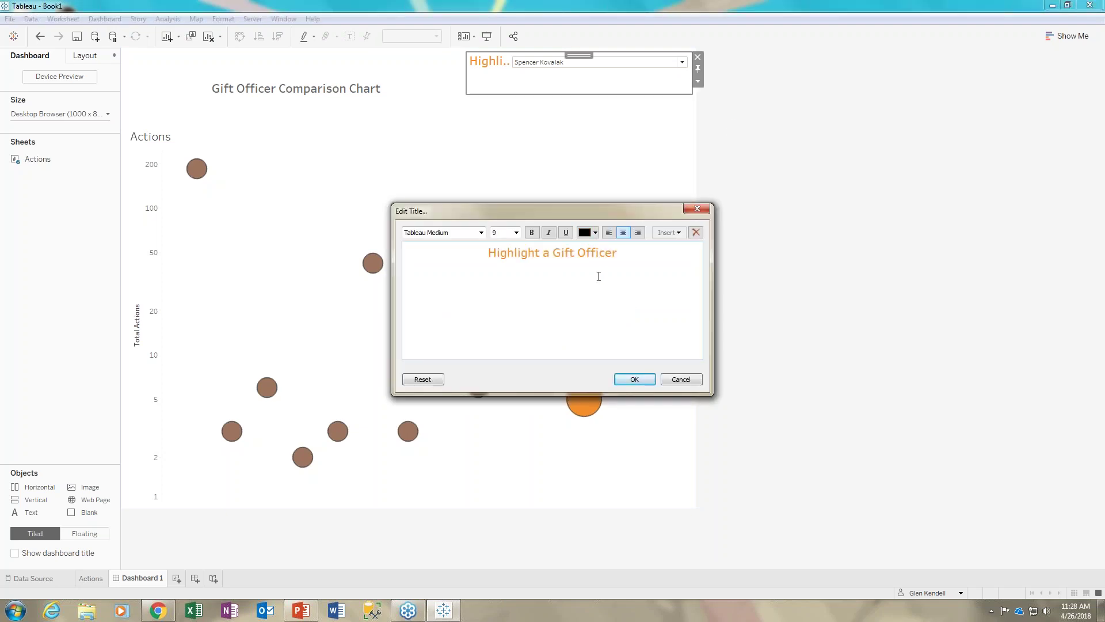
click(646, 382)
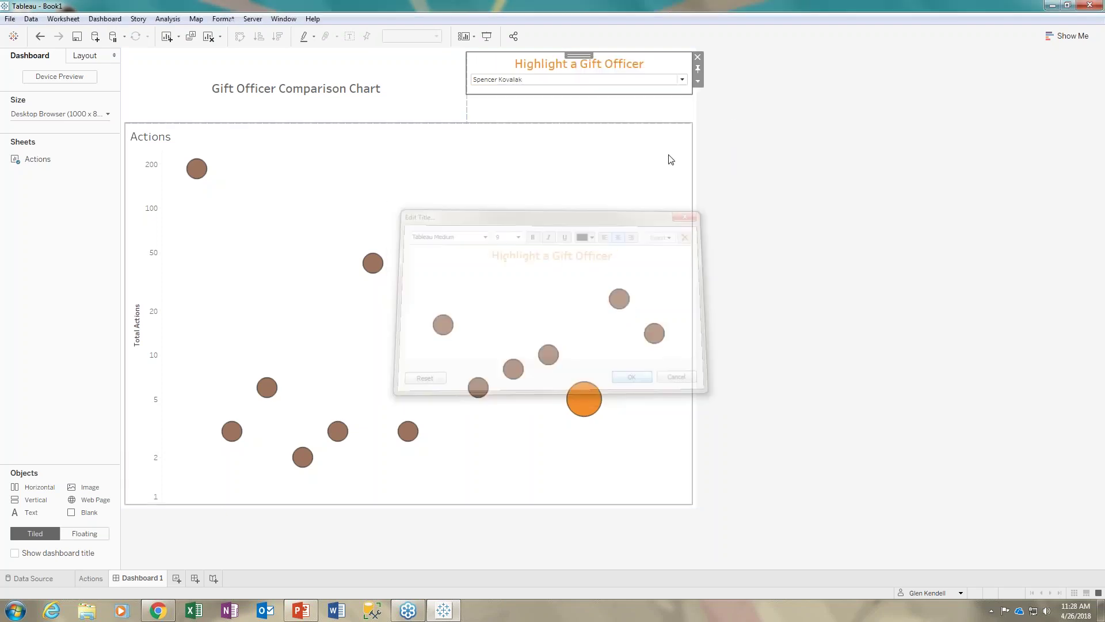
Format the Highlight a Gift Officer parameter control with title and body fonts at size 16.
click(698, 82)
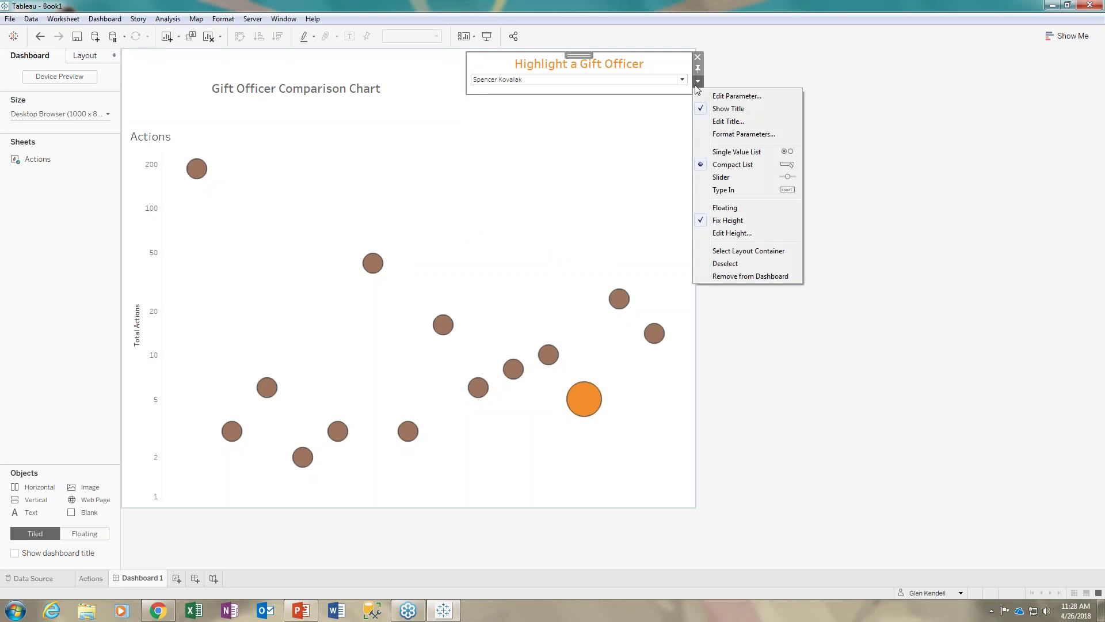
click(732, 135)
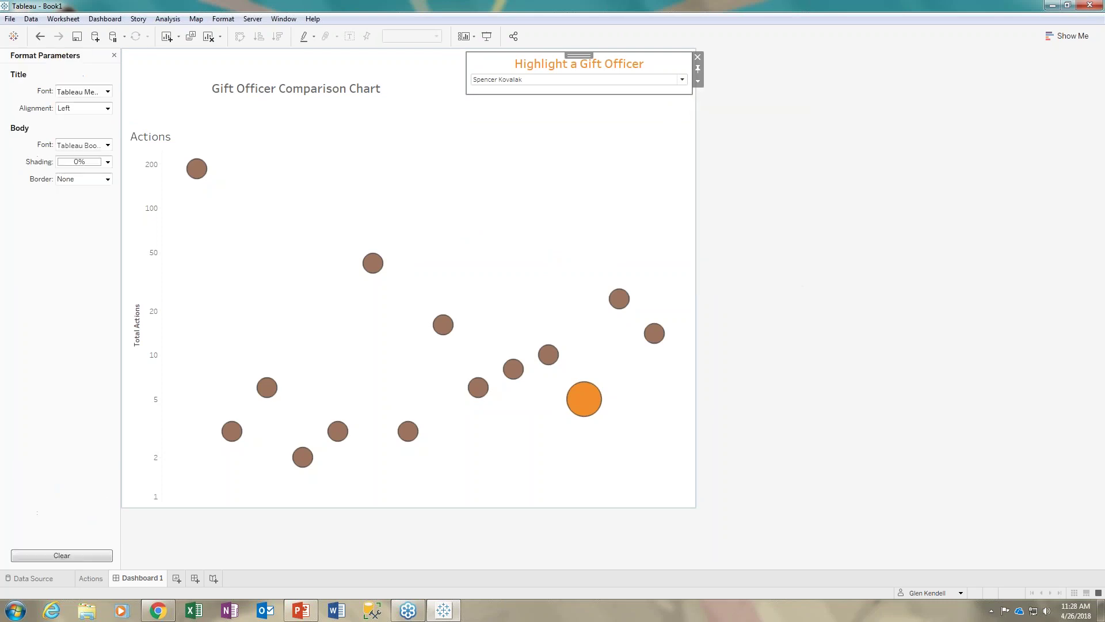
click(108, 91)
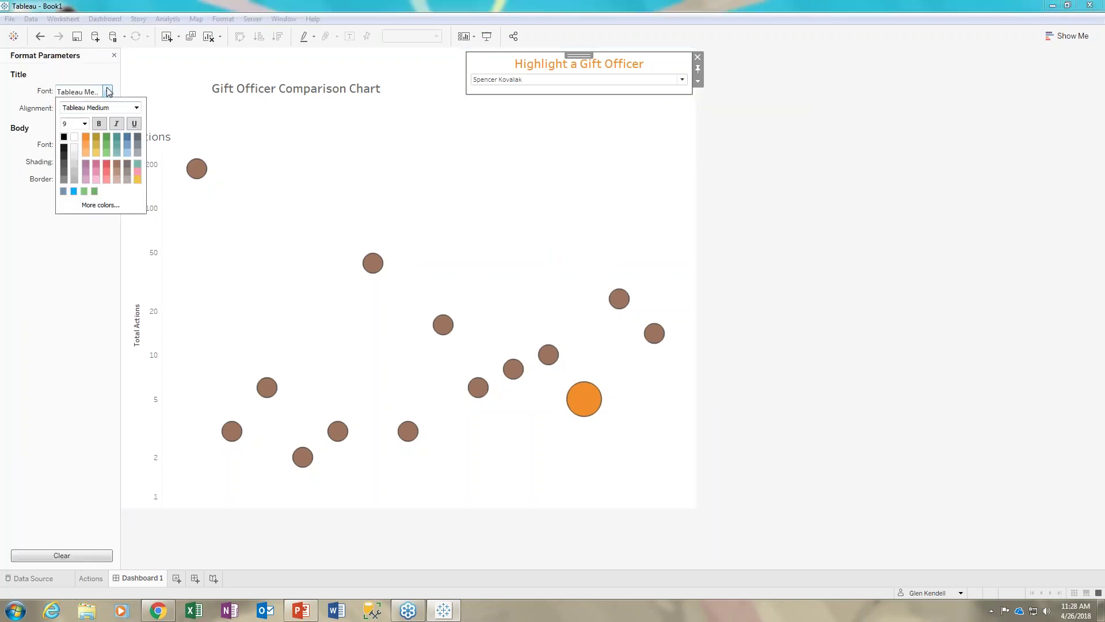
click(85, 123)
click(70, 199)
click(30, 230)
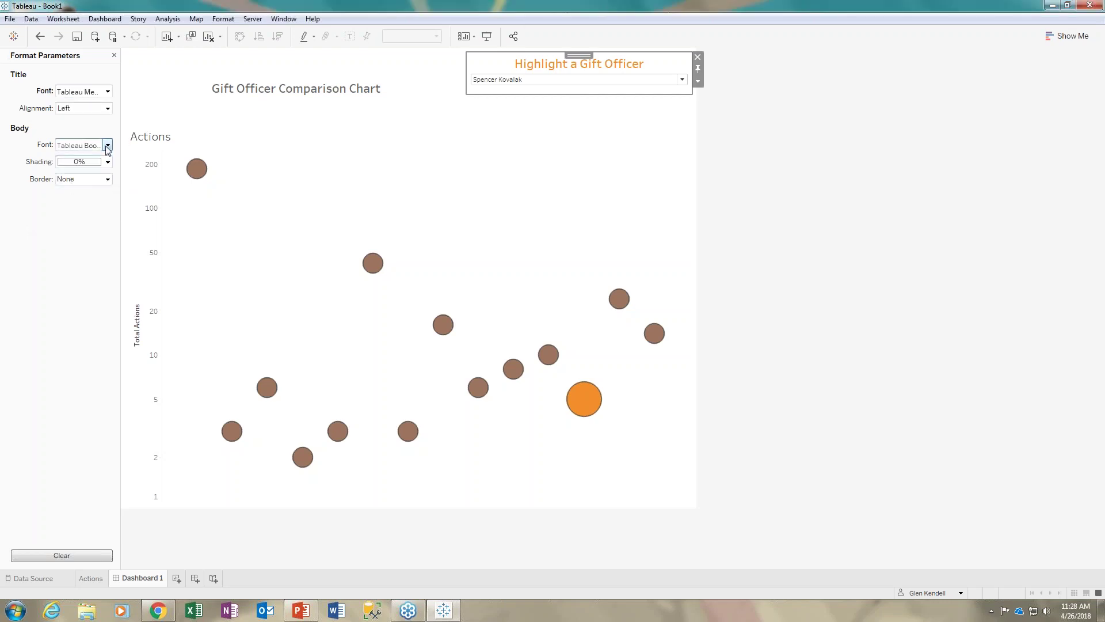
click(107, 146)
click(85, 176)
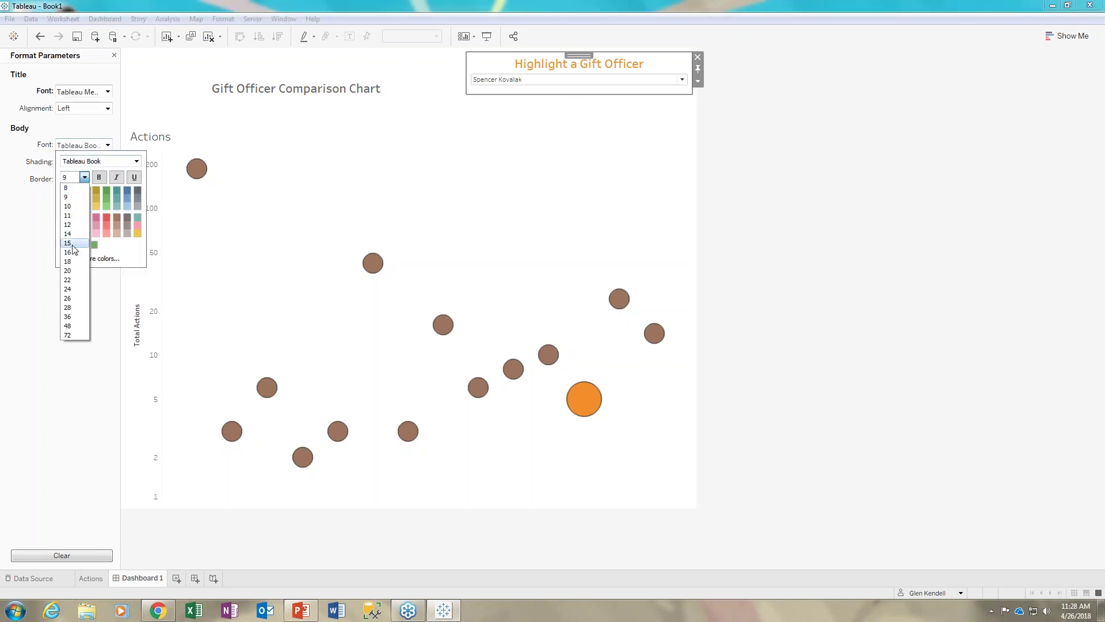
click(73, 255)
click(25, 217)
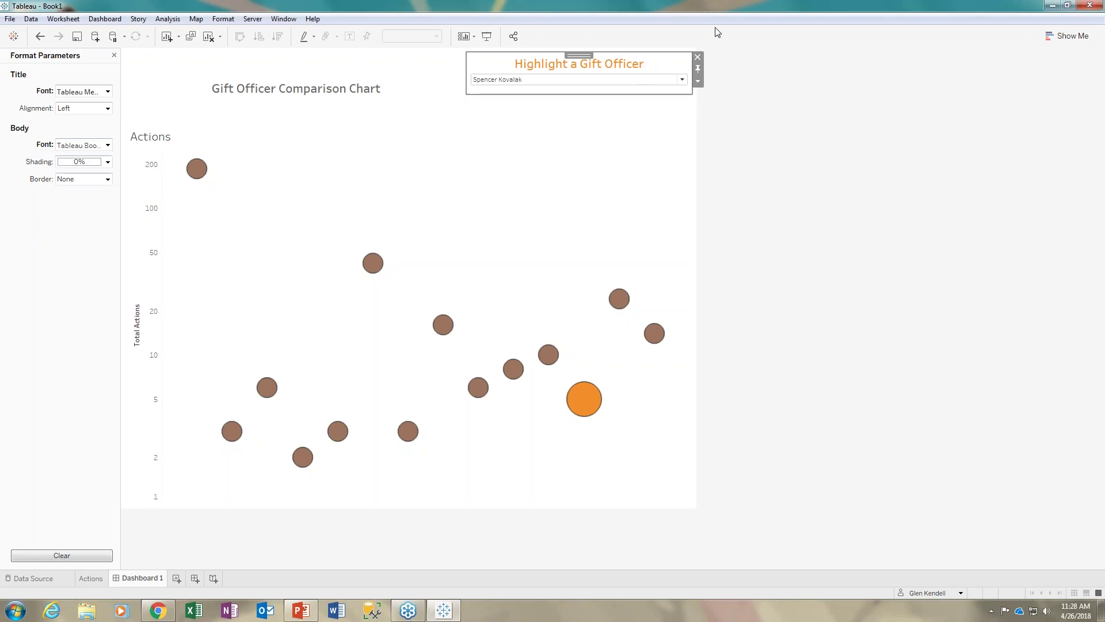
Choose the second-to-last gift officer in the Highlight a Gift Officer list.
click(682, 79)
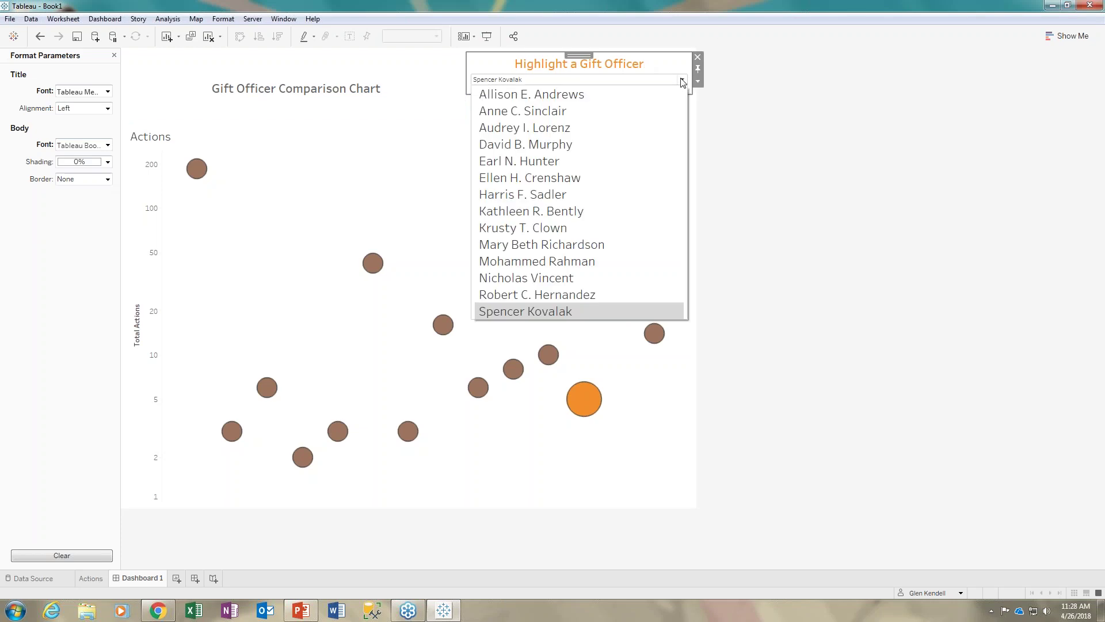
click(538, 293)
click(806, 331)
Set the "Gift Officer Comparison Chart" dashboard title text to font size 24.
click(313, 120)
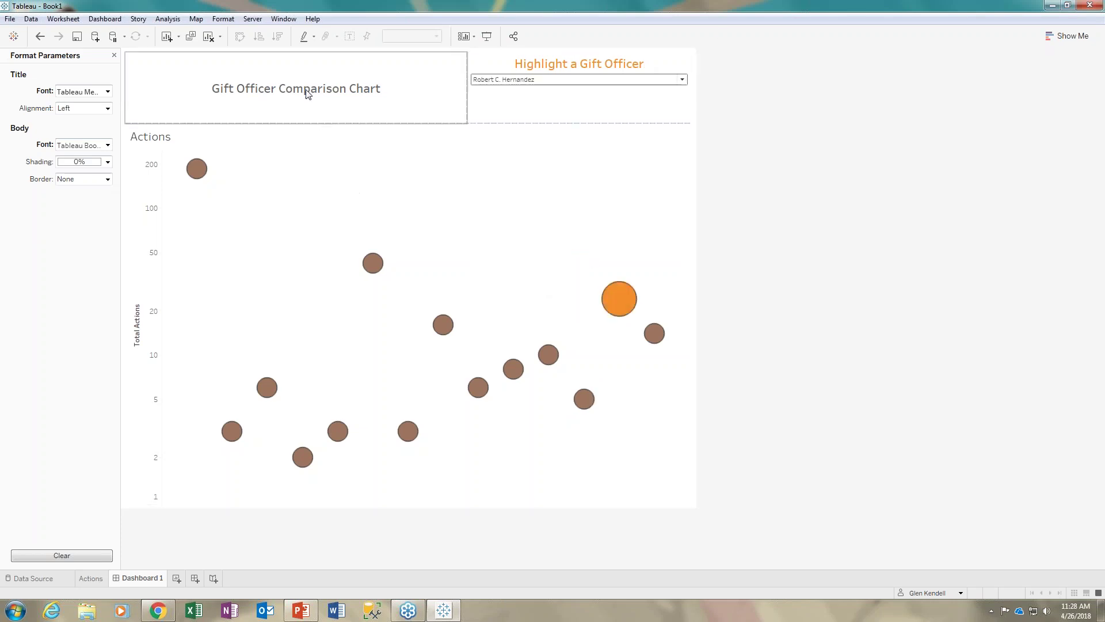
right_click(305, 89)
click(340, 94)
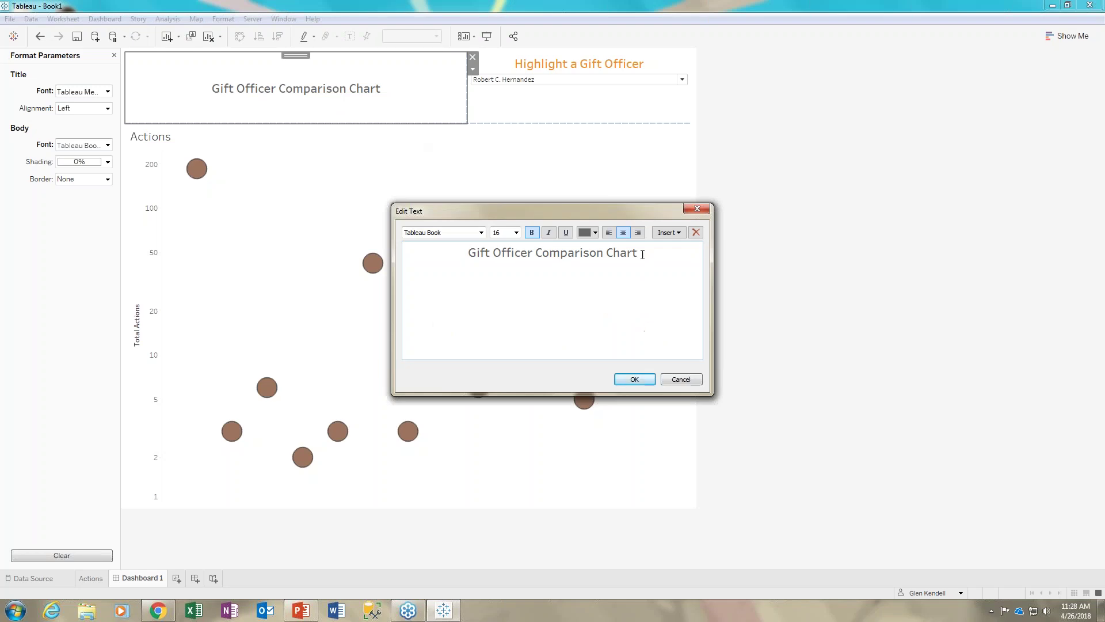
drag(640, 254, 468, 254)
click(516, 232)
click(505, 355)
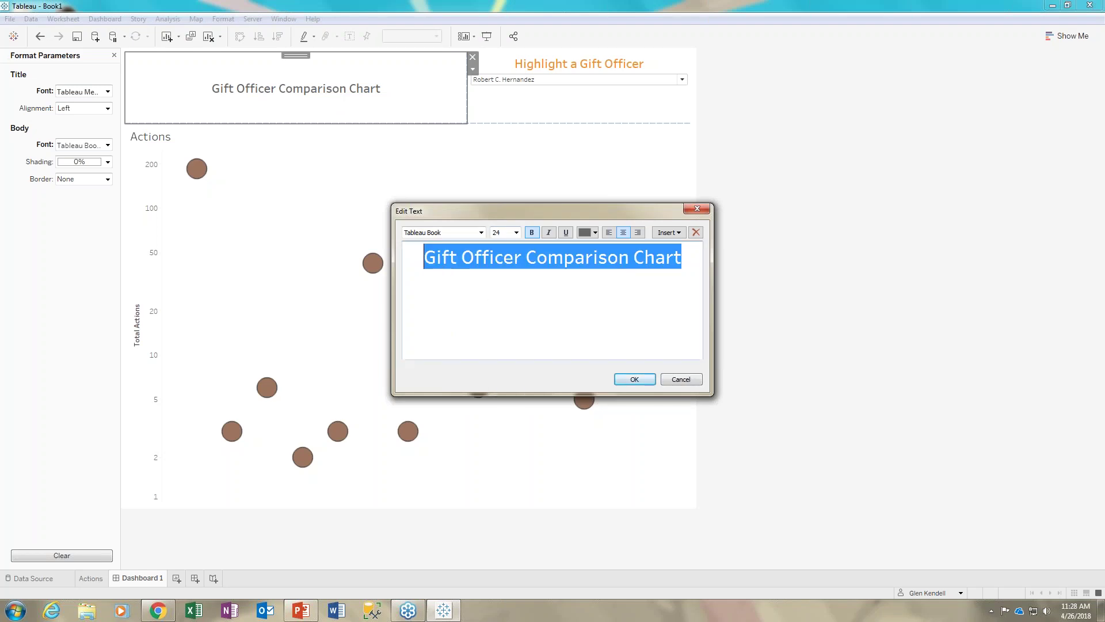
click(647, 381)
click(833, 328)
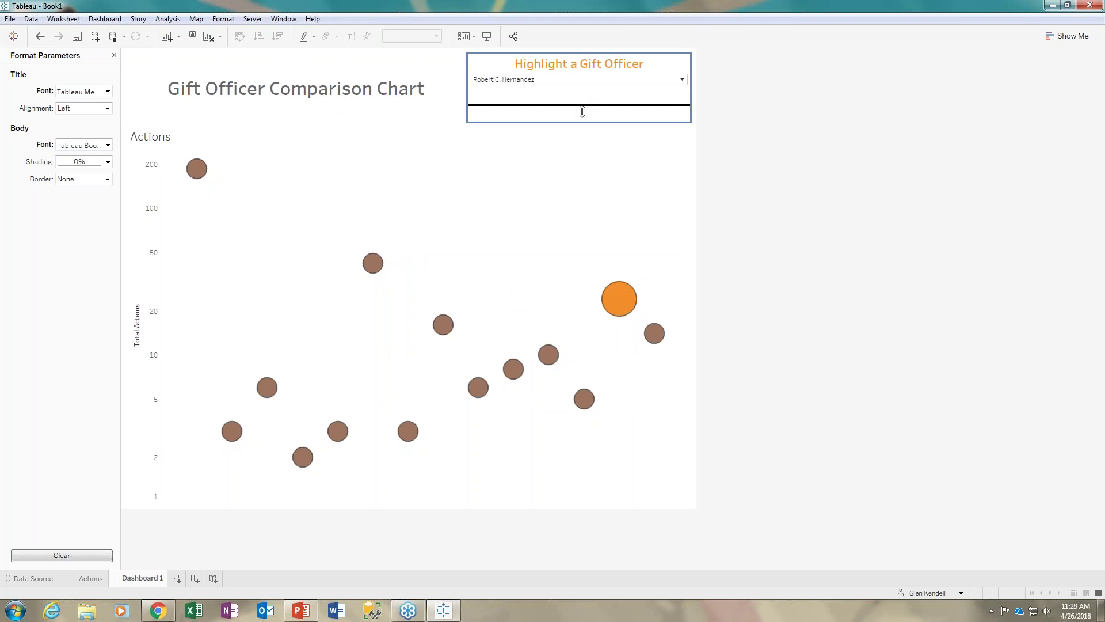
Make the Highlight a Gift Officer control slightly taller and close the parameter formatting options.
click(584, 161)
click(877, 388)
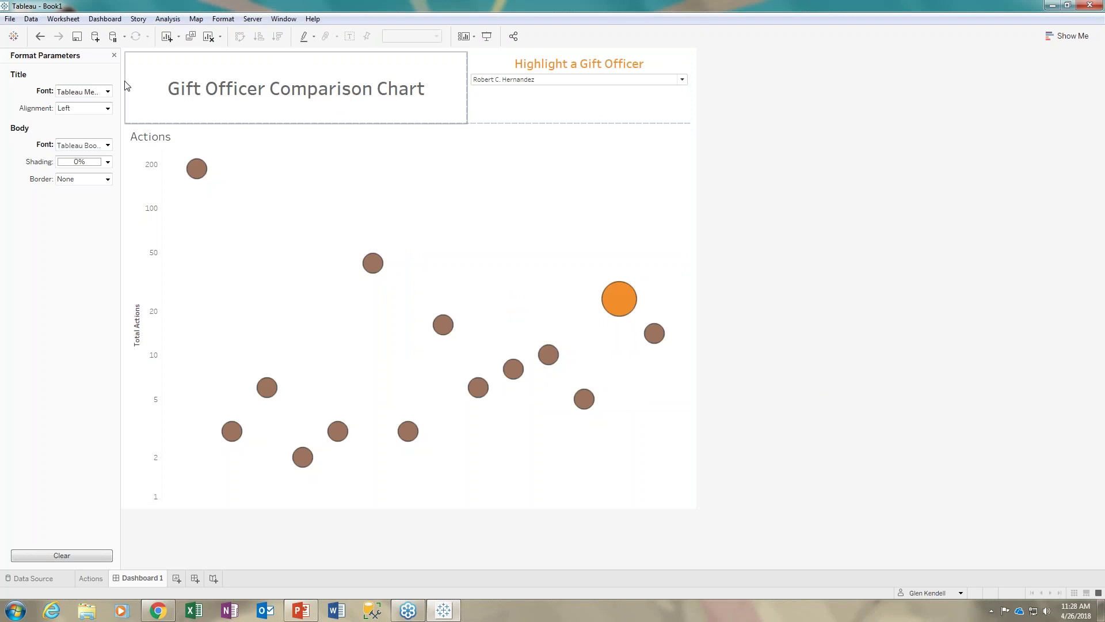
click(114, 54)
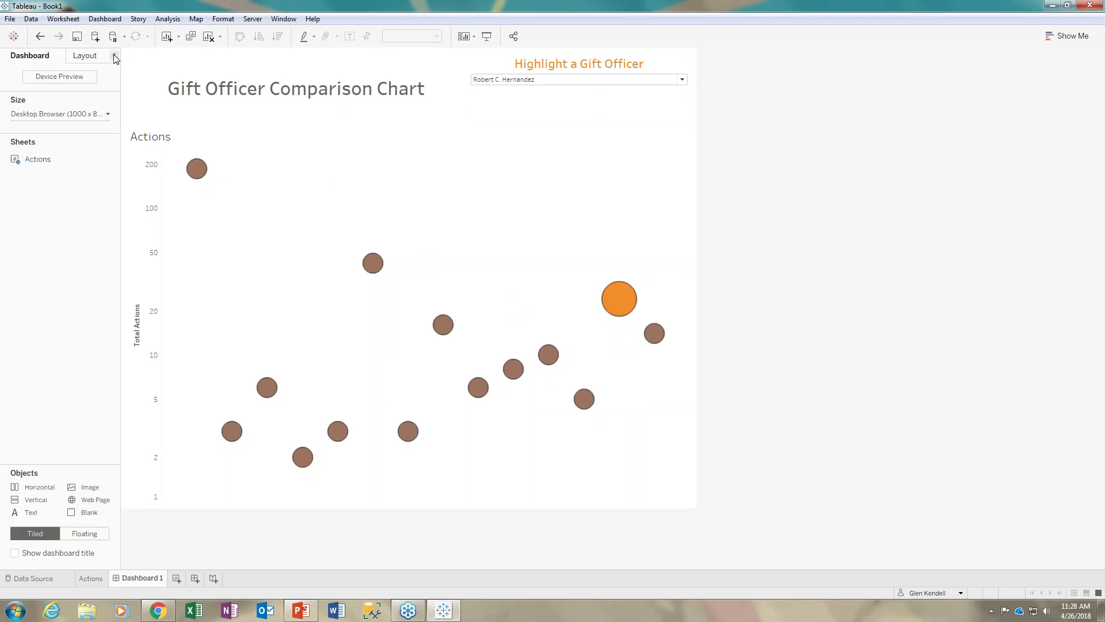
Highlight the third gift officer in the list and check the tooltips on the dashboard's Actions chart.
click(602, 84)
click(565, 127)
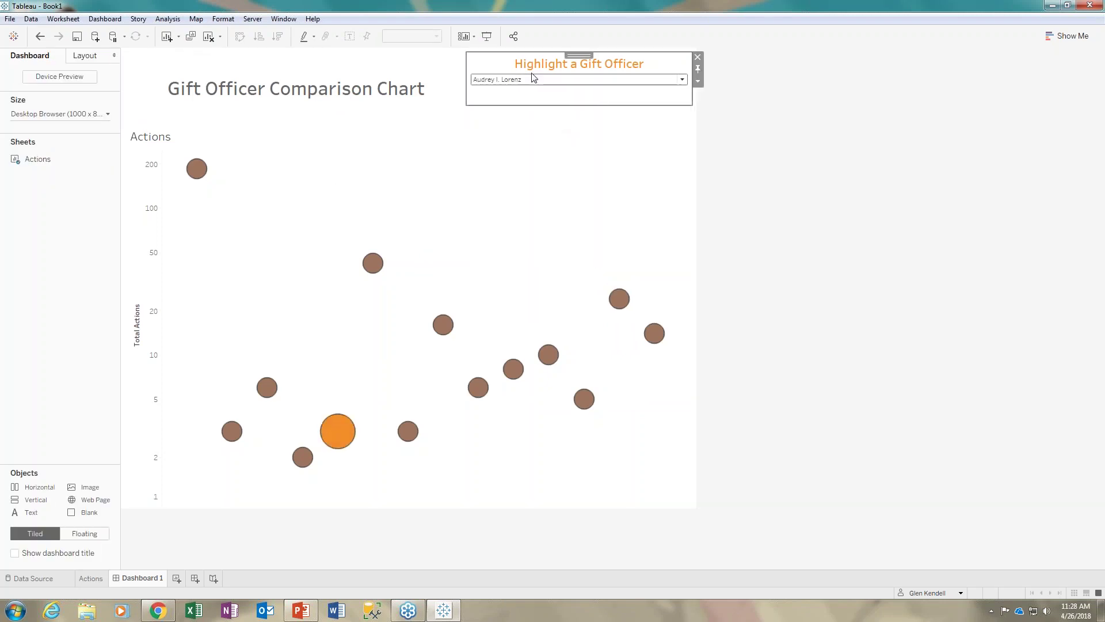
mouse_move(265, 391)
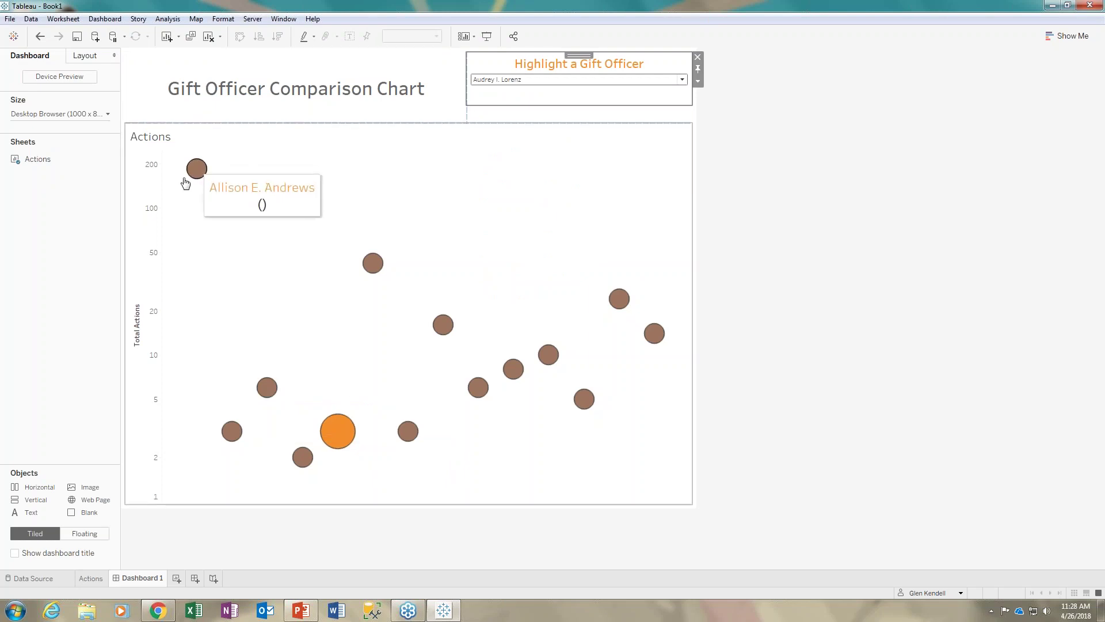
Insert SUM(Number of Records) between the parentheses in the Actions sheet's tooltip, check it on the marks, and return to Dashboard 1.
click(91, 578)
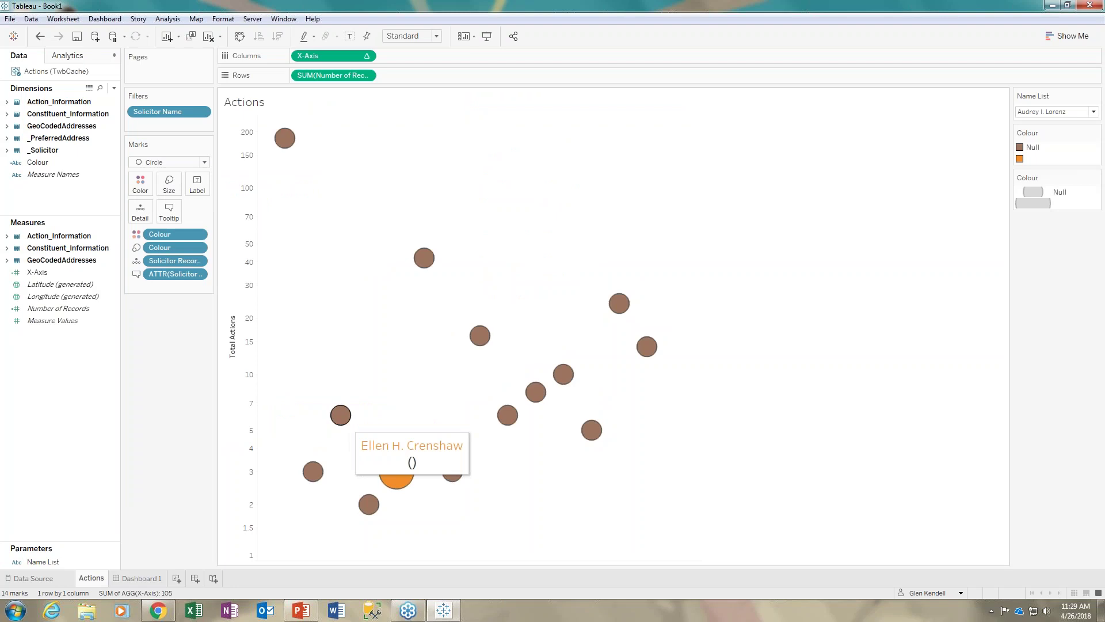
click(170, 213)
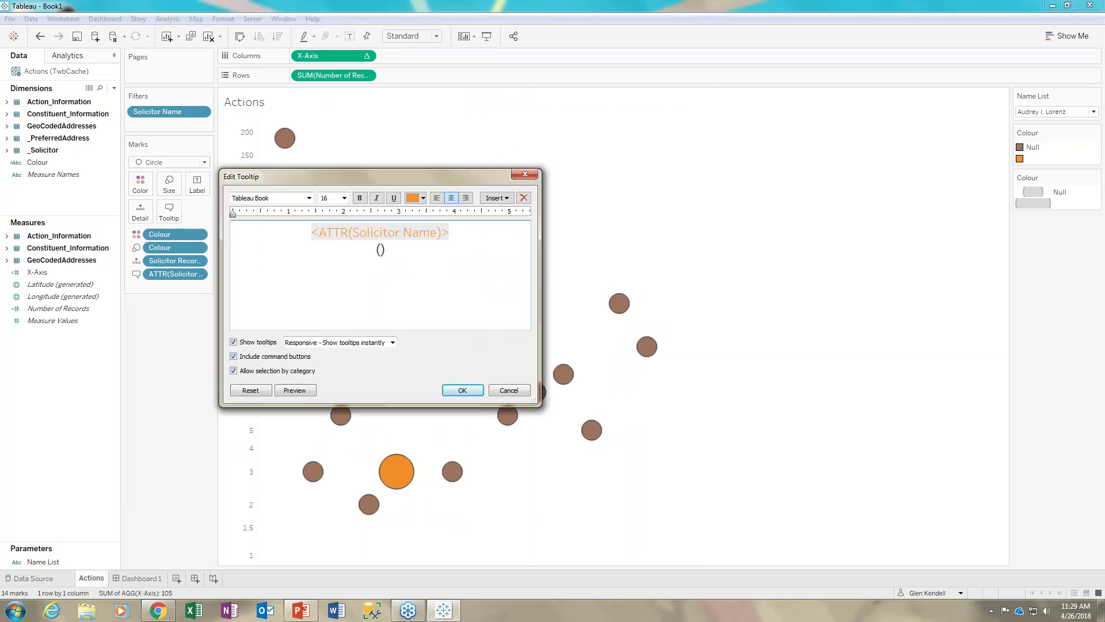
click(381, 250)
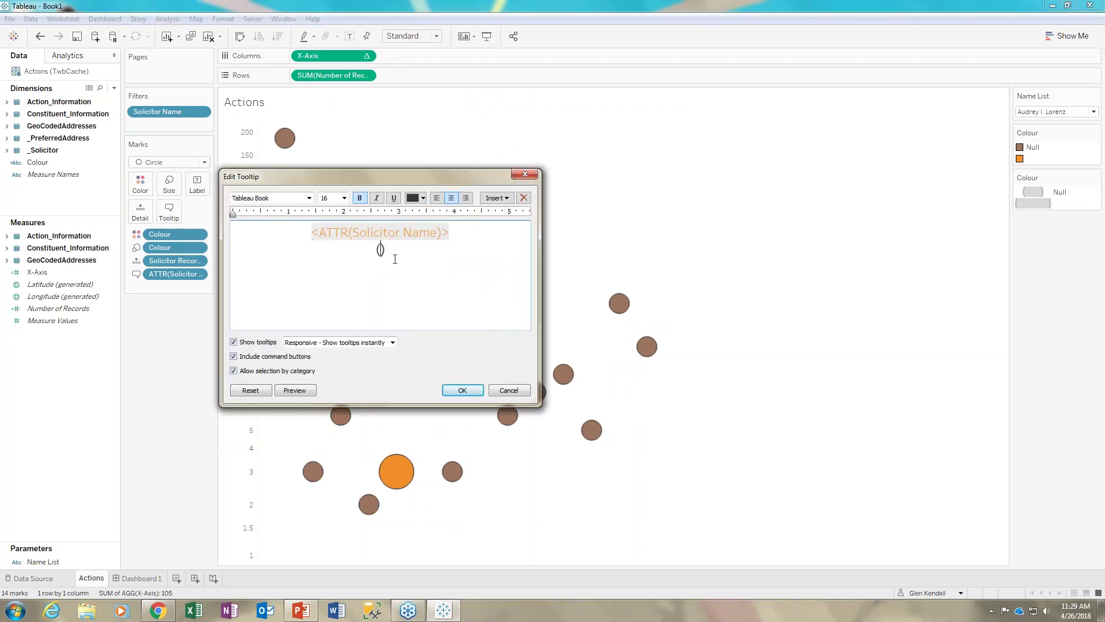
click(497, 198)
click(540, 458)
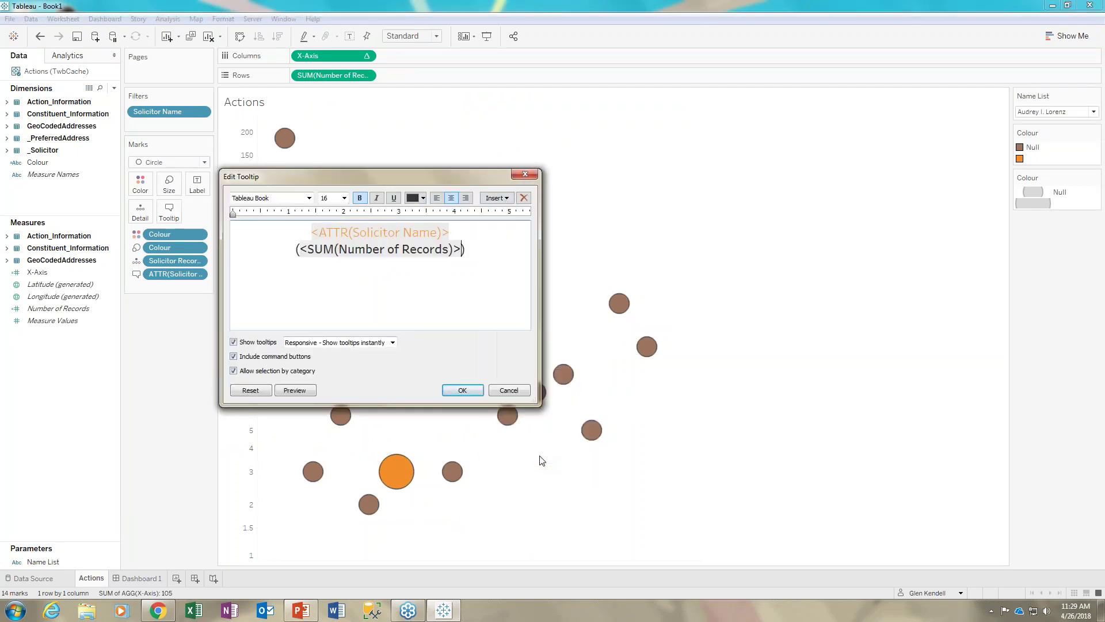
click(463, 391)
mouse_move(455, 469)
mouse_move(514, 415)
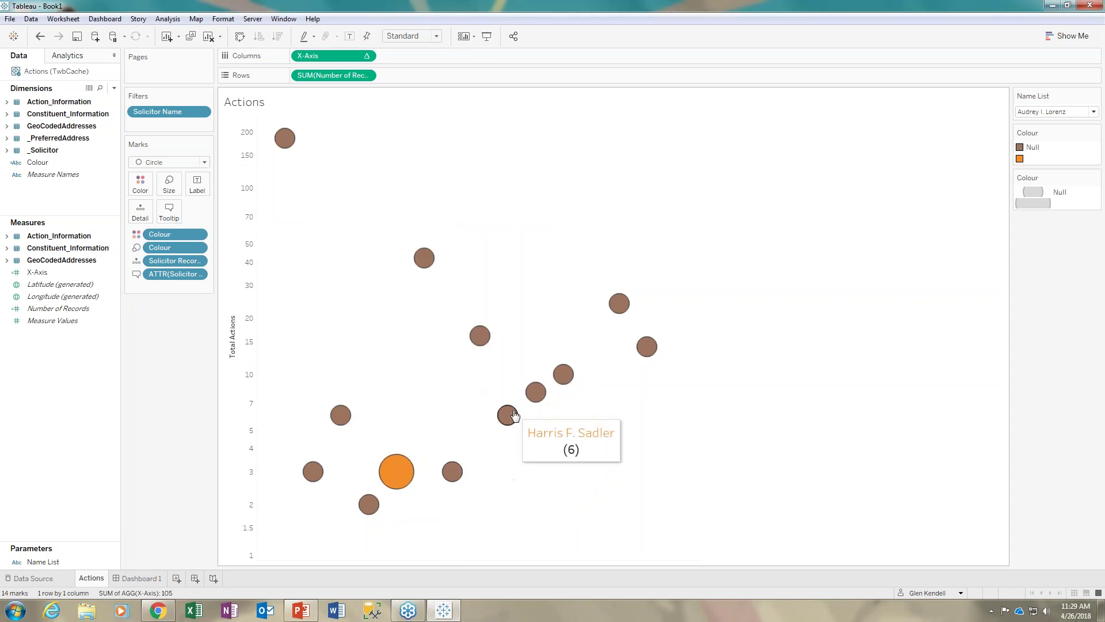
click(141, 578)
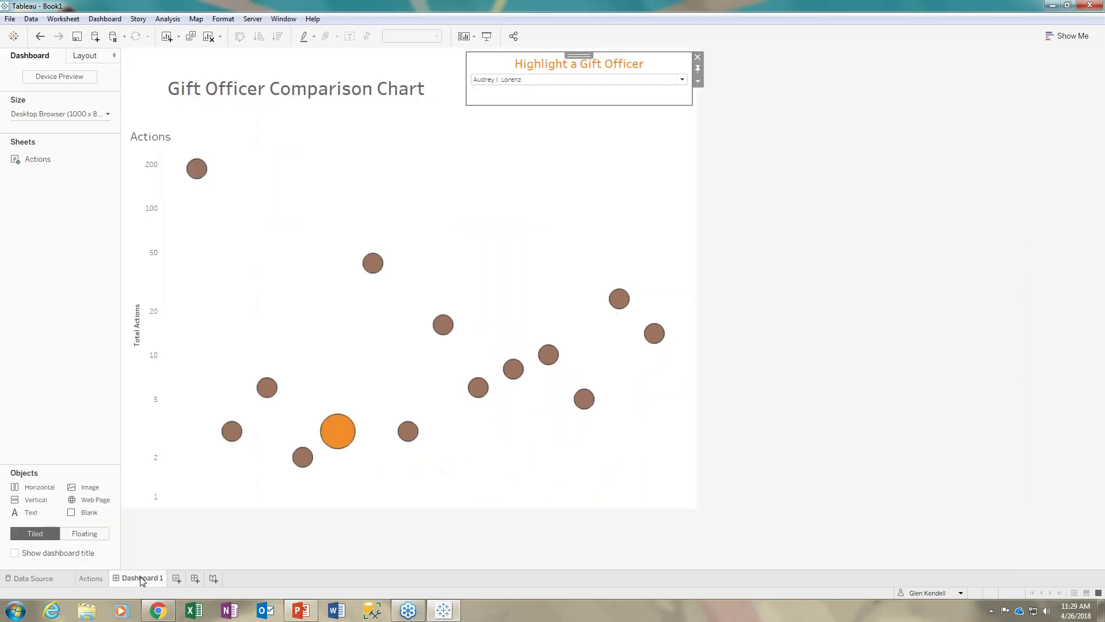
click(856, 369)
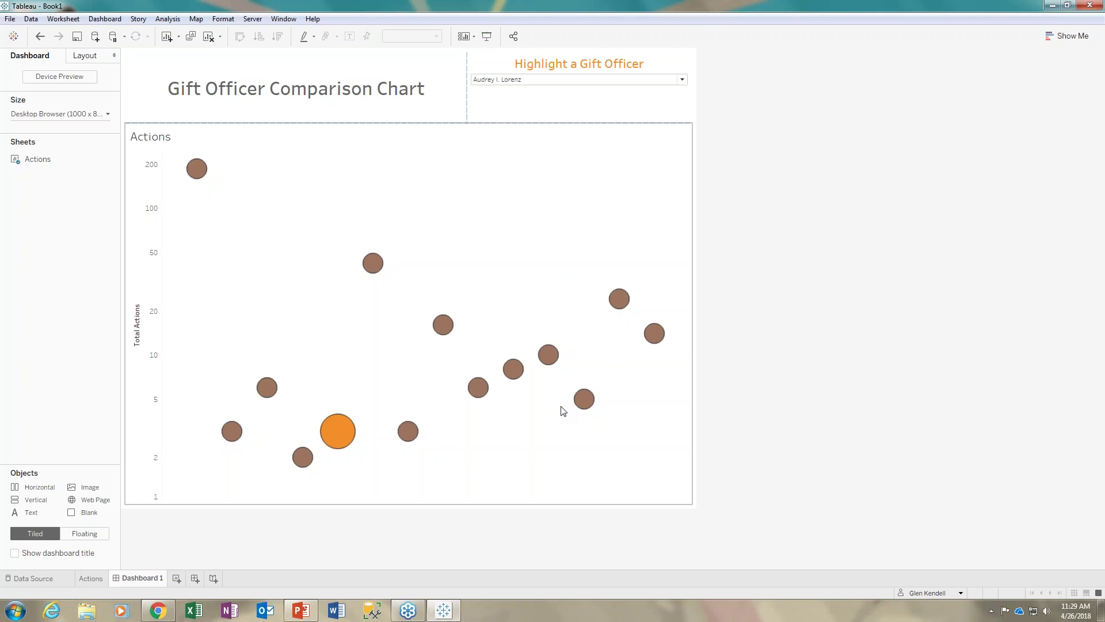
Review the formula of the X-Axis calculated field on the Actions sheet and close it without changes.
click(91, 578)
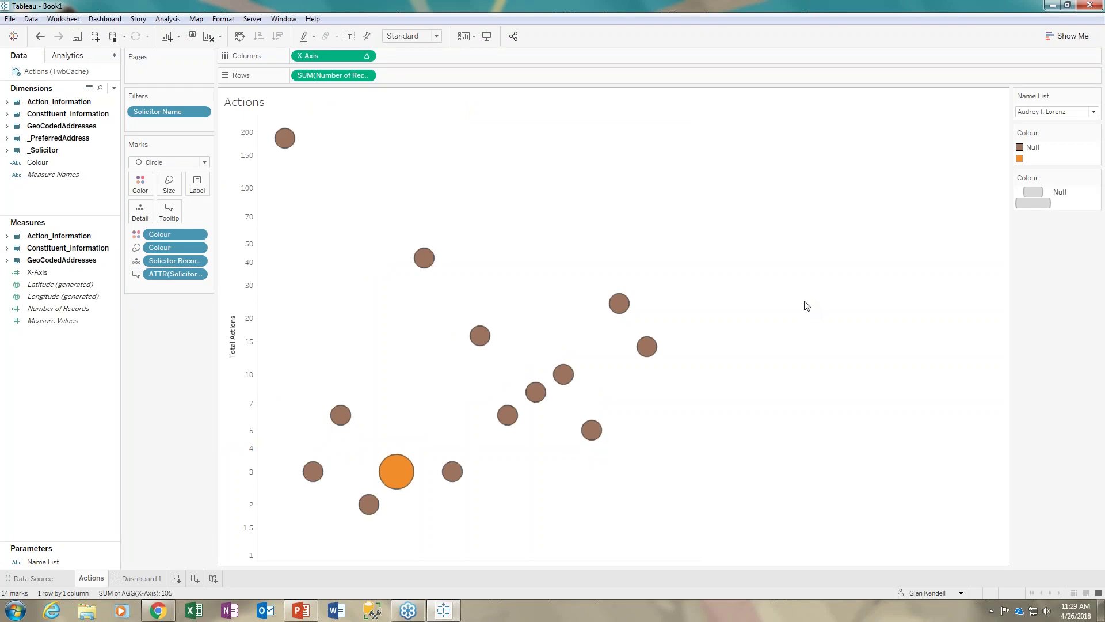
click(38, 273)
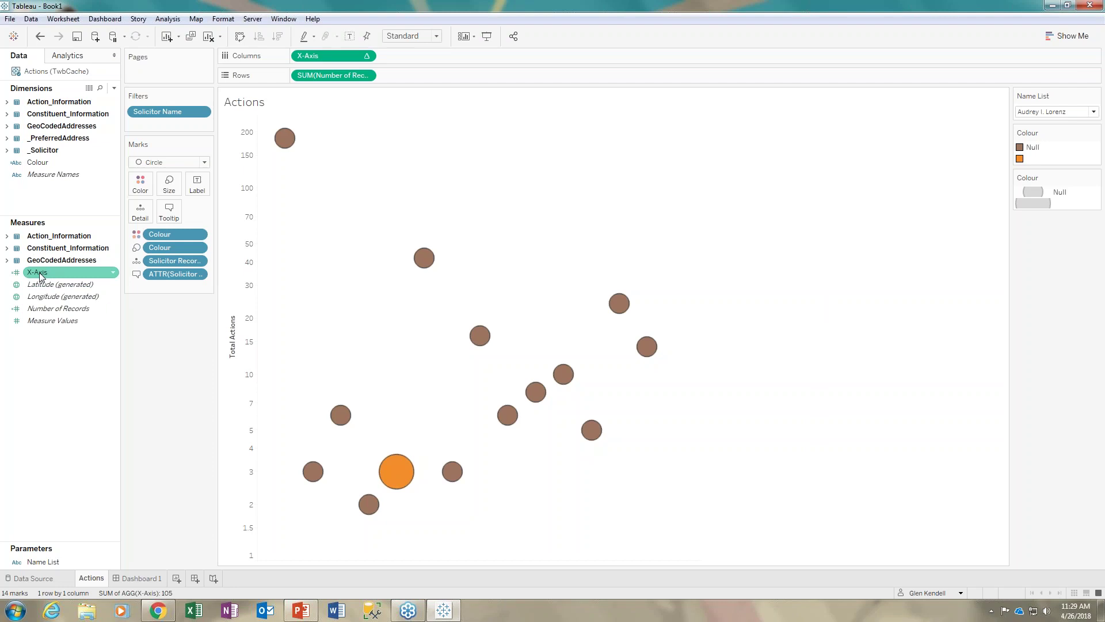
right_click(40, 275)
click(78, 323)
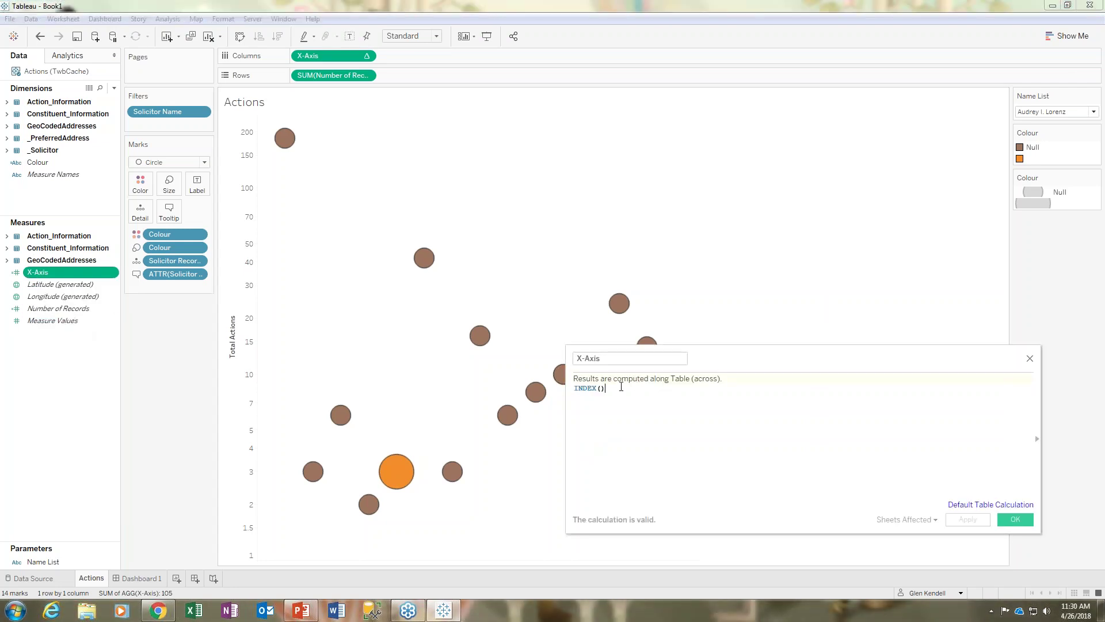
click(1030, 359)
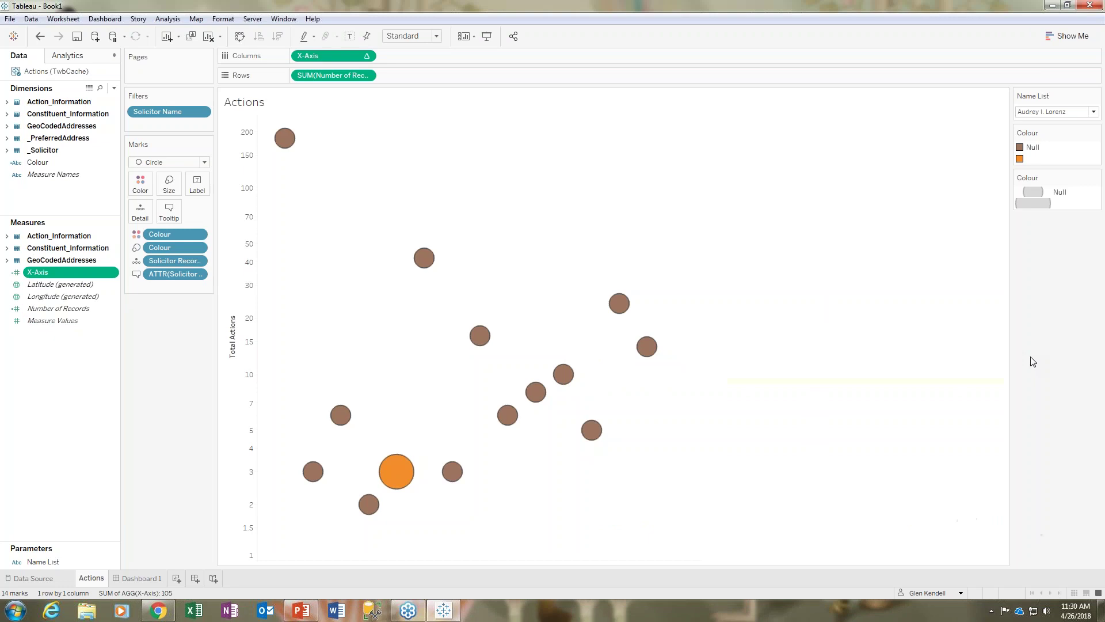
Review which dimensions the X-Axis table calculation is computed using, then return to Dashboard 1.
click(366, 56)
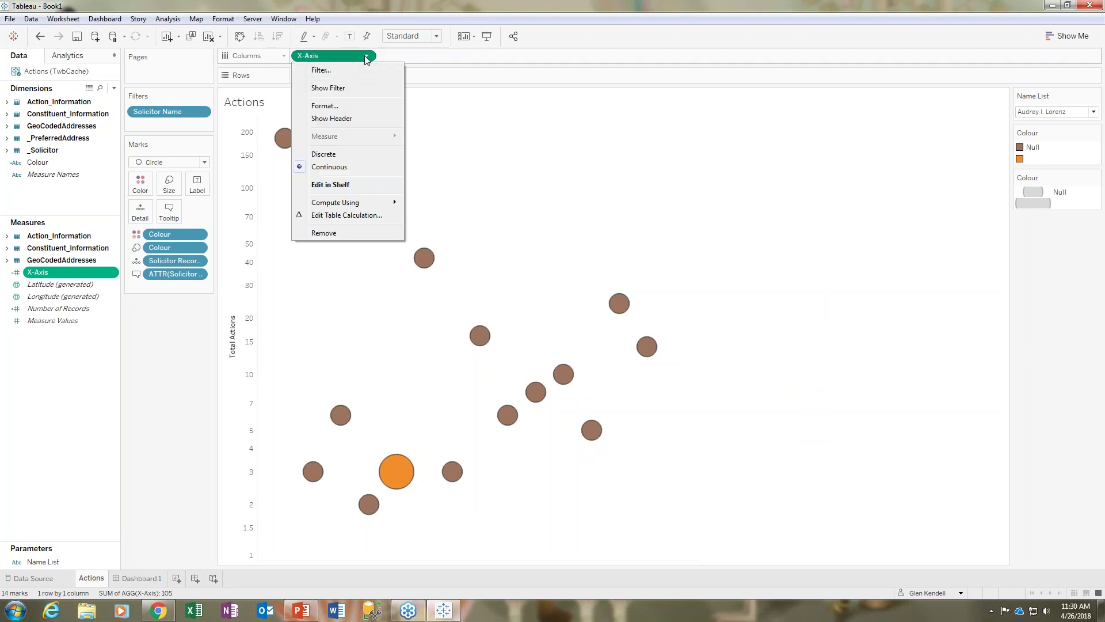
click(352, 215)
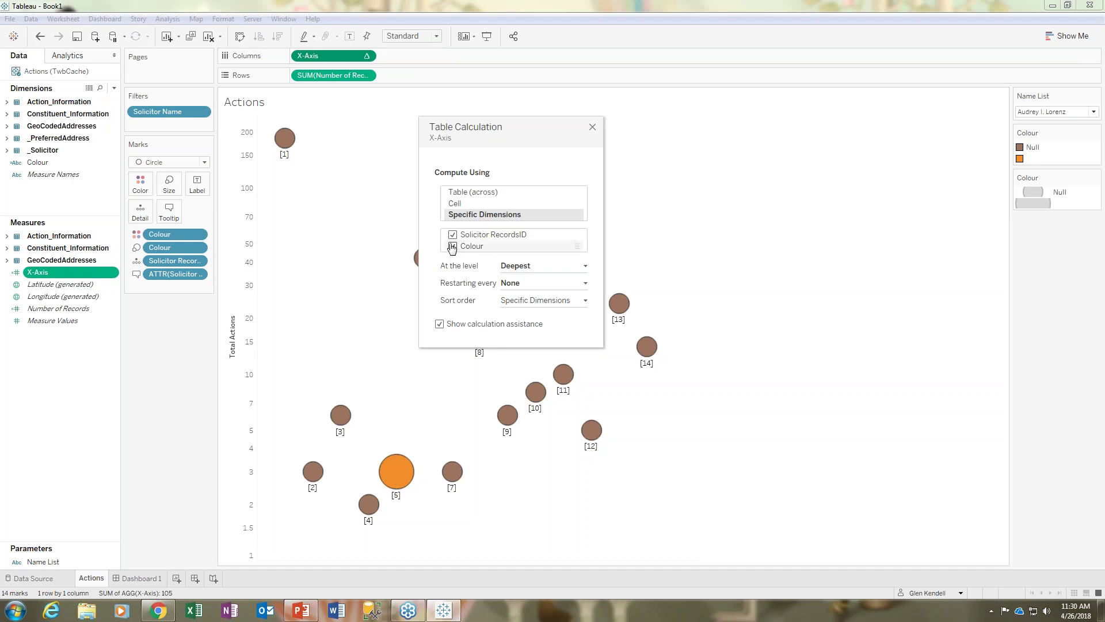
click(592, 128)
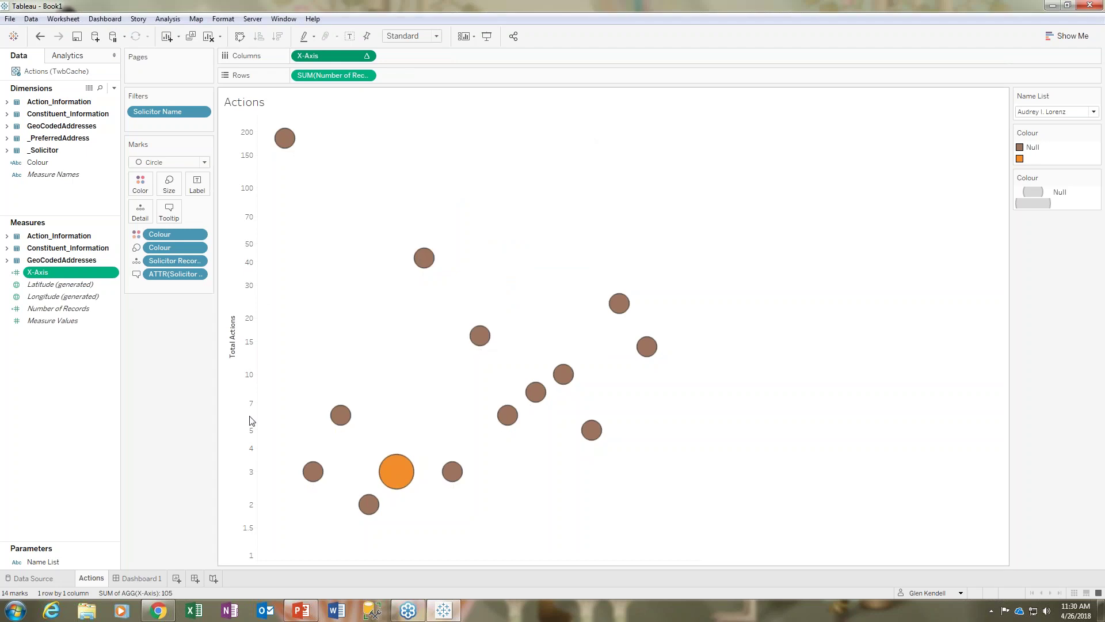
click(154, 579)
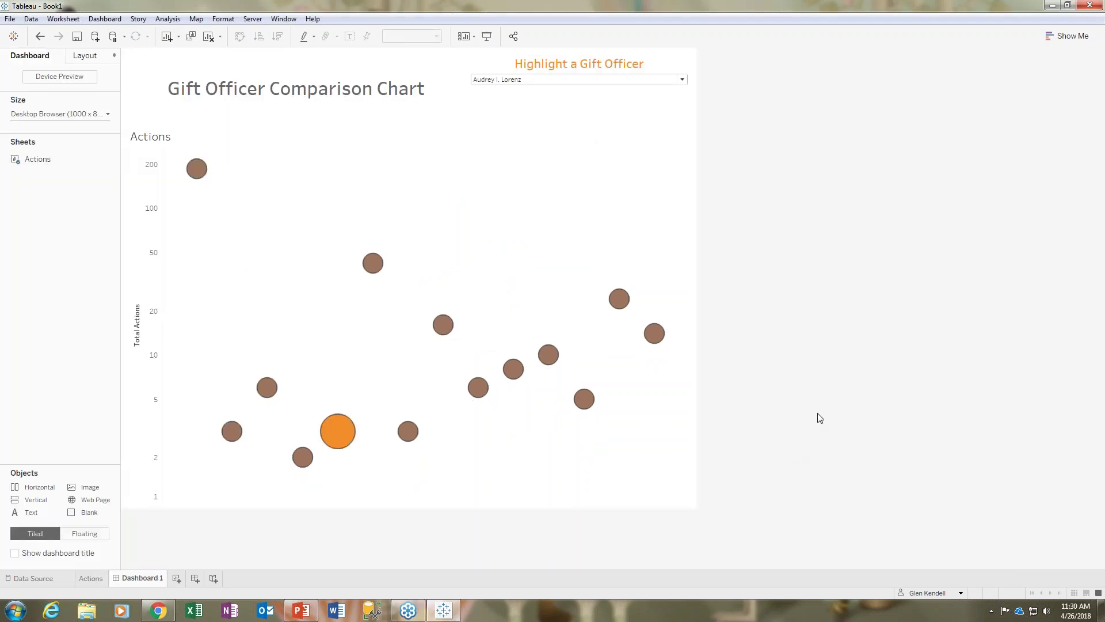
Review the formula of the Colour calculated field on the Actions sheet and close it without changes.
click(92, 578)
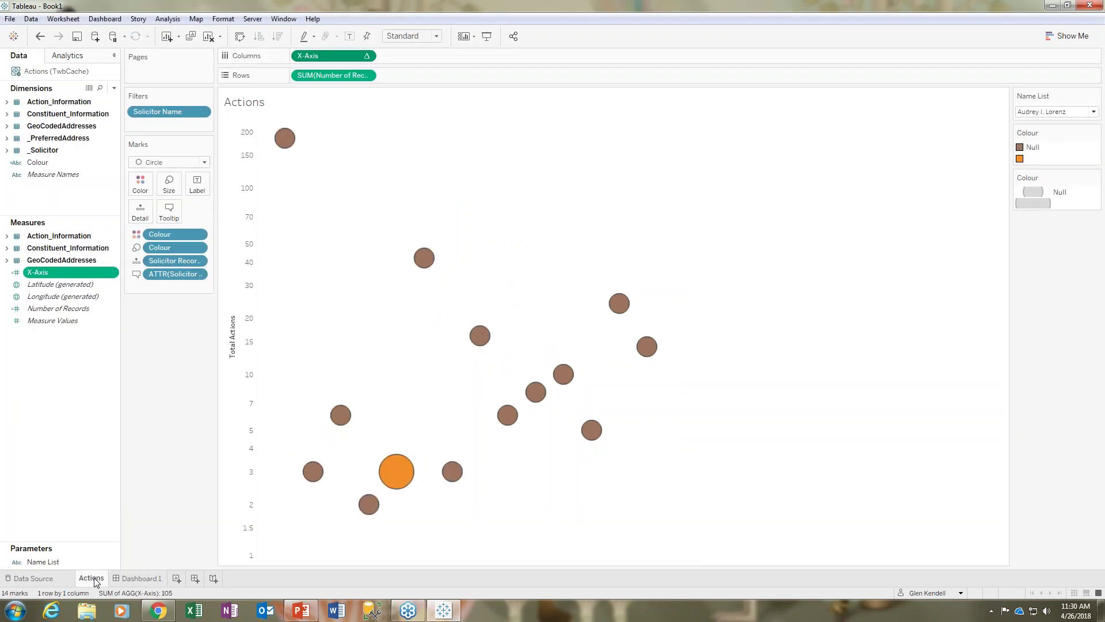
click(50, 161)
right_click(50, 161)
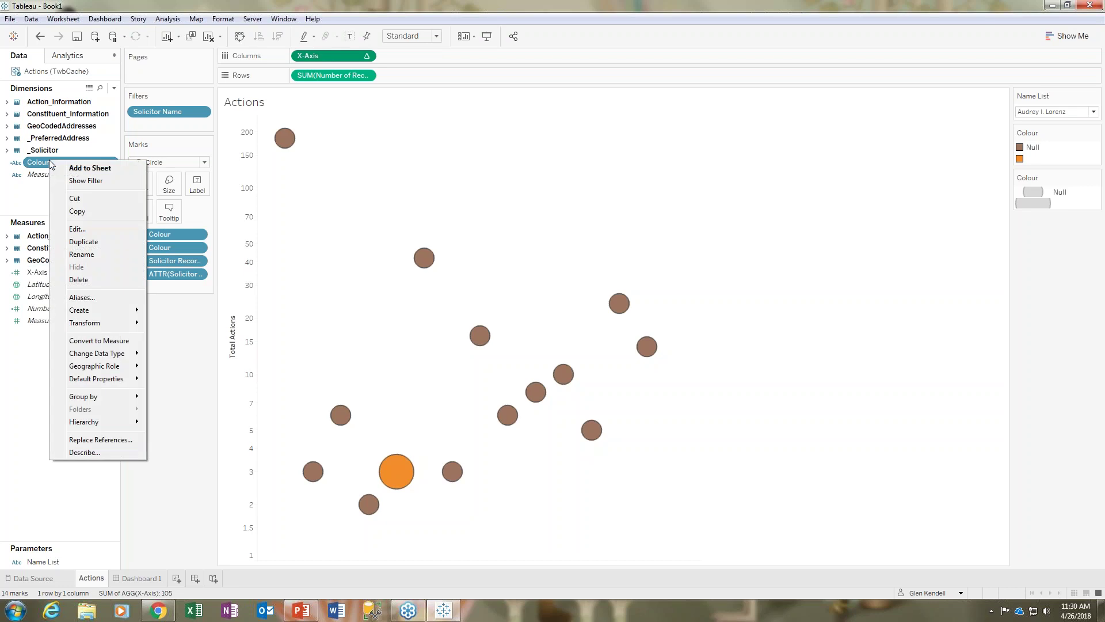
click(86, 229)
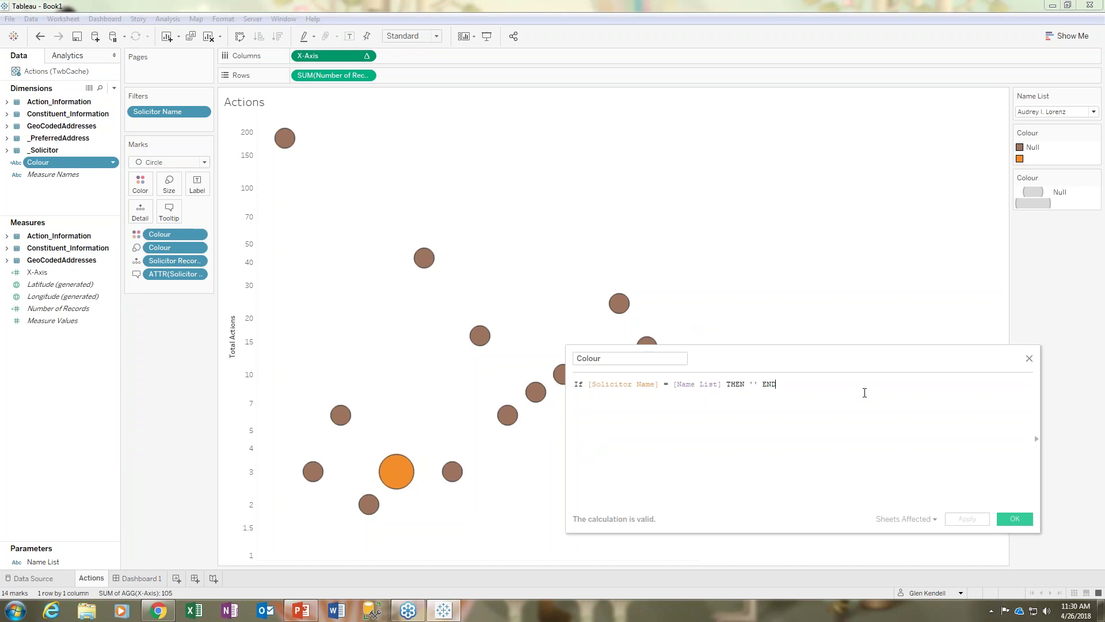
click(1029, 358)
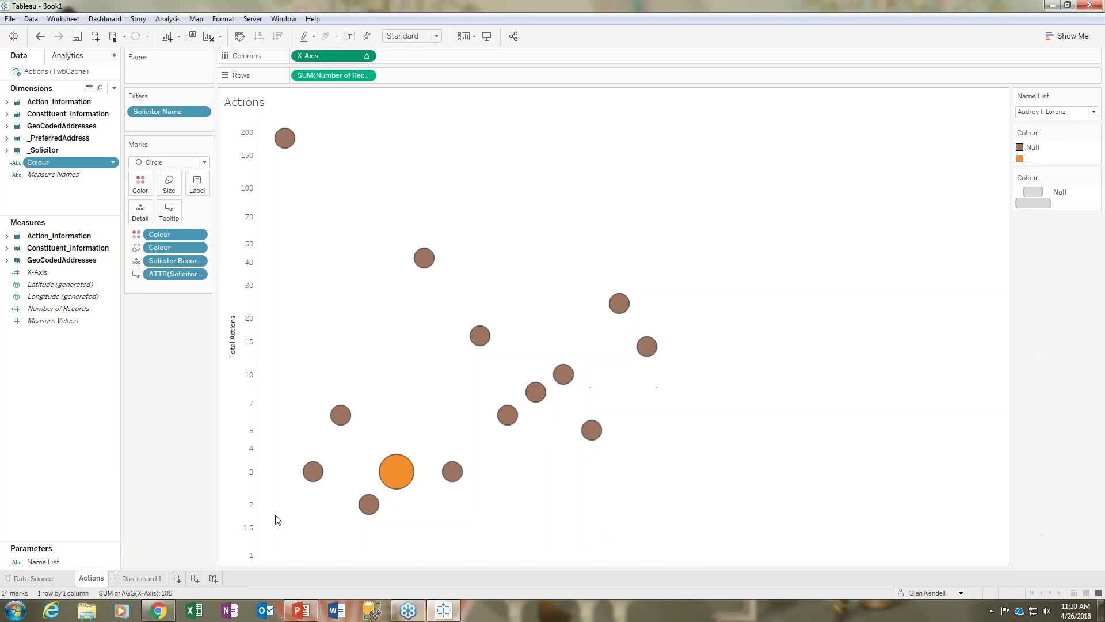
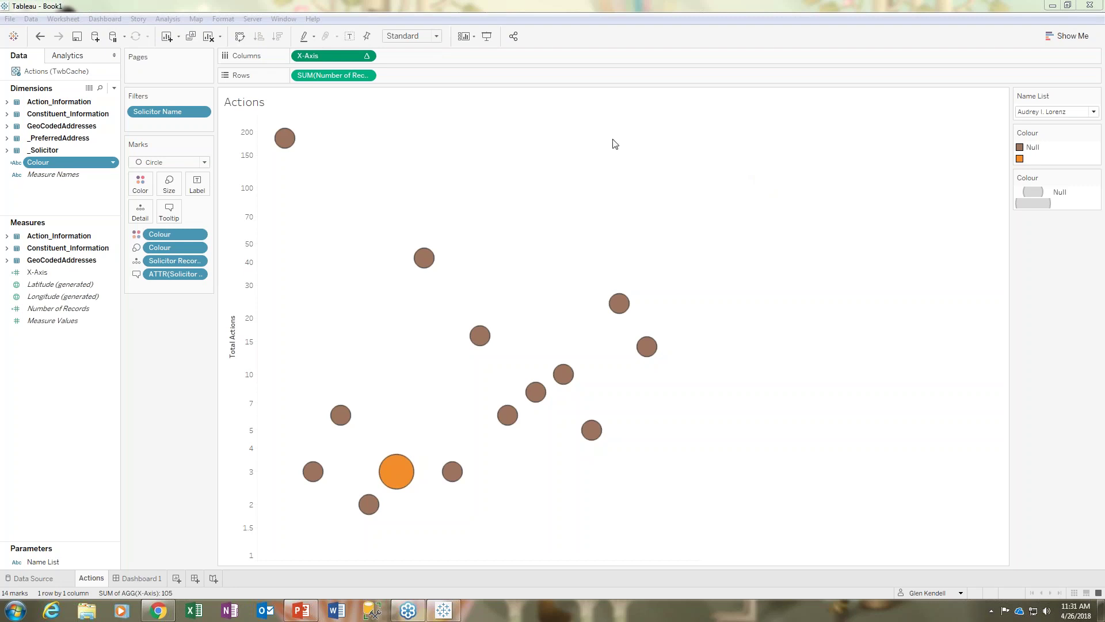
Replace the title text on Dashboard 1 with the inserted Parameters.Name List value.
click(150, 578)
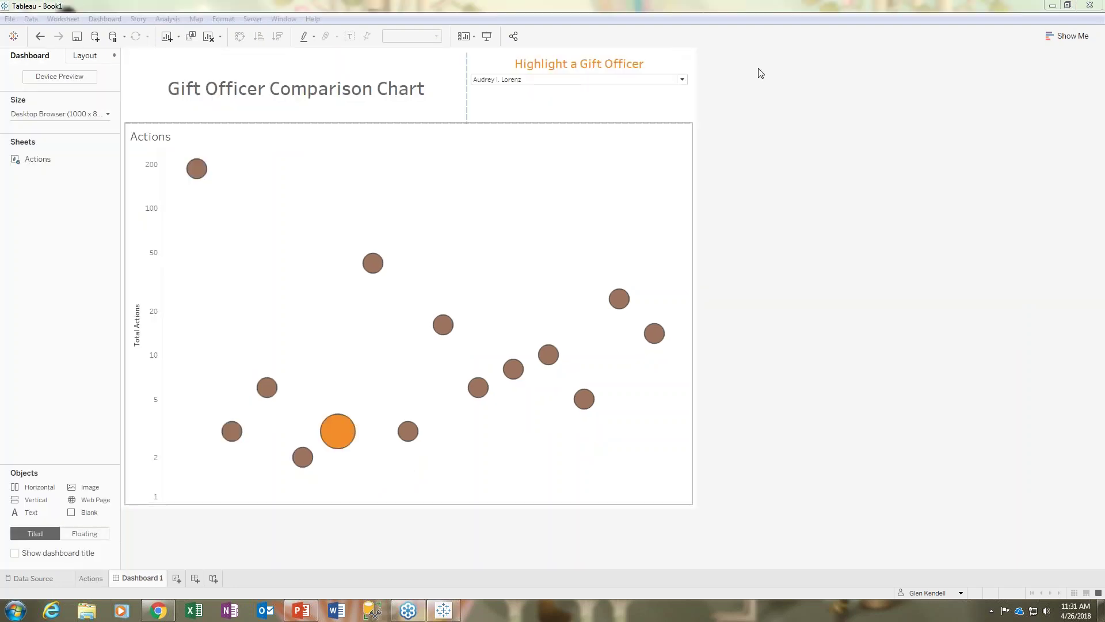
click(357, 74)
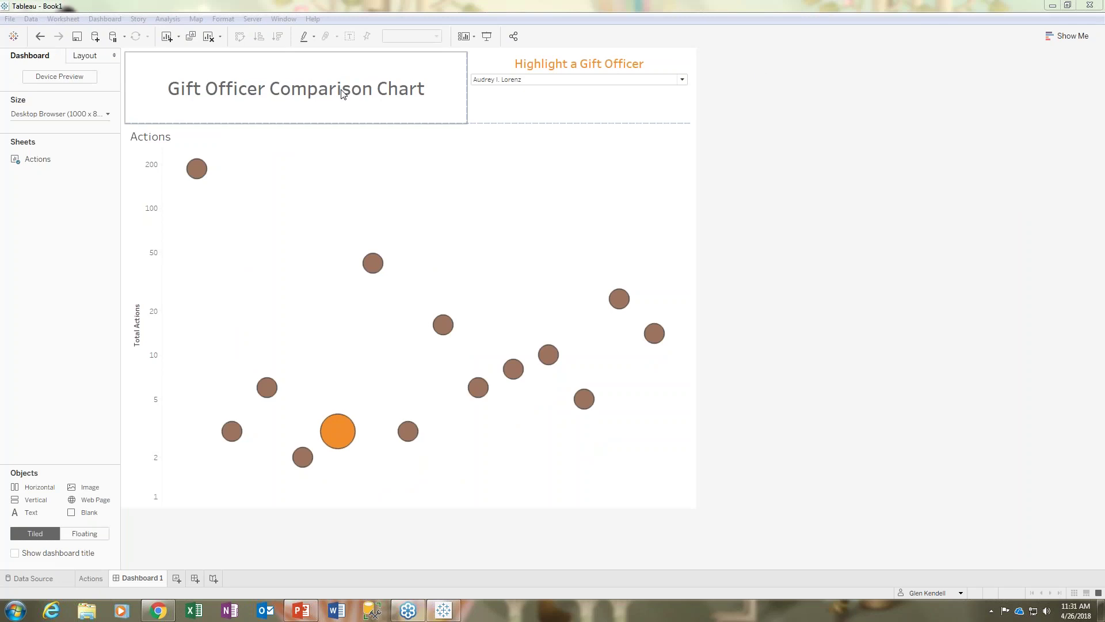
double_click(344, 94)
drag(522, 210, 273, 154)
drag(435, 201, 248, 192)
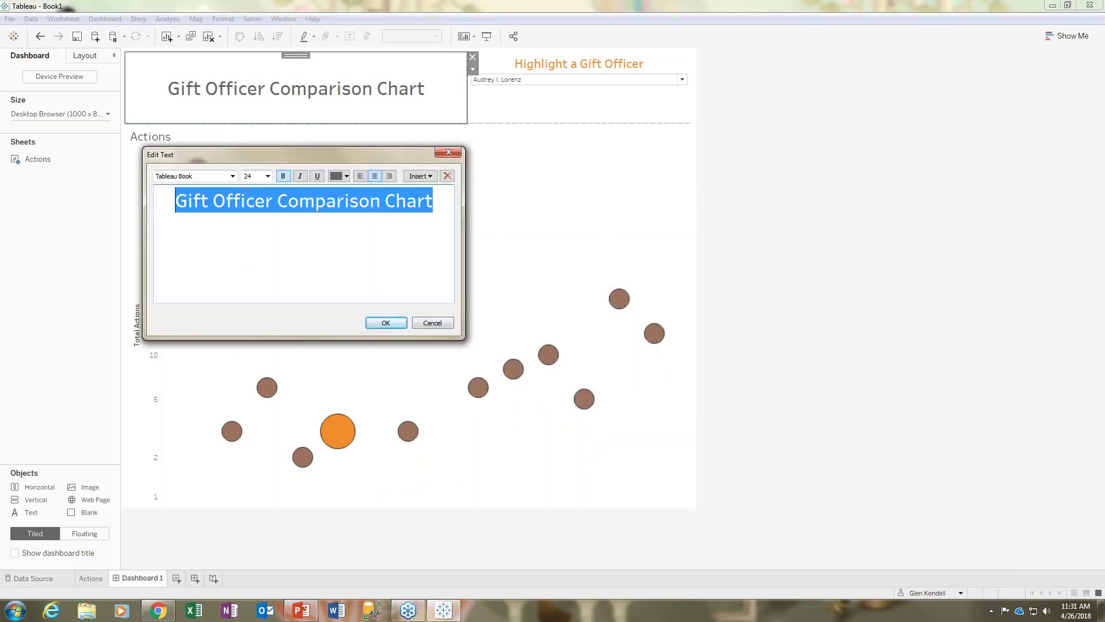
click(432, 176)
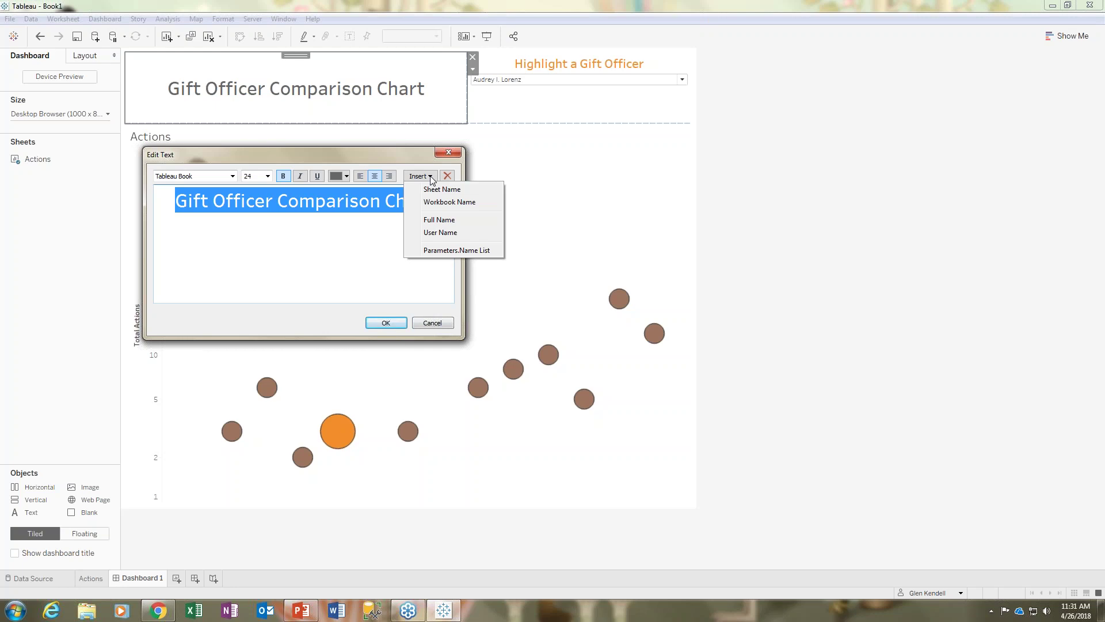
click(465, 250)
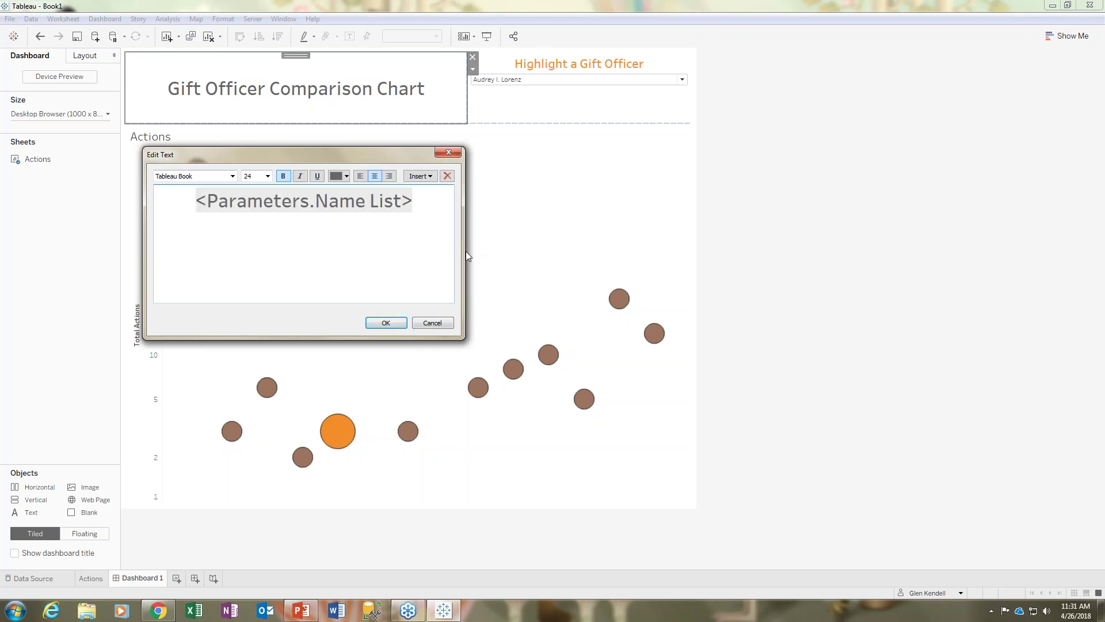
click(428, 178)
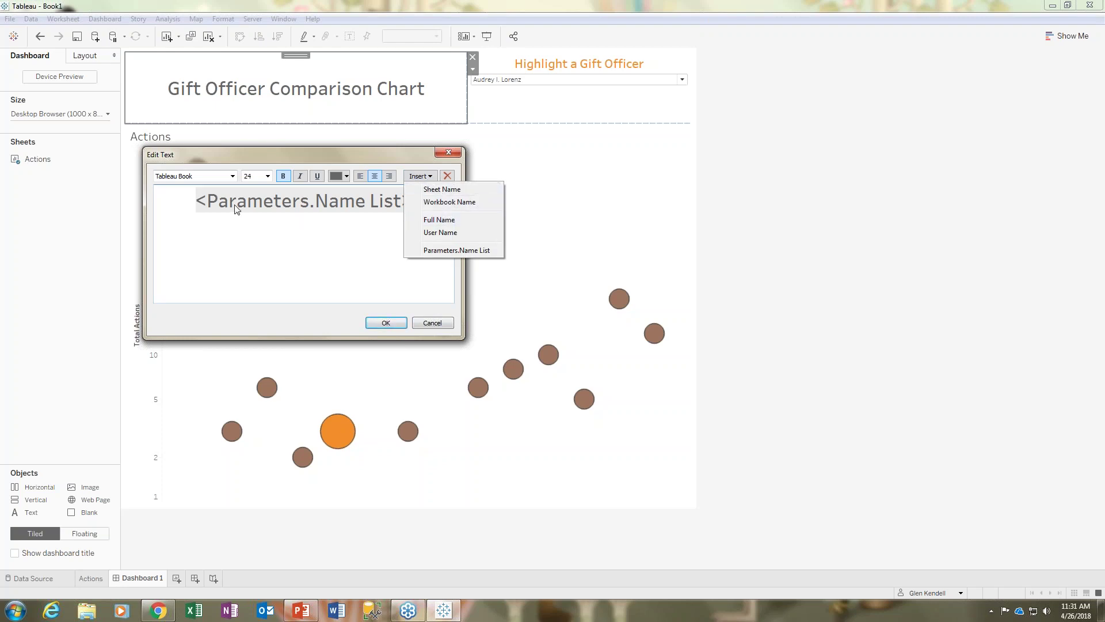
click(362, 236)
click(385, 323)
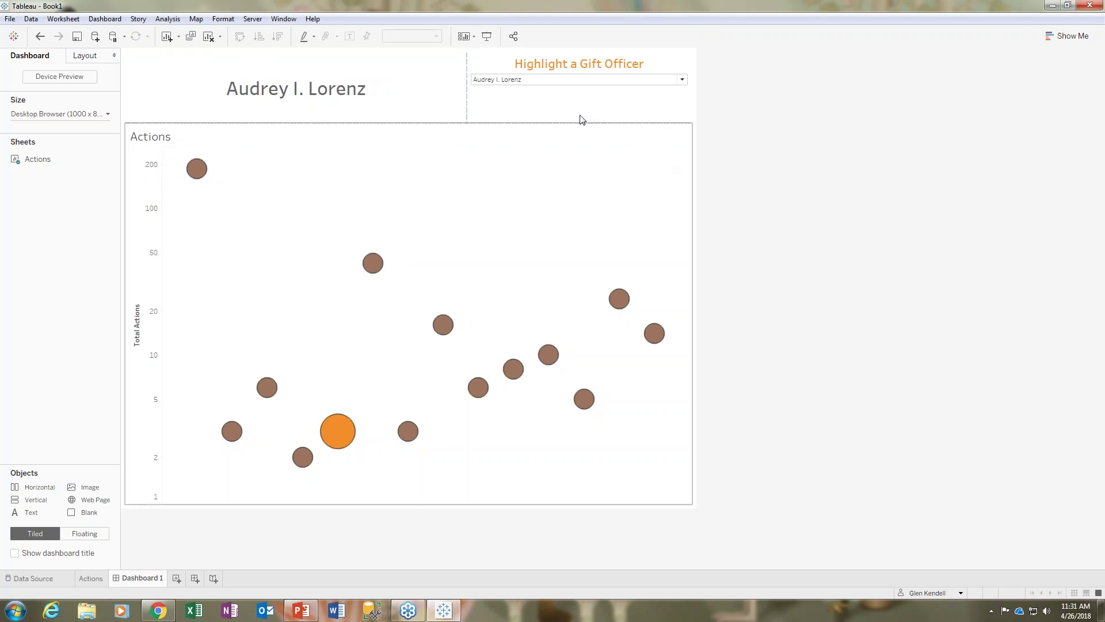
Highlight the gift officer second in the alphabetical name list using the dashboard's Highlight a Gift Officer control.
click(548, 81)
click(533, 121)
key(Up)
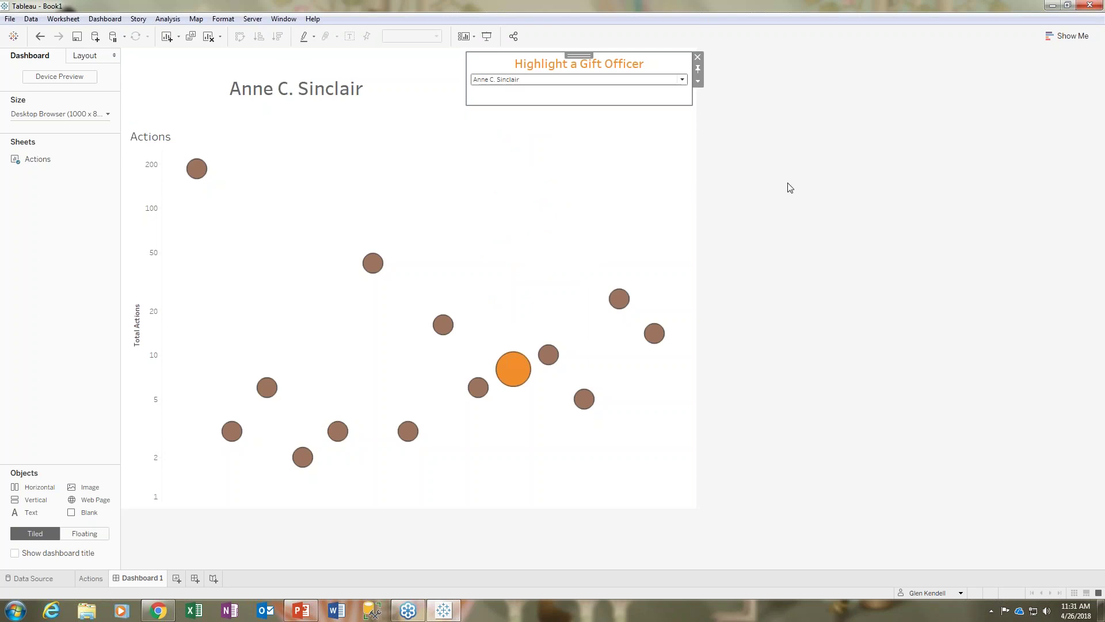
Create a new worksheet and list Solicitor Name from the _Solicitor table on its rows.
click(92, 579)
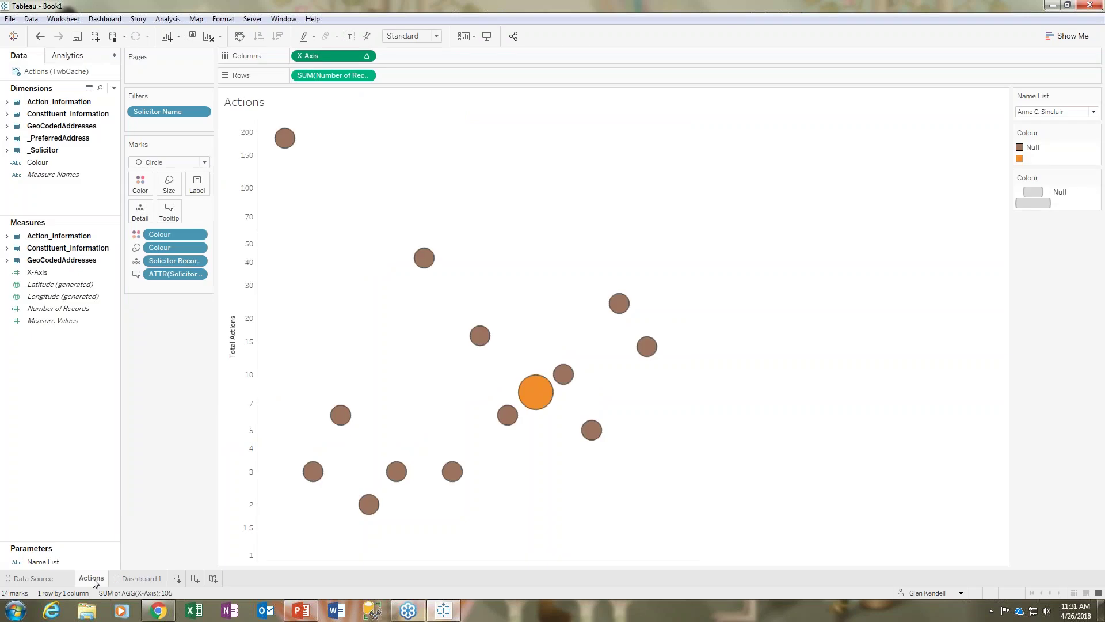
click(178, 579)
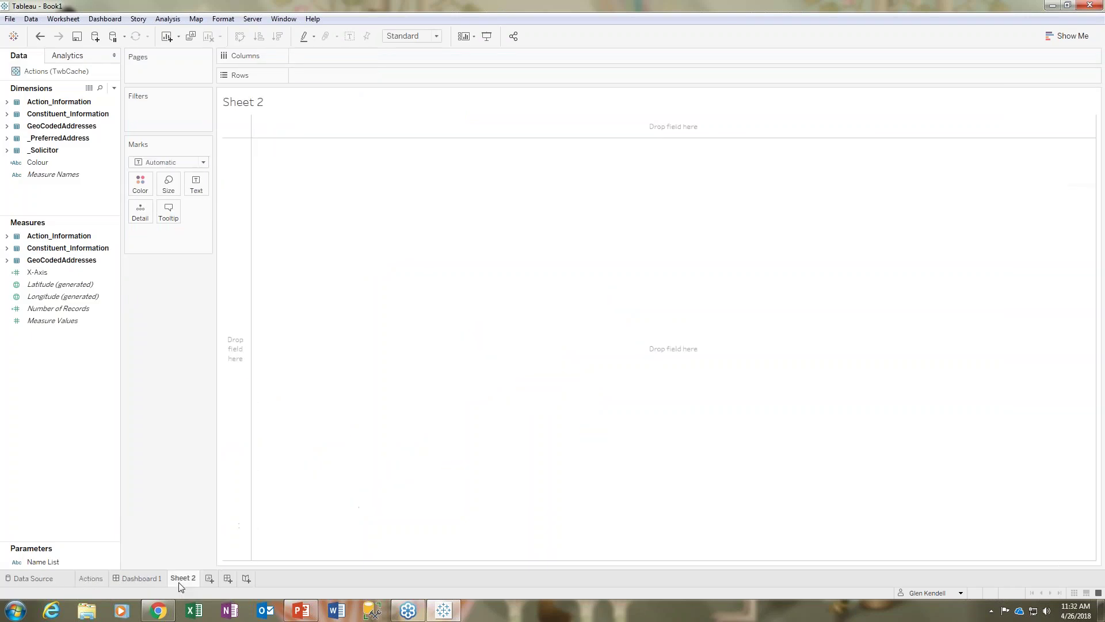
click(7, 101)
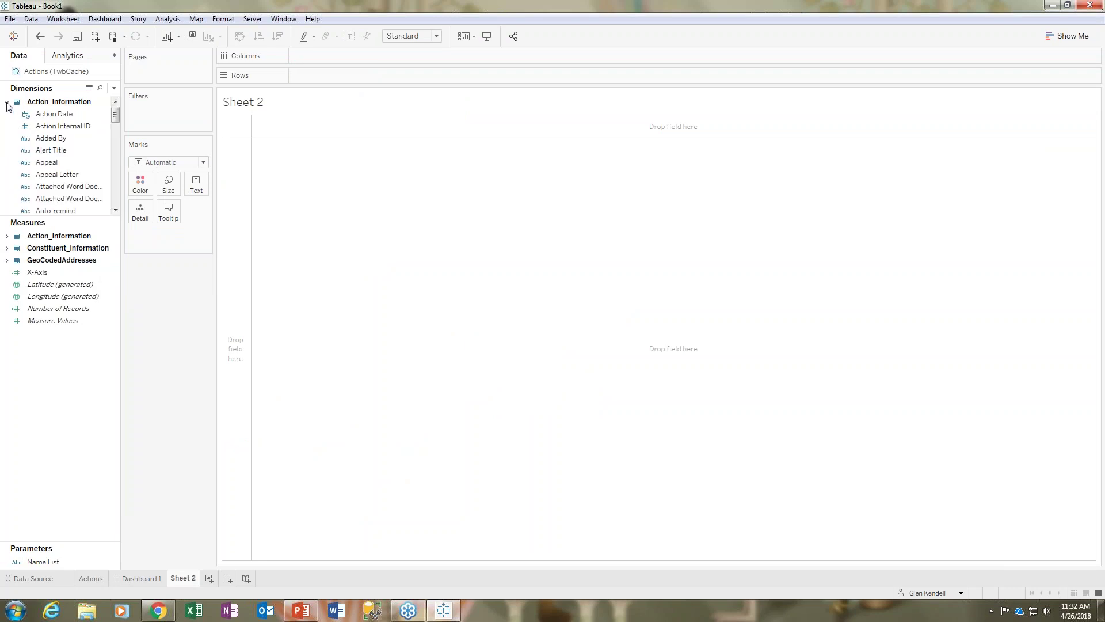
mouse_move(115, 114)
mouse_down()
mouse_move(115, 189)
mouse_move(115, 107)
mouse_up()
click(7, 103)
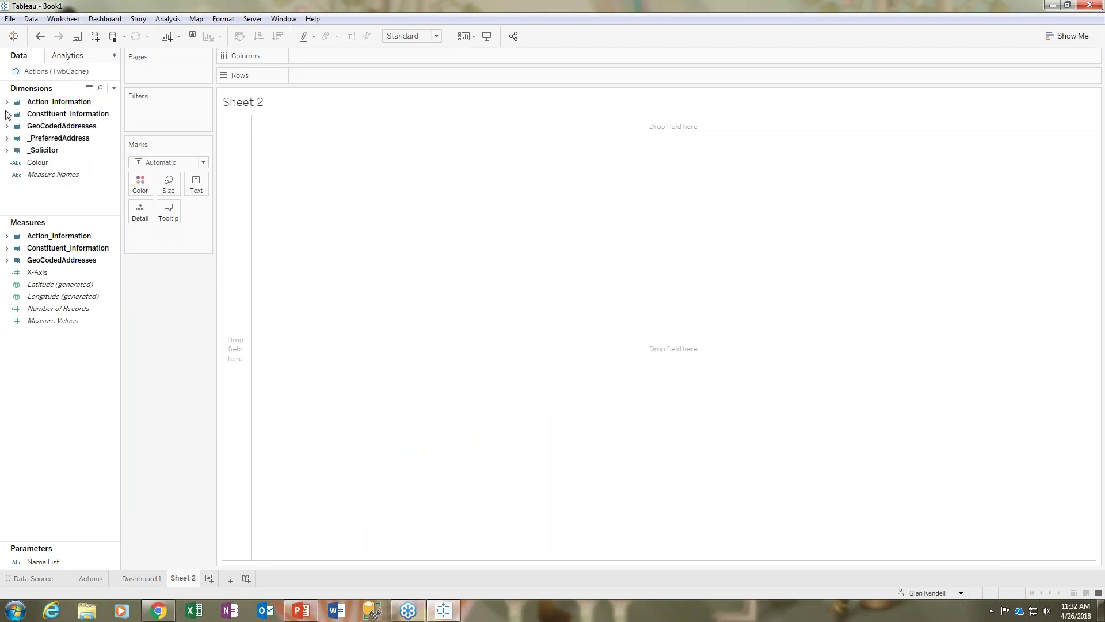
click(6, 150)
click(115, 191)
click(57, 175)
click(53, 163)
double_click(52, 164)
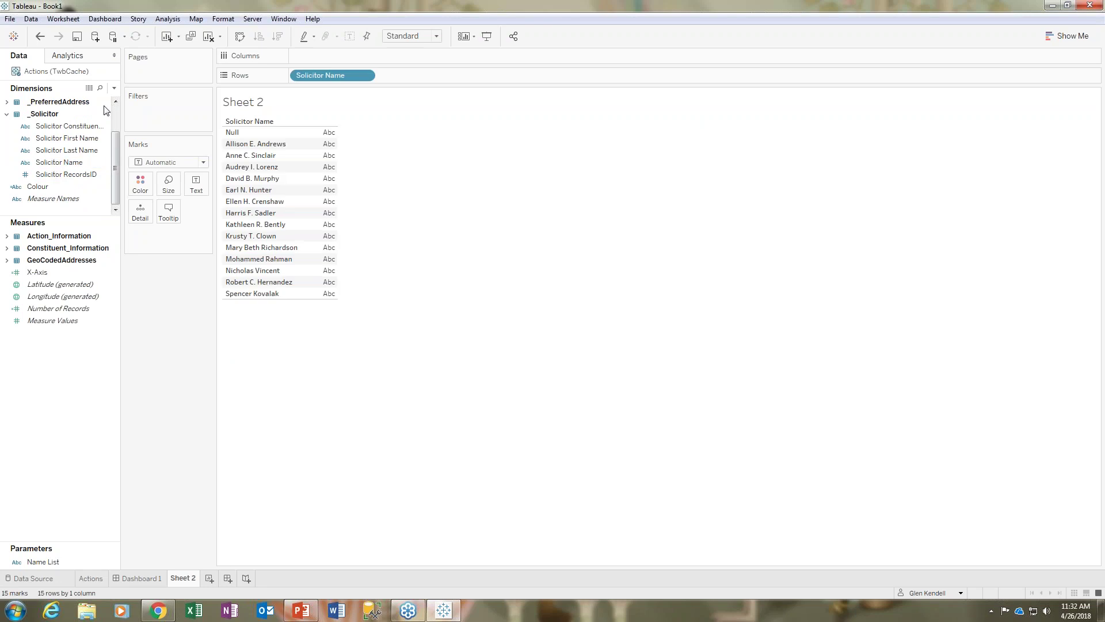
Place the Type dimension from Action_Information on Sheet 2's rows, ahead of Solicitor Name.
click(7, 114)
click(6, 103)
drag(115, 114, 114, 186)
click(43, 174)
drag(44, 173, 295, 68)
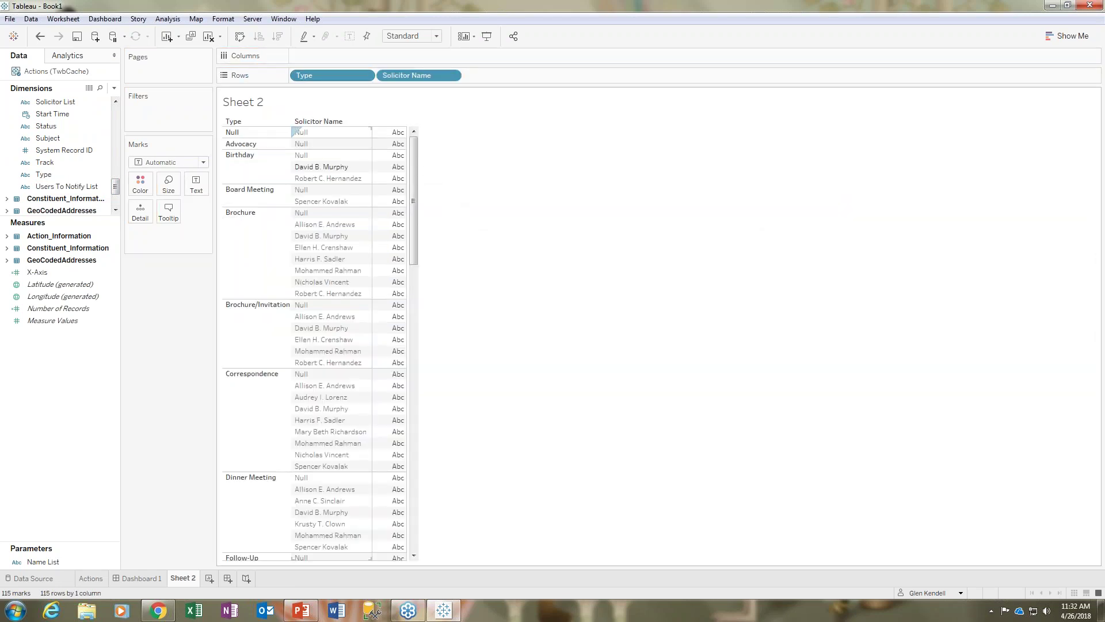
Exclude the Null values of Type and Solicitor Name from Sheet 2 and display Number of Records in the table.
right_click(244, 134)
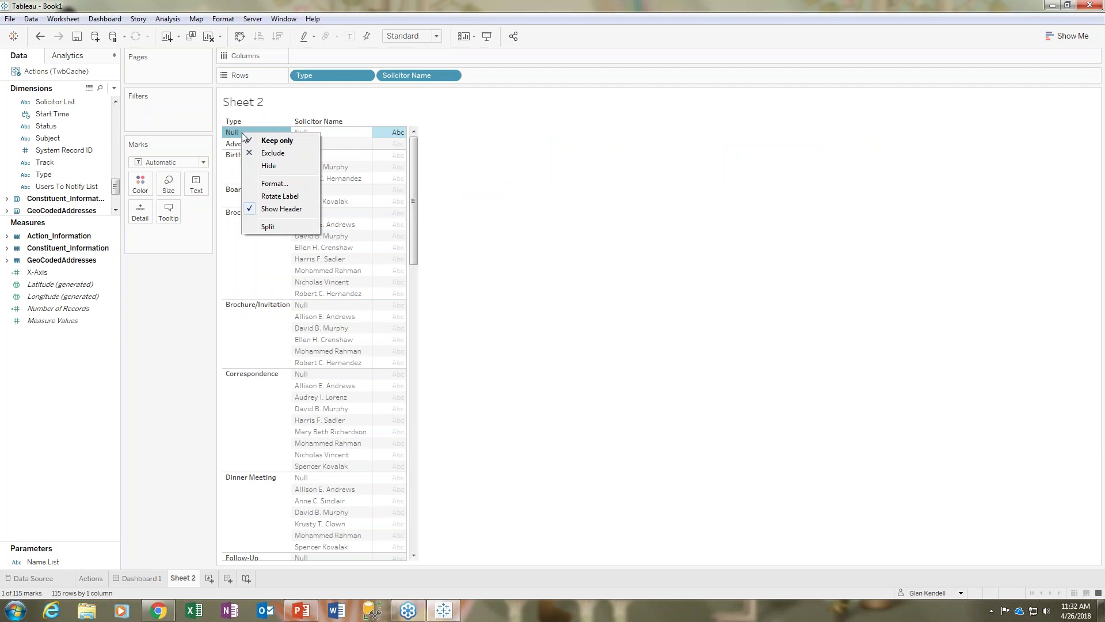
click(274, 153)
right_click(323, 133)
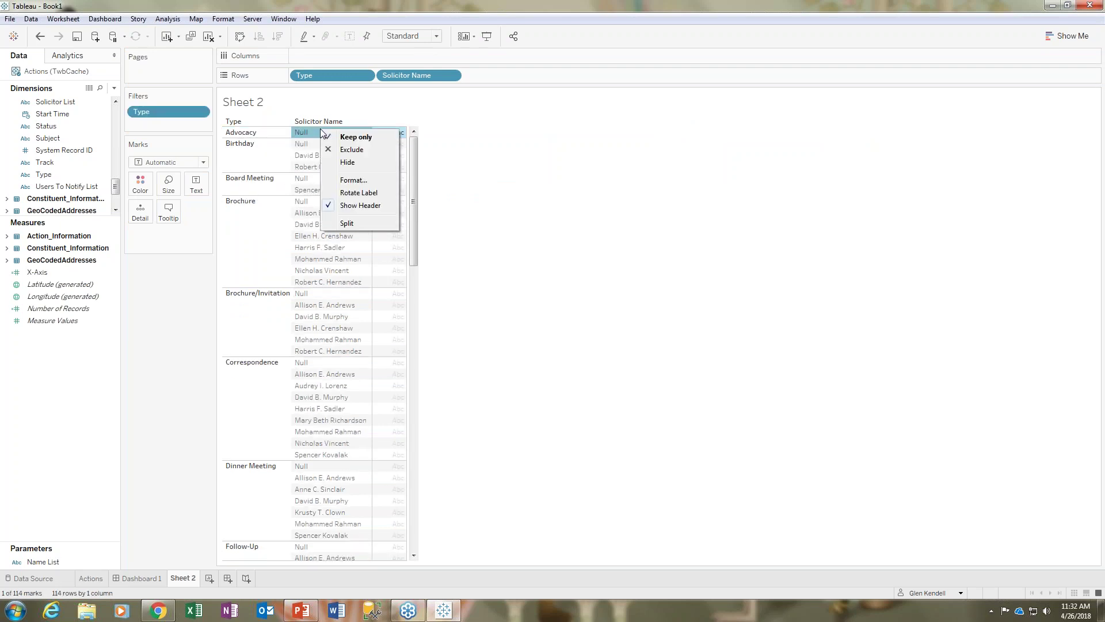
click(334, 145)
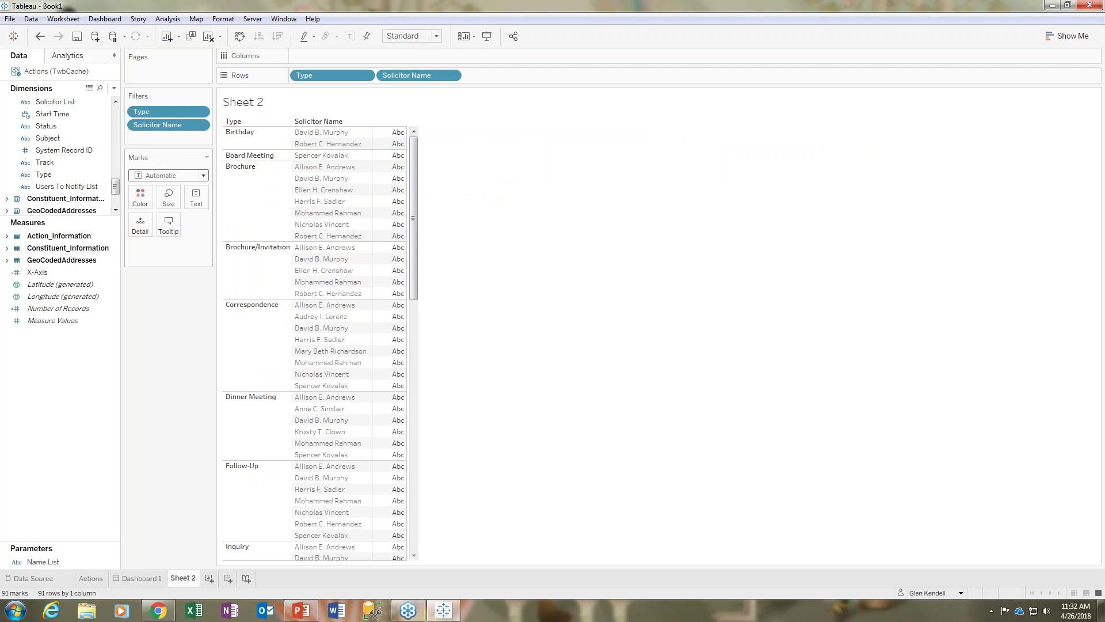
drag(55, 311, 402, 192)
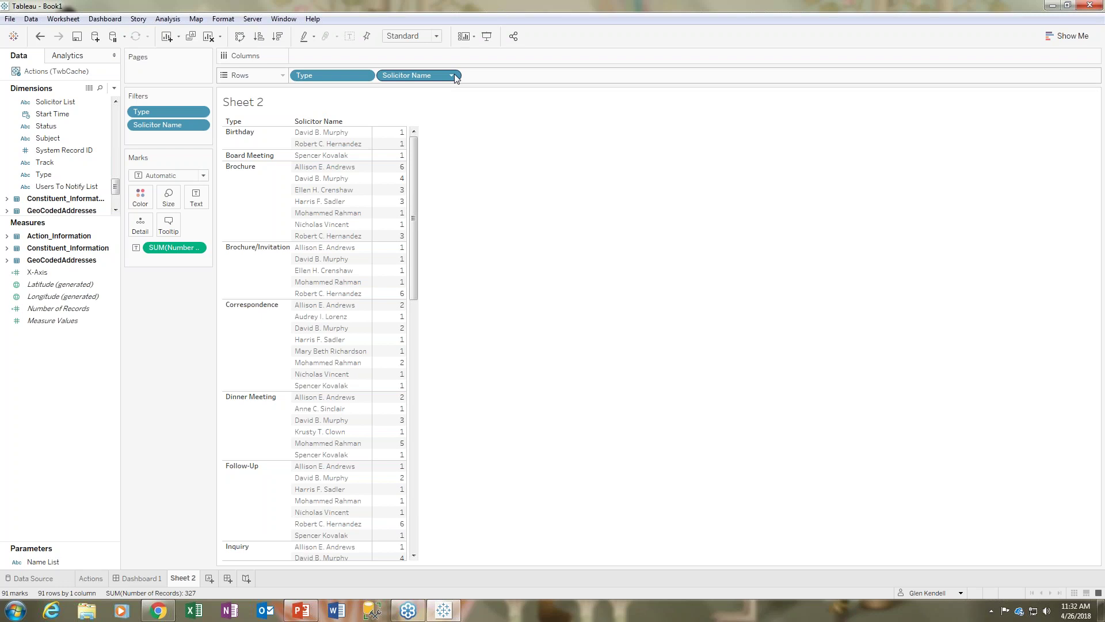
Sort Type in descending order by the sum of Number of Records and return to the Actions sheet.
click(367, 75)
click(331, 136)
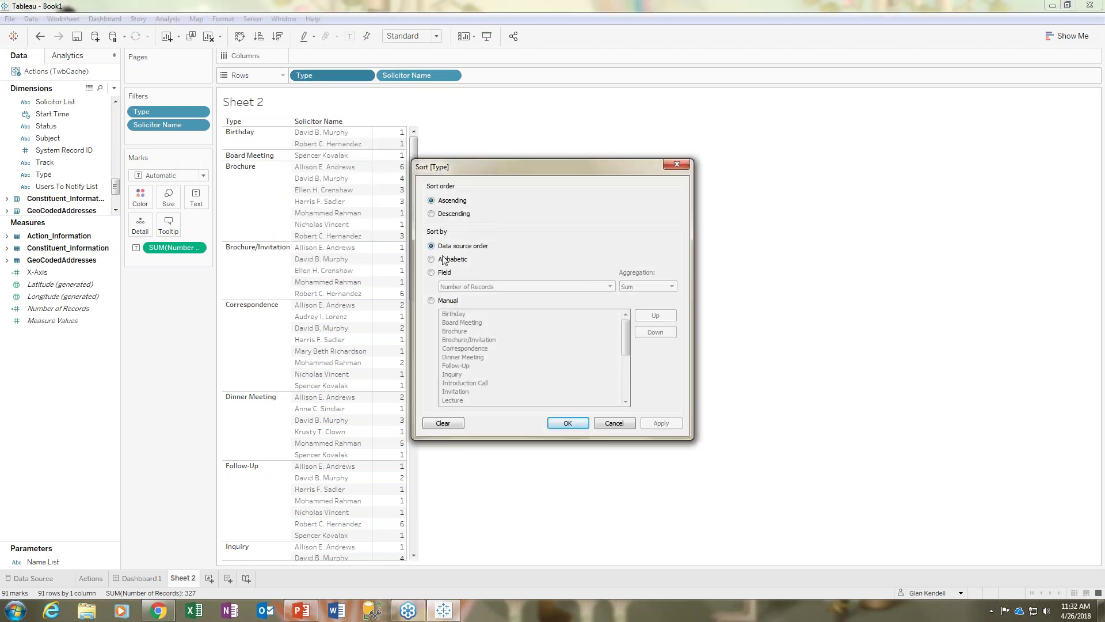
click(439, 273)
click(444, 214)
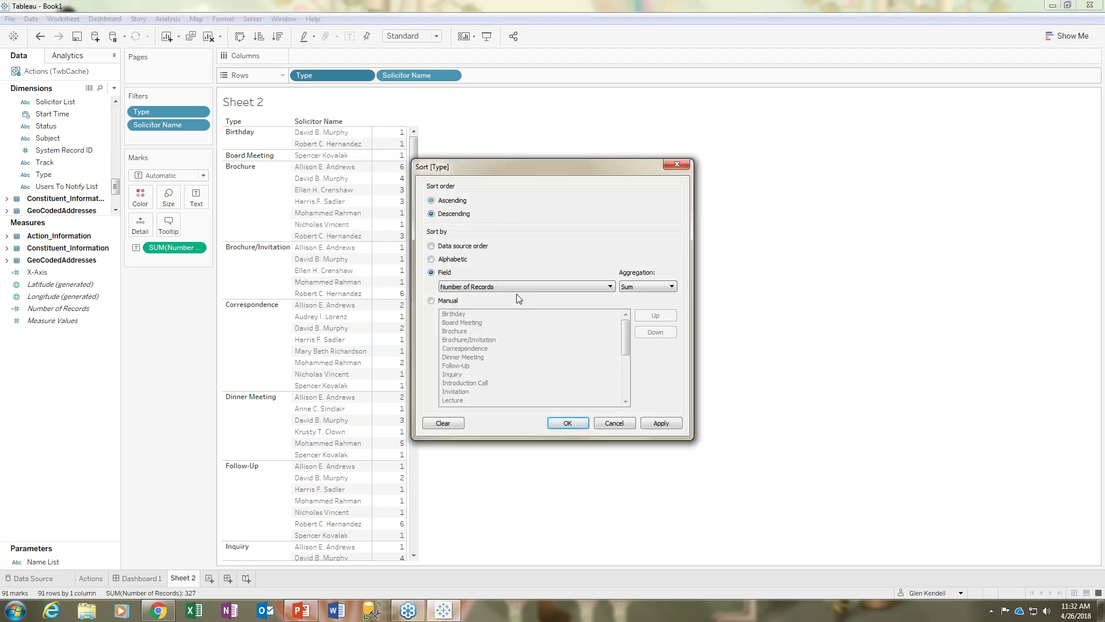
click(567, 423)
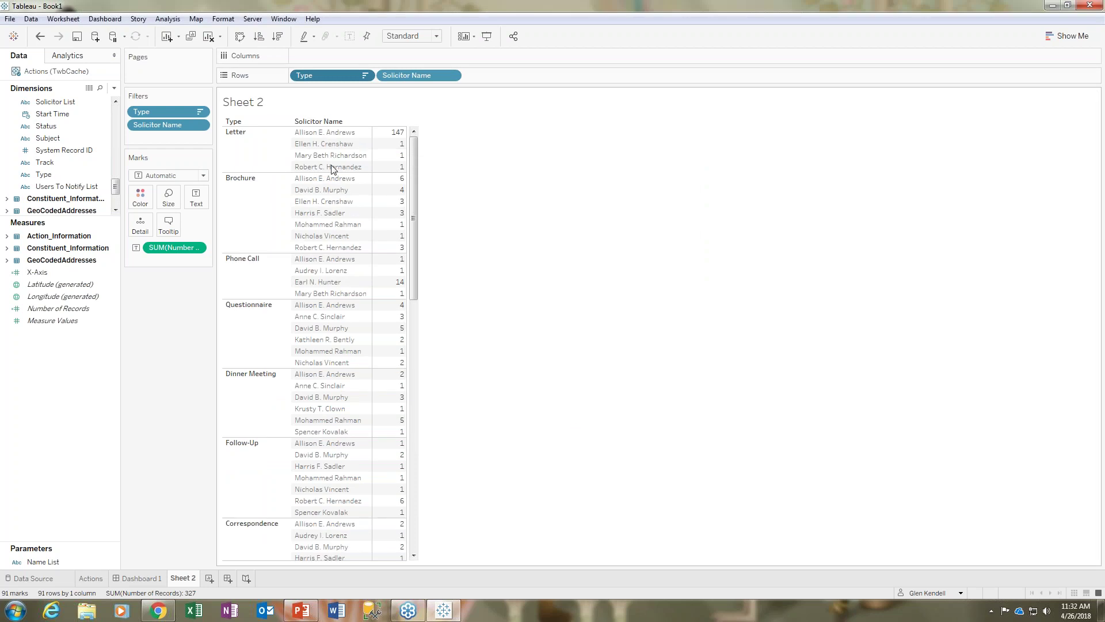
mouse_move(402, 137)
mouse_move(405, 188)
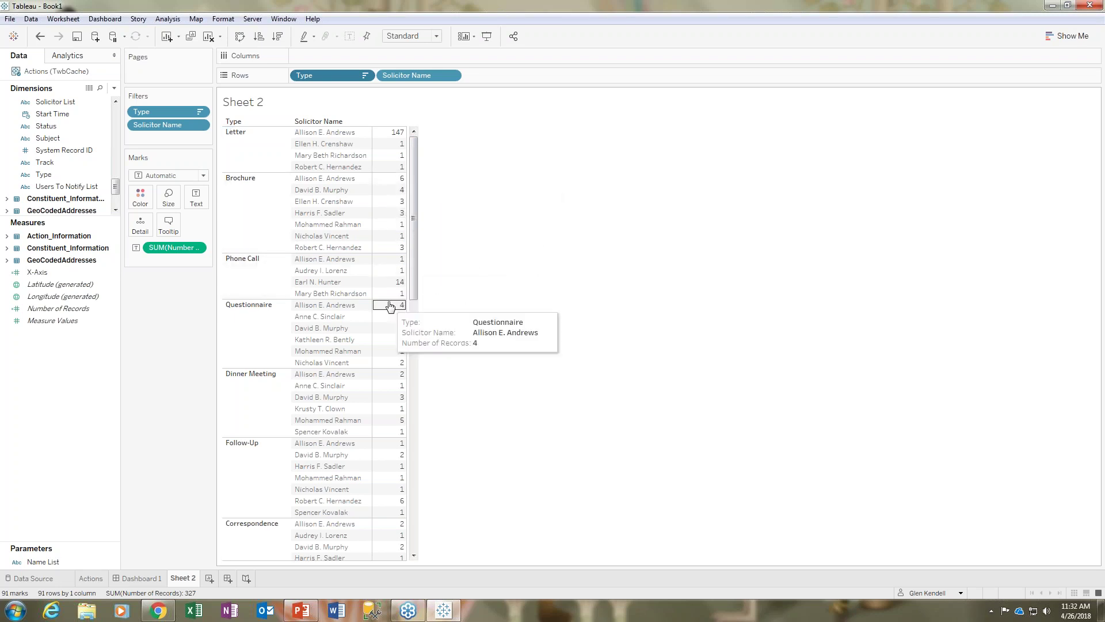
click(95, 582)
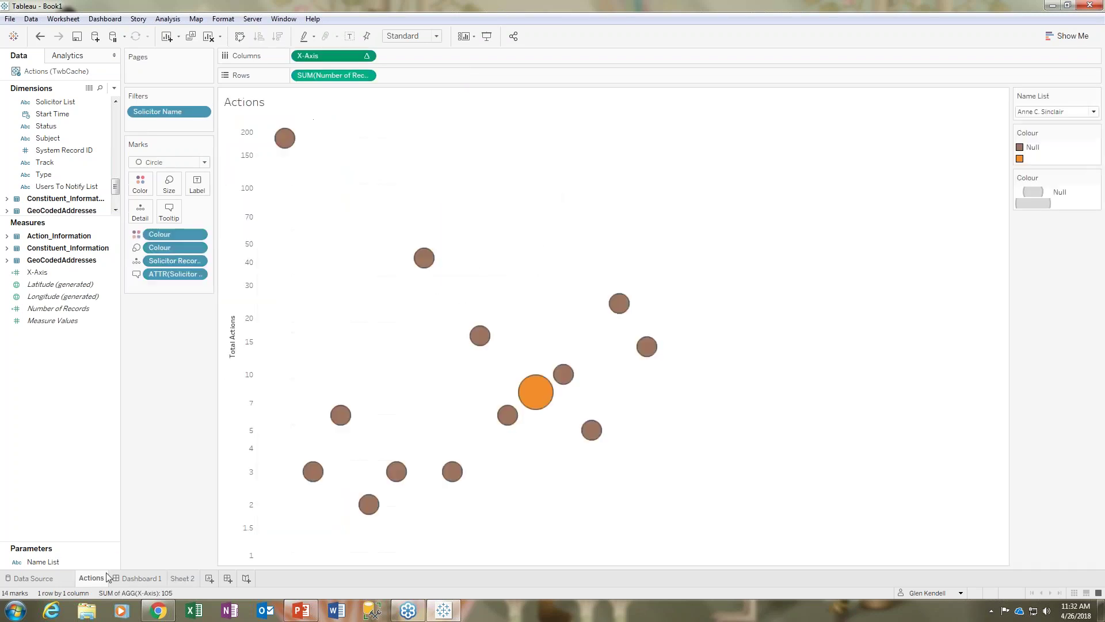
click(43, 174)
drag(44, 176, 146, 123)
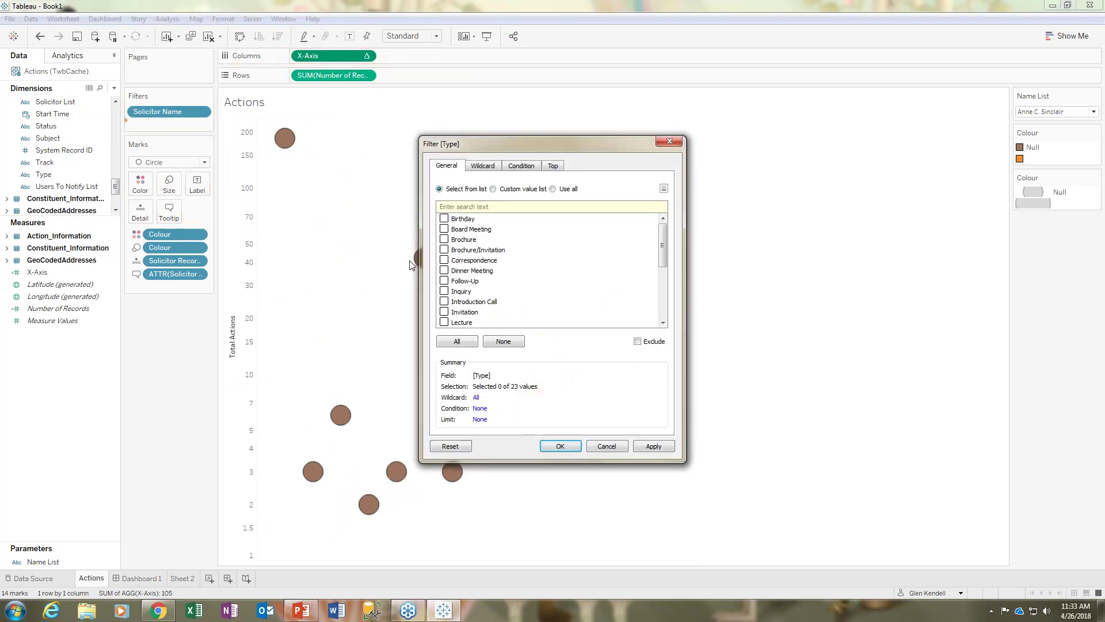
drag(531, 144, 395, 92)
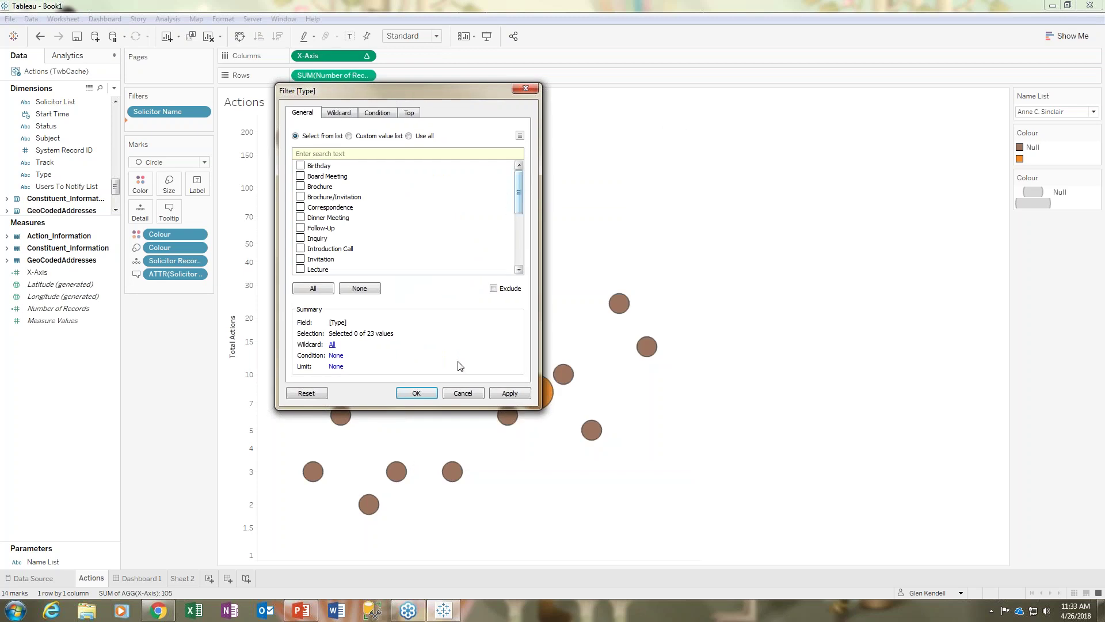
click(462, 393)
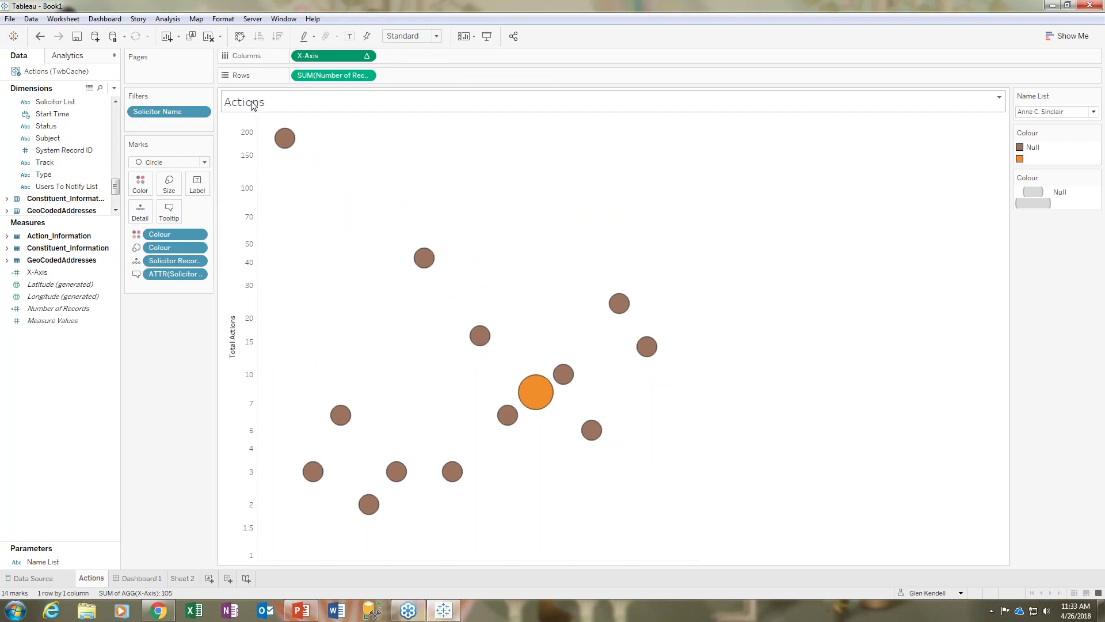
Filter the Actions sheet by the Type dimension, keeping only Letter.
drag(43, 174, 168, 125)
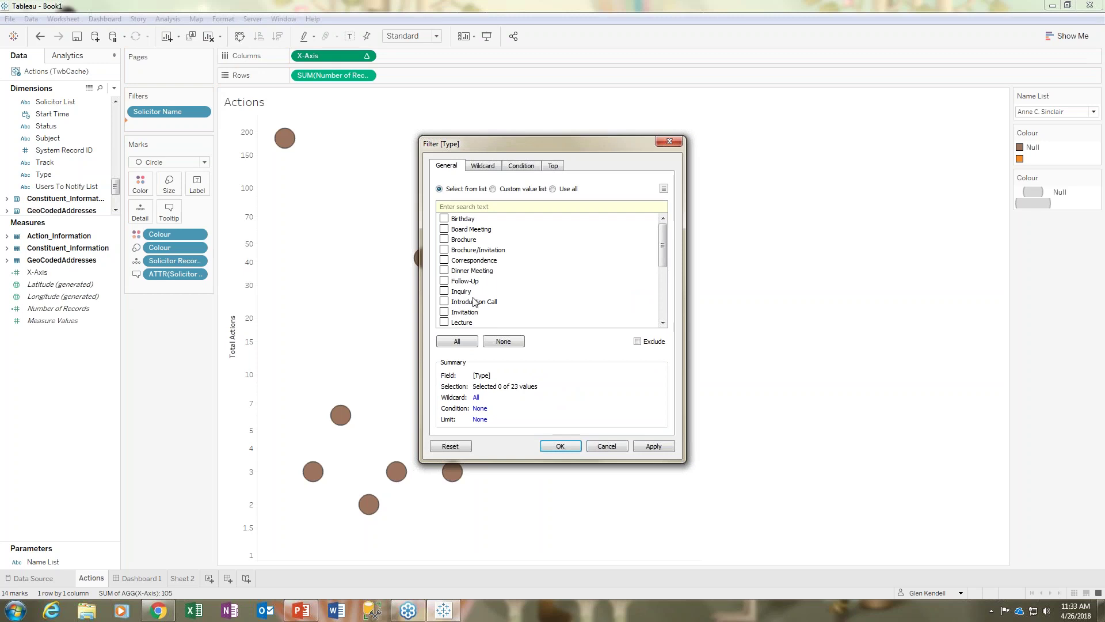
click(662, 323)
click(444, 322)
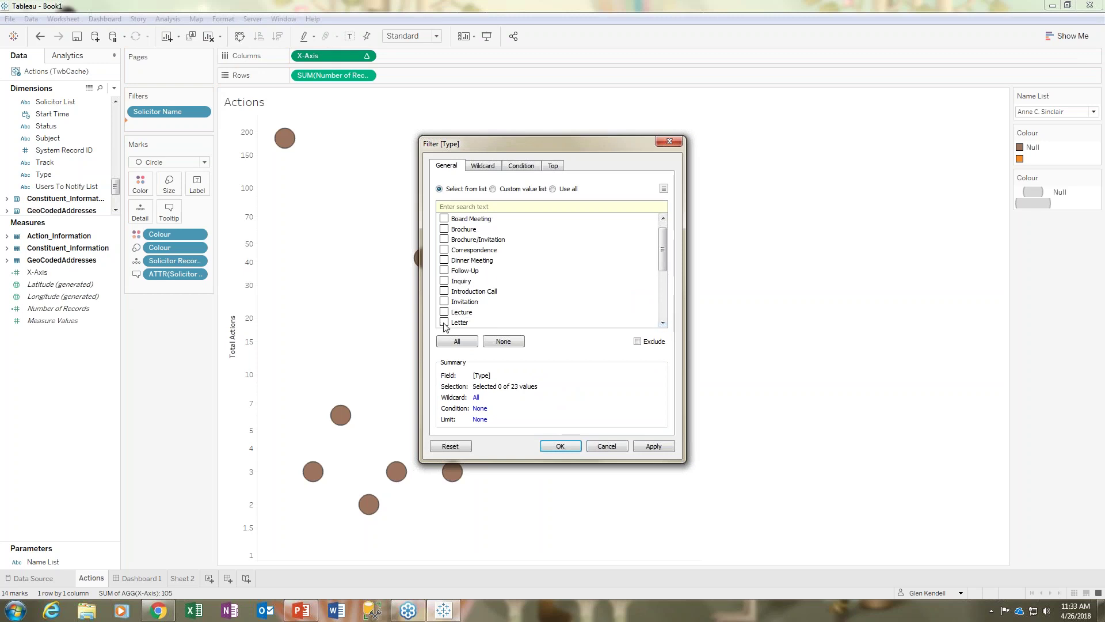
click(560, 446)
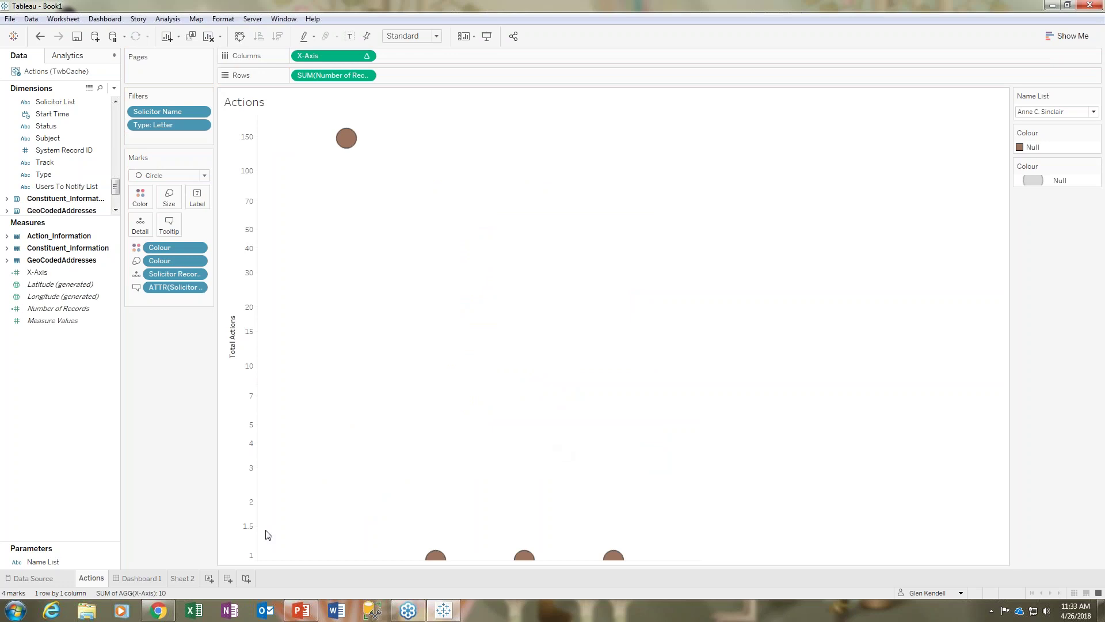
Duplicate the Actions worksheet.
right_click(86, 580)
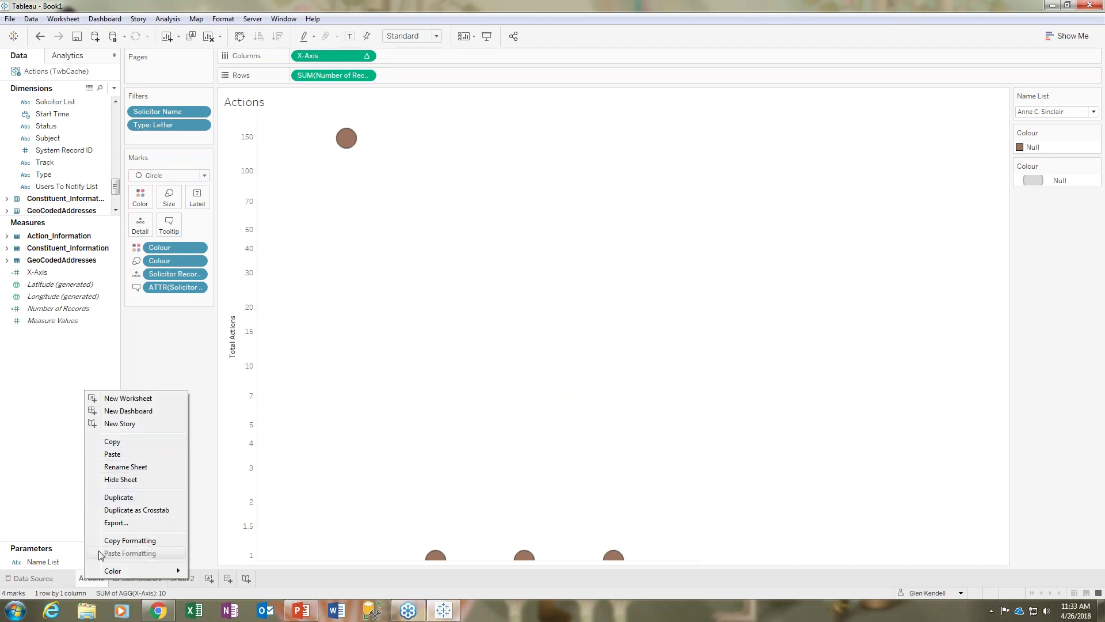
click(84, 582)
right_click(84, 582)
click(136, 495)
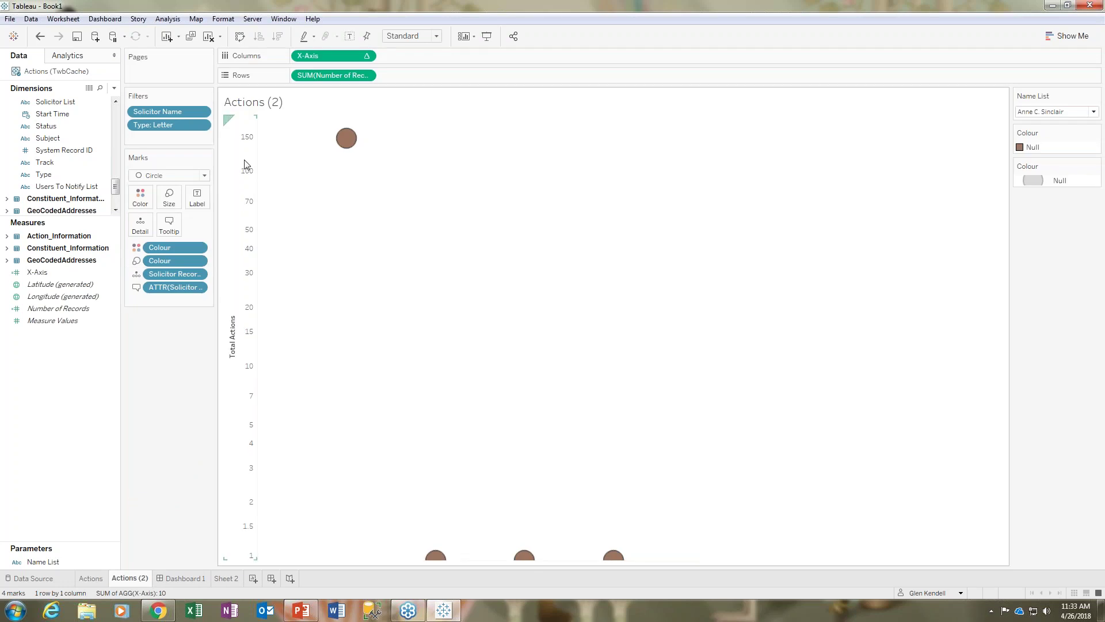
Change the Type filter on the Actions (2) sheet to keep only Meeting instead of Letter.
click(201, 126)
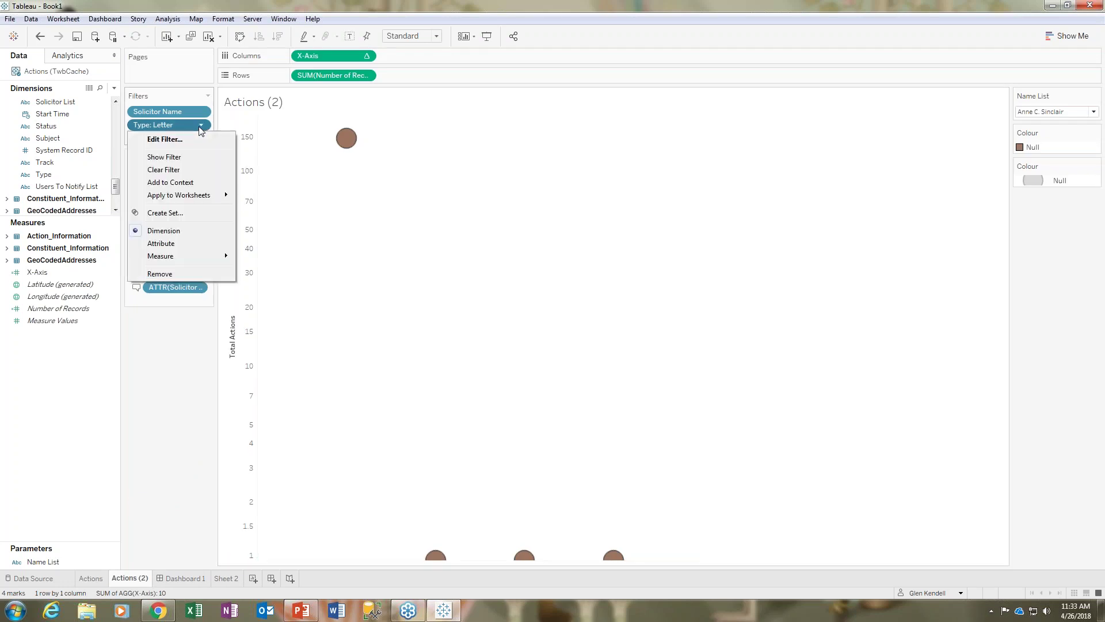
click(184, 146)
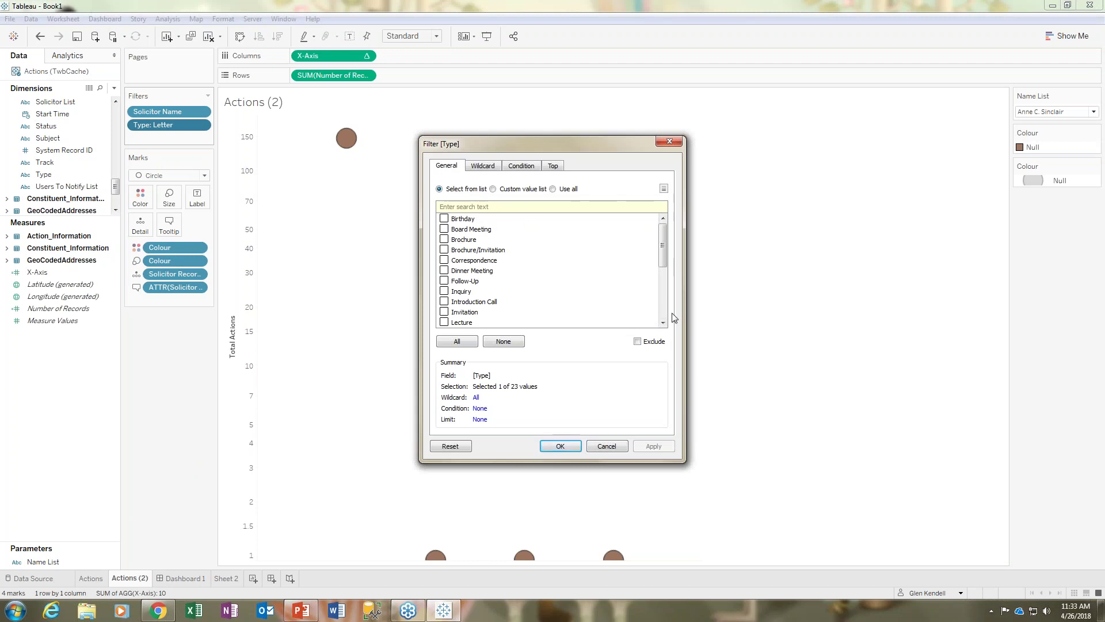
scroll(498, 299, down, 2)
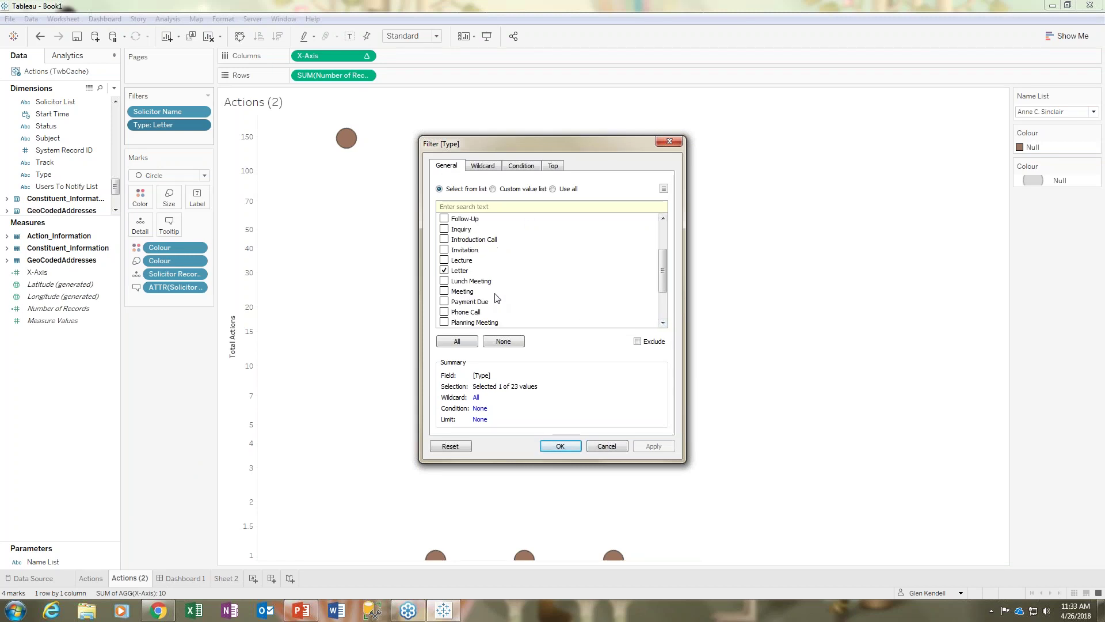
click(444, 269)
click(444, 291)
click(561, 446)
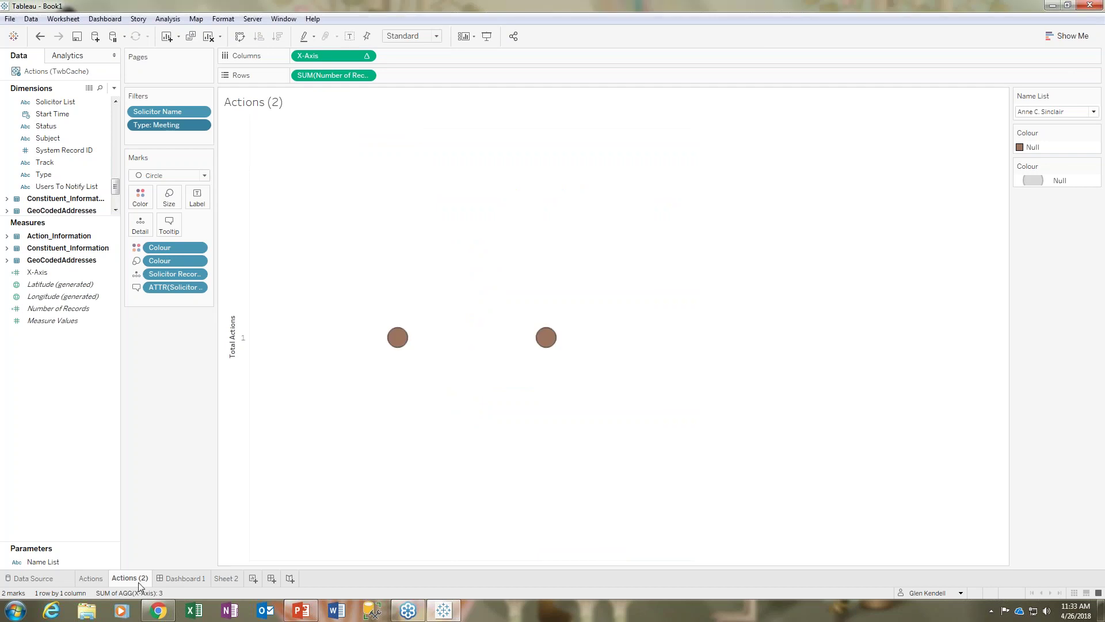
Add the Actions (2) sheet to Dashboard 1.
click(190, 579)
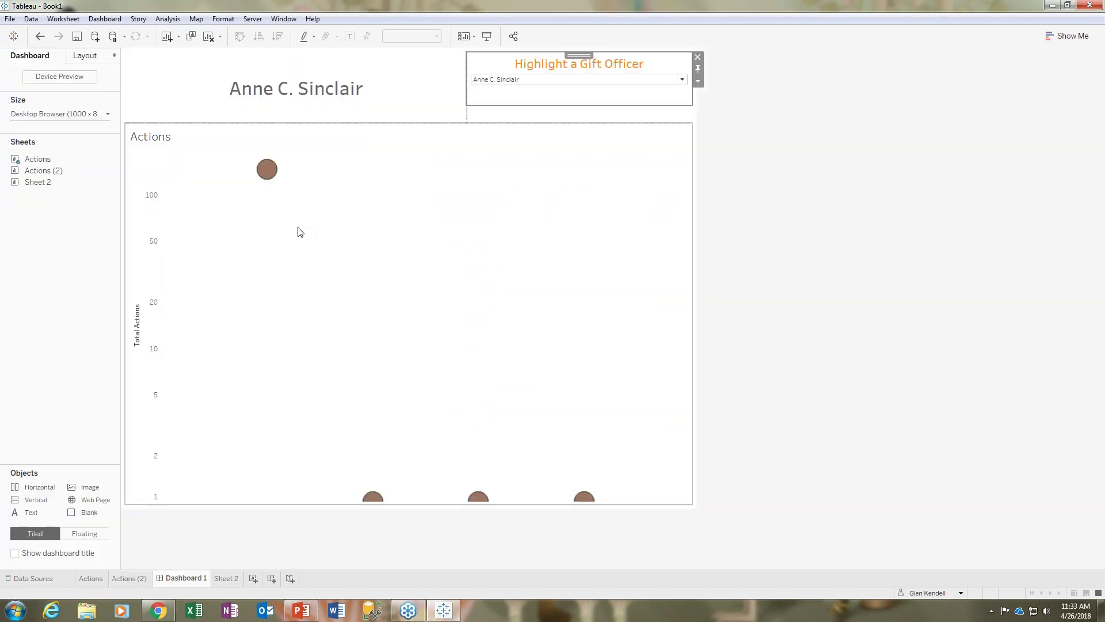
click(35, 172)
double_click(33, 170)
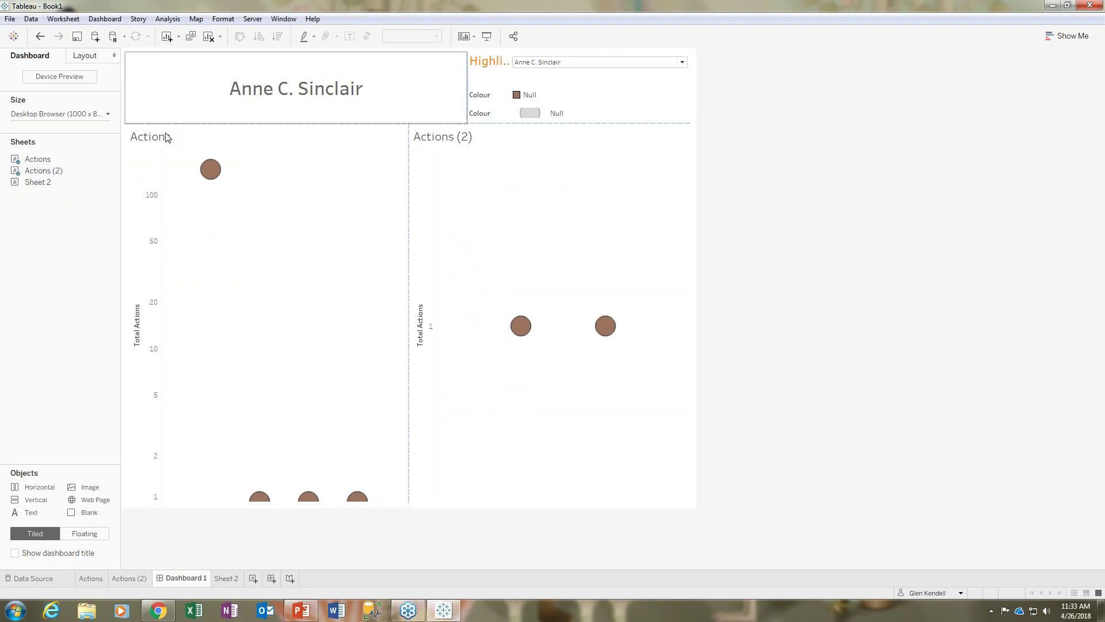